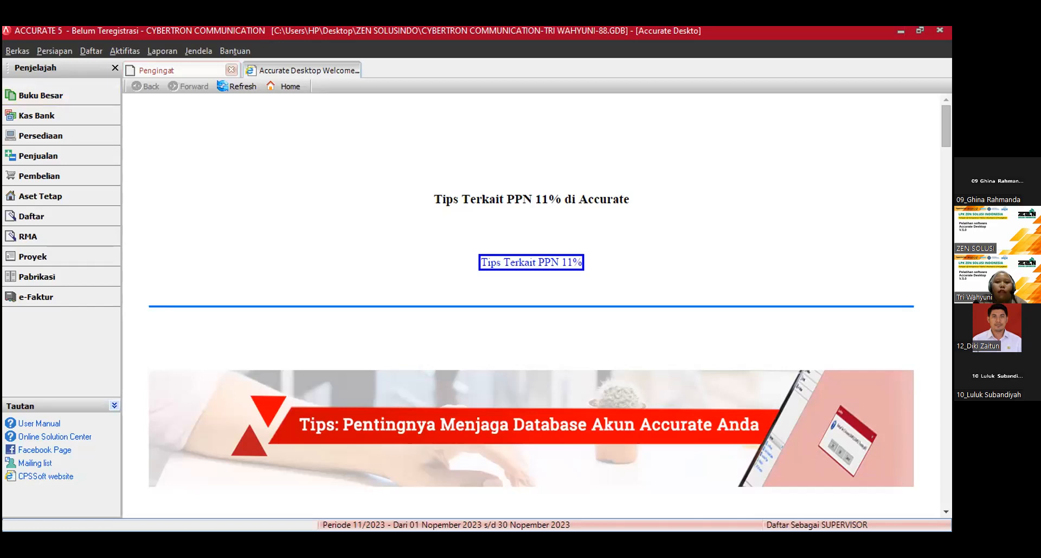
Step: Open the list of tax fixed asset types (Tipe Aktiva Tetap Pajak)
click(121, 145)
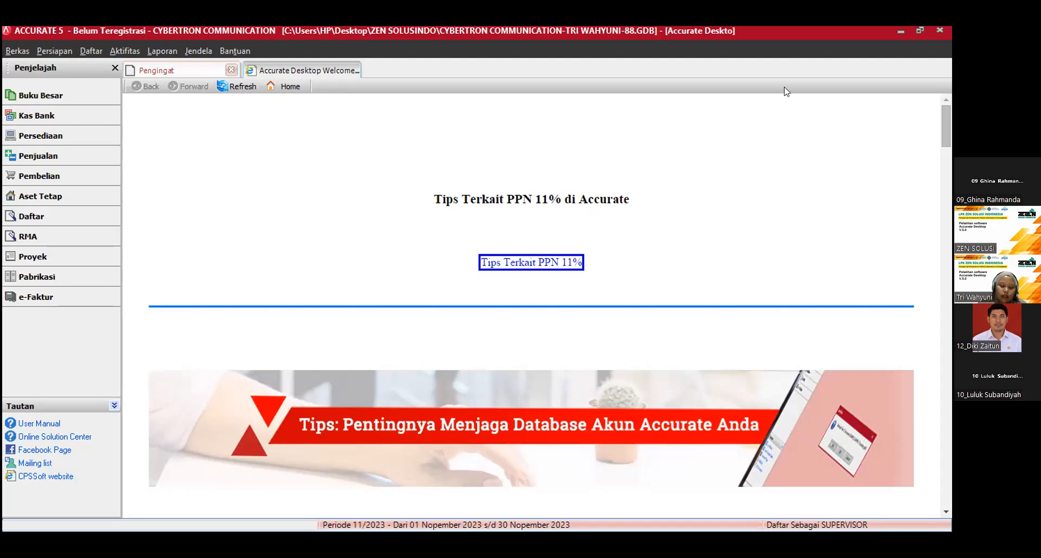
click(89, 51)
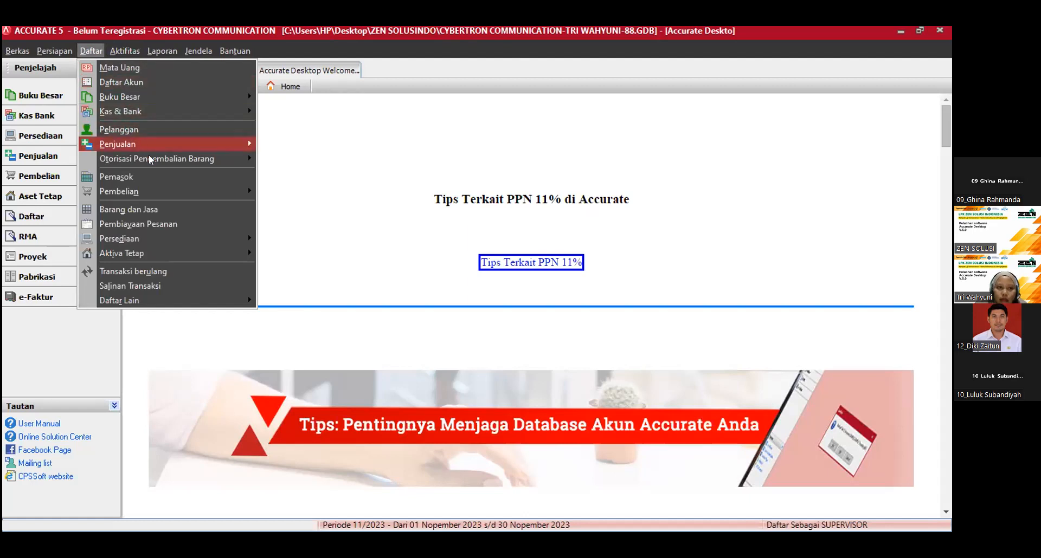
mouse_move(160, 252)
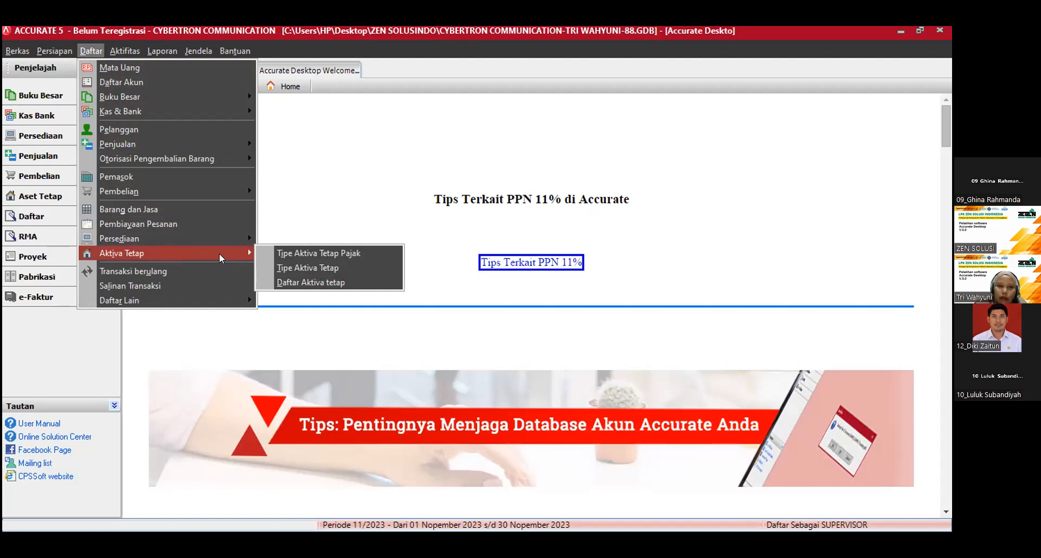
click(281, 253)
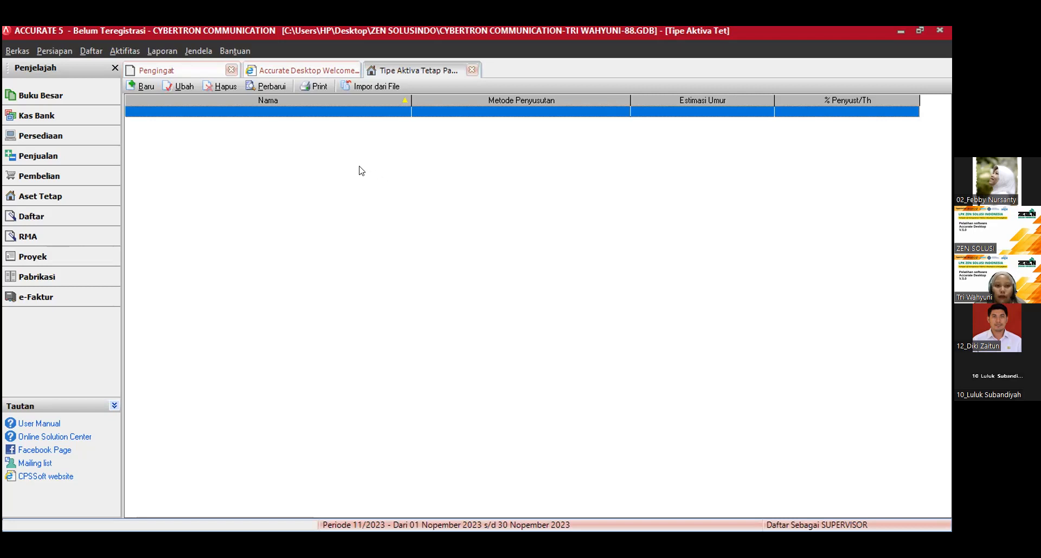
Step: Create the tax fixed asset type "Bangunan Permanen" with Metode Garis Lurus and an estimated life of 20 years, and refresh the list
click(142, 87)
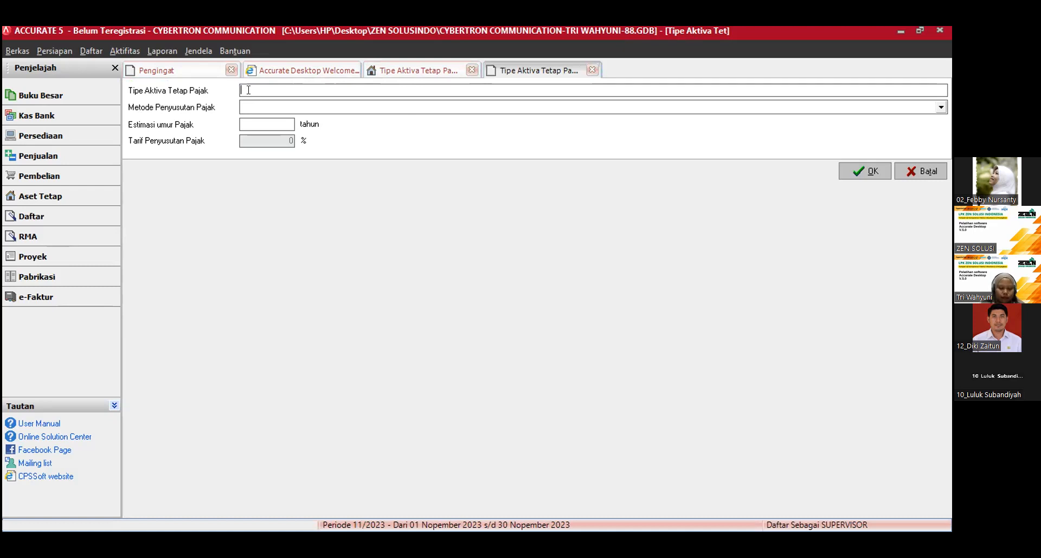
text(Bangunan Permanen)
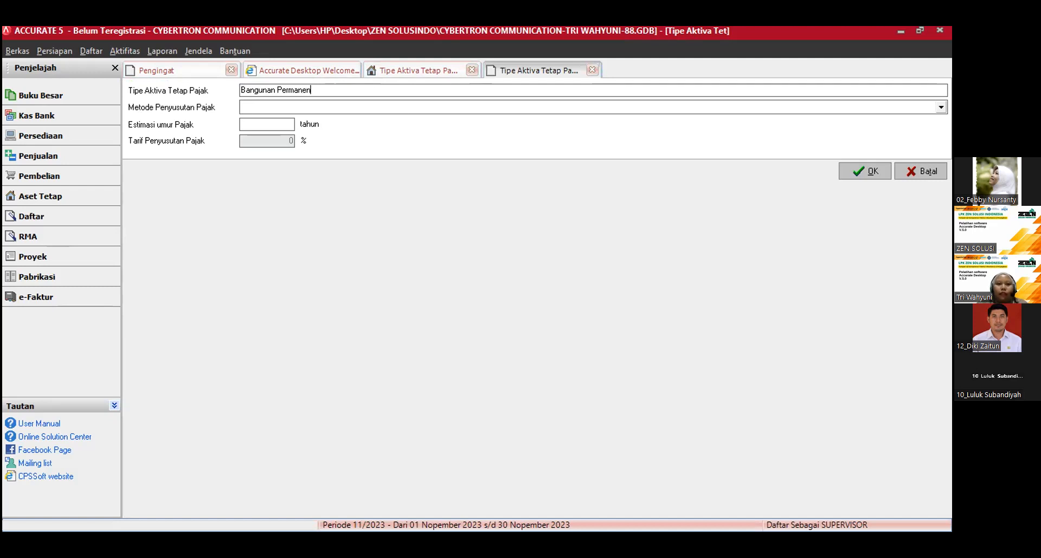
click(269, 111)
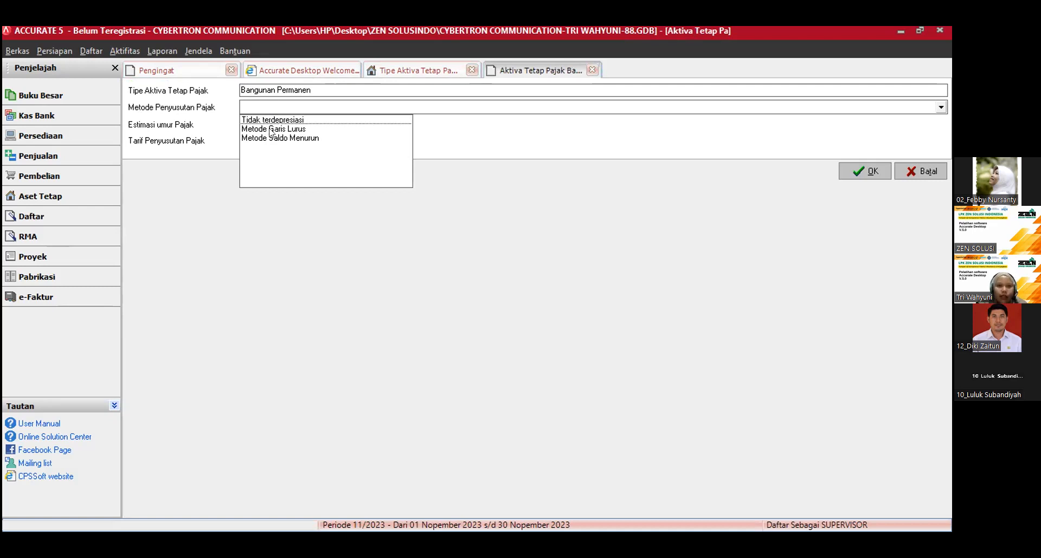
click(265, 130)
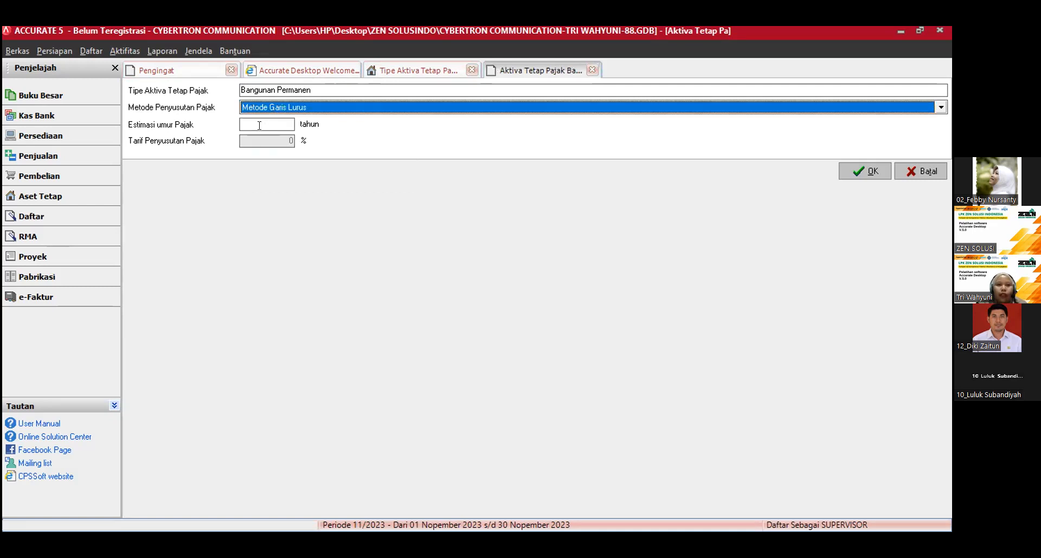
click(259, 126)
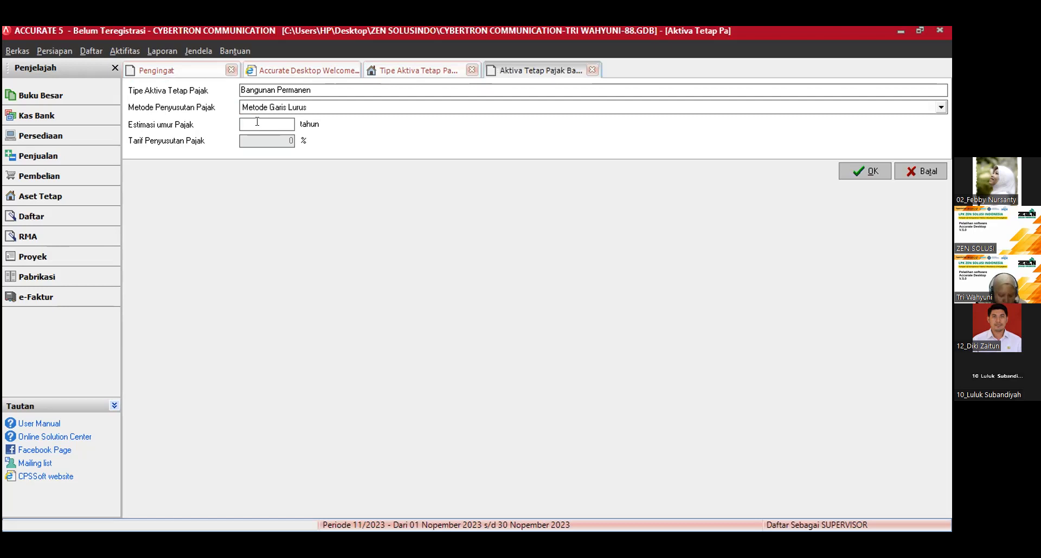
text(20)
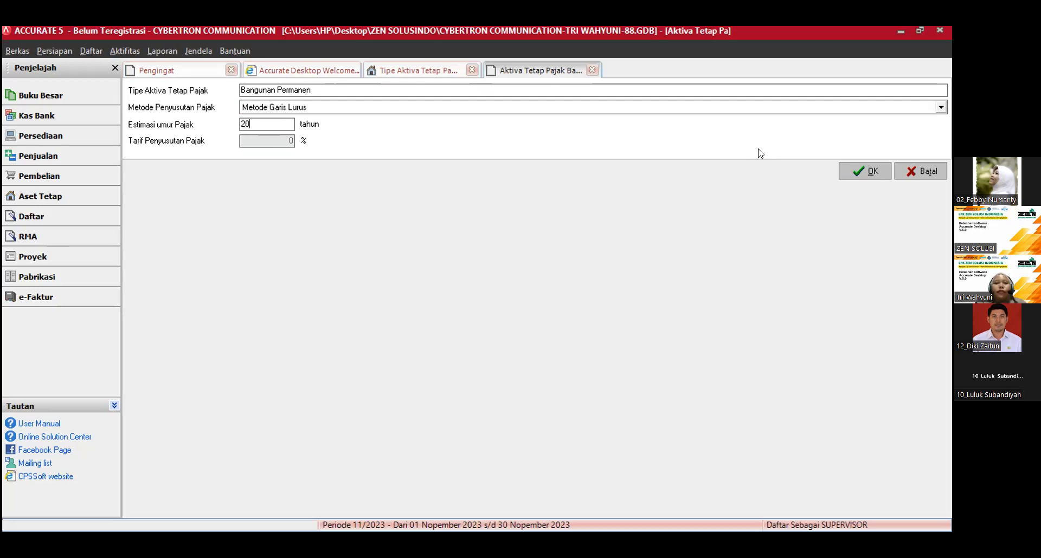
click(872, 173)
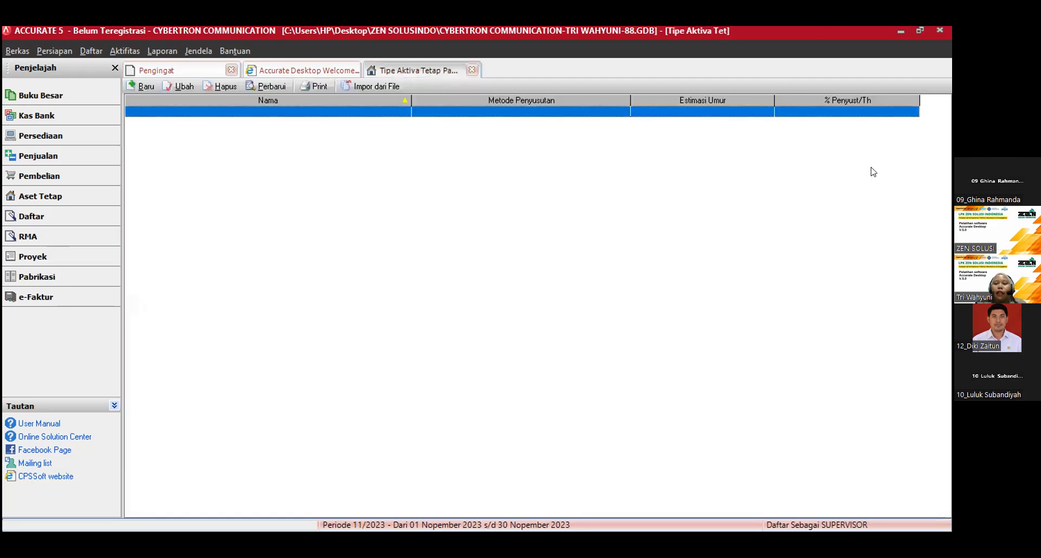
click(257, 86)
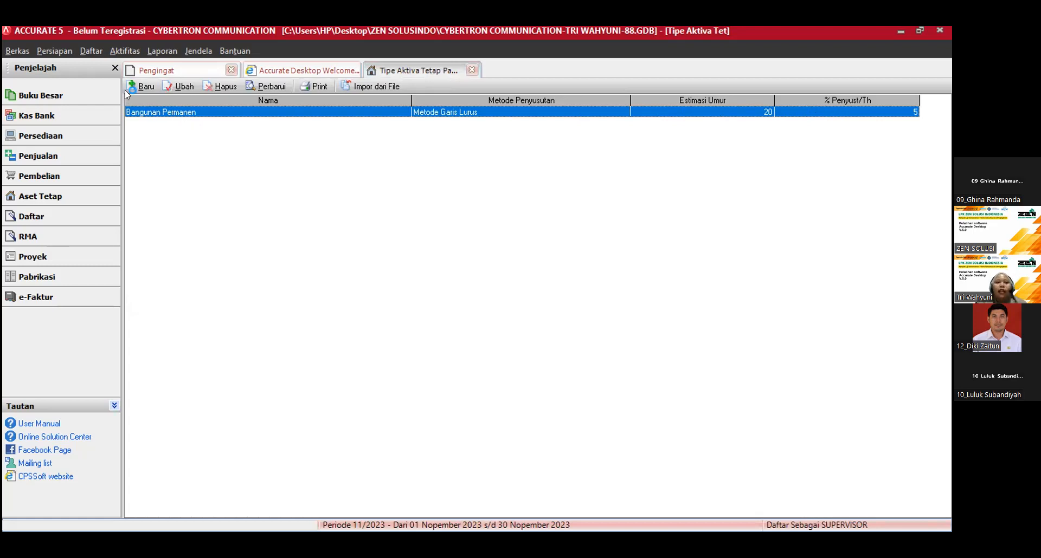
Step: Add the tax fixed asset type "Bukan Bangunan Kelompok 1" with Metode Garis Lurus and a 4-year estimated life, and refresh the list
click(139, 88)
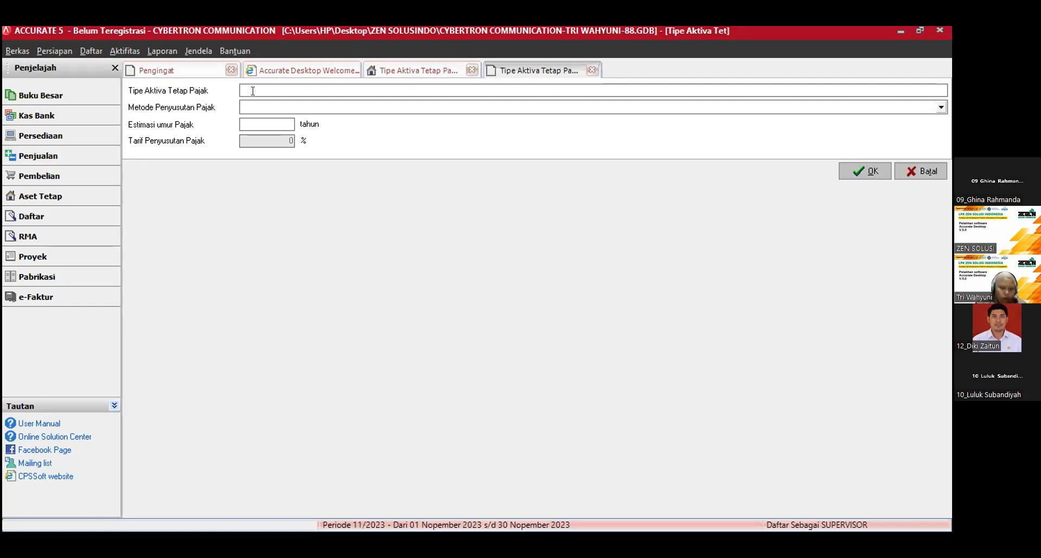
text(Bukan Bangunan Kelompok )
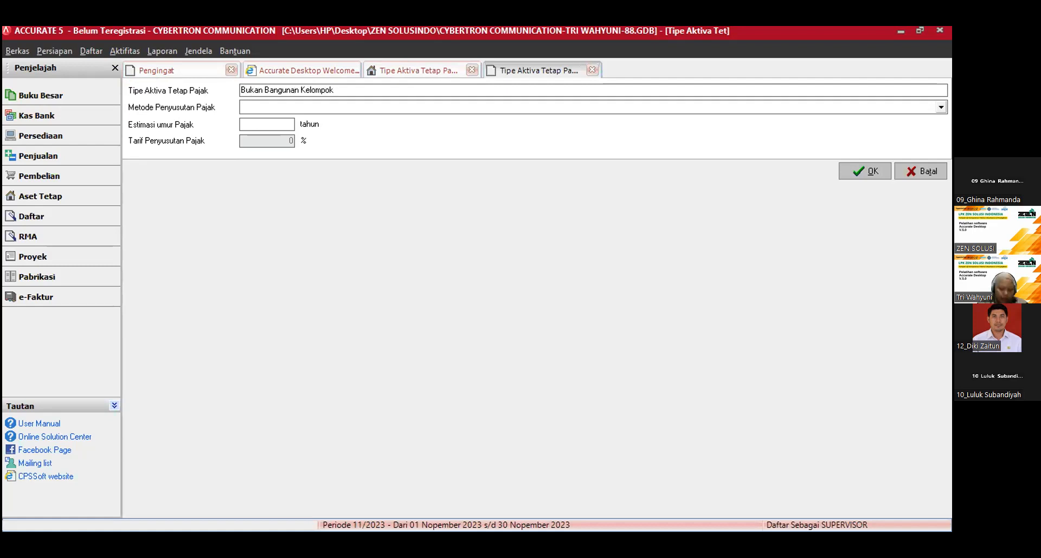
text(1)
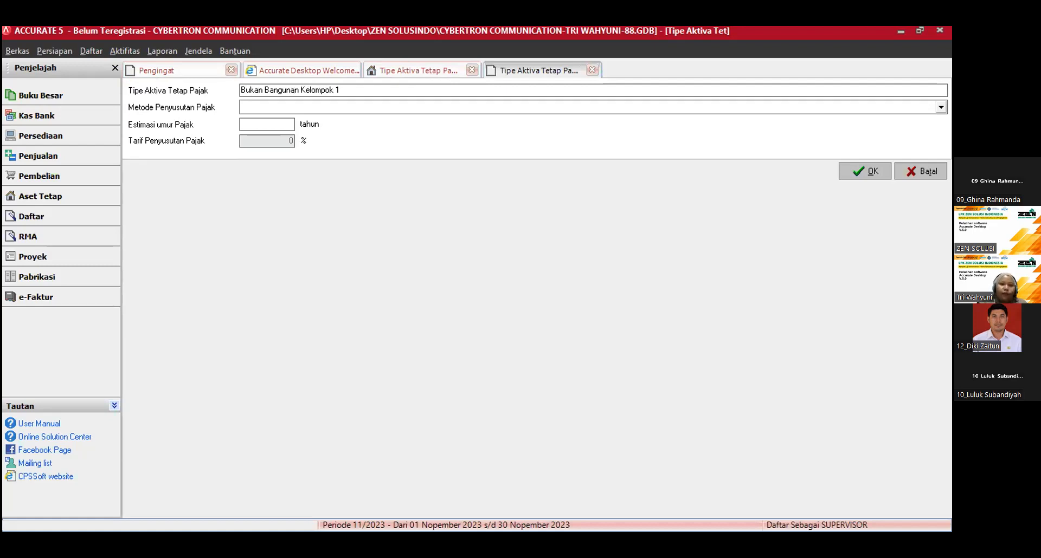
click(272, 111)
click(274, 128)
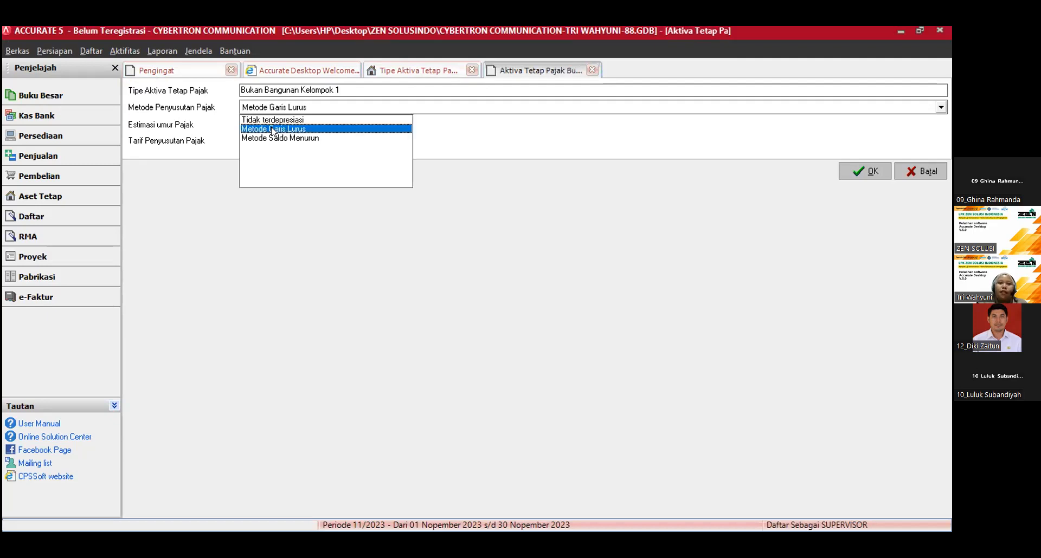
click(259, 127)
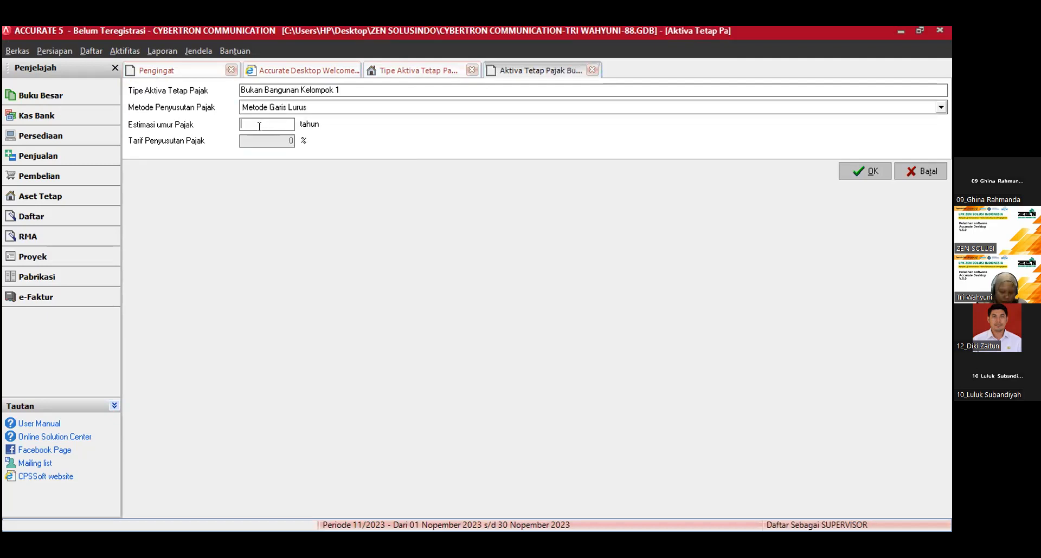
text(4)
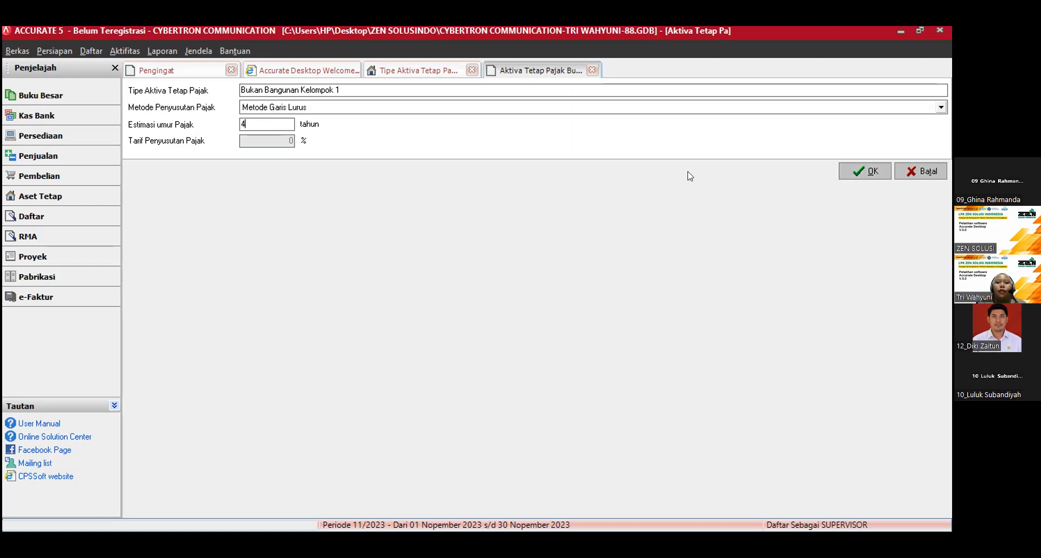
click(856, 171)
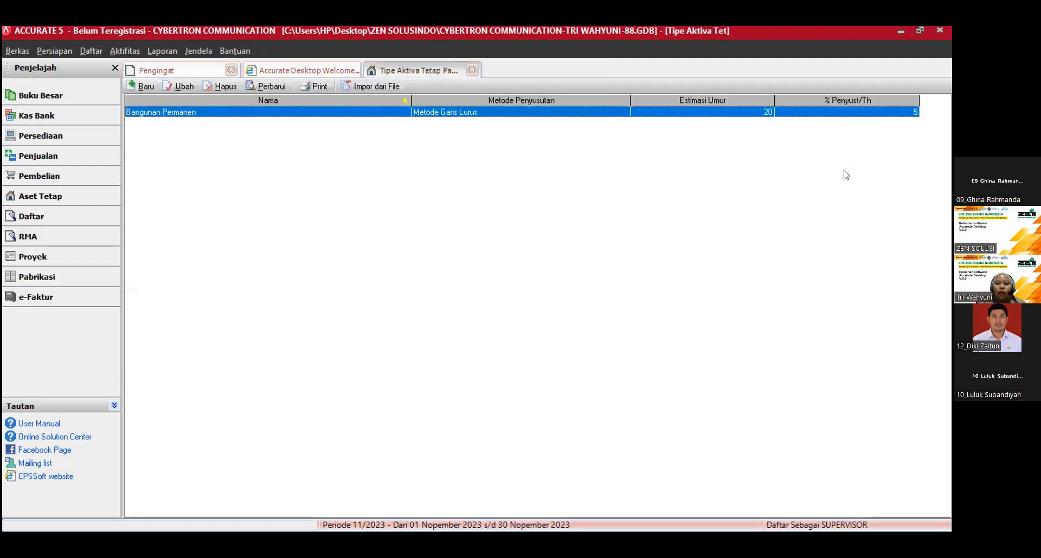
click(262, 87)
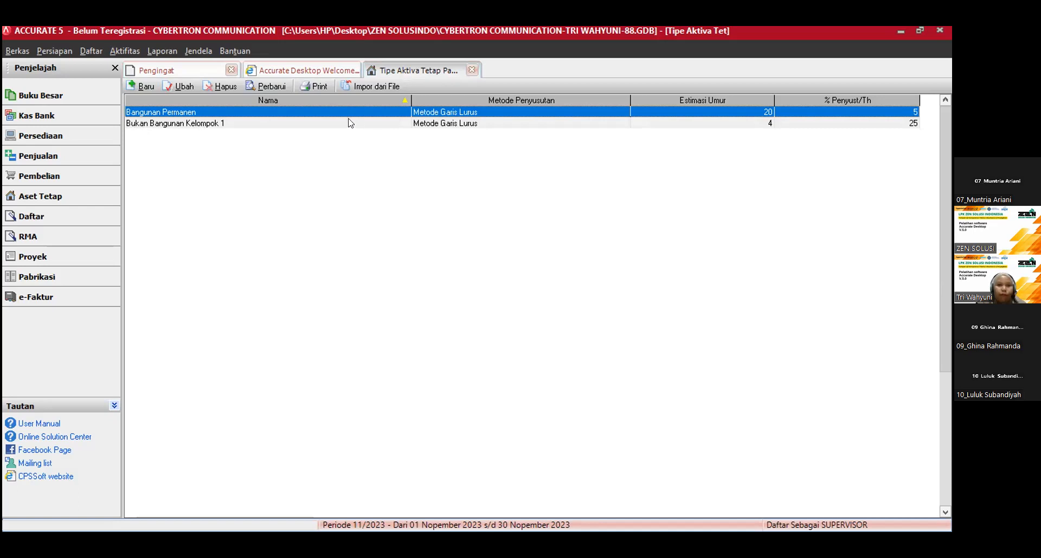
Step: Open the list of fixed asset types (Tipe Aktiva Tetap)
click(89, 51)
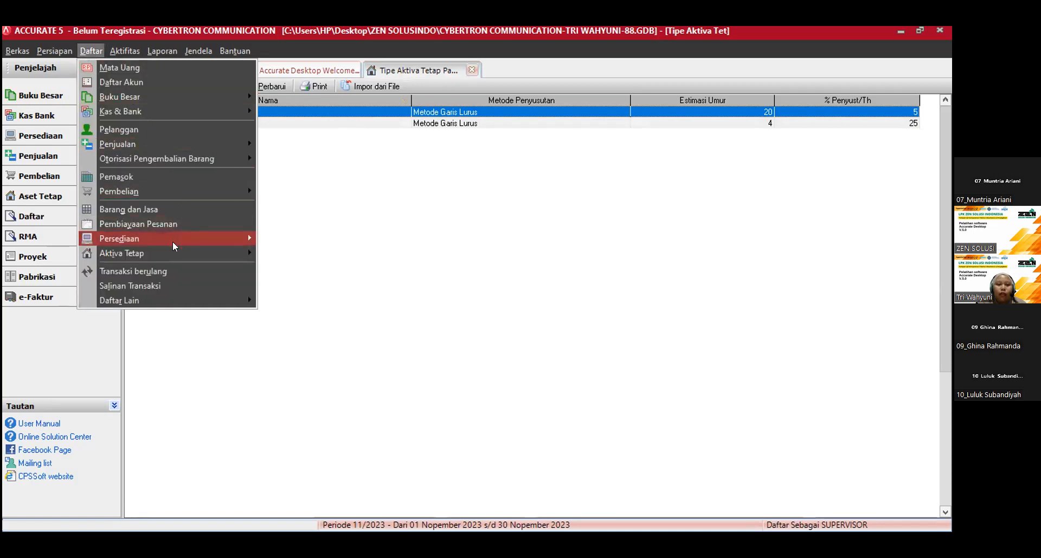
mouse_move(172, 252)
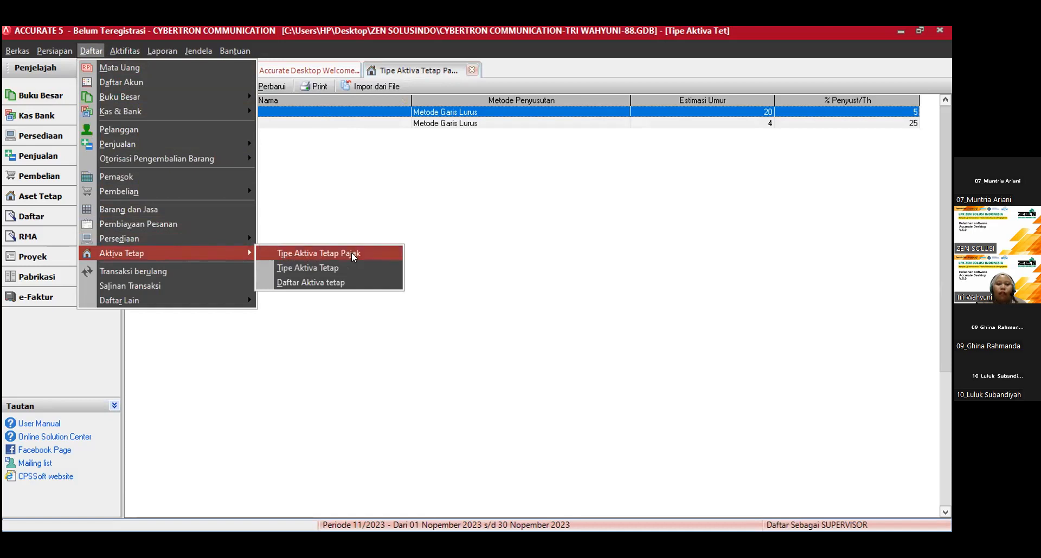
click(307, 267)
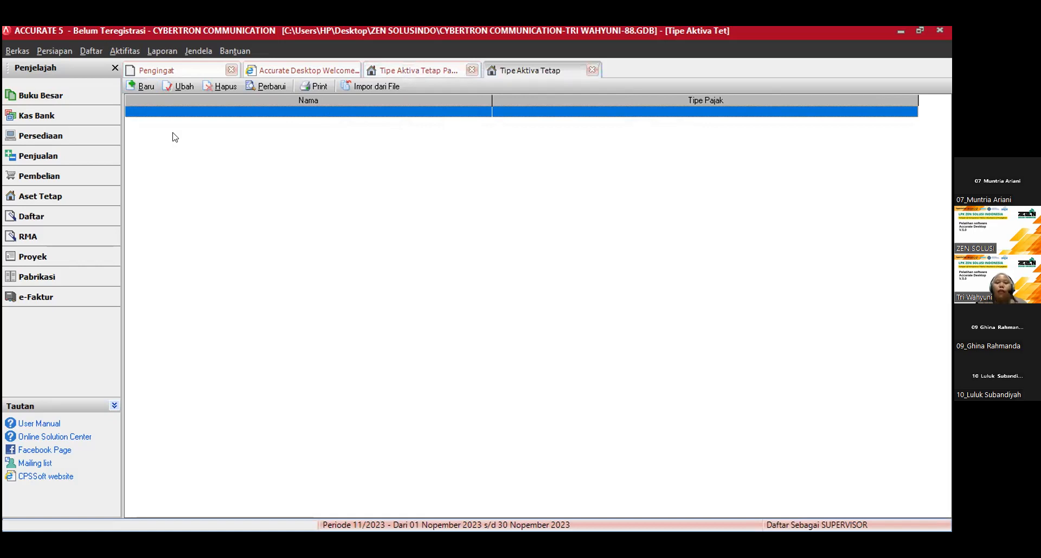
Step: Start a new fixed asset type named "Ruko" and assign it the tax asset type Bangunan Permanen
click(139, 100)
click(130, 87)
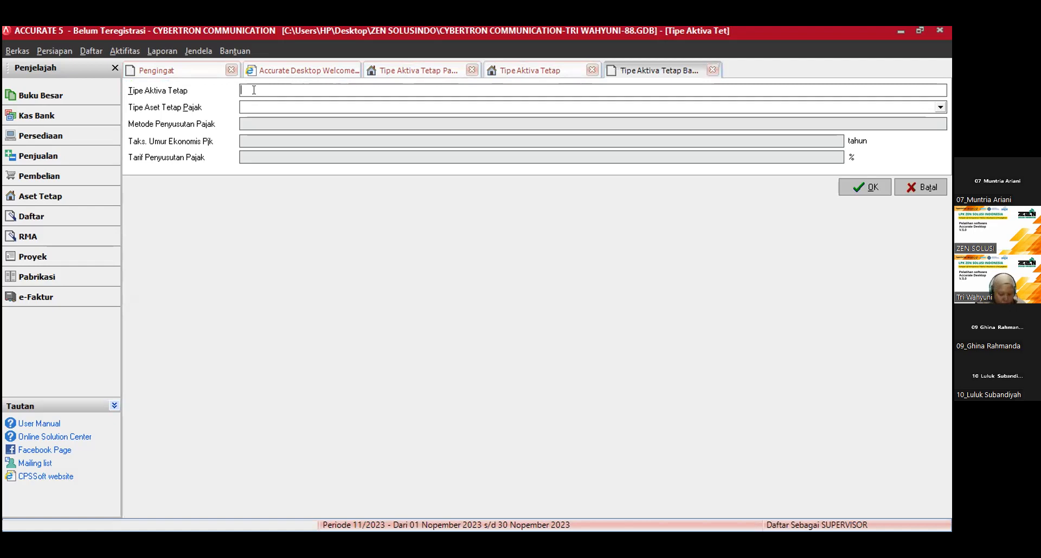
text(Ruko)
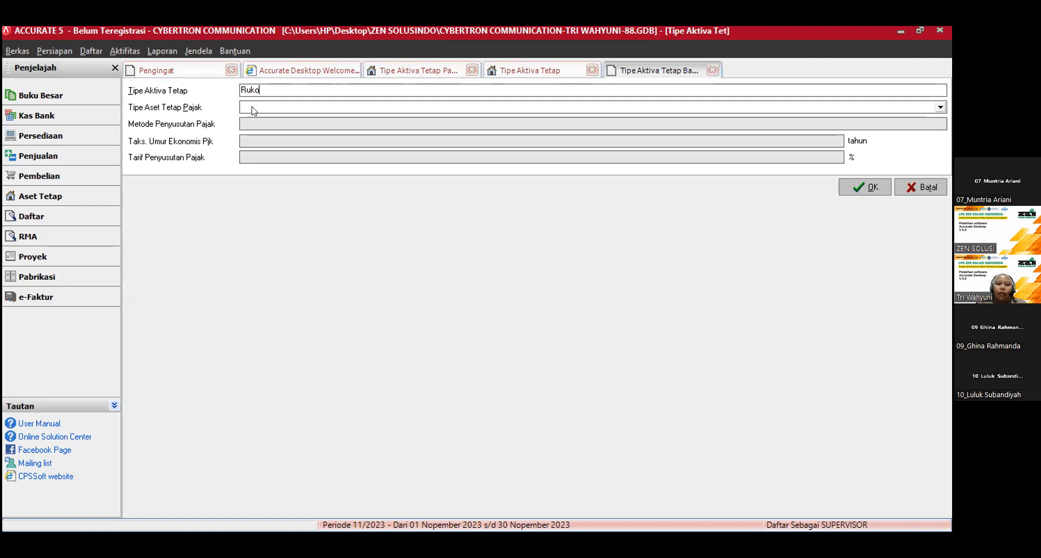
click(253, 108)
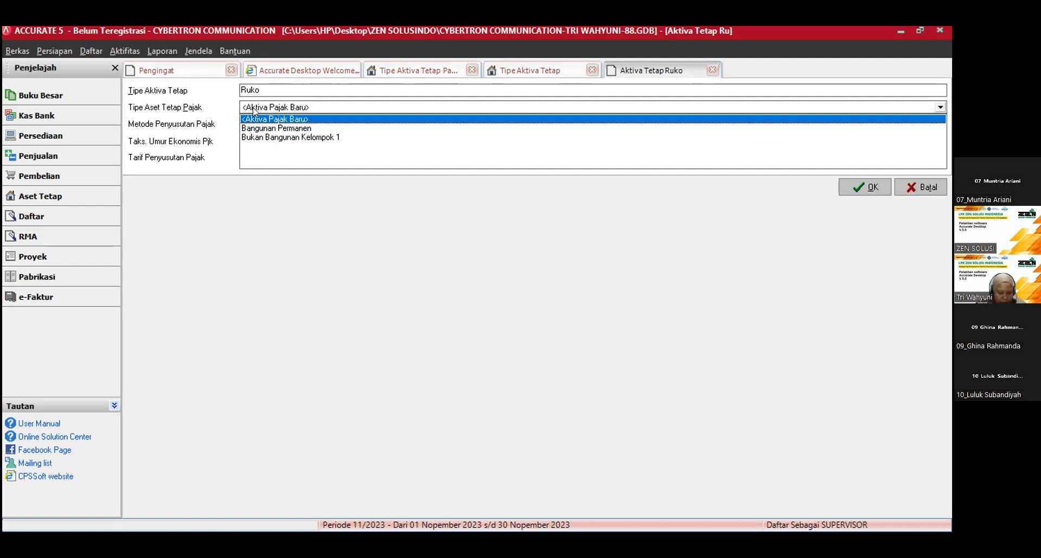
click(260, 128)
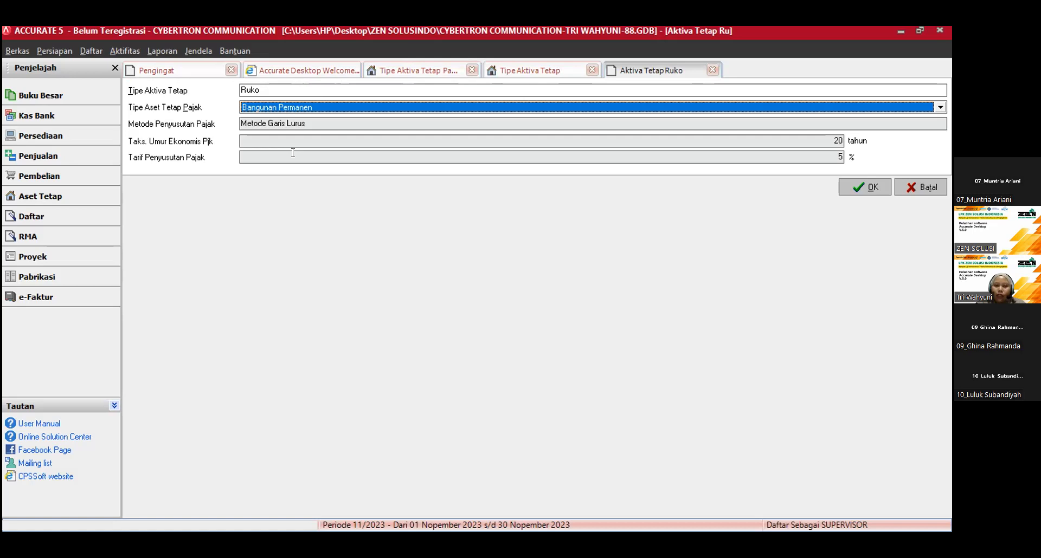
Step: Try Bukan Bangunan Kelompok 1 as the tax asset type for Ruko and return it to Bangunan Permanen
click(287, 110)
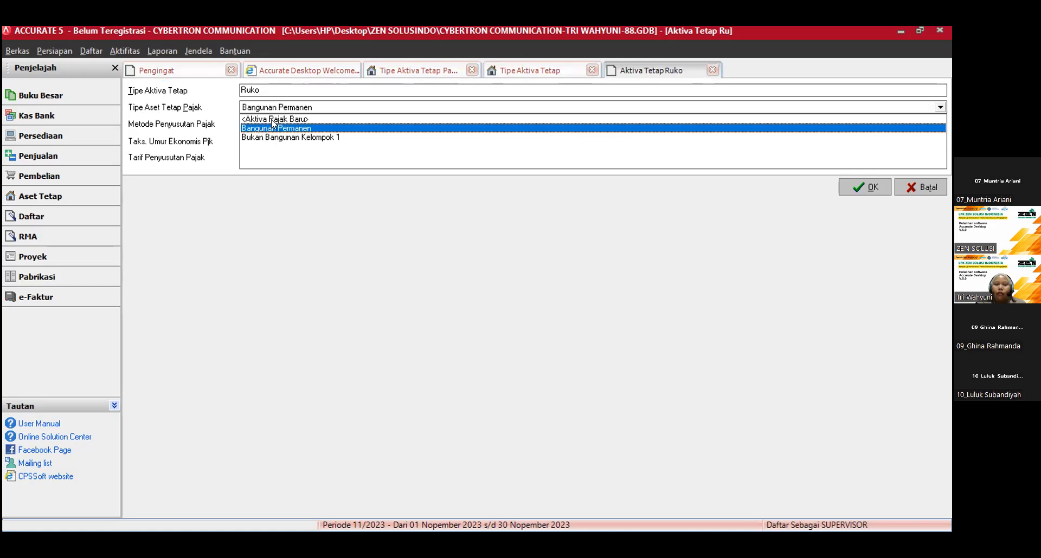
click(274, 137)
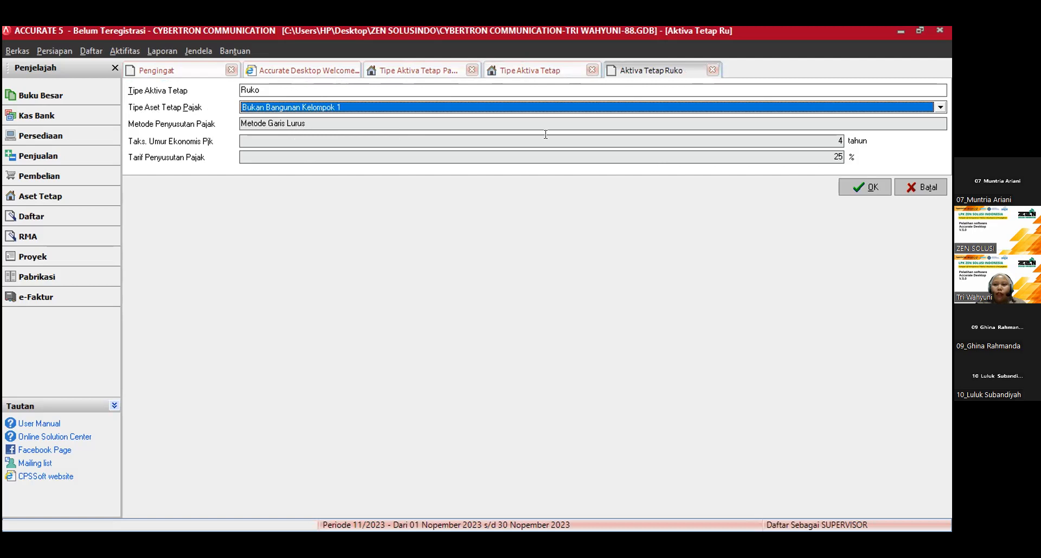
click(403, 107)
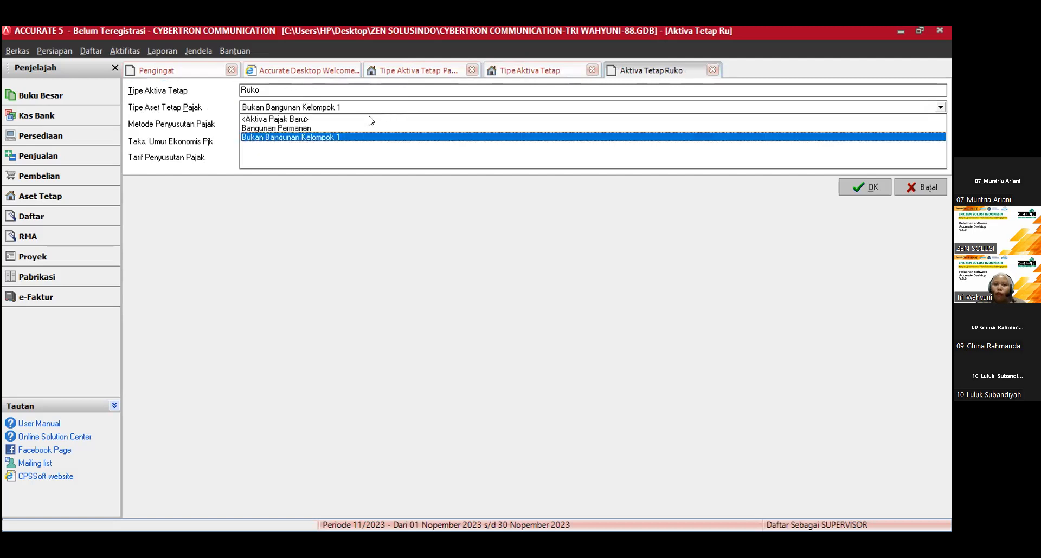
click(305, 128)
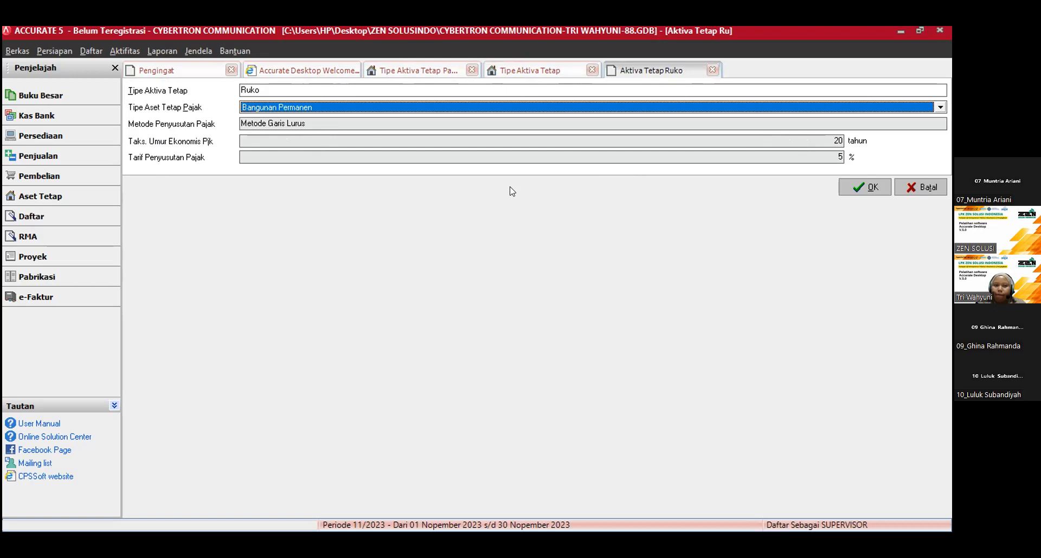
Step: Save the Ruko fixed asset type and refresh the list of fixed asset types
click(850, 190)
click(259, 87)
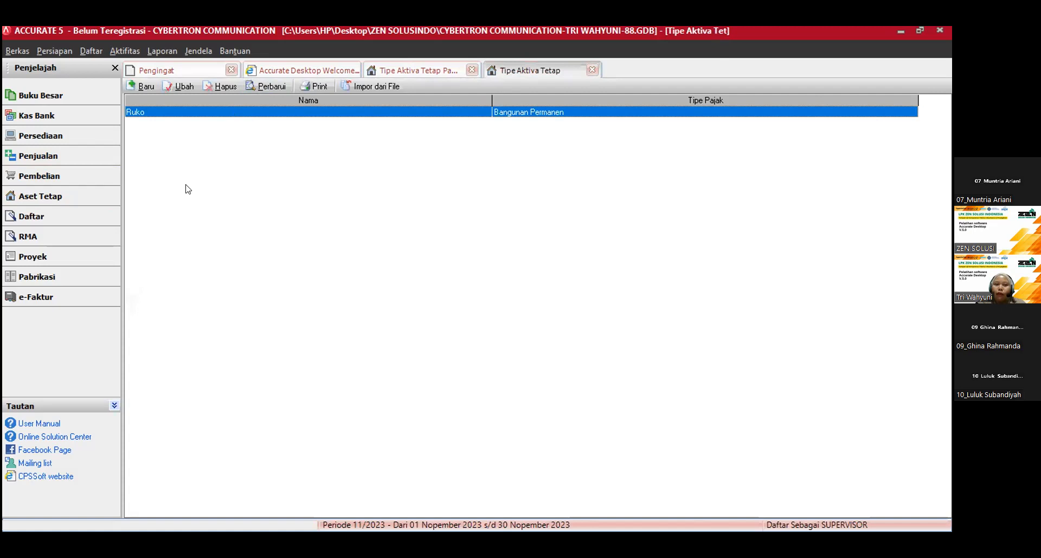
Step: Create the fixed asset type "Motor" with the tax asset type Bukan Bangunan Kelompok 1, save it and refresh the list
click(129, 86)
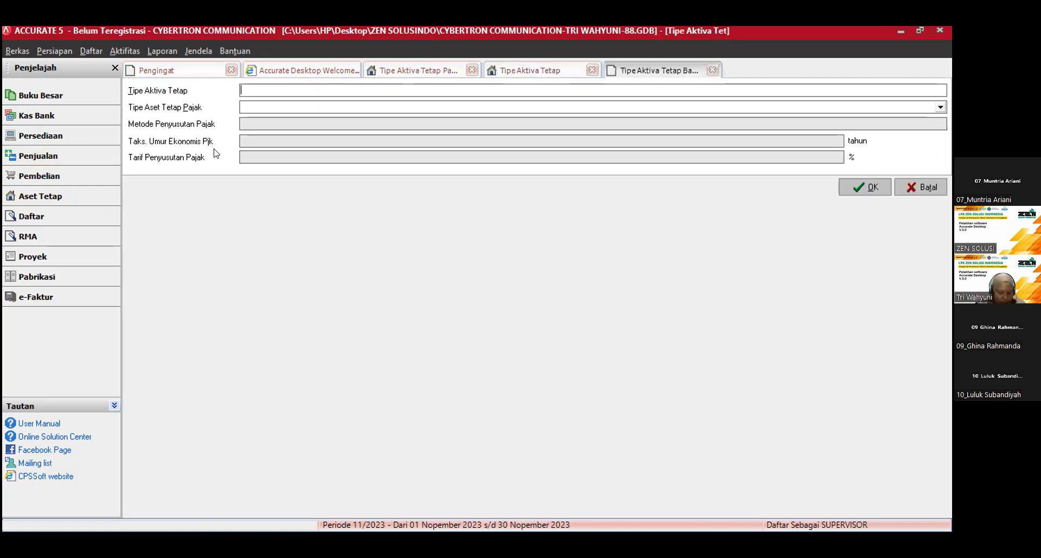
text(Motor)
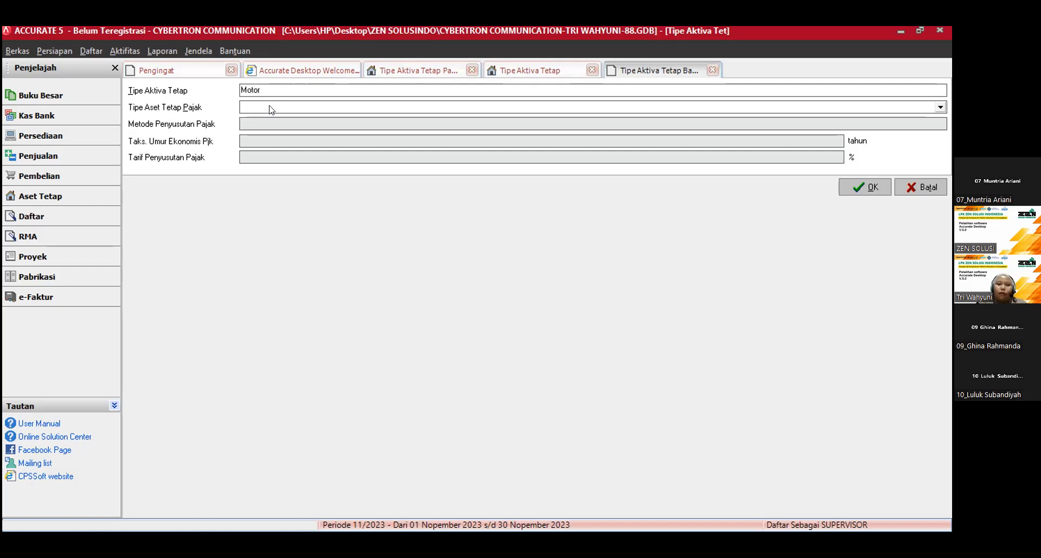
click(271, 109)
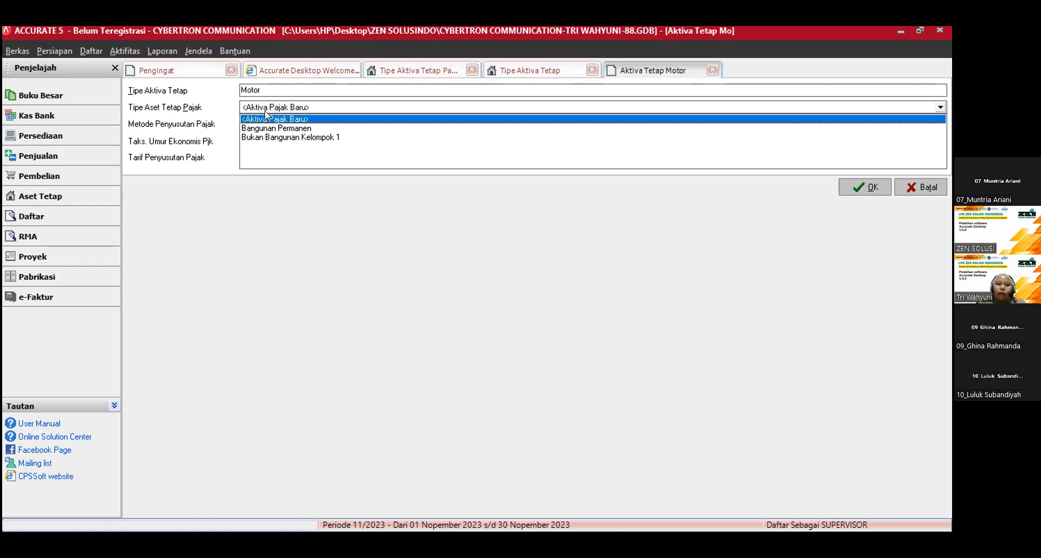
click(264, 137)
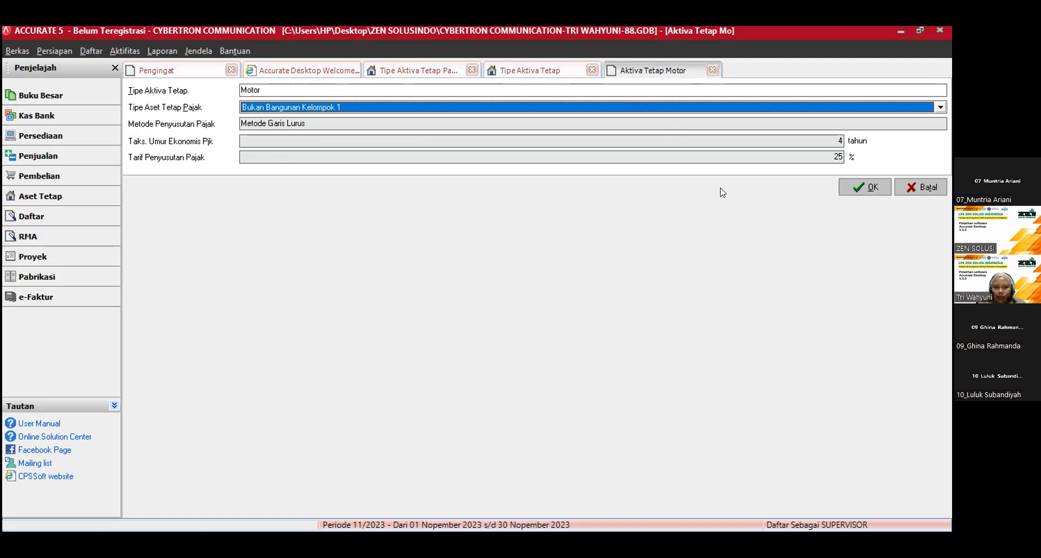
click(841, 188)
click(270, 87)
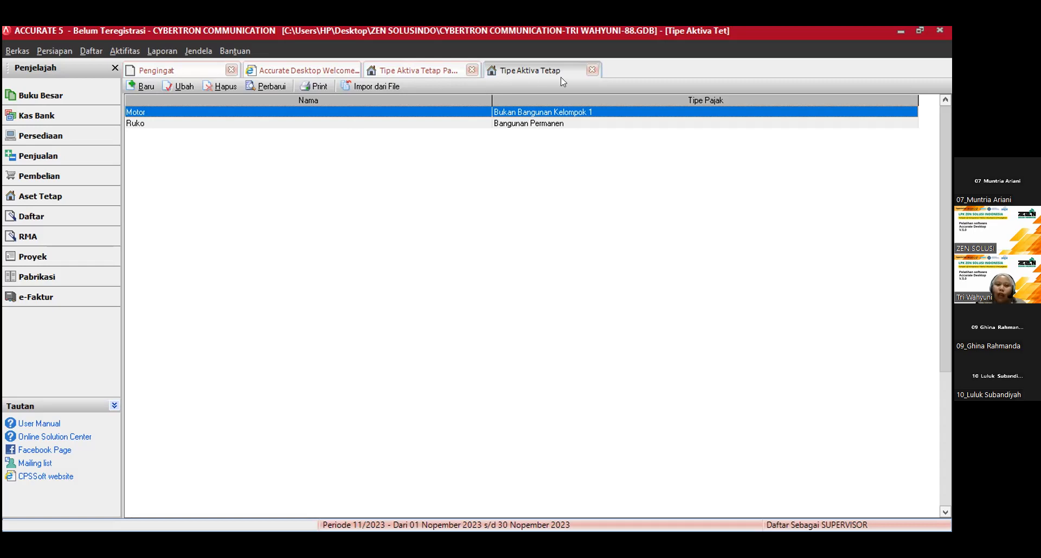
Step: Open the list of fixed assets (Daftar Aktiva tetap) and hide its filter pane
click(91, 51)
mouse_move(162, 253)
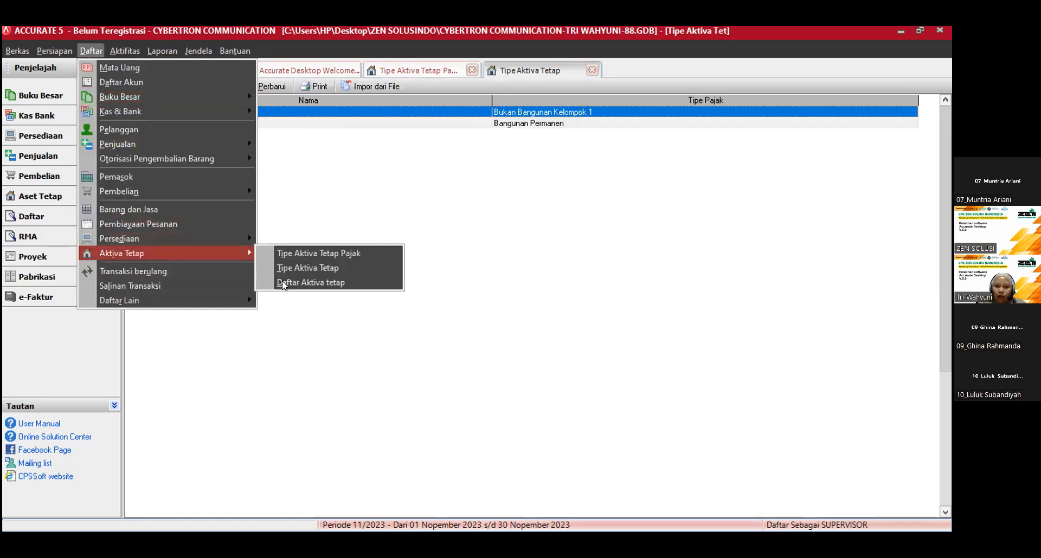
click(283, 283)
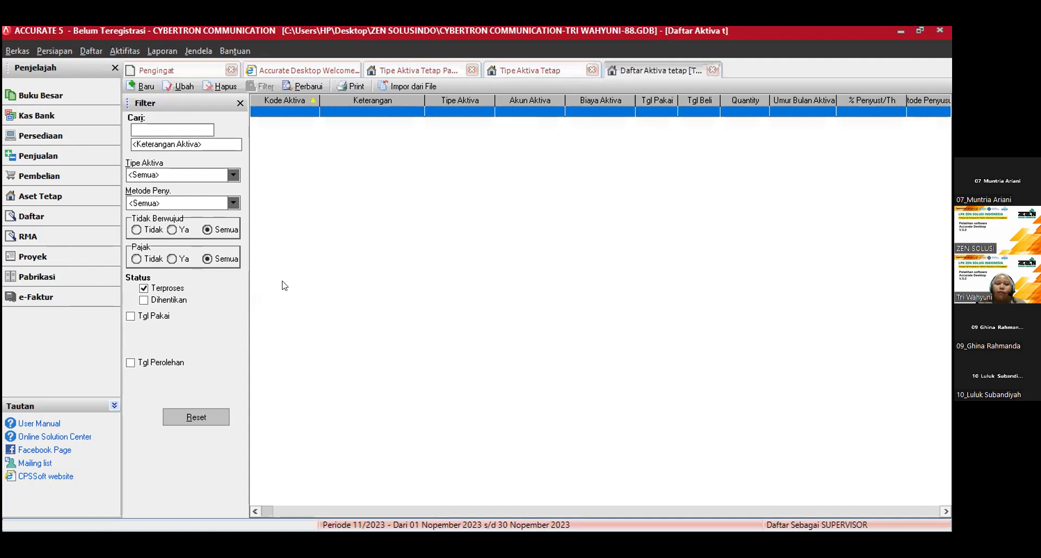
click(240, 103)
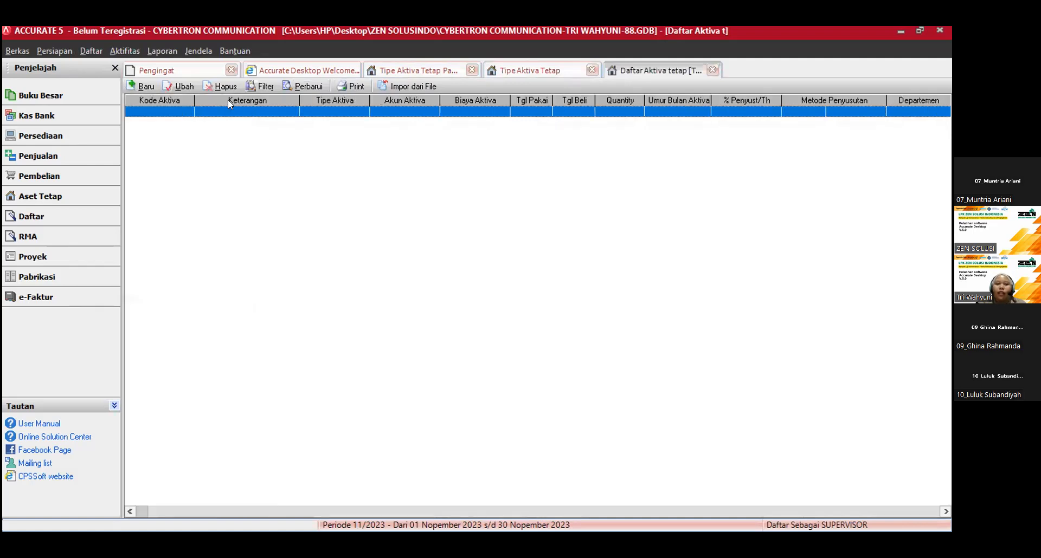
Step: Start a new fixed asset with the code B-01 and the asset type Ruko
click(145, 87)
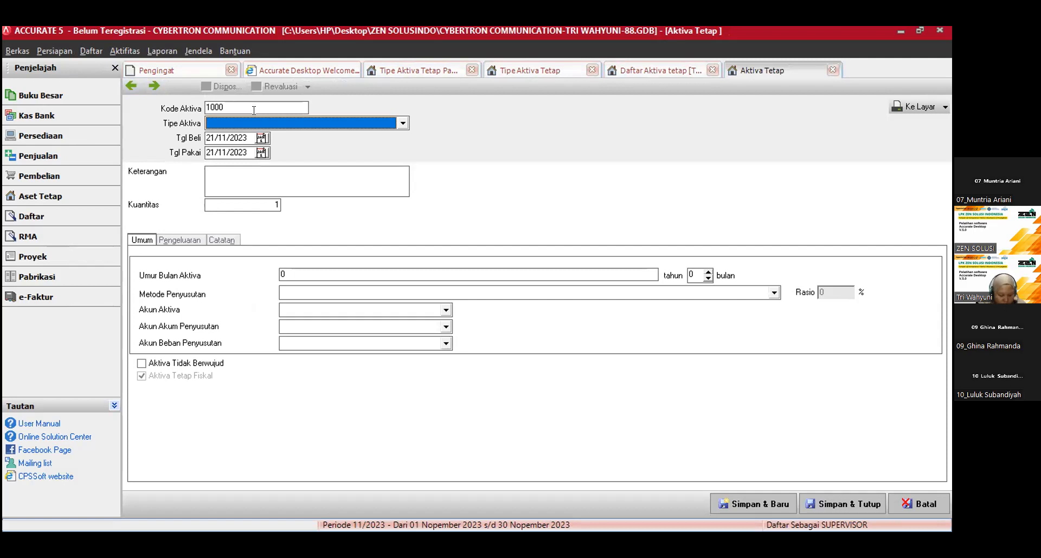
double_click(224, 108)
text(B-01)
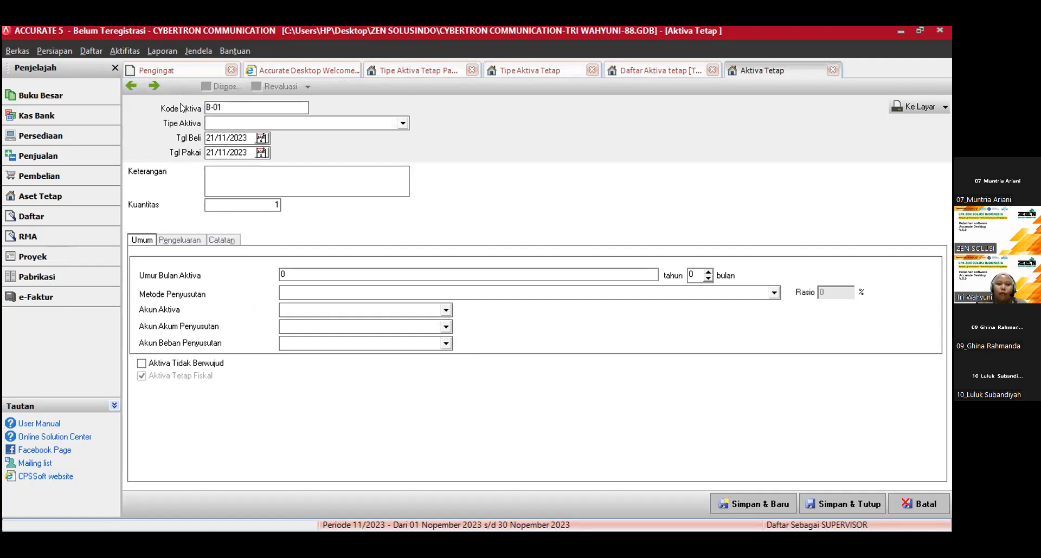
click(217, 124)
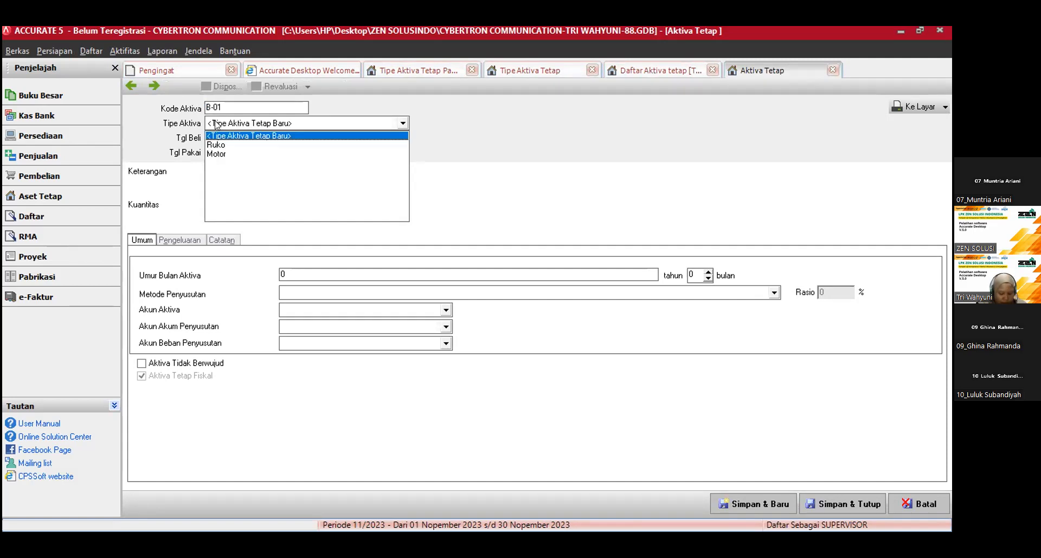
click(218, 145)
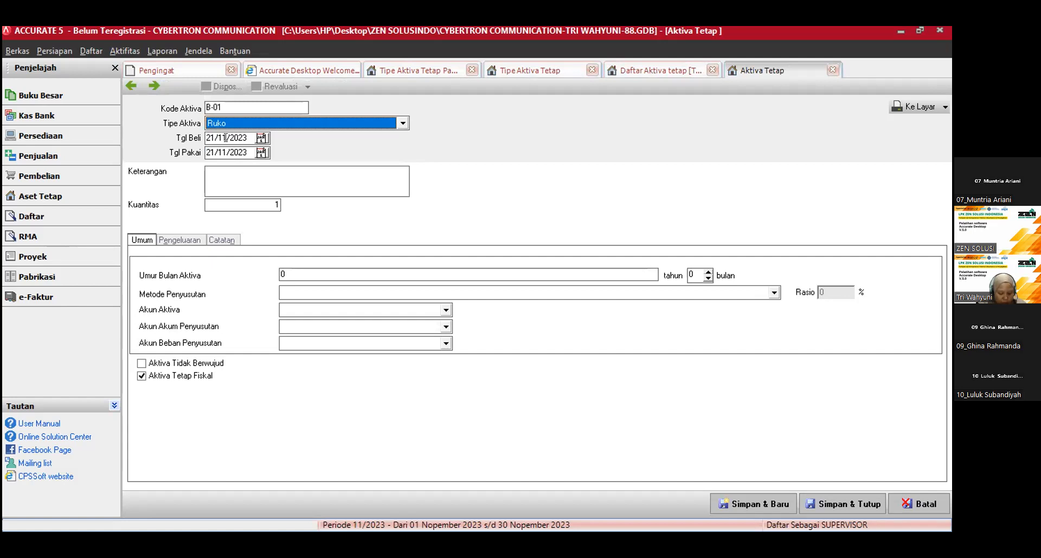
Step: Set both the purchase date (Tgl Beli) and the usage date (Tgl Pakai) of asset B-01 to 01/05/2014
key(Tab)
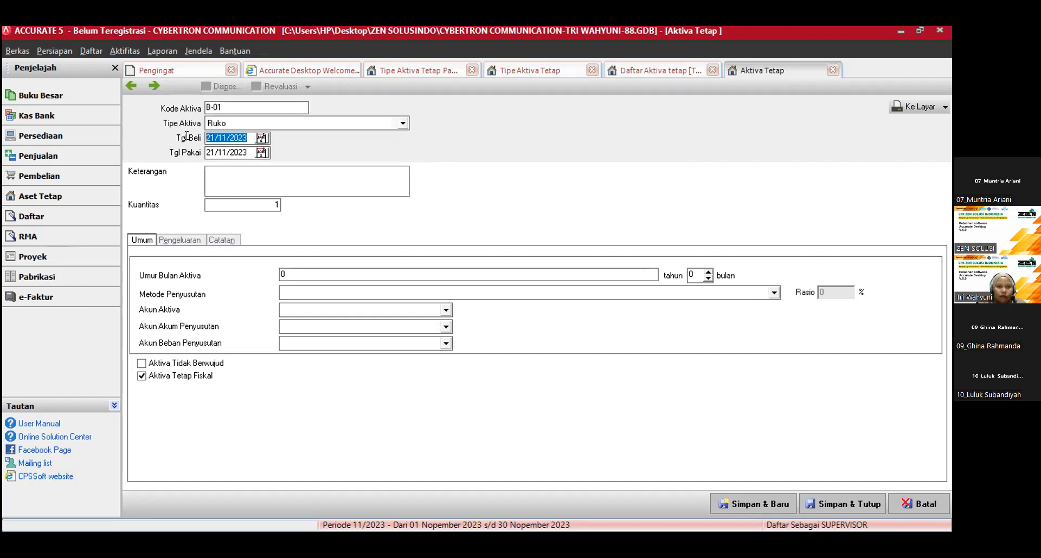
text(01/05/)
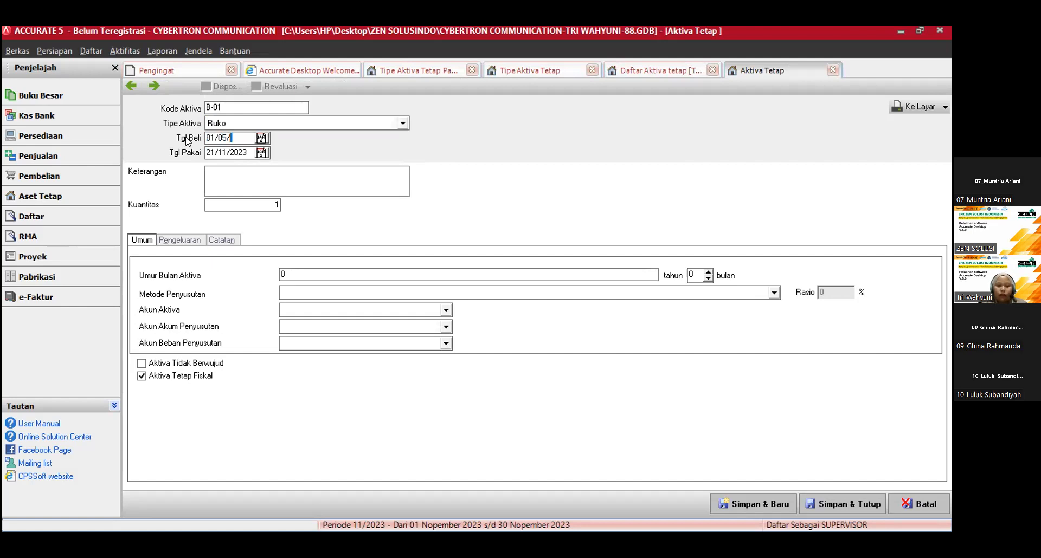
text(2014)
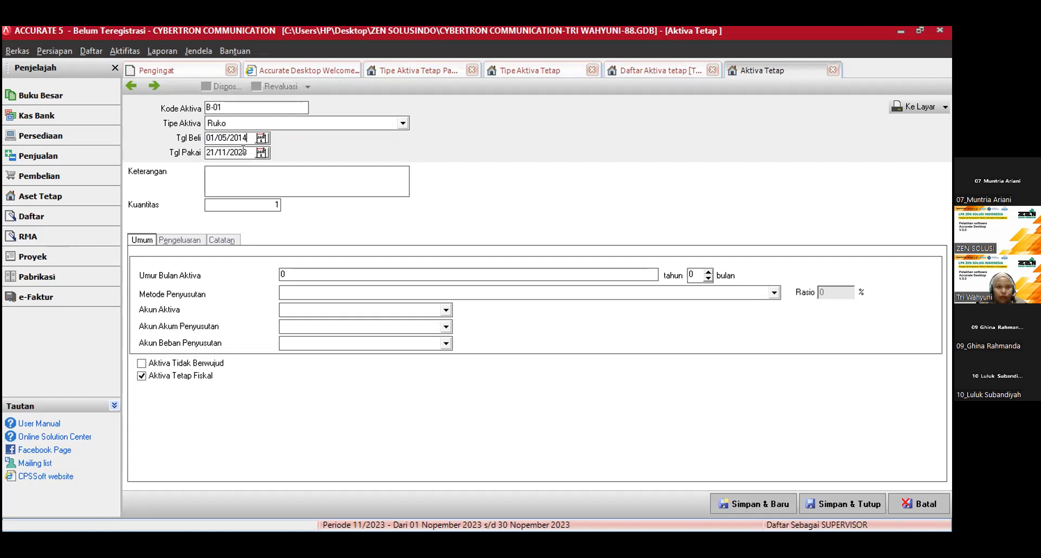
key(Tab)
text(01/)
text(05/20)
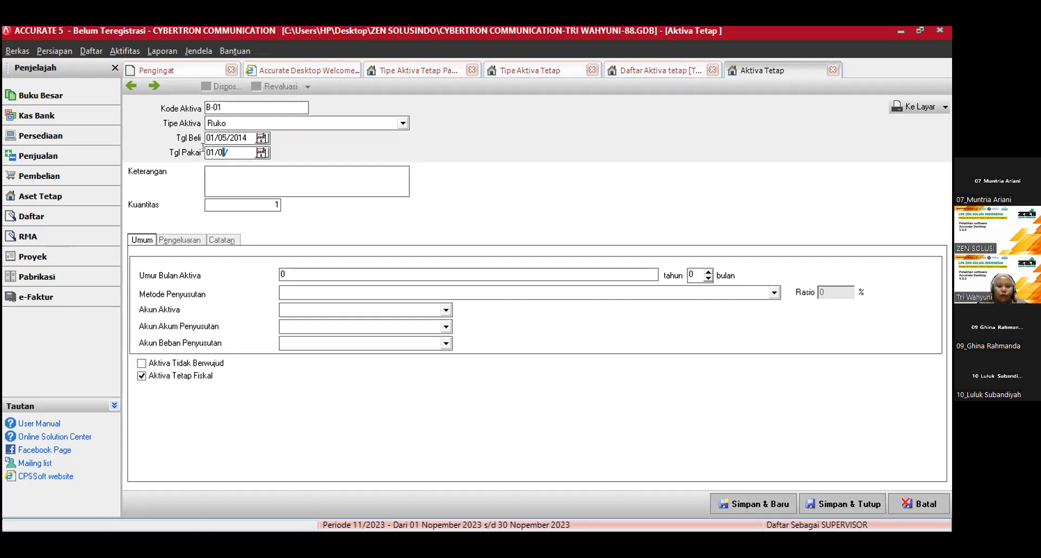
text(14)
Step: Enter "Ruko 2 Lantai" as the description (Keterangan) of asset B-01
click(280, 180)
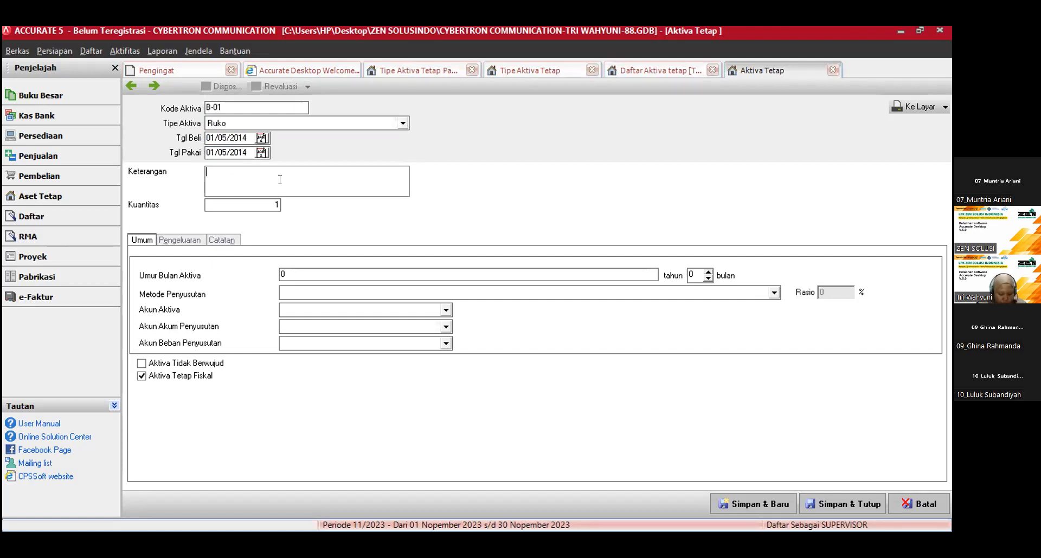
text(r)
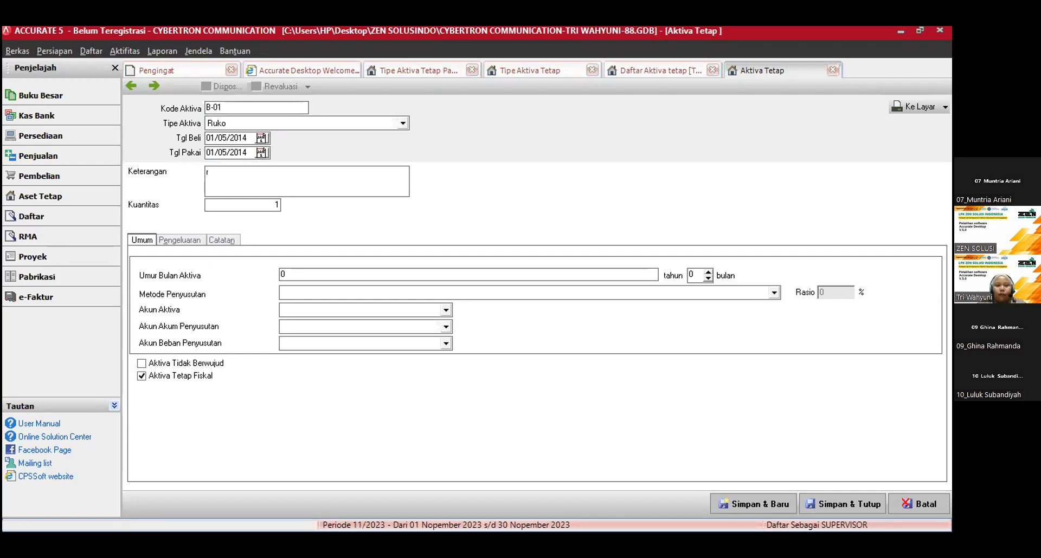
key(BackSpace)
text(Ruko 2)
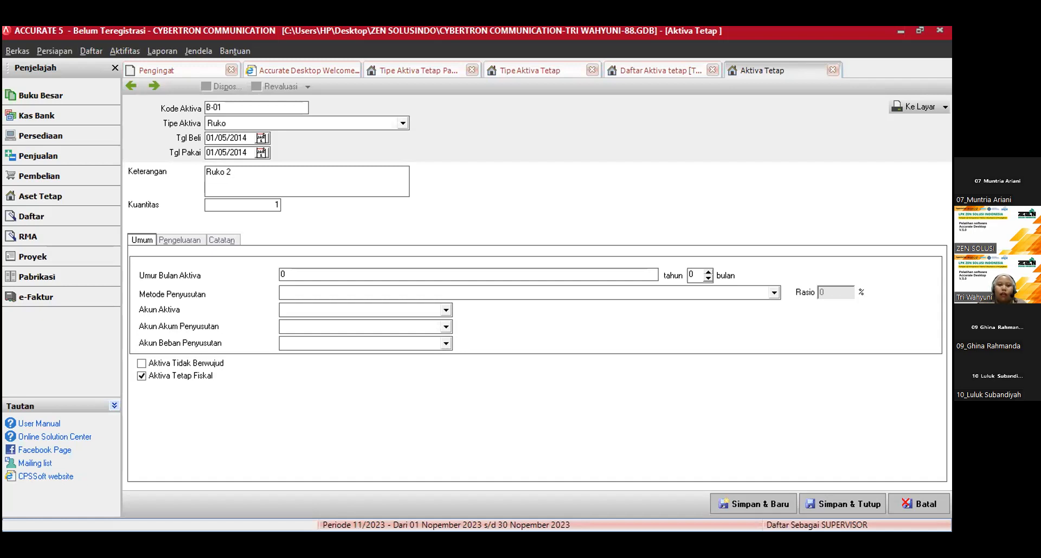
text( Lantai)
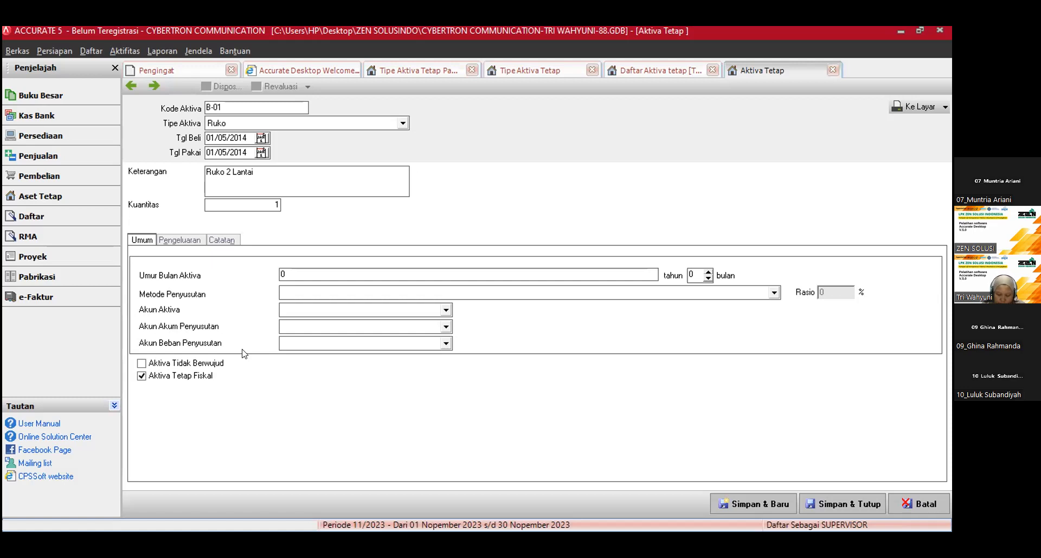
Step: Set the asset's useful life to 20 years and its depreciation method to Metode Garis Lurus
click(298, 272)
key(BackSpace)
text(20)
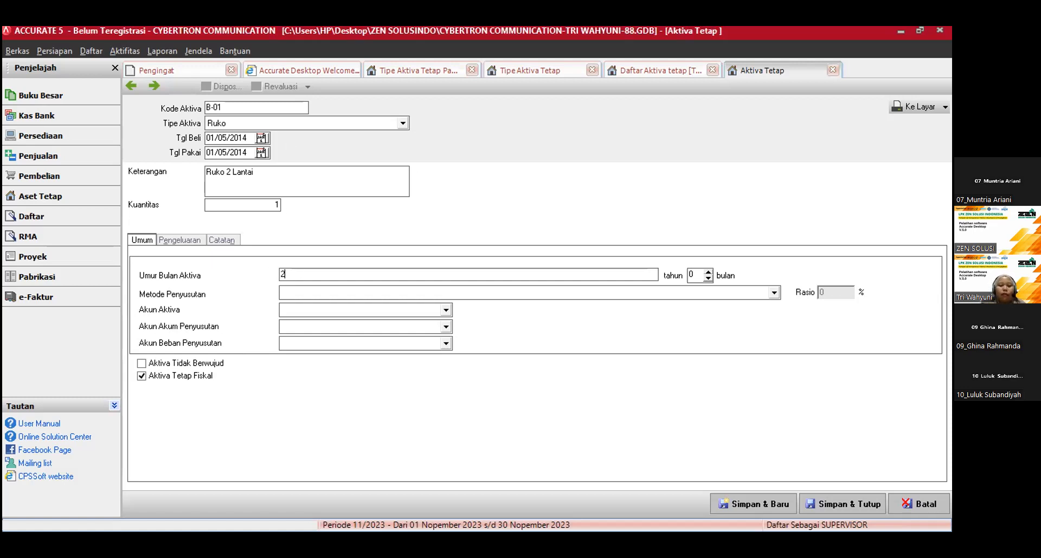
click(320, 293)
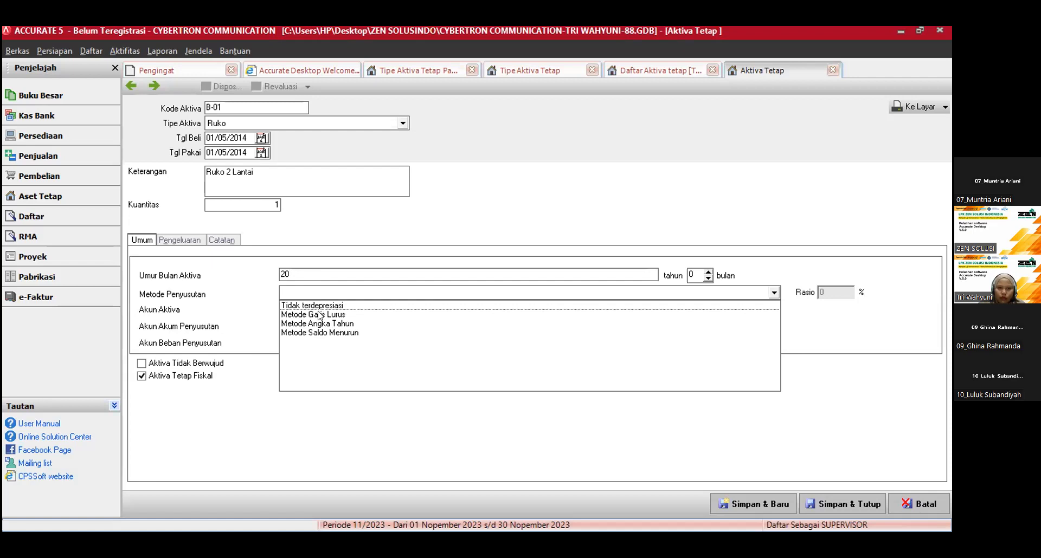
click(320, 315)
Step: Assign Gedung as the asset account and Akumulasi Penyusutan Gedung as the accumulated depreciation account
click(319, 311)
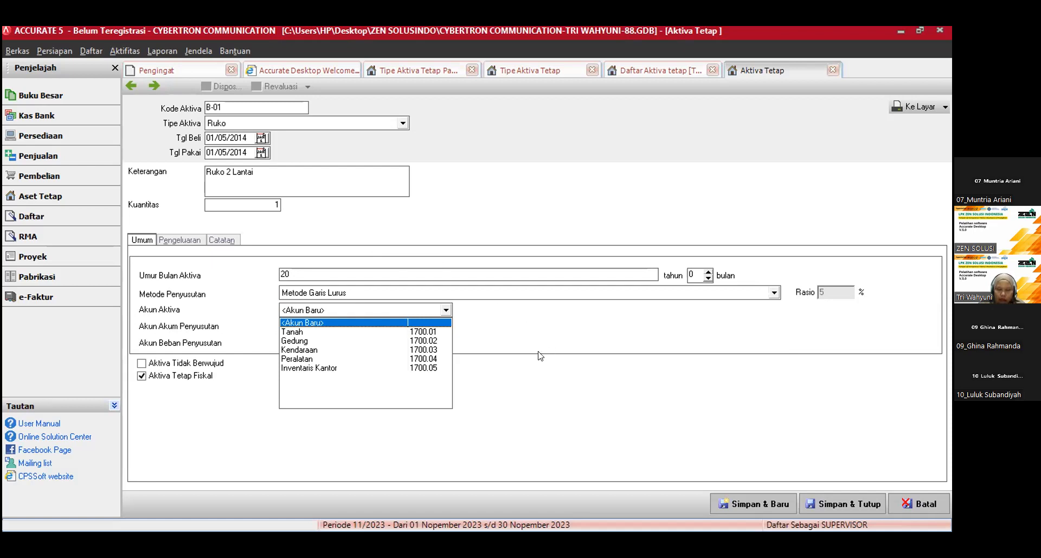
click(301, 342)
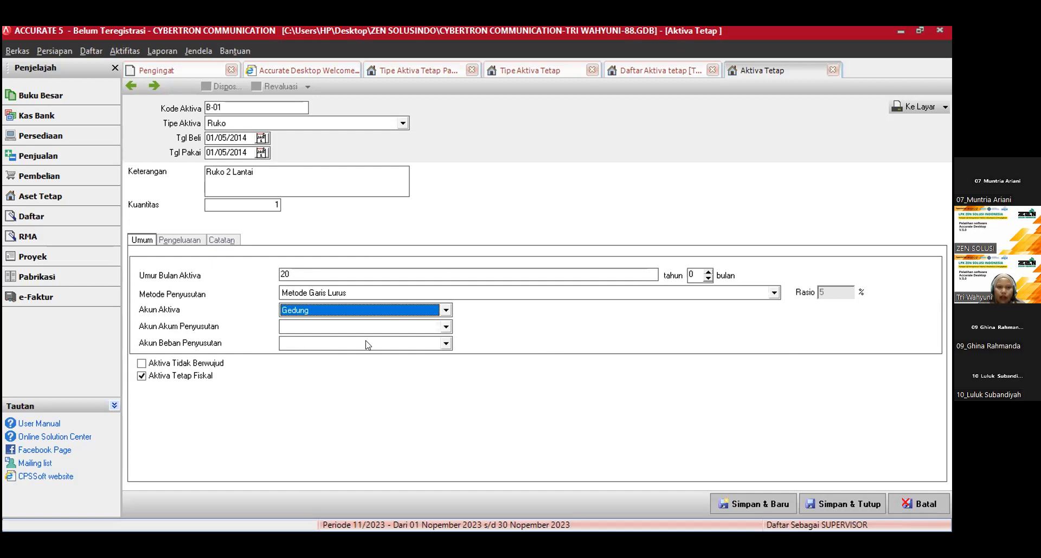
click(445, 327)
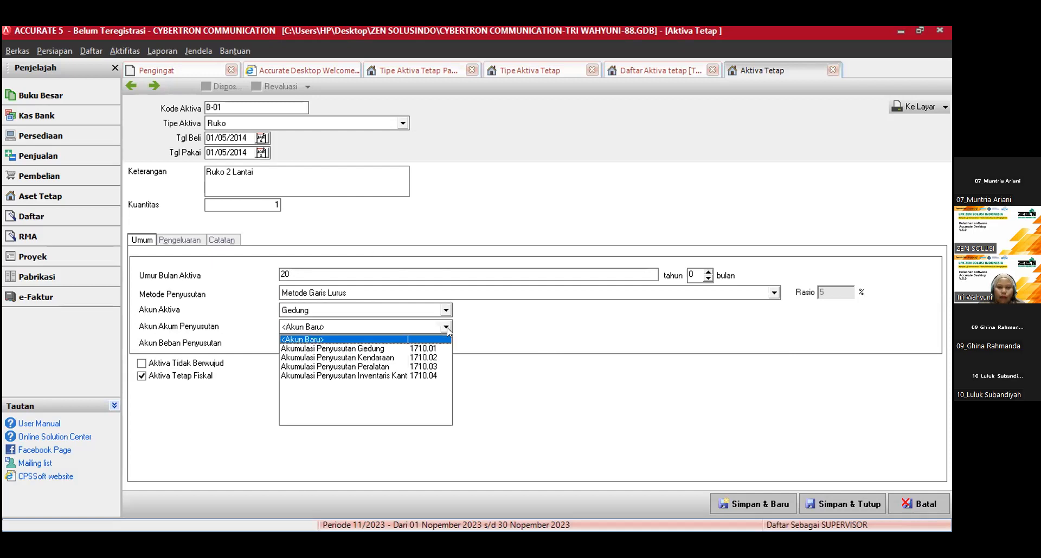
click(371, 350)
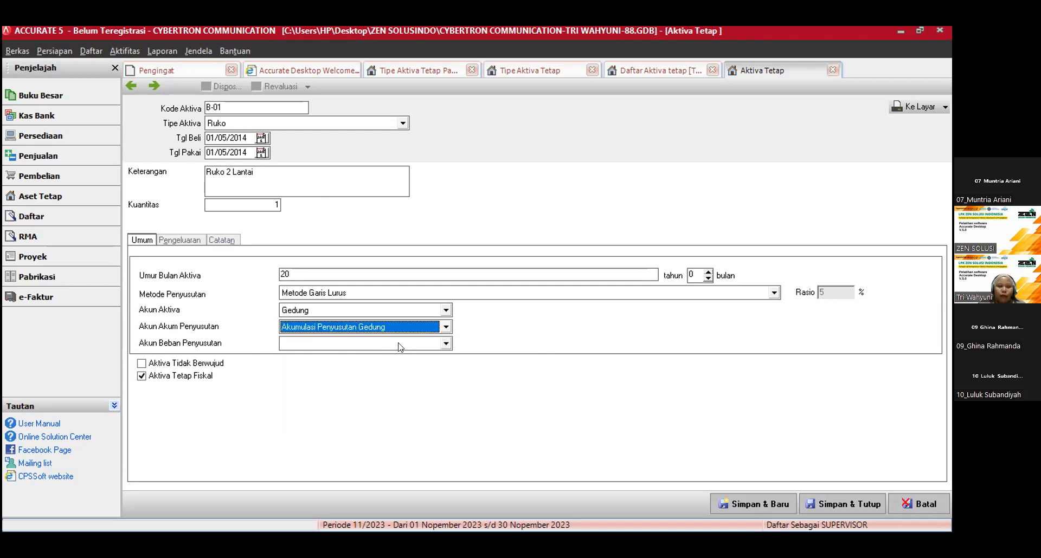
Step: Assign Biaya Penyusutan Gedung as the depreciation expense account (Akun Beban Penyusutan)
click(445, 345)
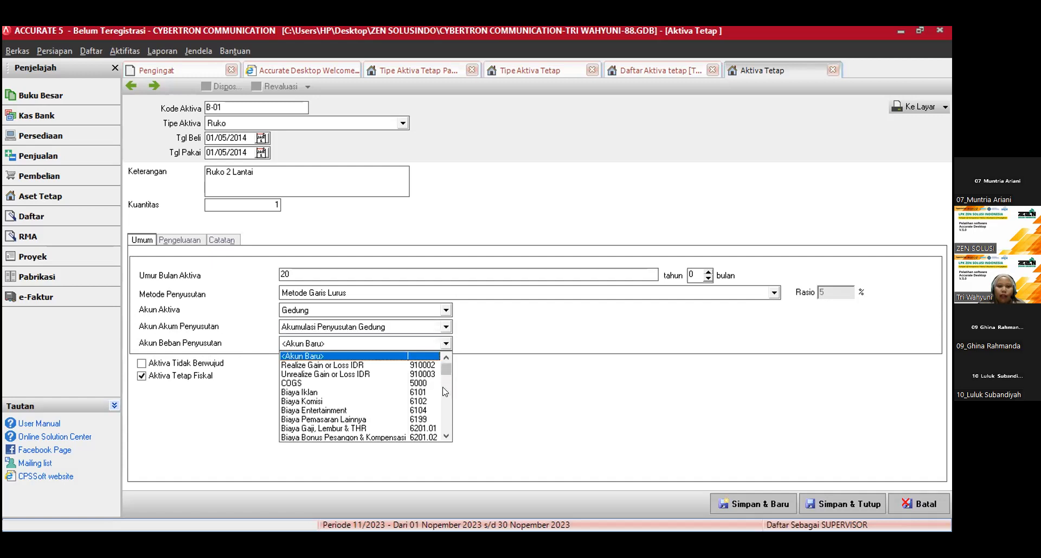
click(446, 437)
click(446, 437)
click(446, 437)
click(446, 437)
click(446, 436)
click(447, 437)
click(446, 437)
click(447, 437)
click(446, 437)
click(446, 437)
scroll(446, 437, down, 5)
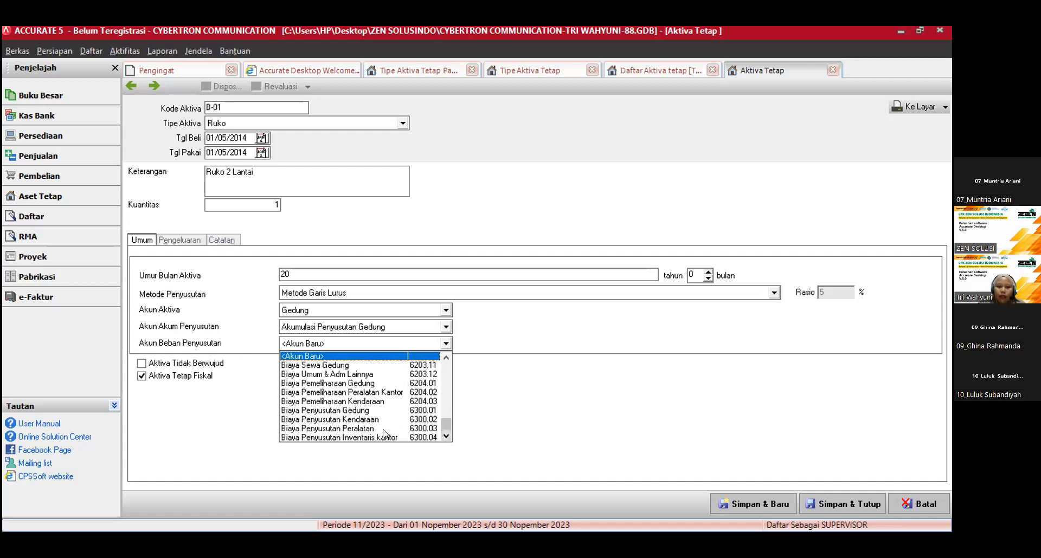
click(339, 411)
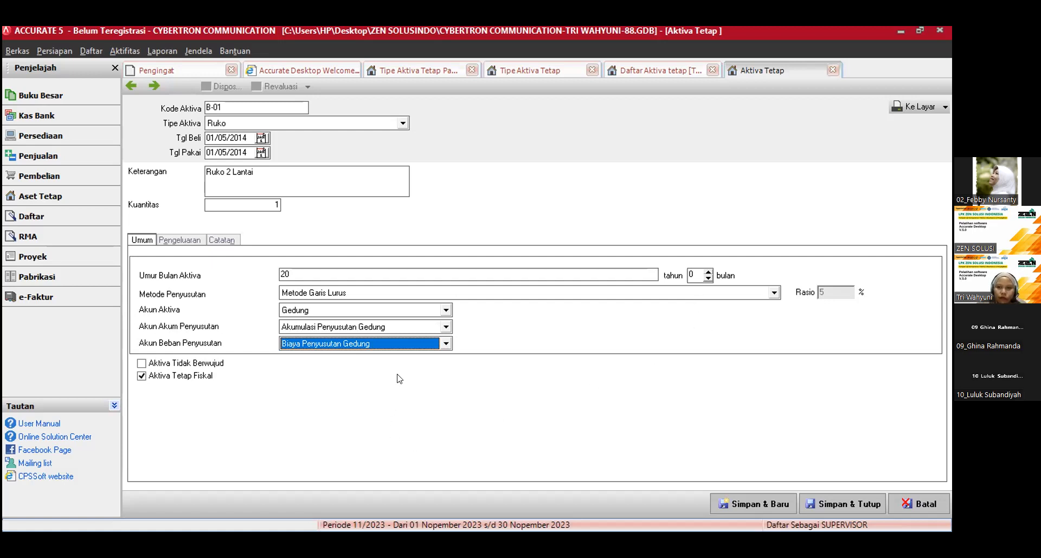
Step: Review the depreciation expense accounts available for the asset, keeping Biaya Penyusutan Gedung selected
click(445, 343)
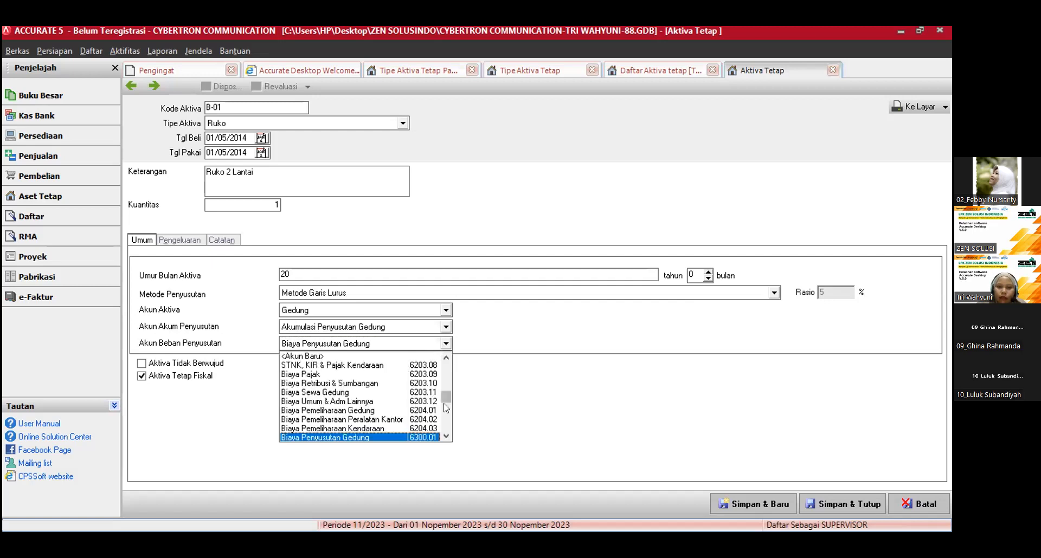
click(446, 436)
click(446, 437)
click(446, 437)
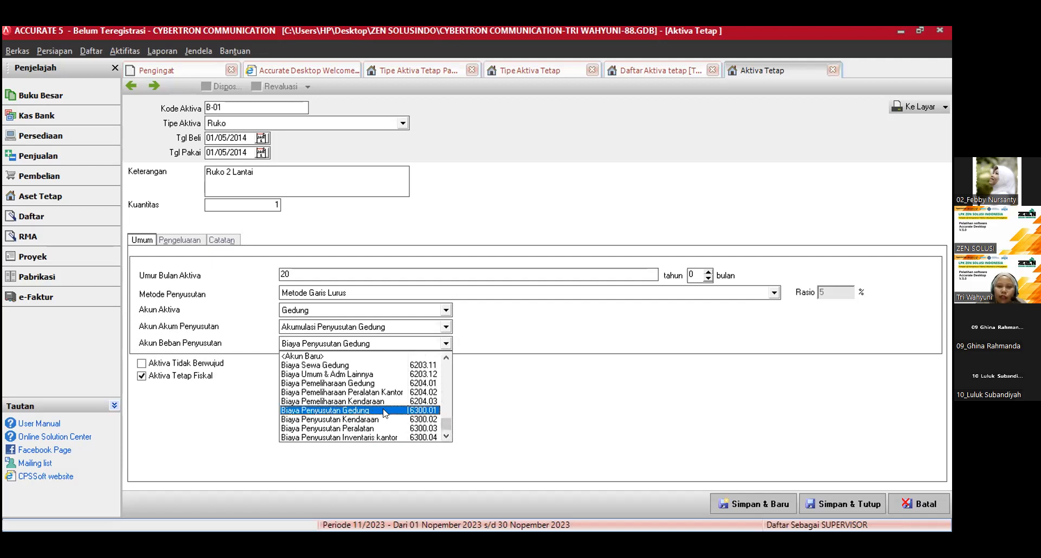
click(504, 412)
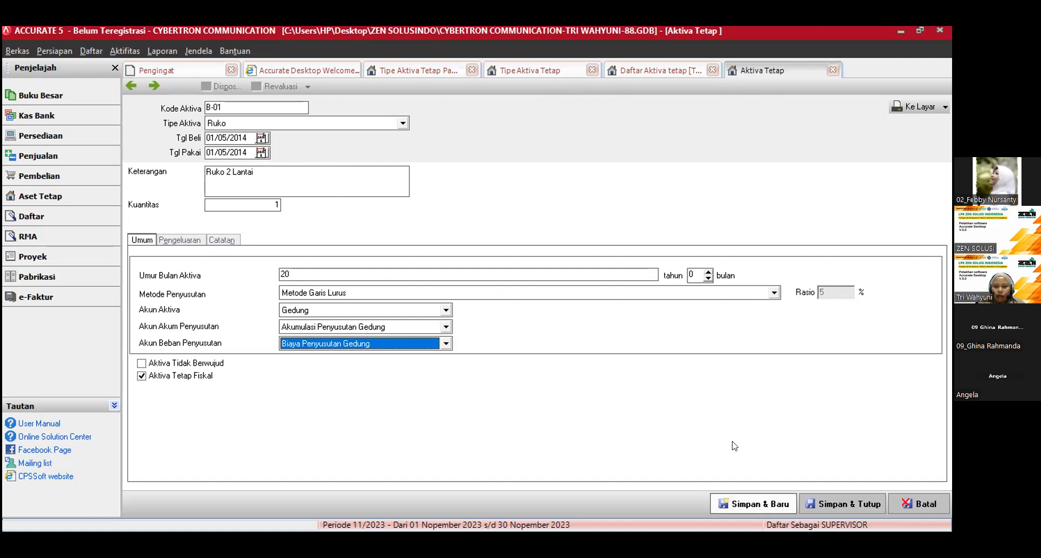
Step: Try to save asset B-01 and start another, and open the asset's expenditure details (Pengeluaran)
click(754, 504)
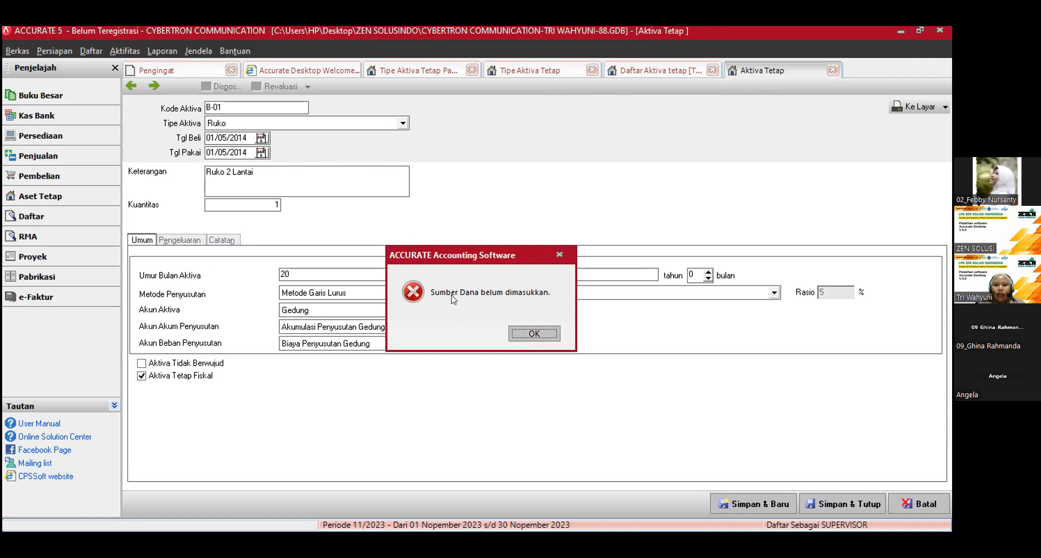
click(535, 333)
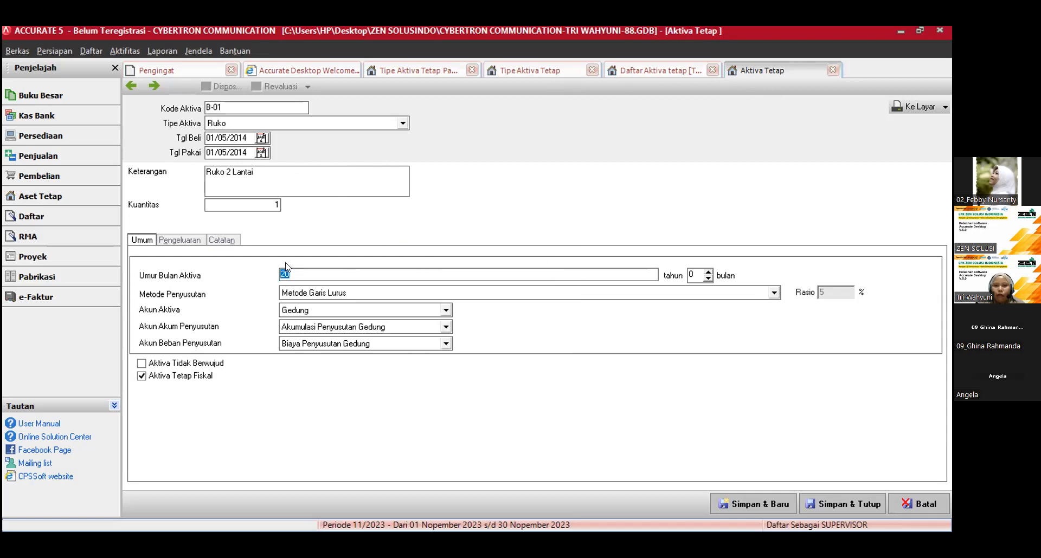
click(174, 240)
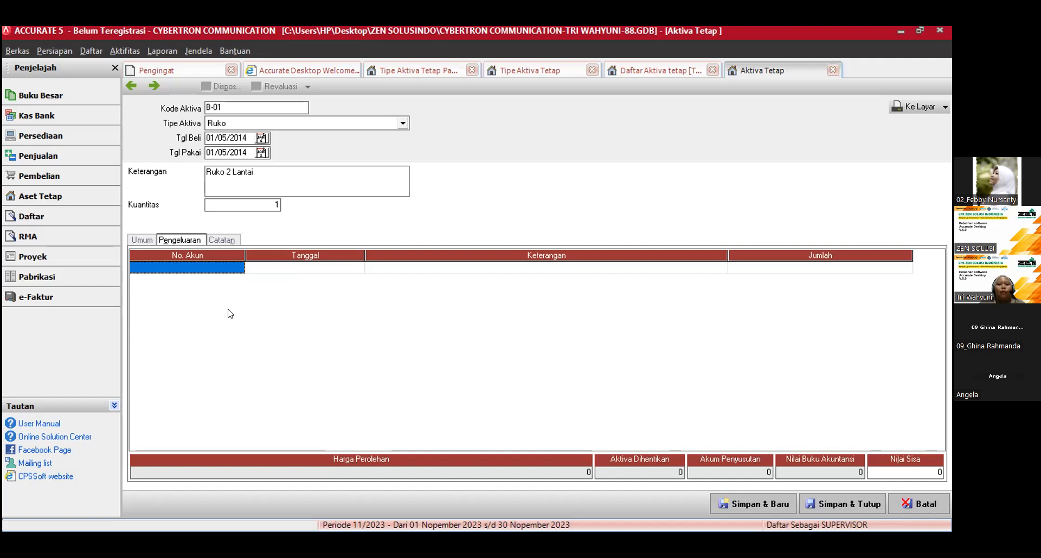
Step: Add an expenditure line for asset B-01 using the OPENING BALANCE EQUITY account
click(184, 271)
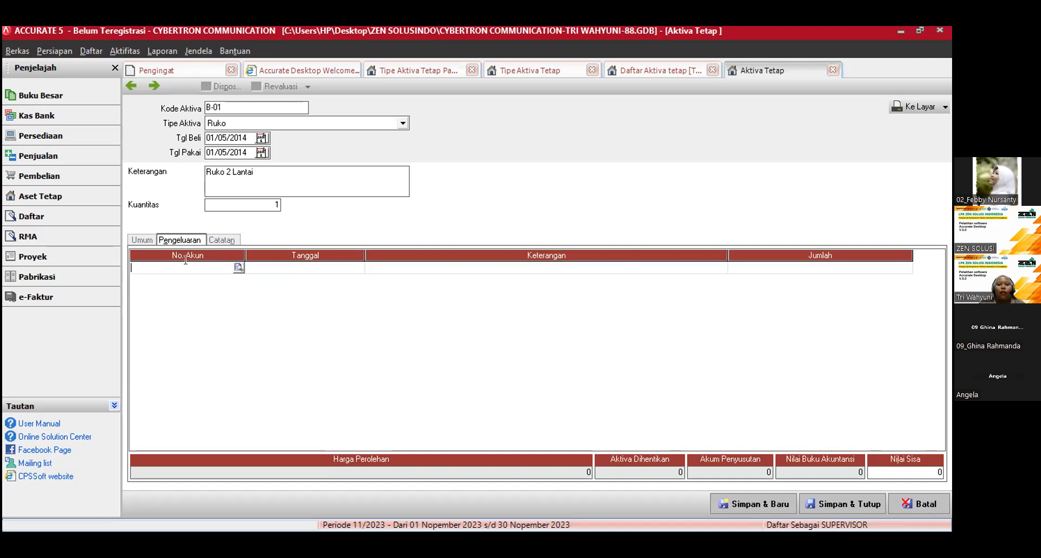
click(239, 267)
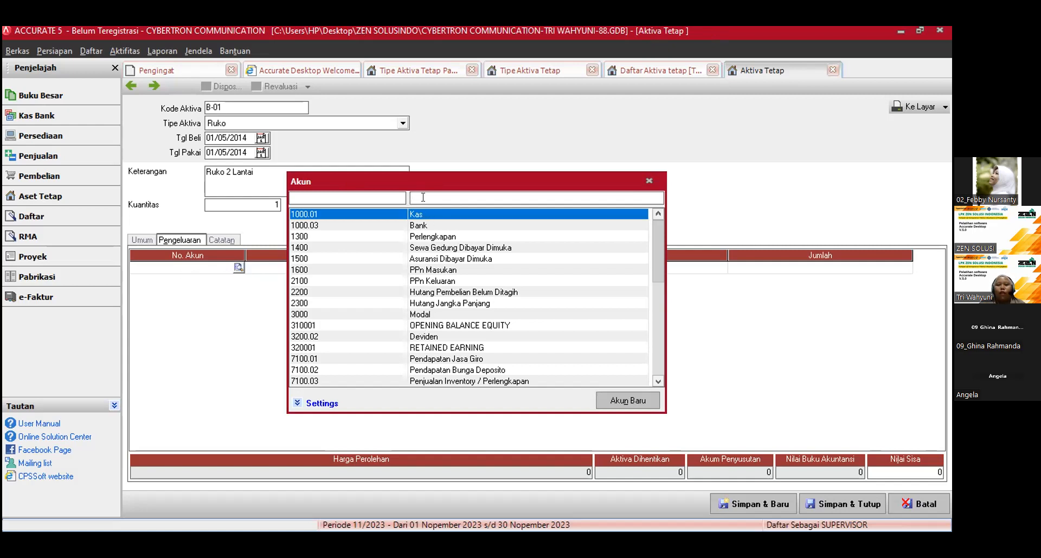
text(op)
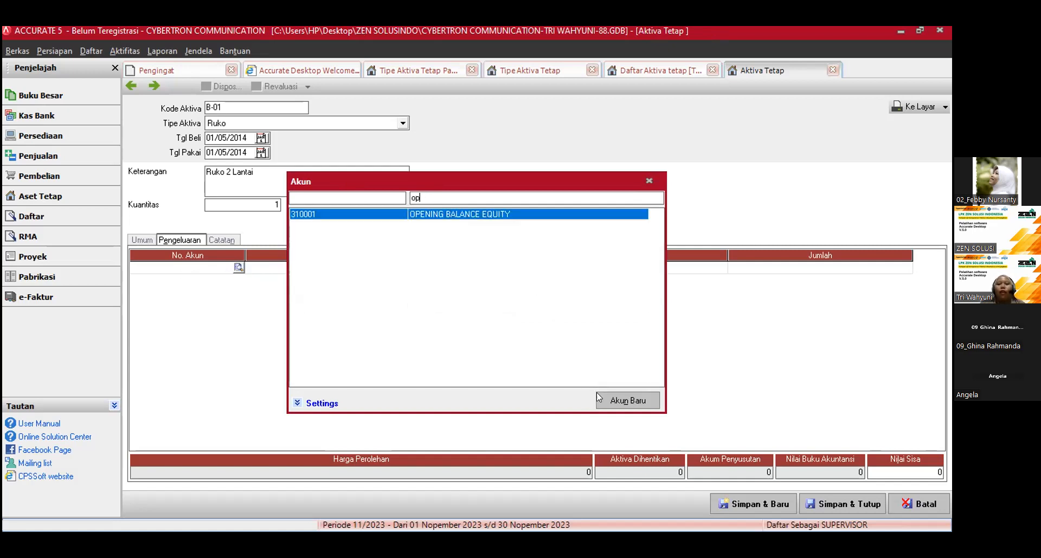
double_click(514, 218)
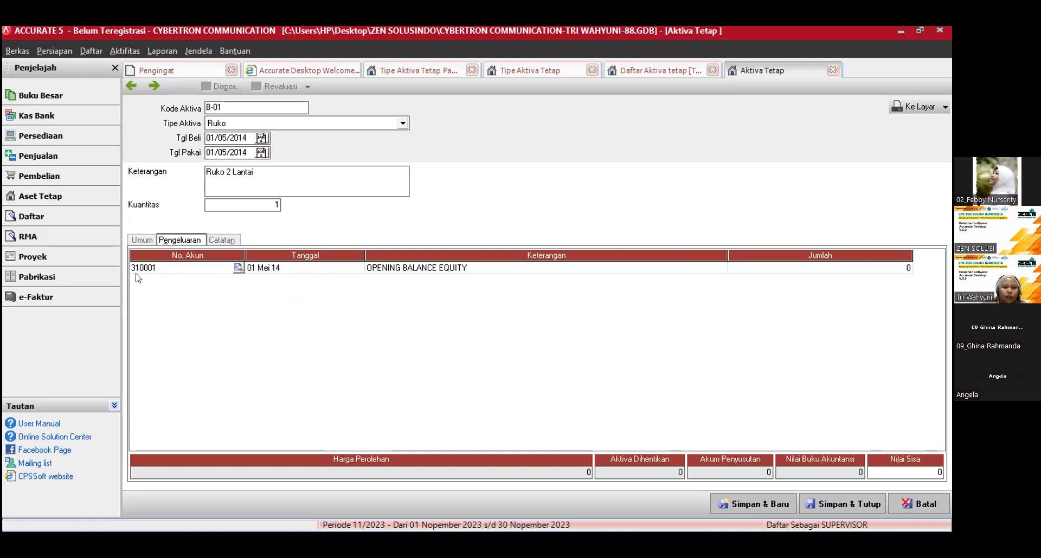
Step: Set the expenditure amount (Jumlah) of asset B-01 to 2,400,000,000, and save and close the asset
click(787, 268)
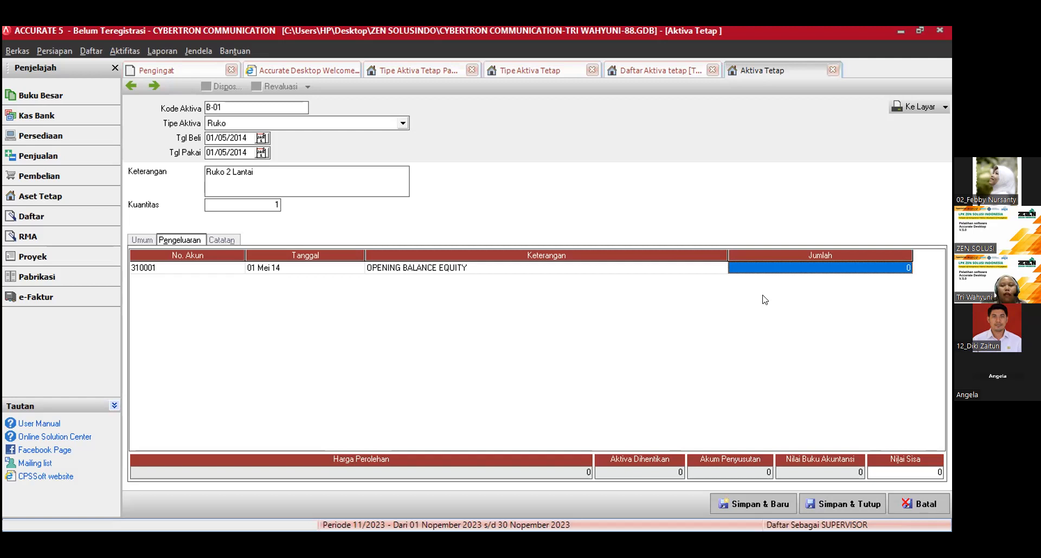
text(24)
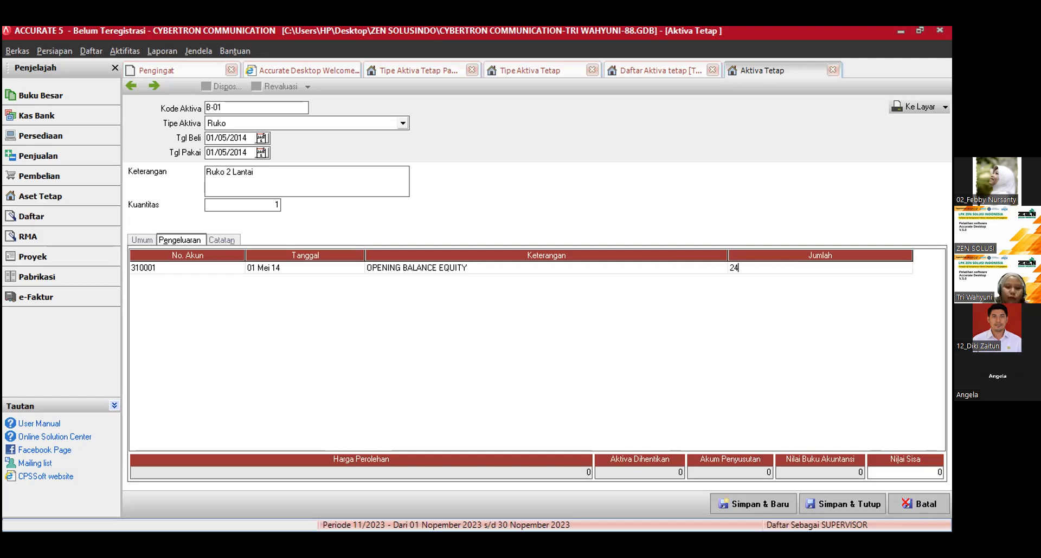
text(00000000)
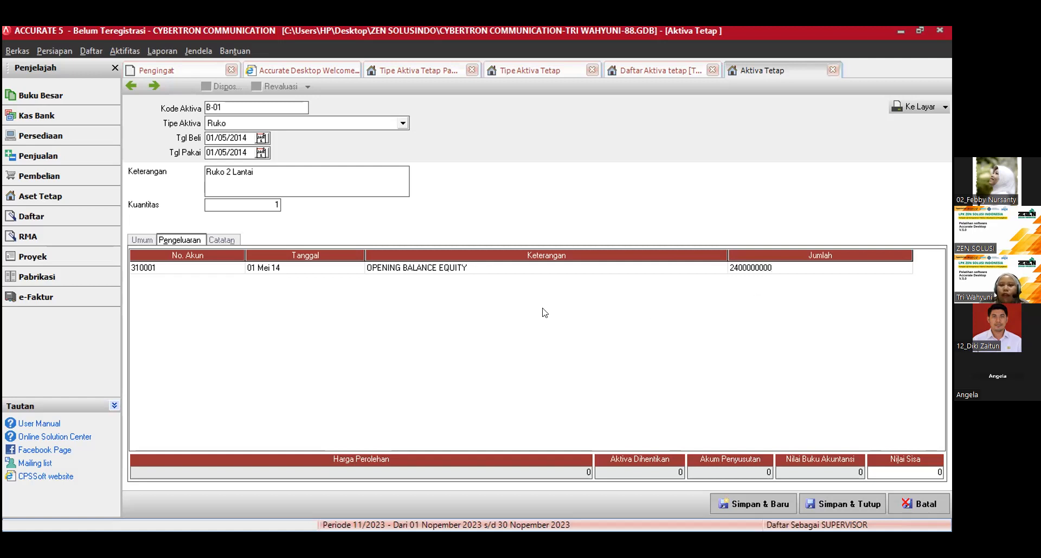
click(399, 269)
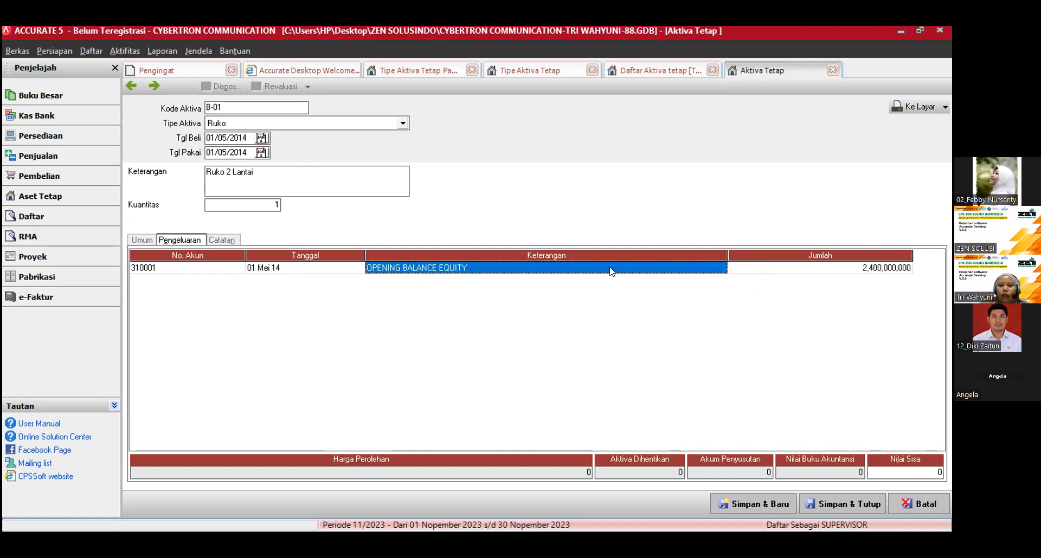
click(886, 269)
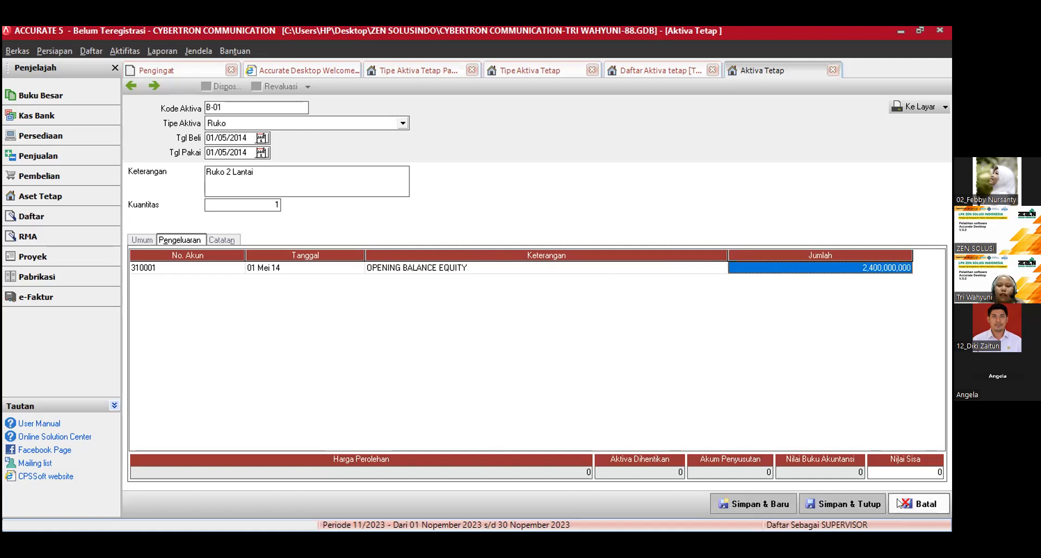
click(827, 505)
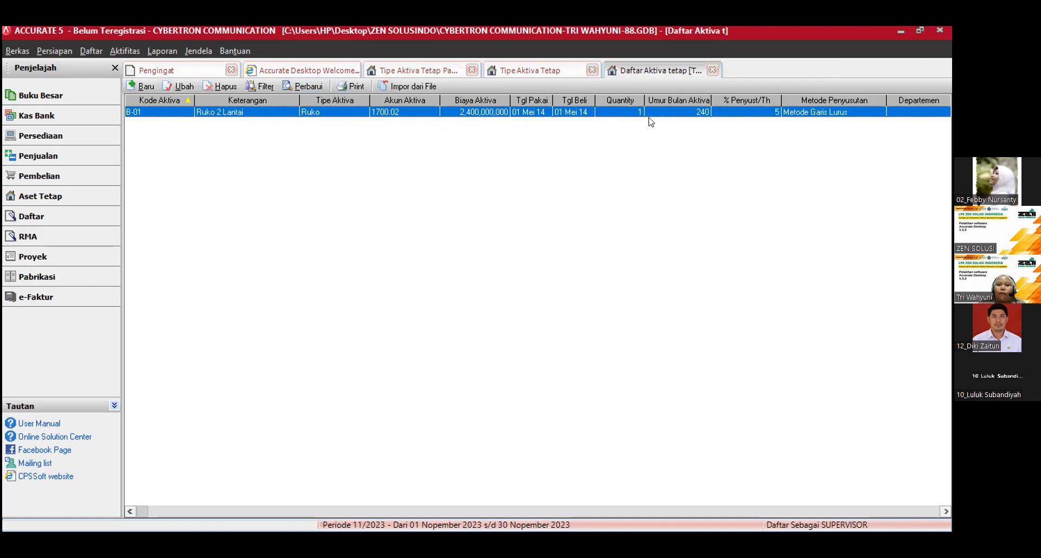
Step: Create a new fixed asset with code K-01 and asset type Motor
click(136, 87)
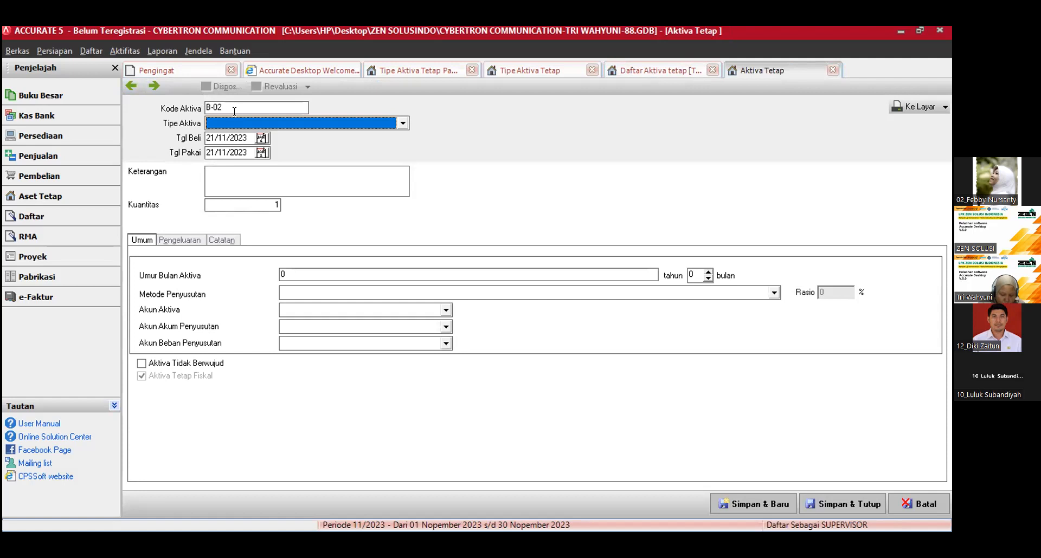
double_click(234, 108)
key(BackSpace)
key(BackSpace)
key(BackSpace)
text(K-01)
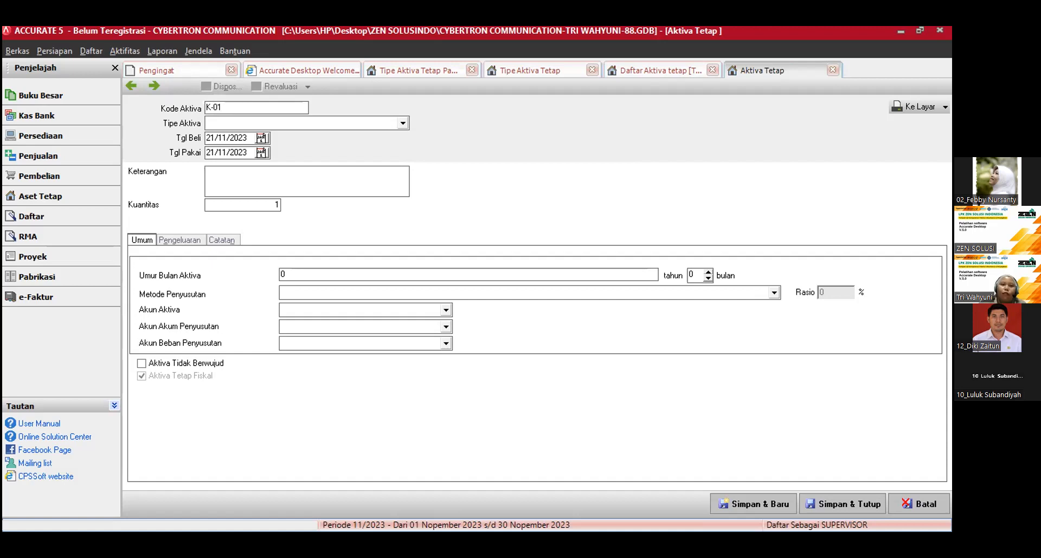
click(237, 124)
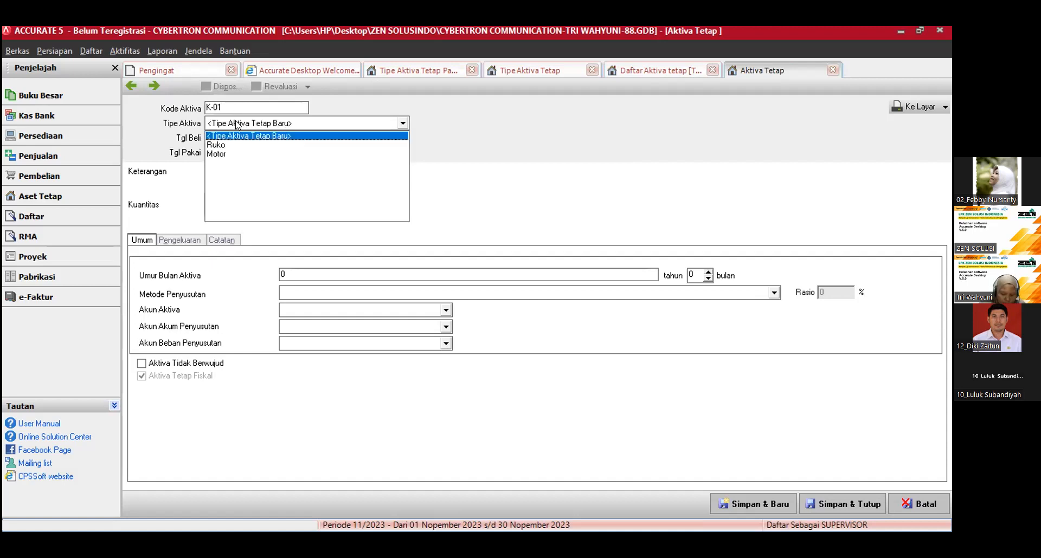
click(219, 153)
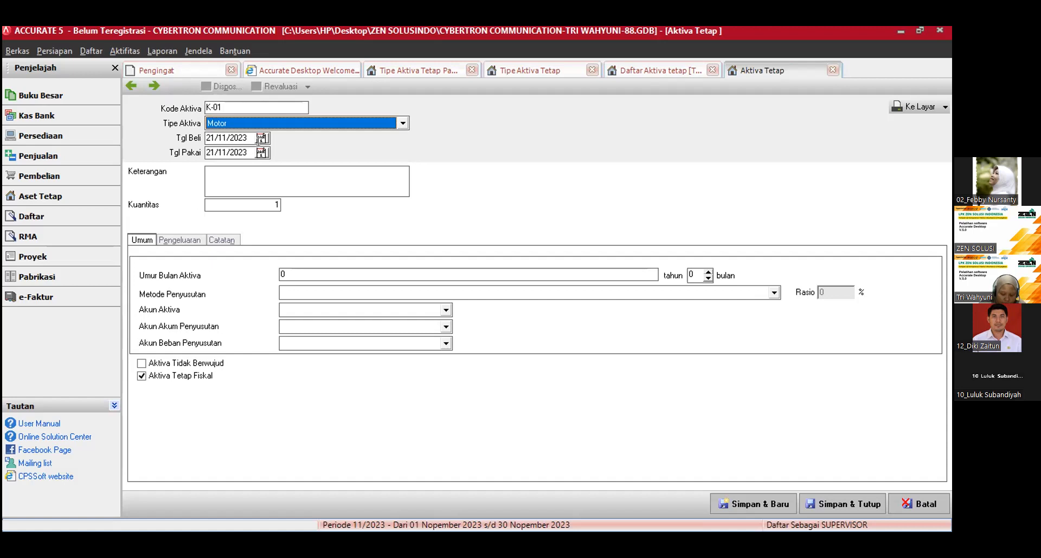
Step: Set both the purchase date (Tgl Beli) and the usage date (Tgl Pakai) of asset K-01 to 01/02/2018
click(251, 138)
text(01/0/)
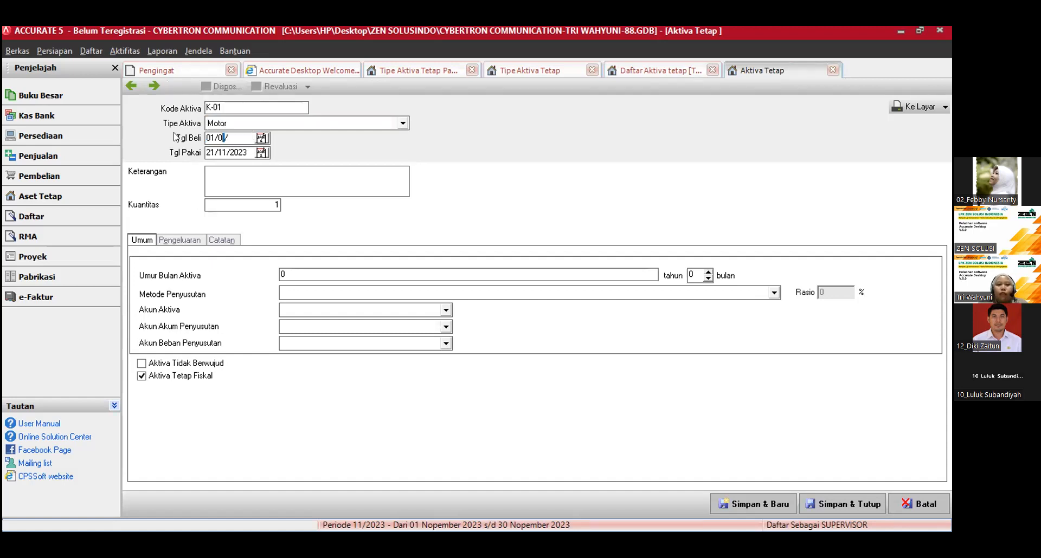
text(2/028)
key(BackSpace)
key(BackSpace)
key(BackSpace)
text(2018)
key(Tab)
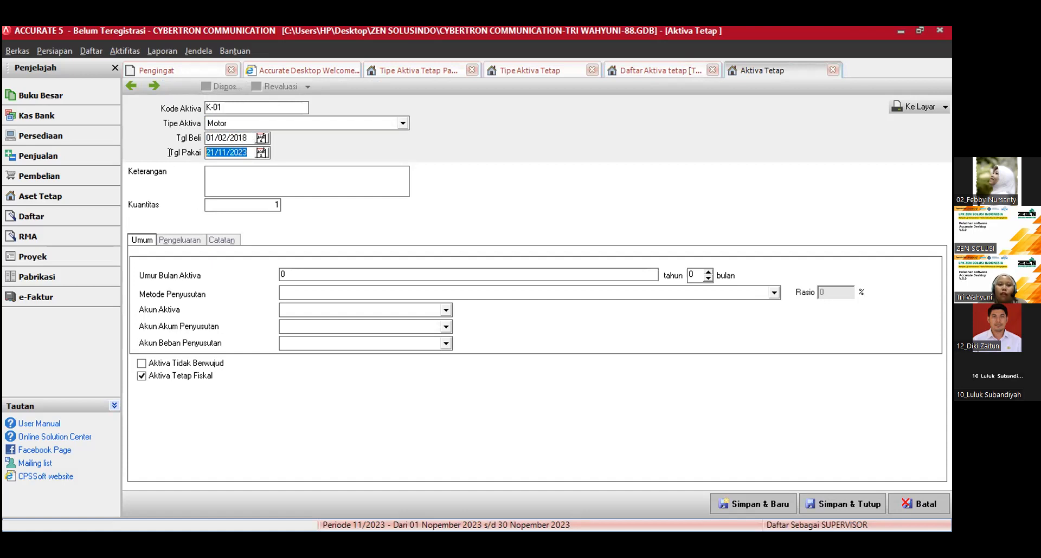
text(01/0)
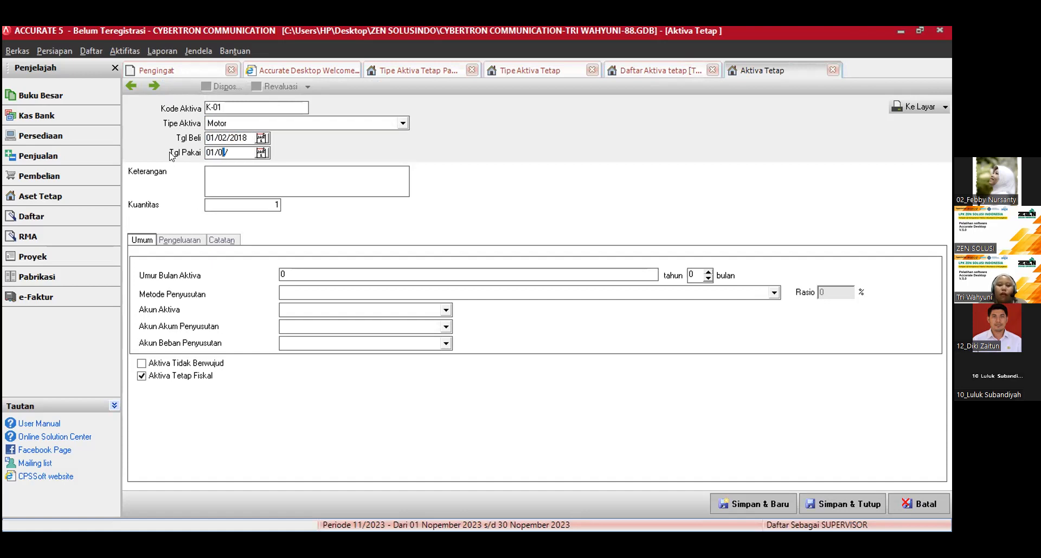
text(2/2018)
Step: Enter Kawasaki Ninja ZX 10-R as the description (Keterangan) of asset K-01
click(238, 182)
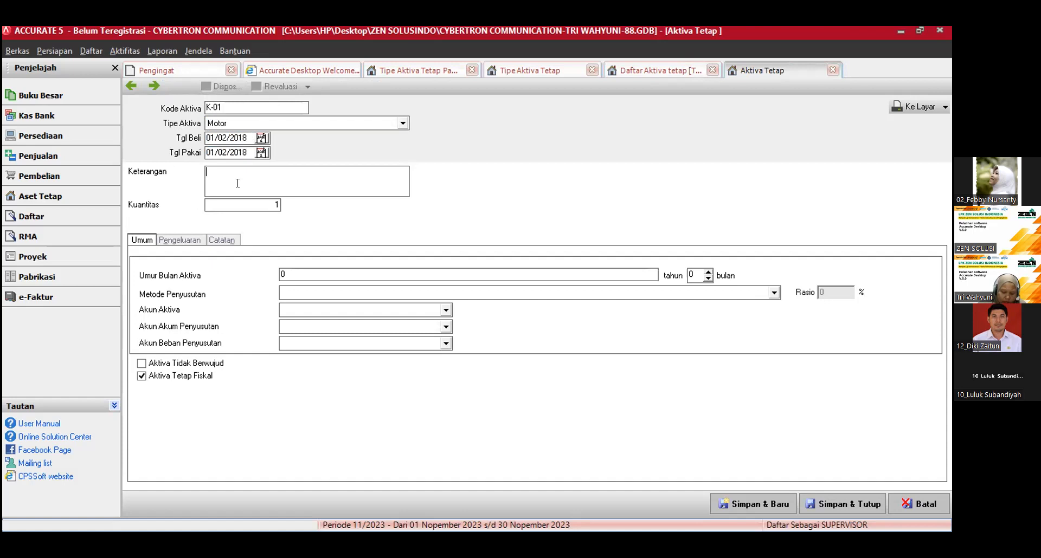
text(Kawasaki )
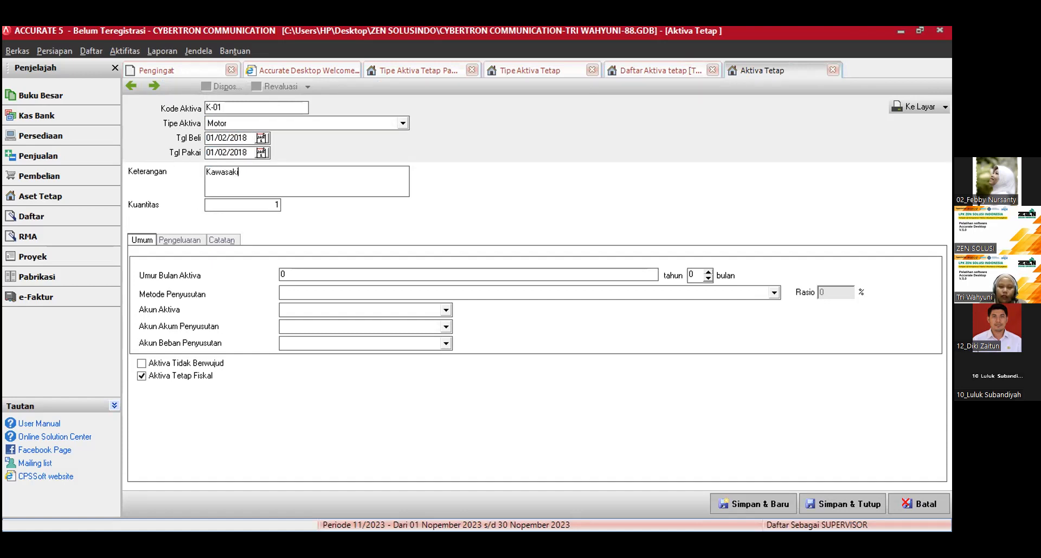
text(Ninja ZX 10-R)
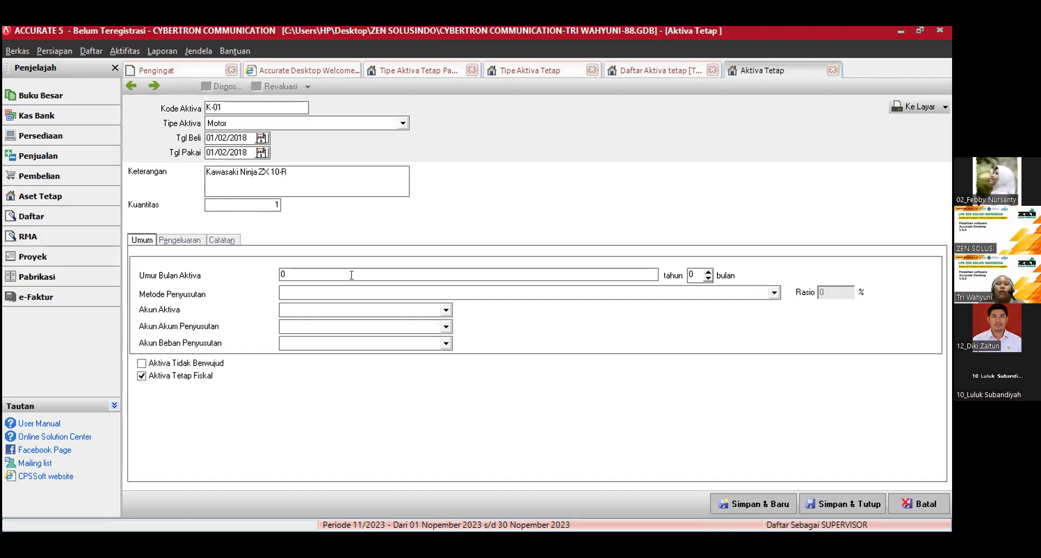
Step: Set the useful life of asset K-01 to 4 years and its depreciation method to Metode Garis Lurus
click(292, 268)
key(BackSpace)
text(4)
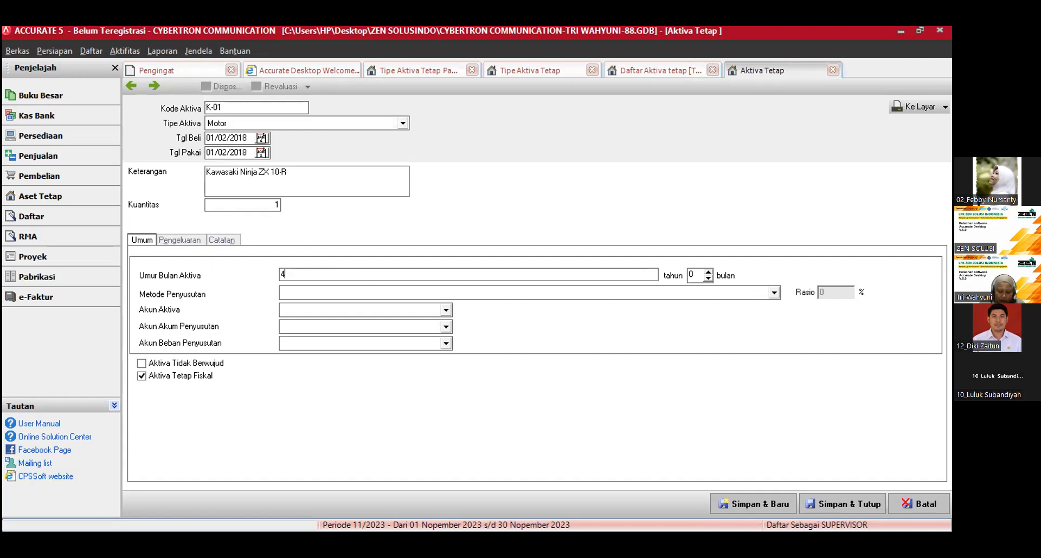
click(294, 297)
click(301, 313)
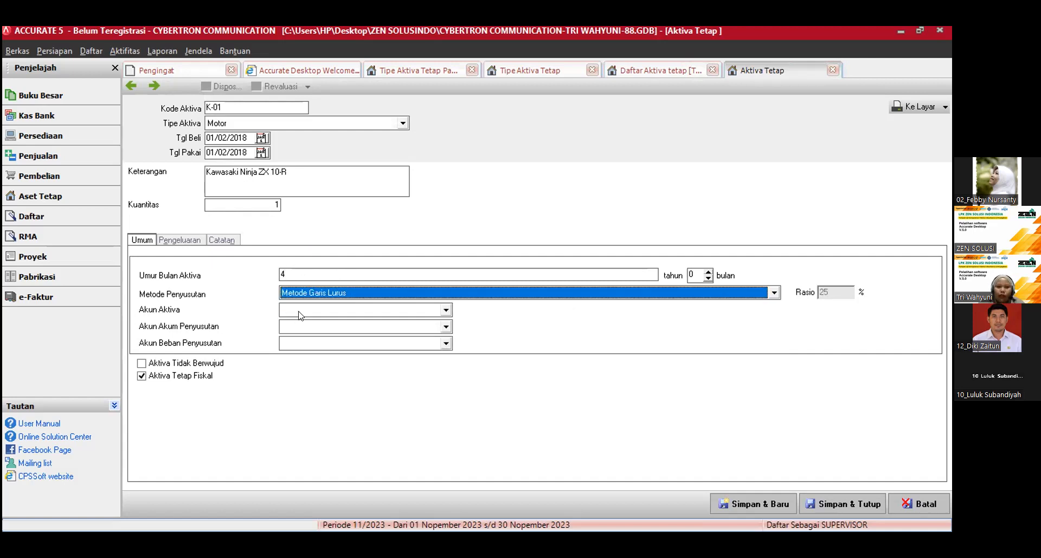
Step: Assign Kendaraan as the asset account and Akumulasi Penyusutan Kendaraan as the accumulated depreciation account for K-01
click(445, 310)
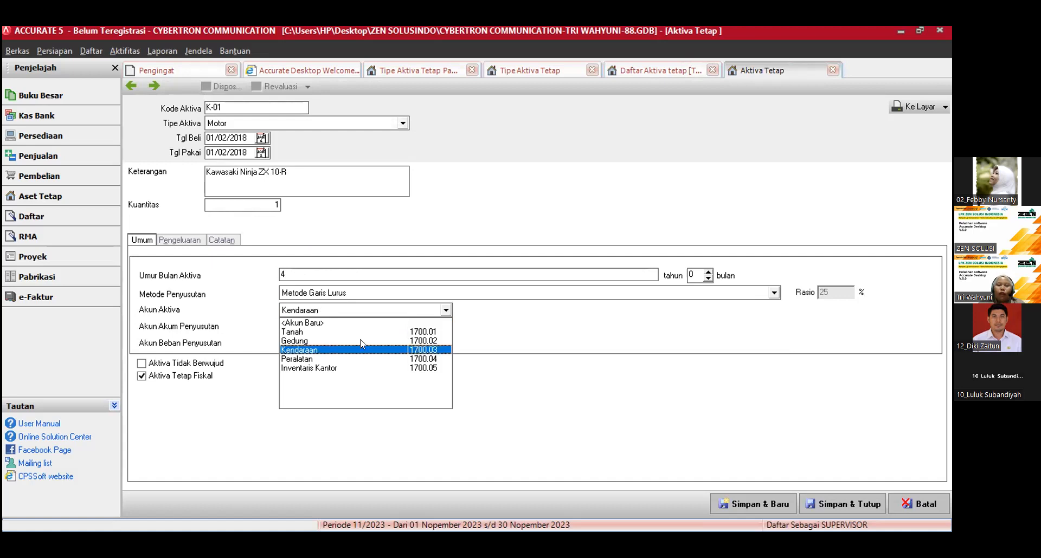
click(315, 350)
click(445, 326)
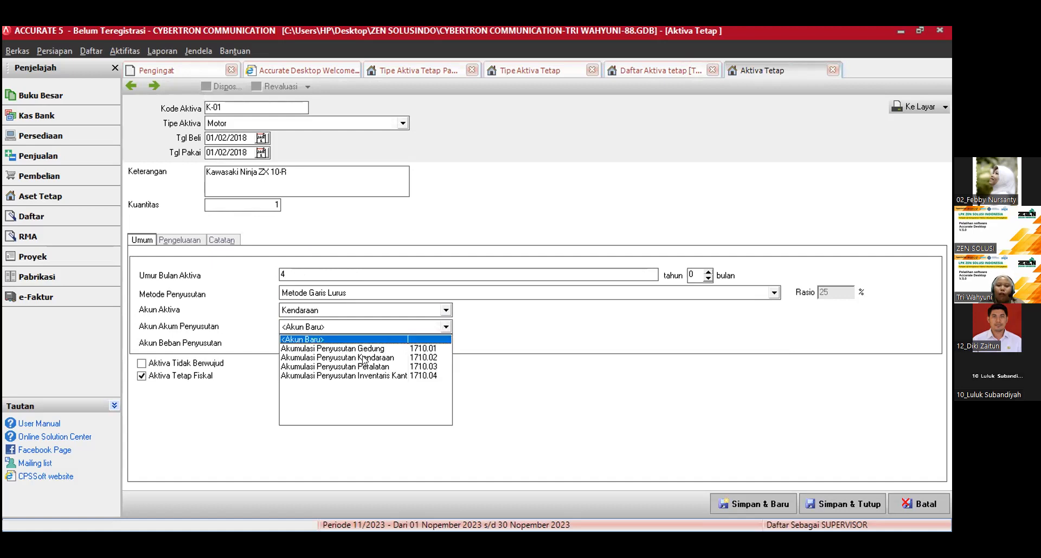
click(364, 357)
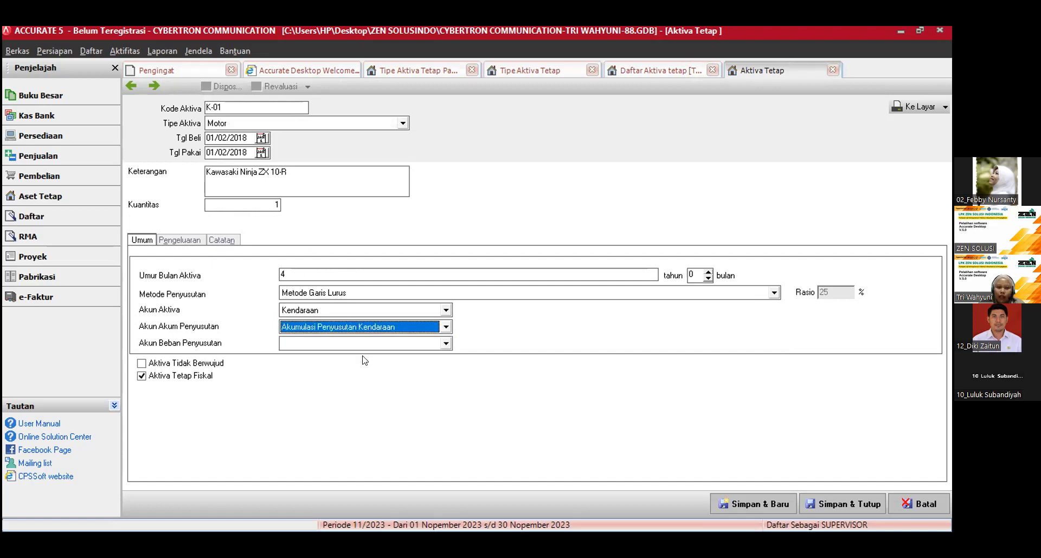
Step: Assign Biaya Penyusutan Kendaraan as the depreciation expense account (Akun Beban Penyusutan) for K-01
click(444, 344)
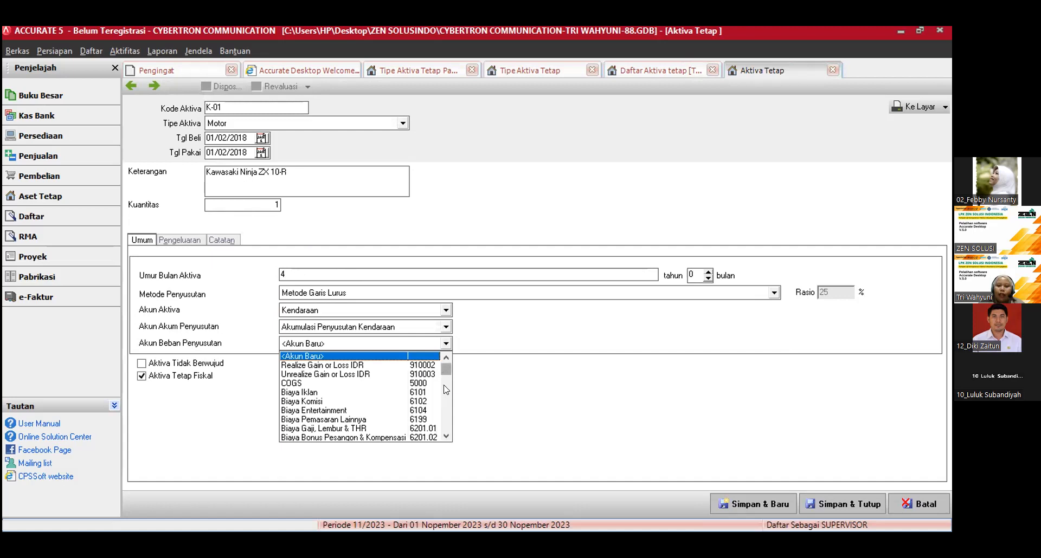
scroll(446, 389, down, 10)
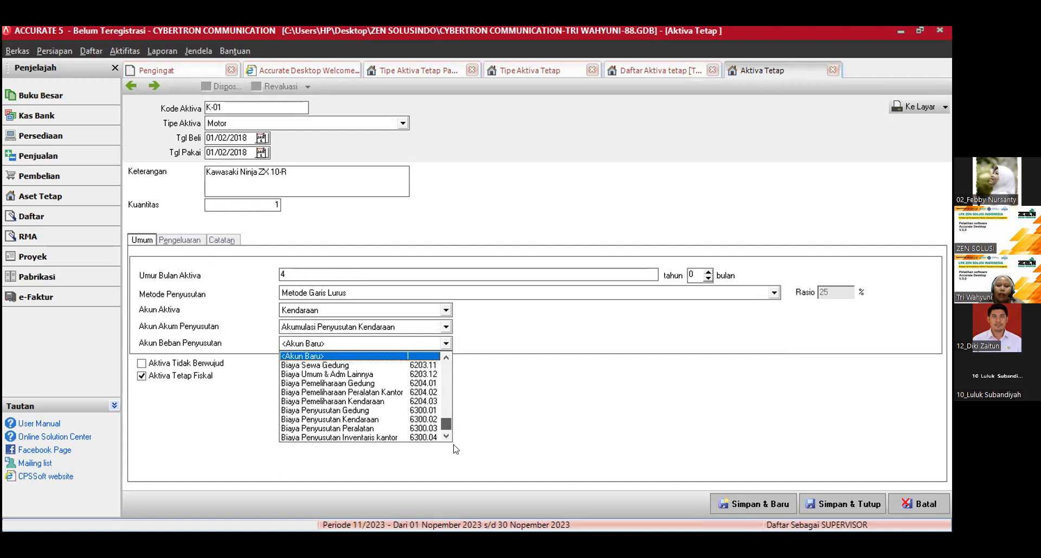
click(342, 420)
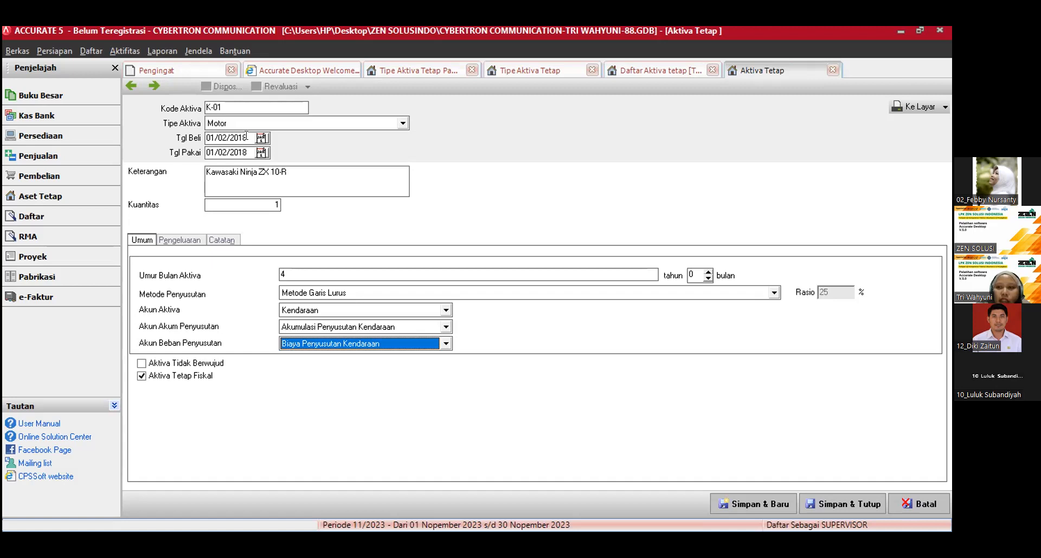
click(252, 152)
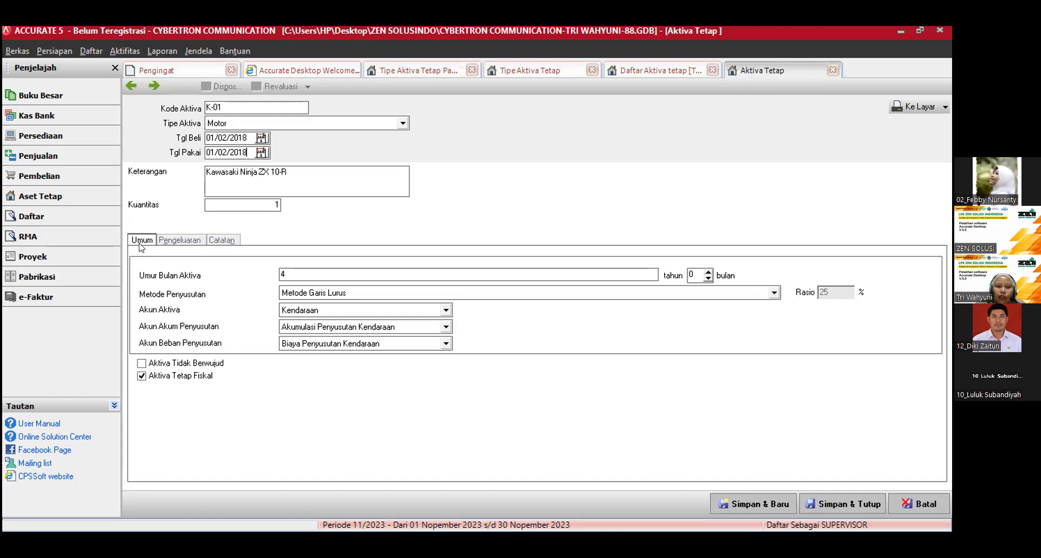
Step: Add an expenditure line (Pengeluaran) for asset K-01 using the OPENING BALANCE EQUITY account
click(170, 242)
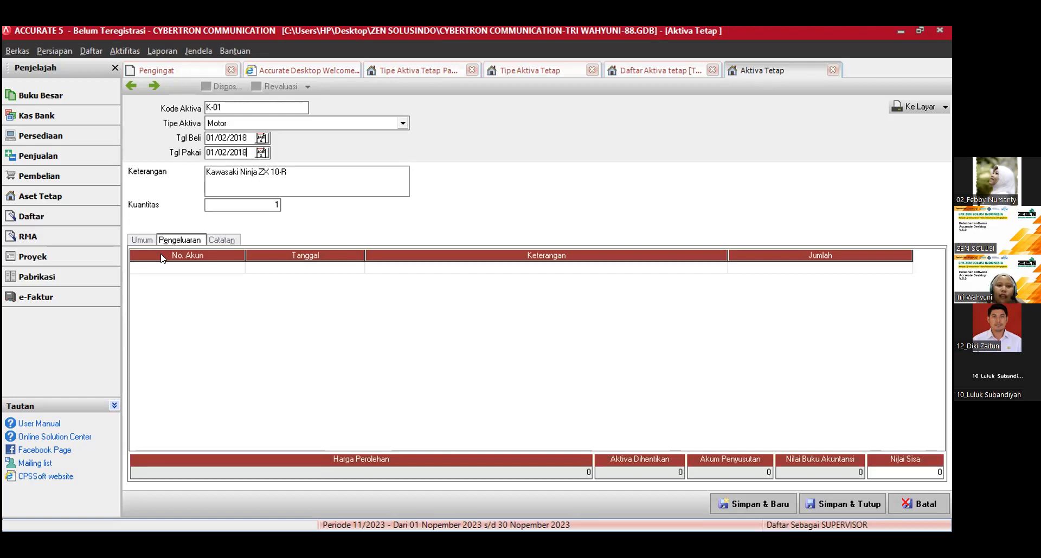
click(233, 269)
click(238, 270)
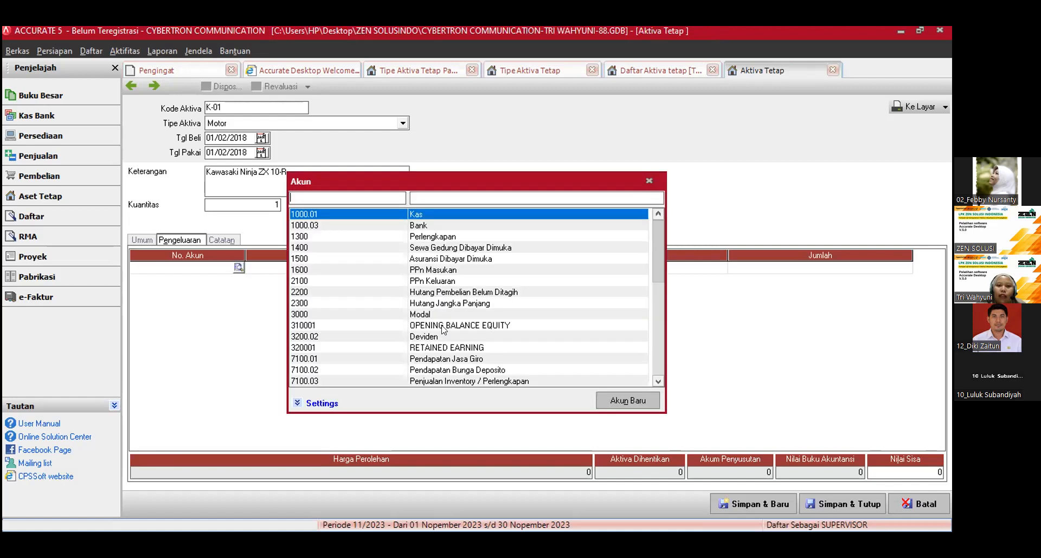
click(443, 326)
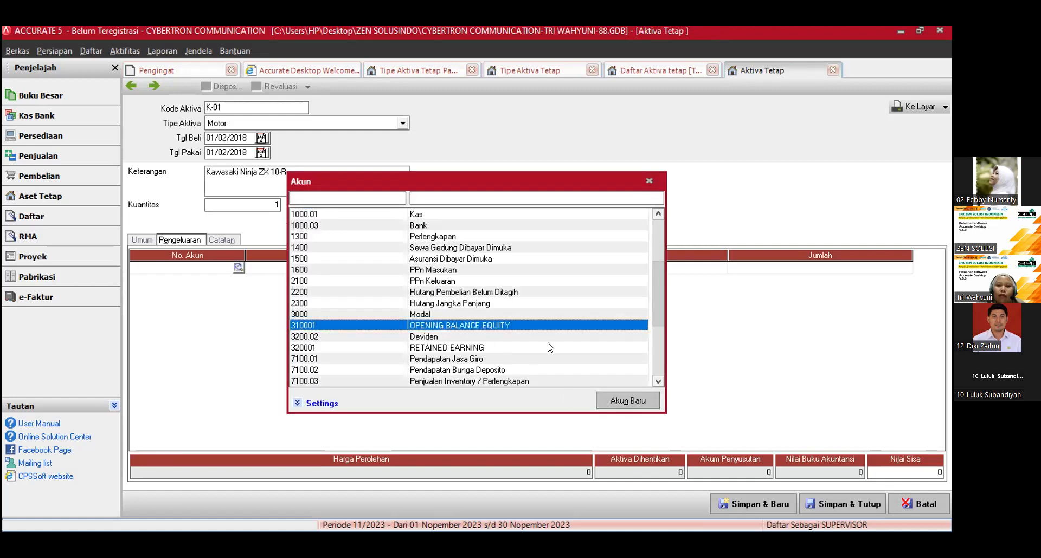
double_click(504, 325)
Step: Enter 480000000 as the expenditure amount (Jumlah) of asset K-01
click(789, 268)
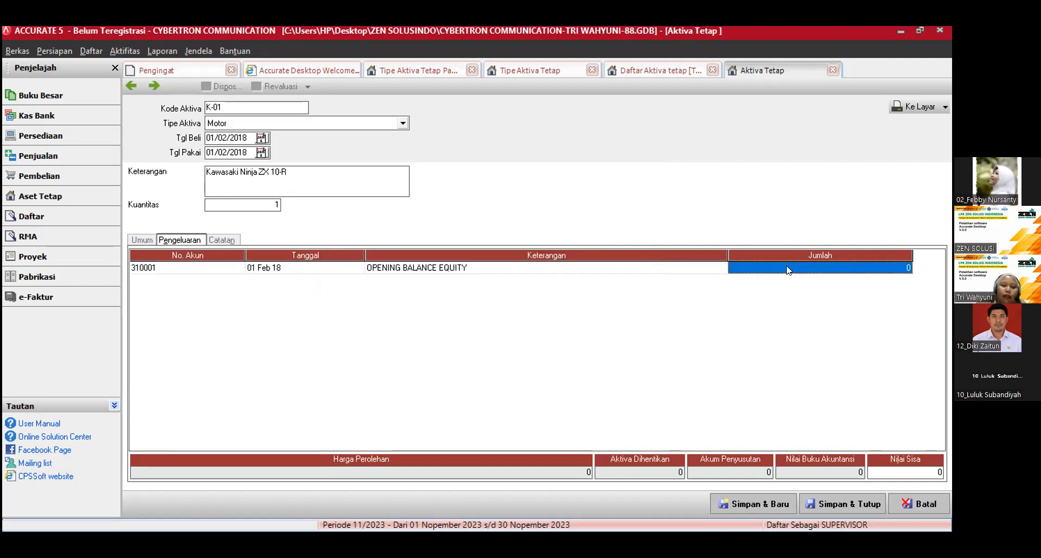
text(48000)
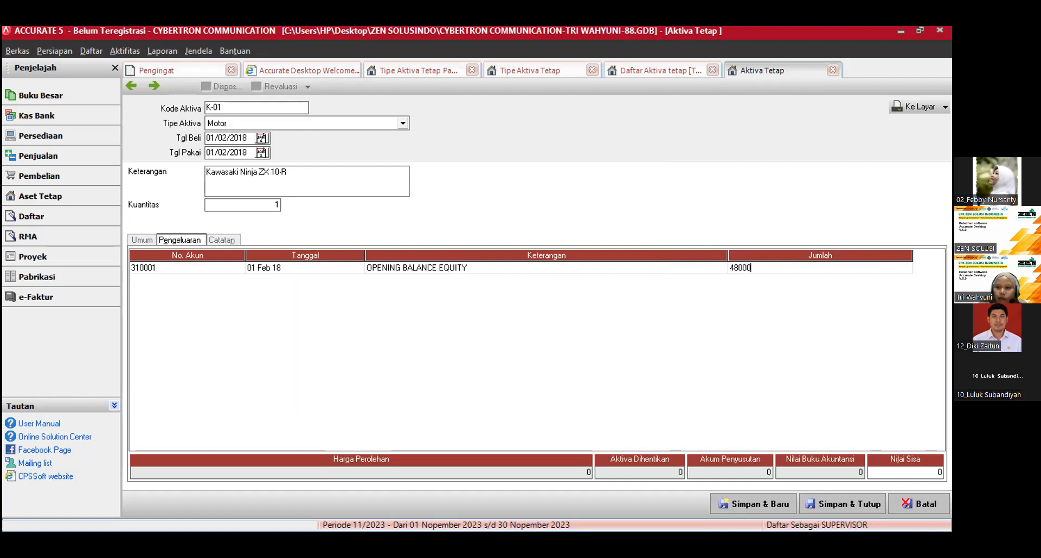
text(0000)
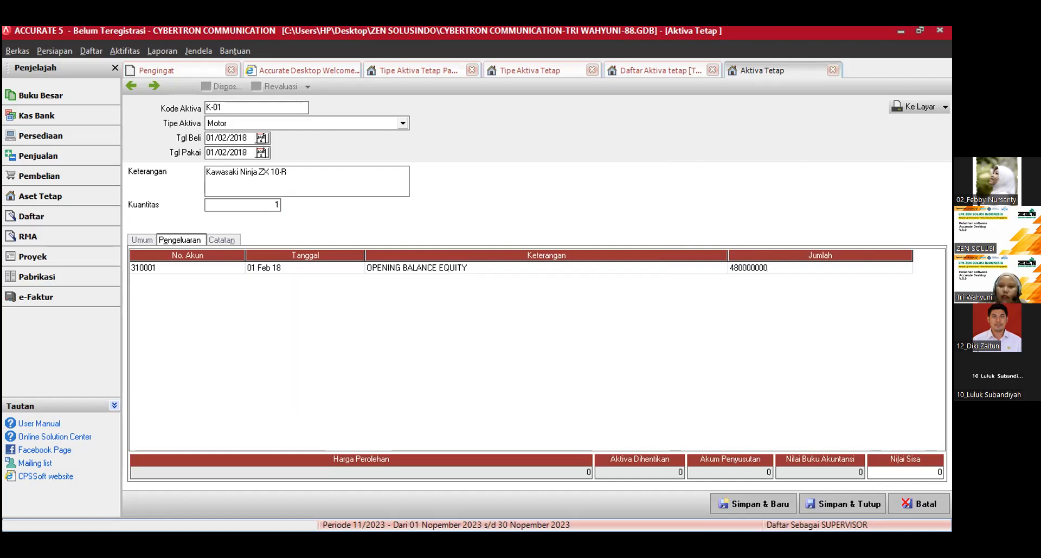
Step: Commit the 480,000,000 amount on the OPENING BALANCE EQUITY expenditure line of asset K-01
click(595, 271)
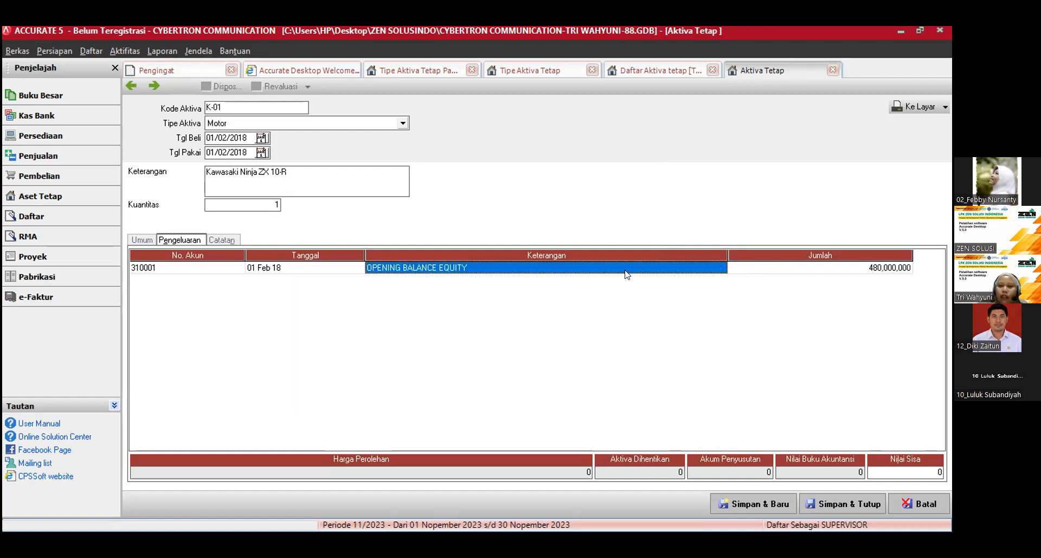
click(859, 270)
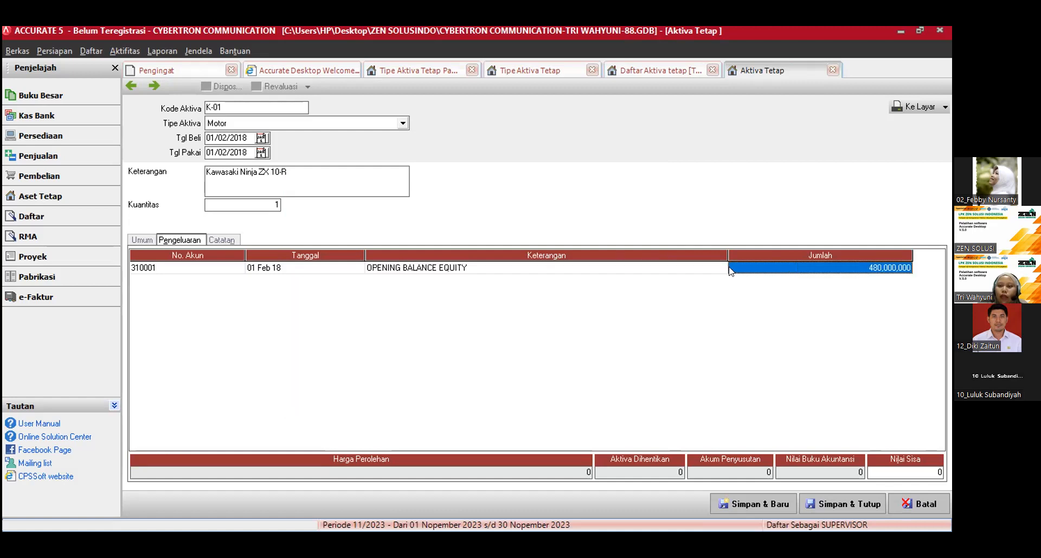
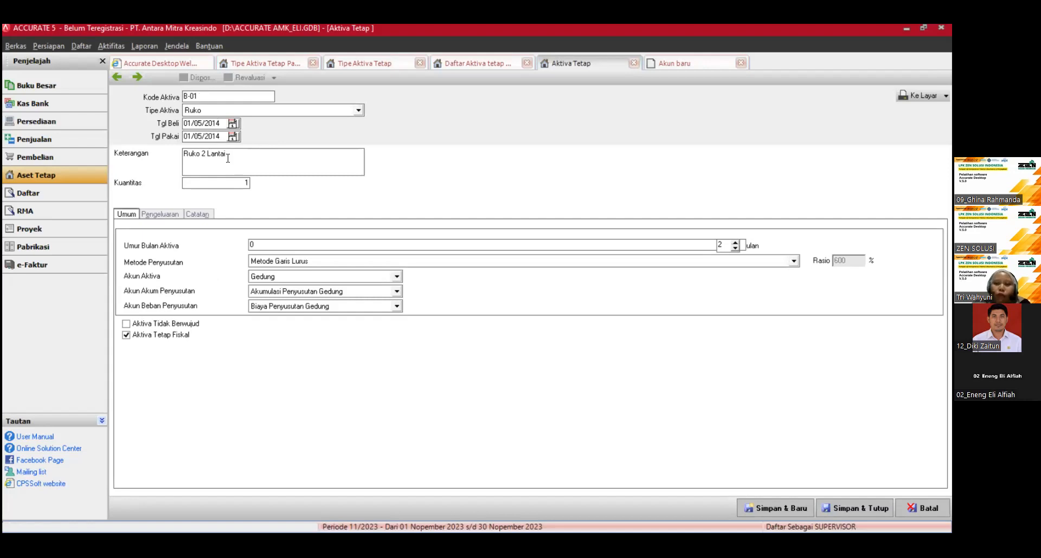
Step: Set the asset life (Umur Bulan Aktiva) of B-01 to 20 years with the months left blank, and try to save it
click(726, 245)
key(BackSpace)
click(333, 244)
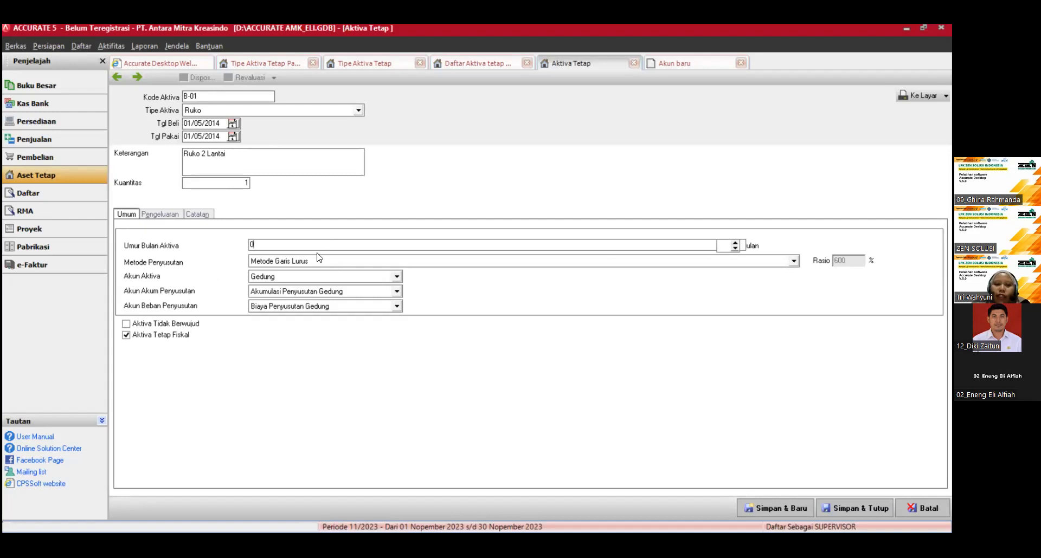
key(BackSpace)
text(20)
click(772, 508)
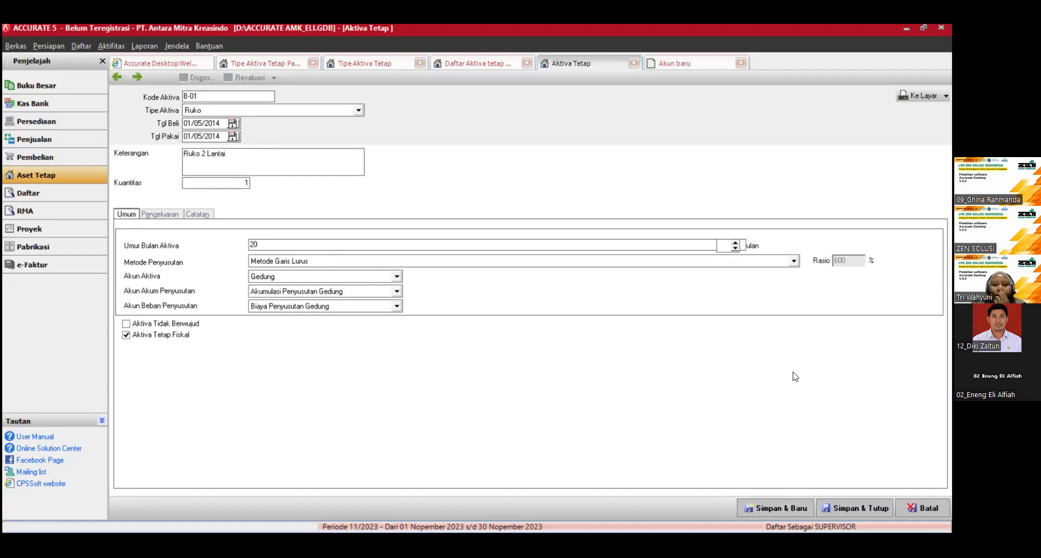
Step: Add an expenditure line (Pengeluaran) for asset B-01 using the OPENING BALANCE EQUITY account and start entering its amount
click(164, 214)
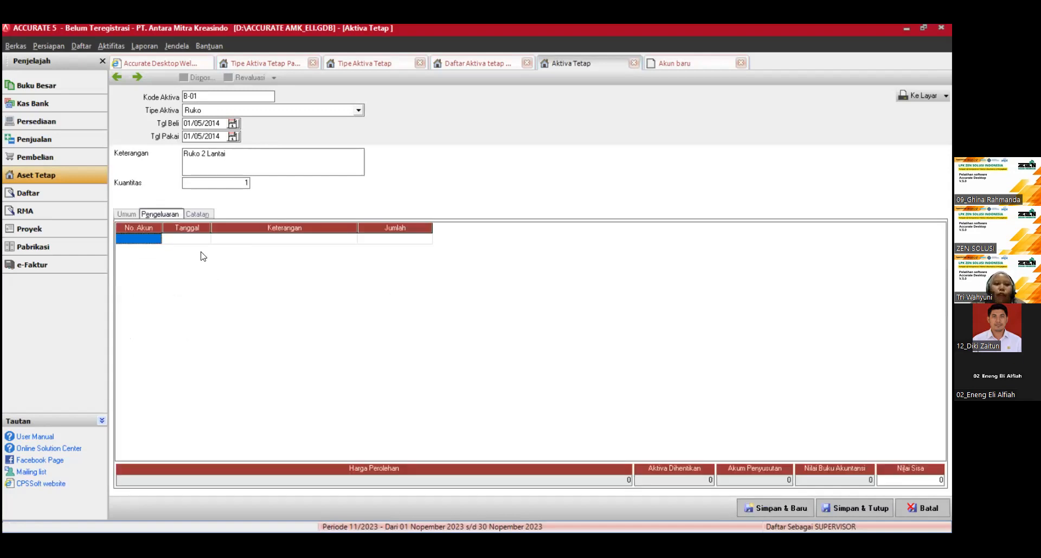
click(155, 239)
click(156, 239)
double_click(477, 324)
click(425, 242)
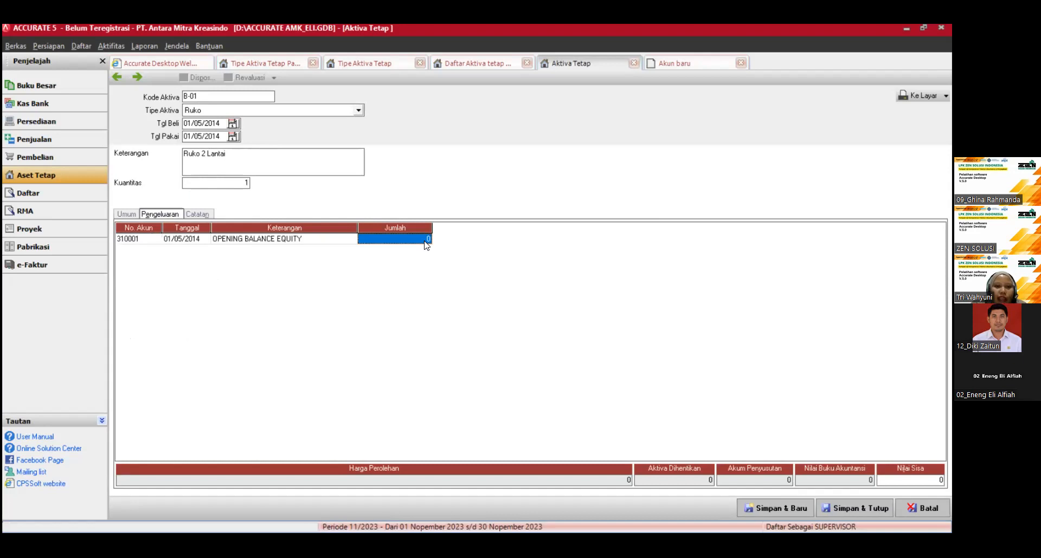
text(2)
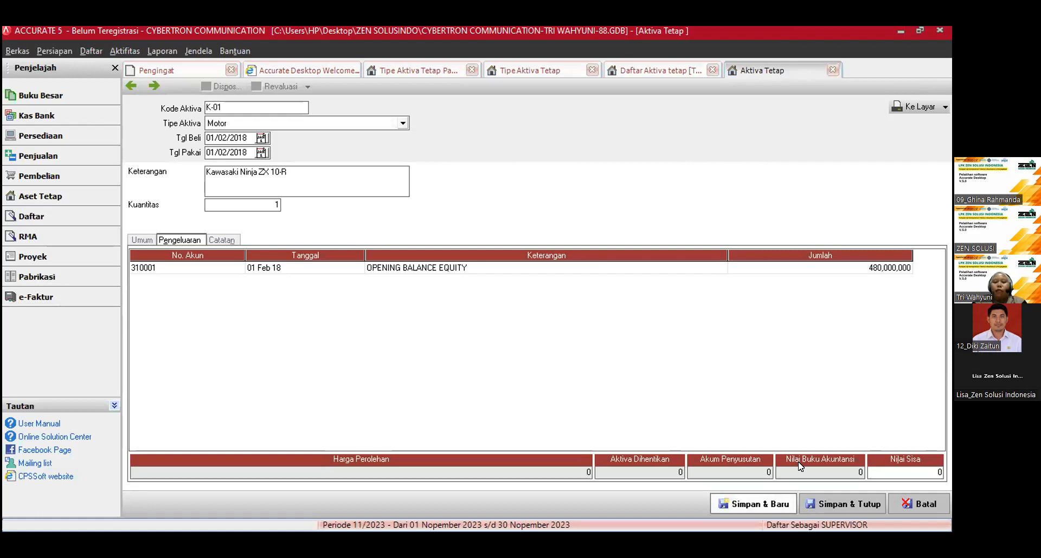
Step: Save and close the K-01 asset record in the CYBERTRON COMMUNICATION database, and refresh the fixed asset list
click(833, 505)
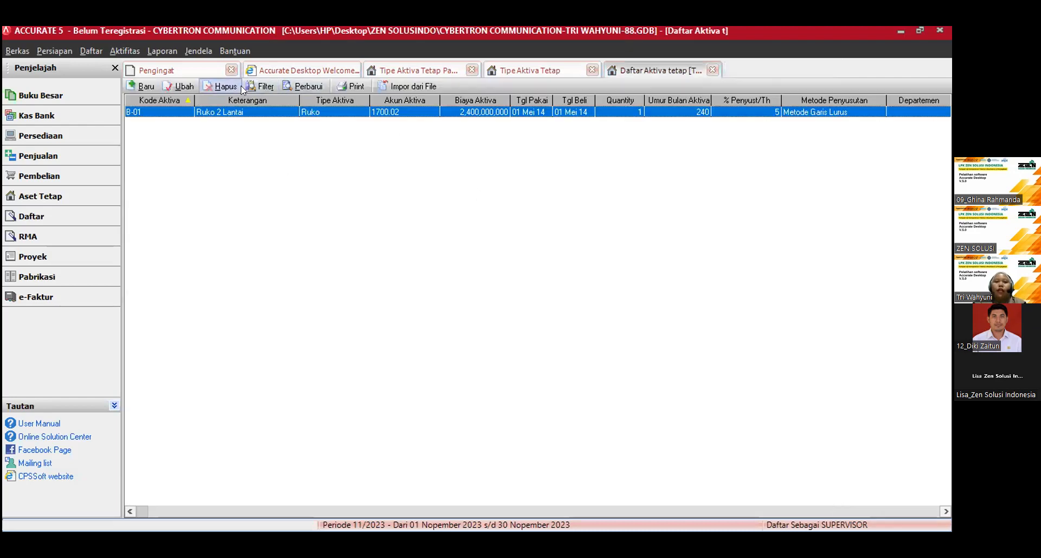
click(303, 87)
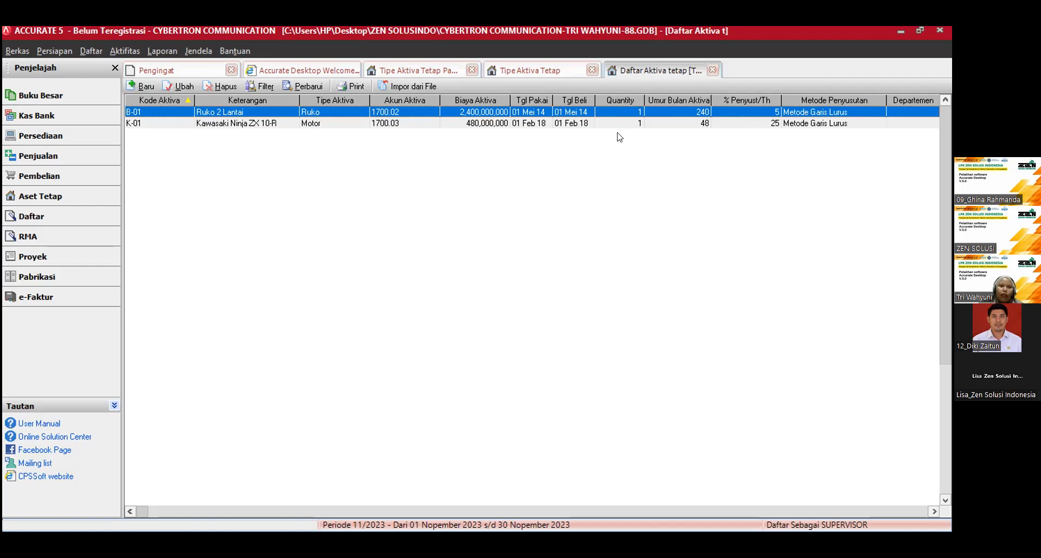
Step: Close the fixed asset list, the asset type list and the tax asset type list
click(120, 51)
click(531, 267)
click(712, 70)
click(592, 70)
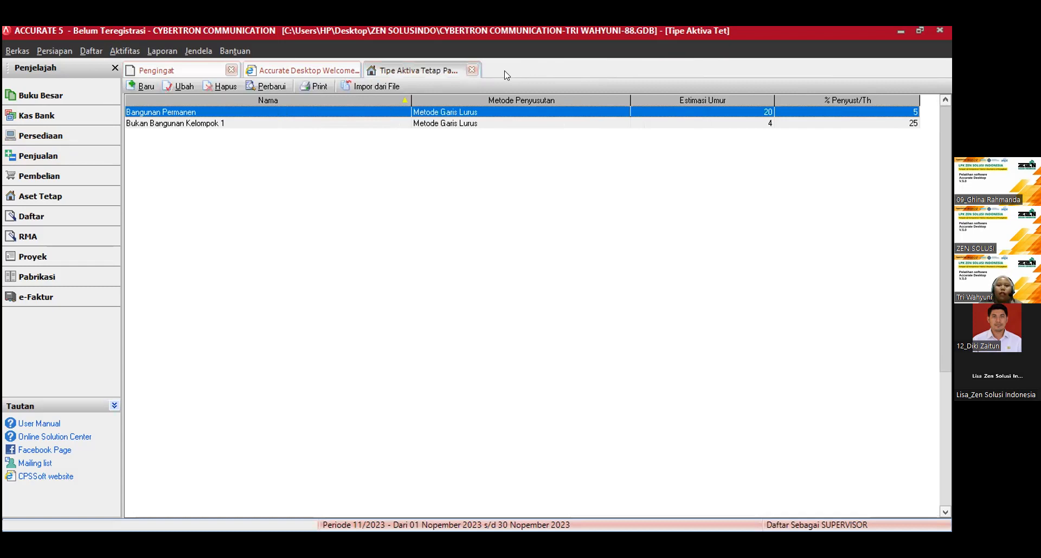
click(471, 71)
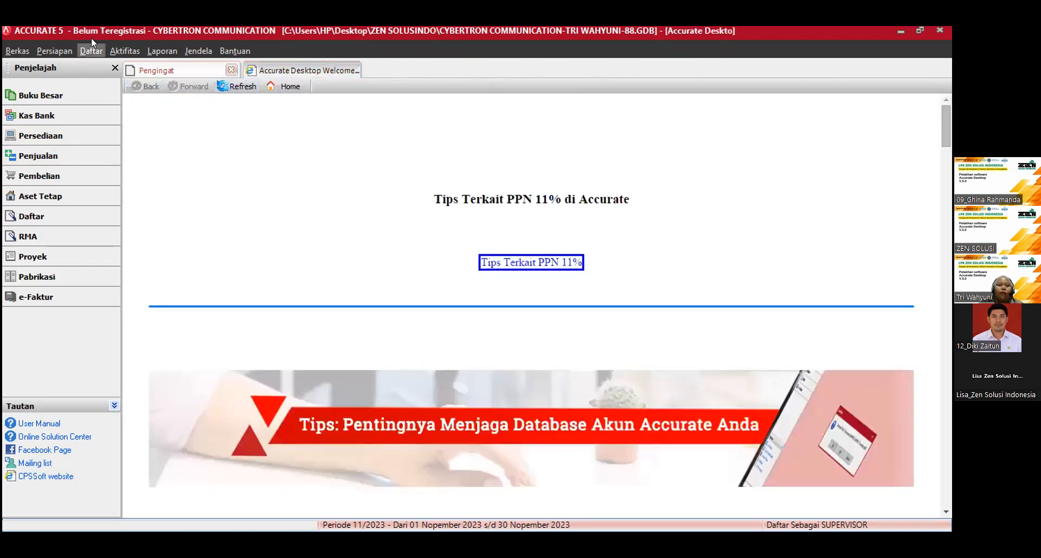
Step: Run the month-end process (Proses Akhir Bulan) for the period Desember 2022
click(125, 52)
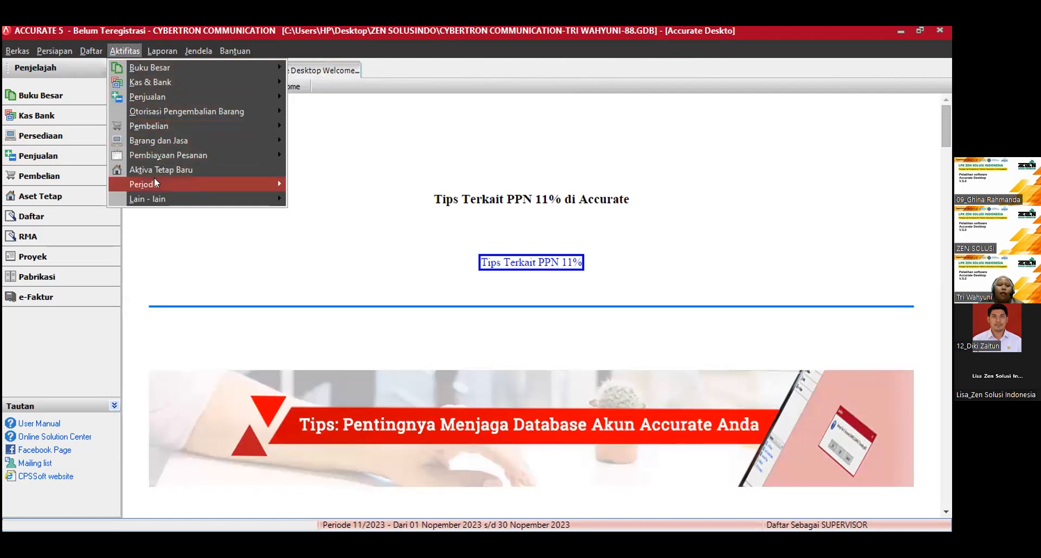
mouse_move(154, 182)
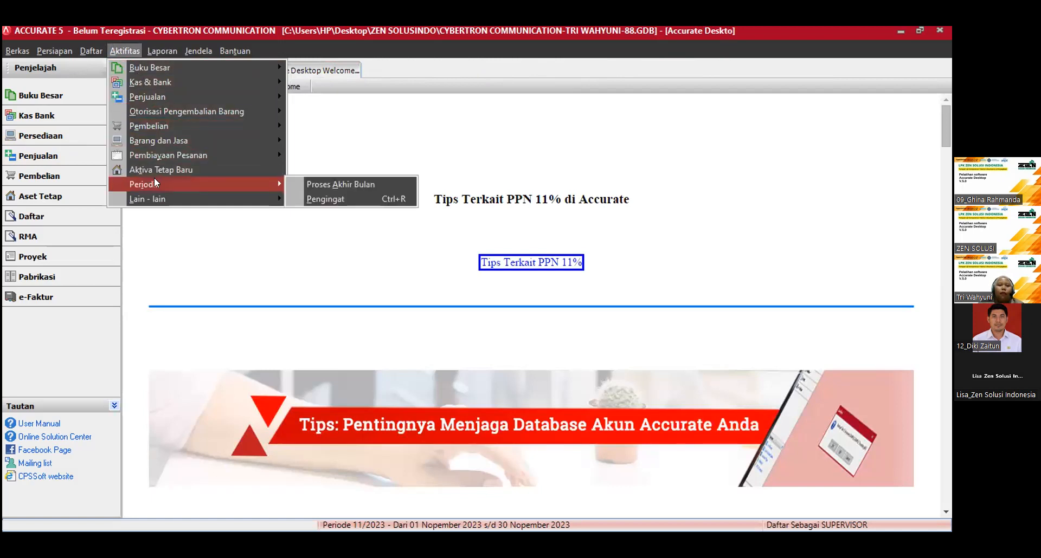
click(315, 183)
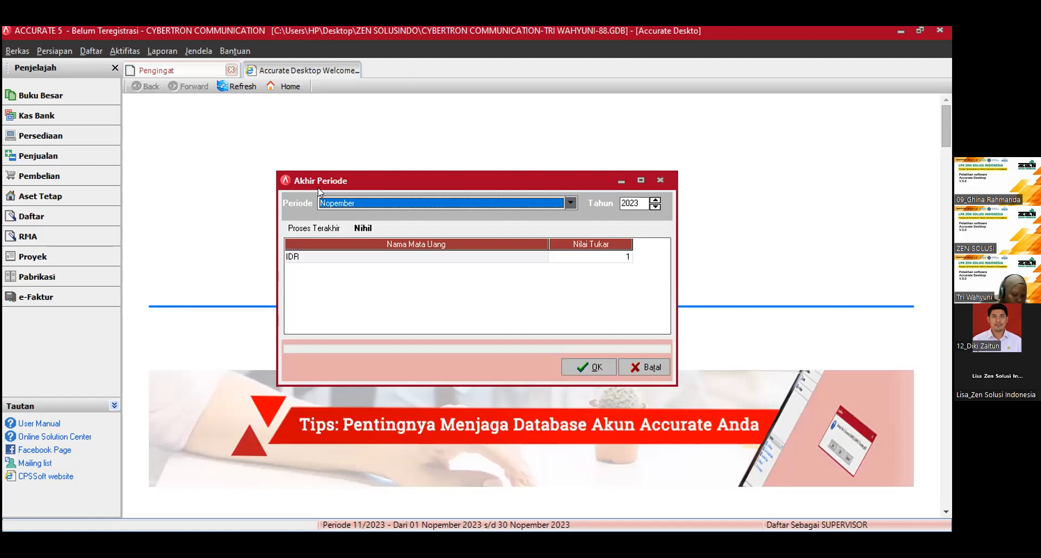
click(363, 204)
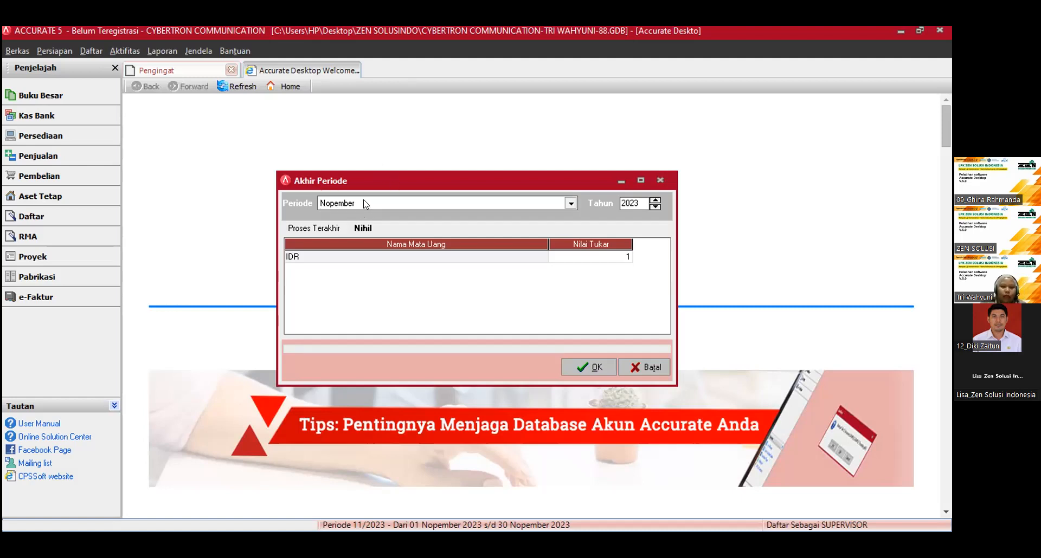
click(348, 278)
double_click(636, 203)
text(2022)
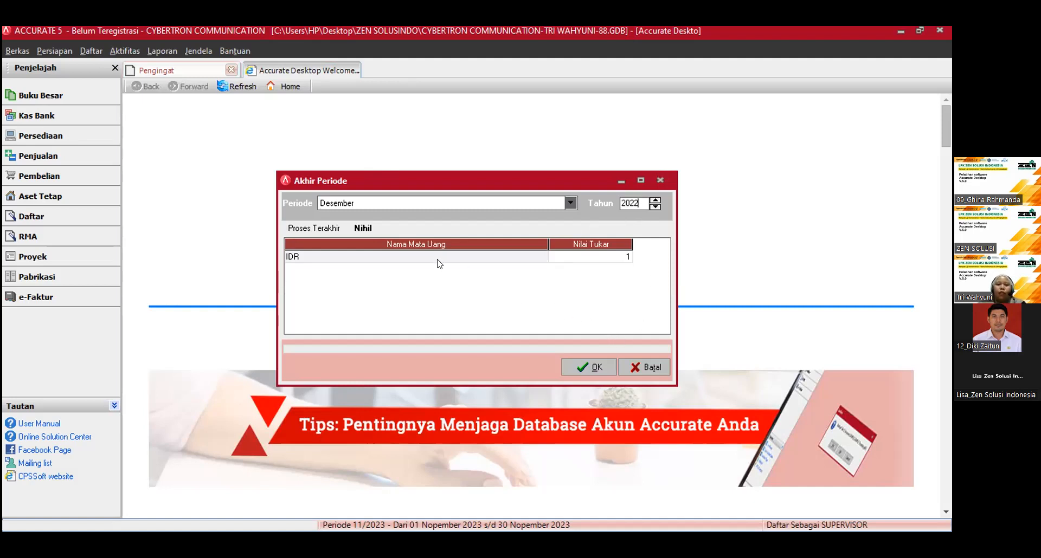
click(594, 373)
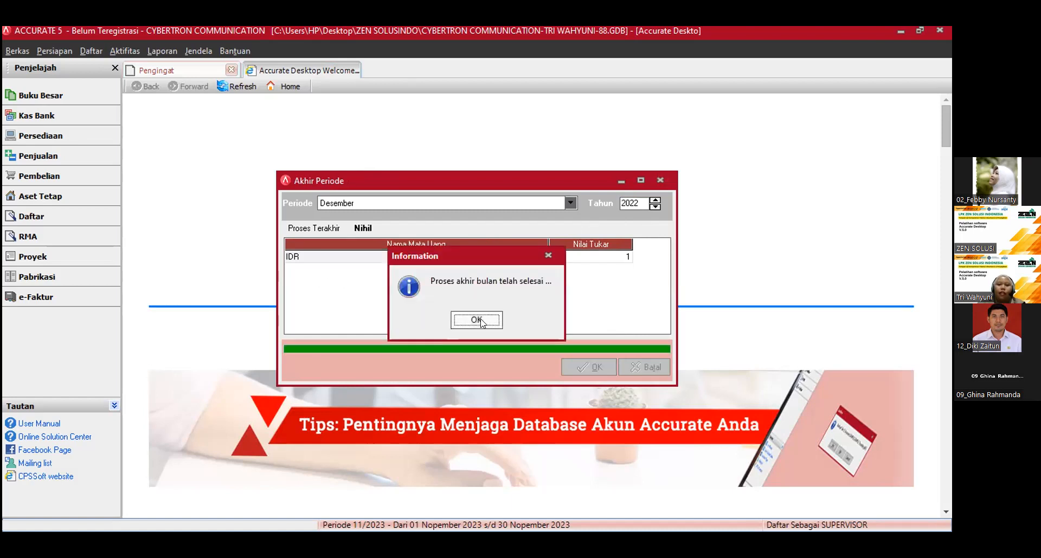
click(481, 320)
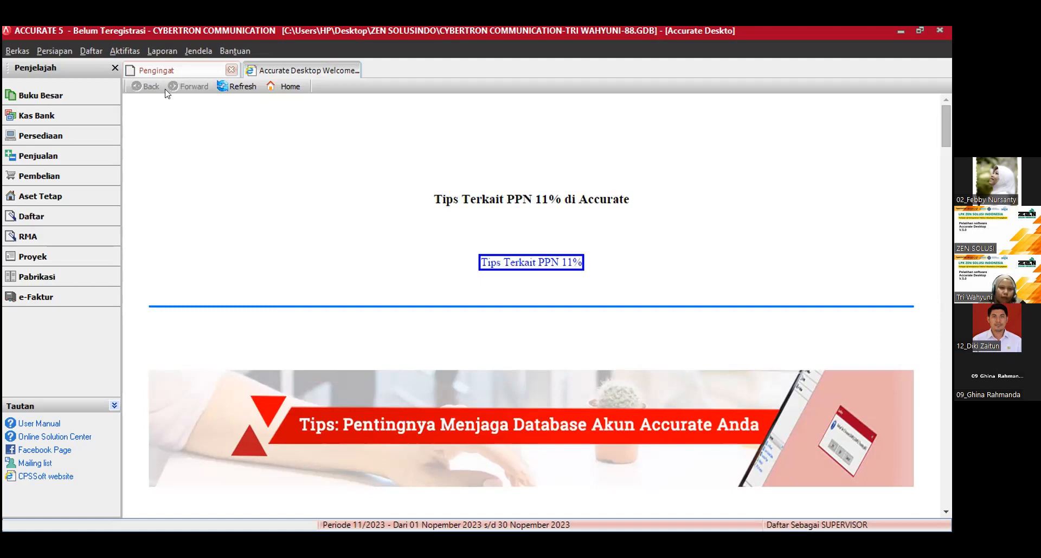
Step: Open the Neraca (Standar) report format from the Laporan Keuangan category of the report list
click(159, 52)
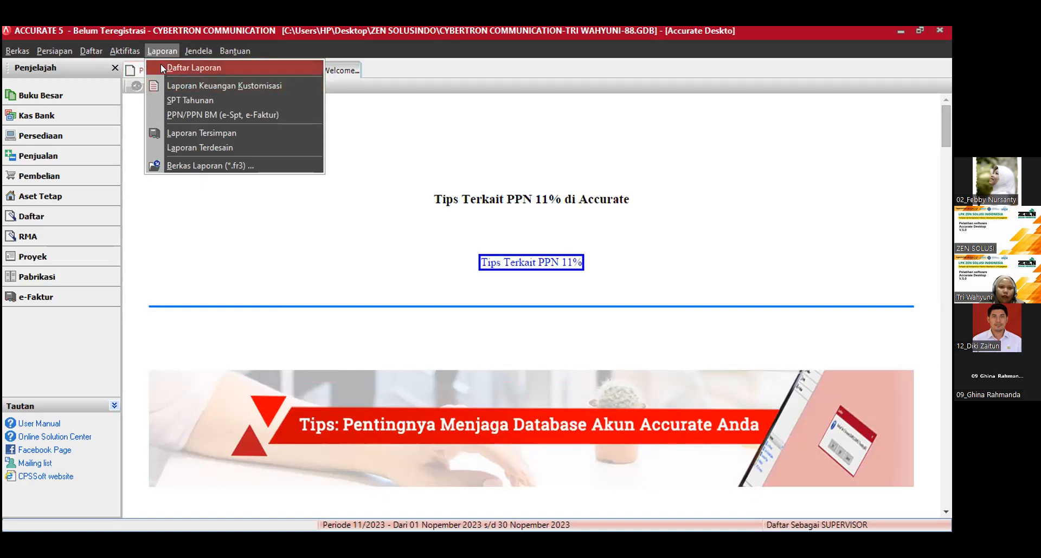
click(160, 65)
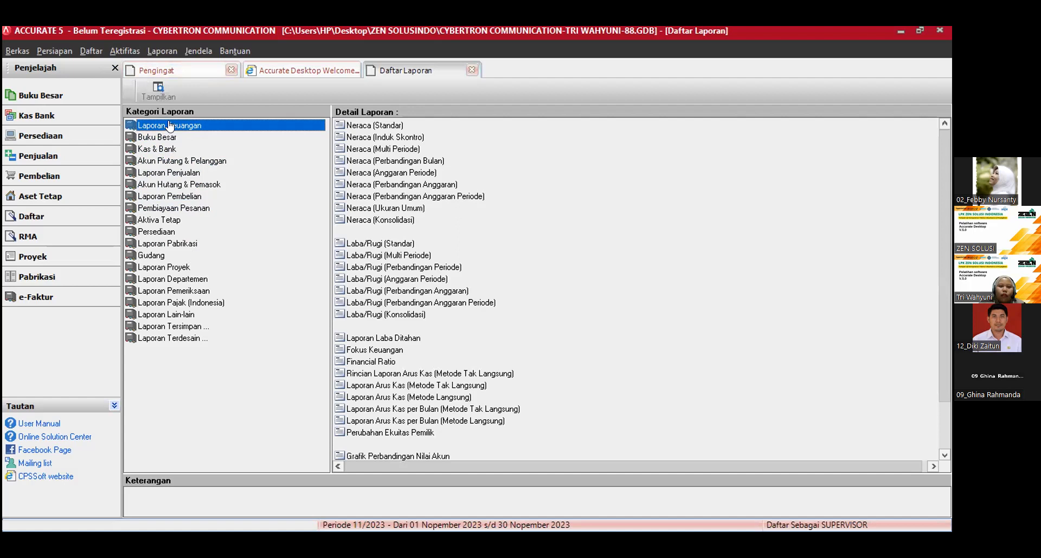
click(355, 126)
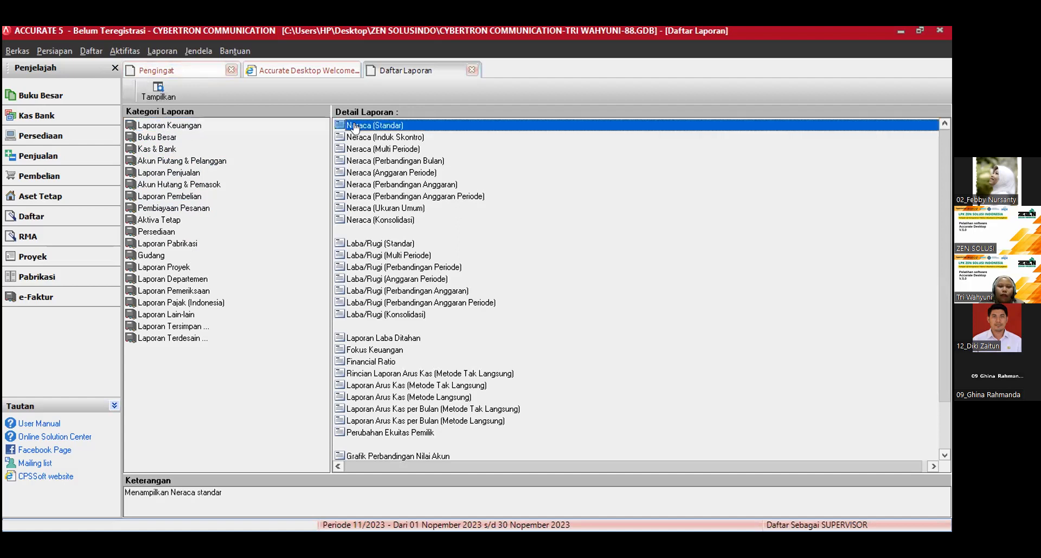
double_click(396, 124)
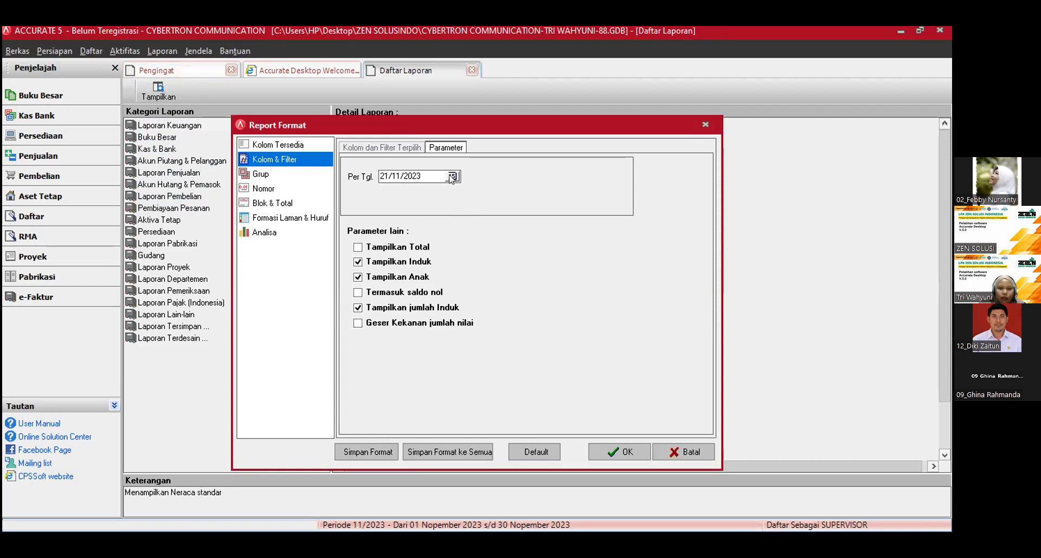
Step: Display the Neraca (Standar) as of 31/12/2022 and examine it down to the equity section
drag(426, 176, 344, 181)
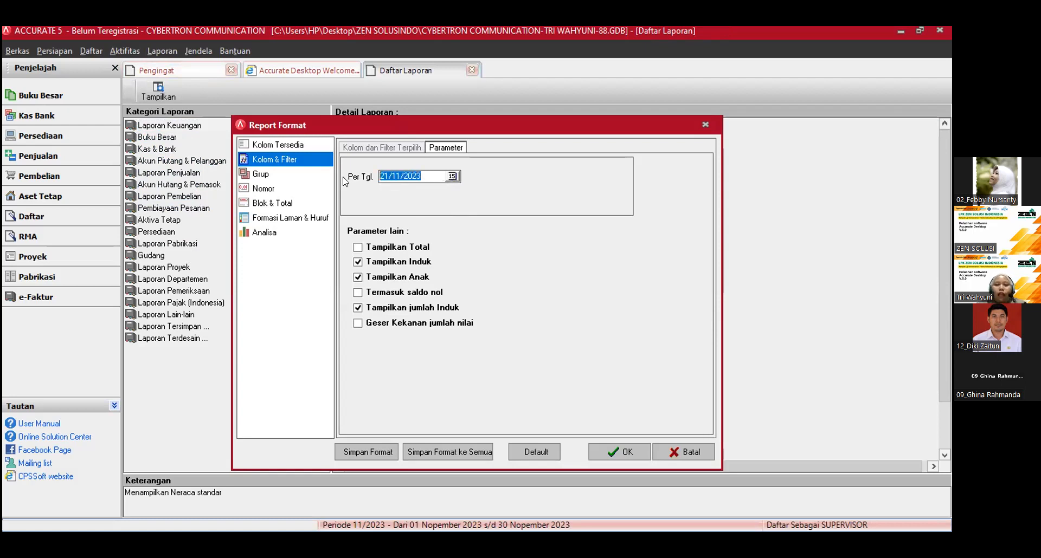
text(31/1)
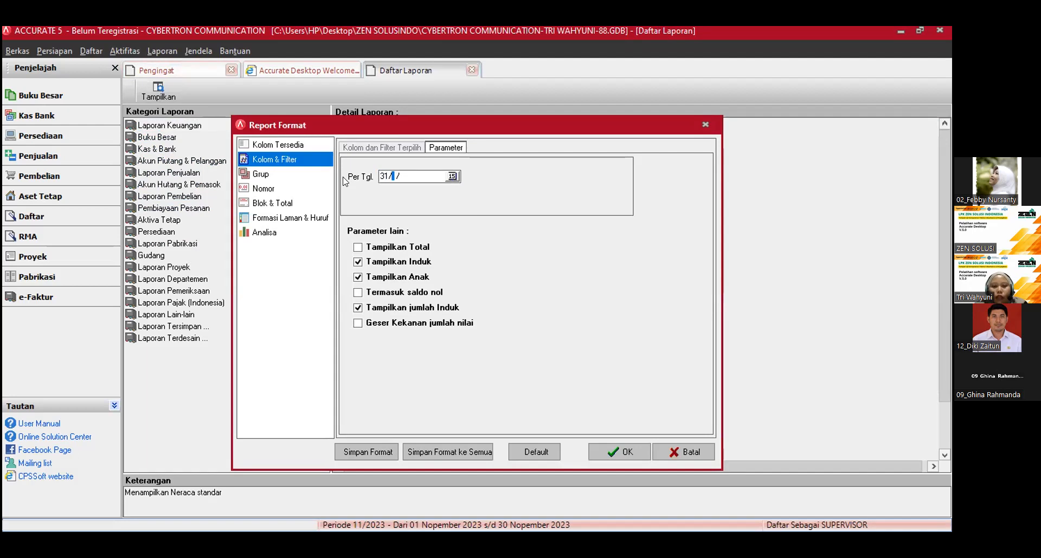
text(2)
key(BackSpace)
key(BackSpace)
text(12/2022)
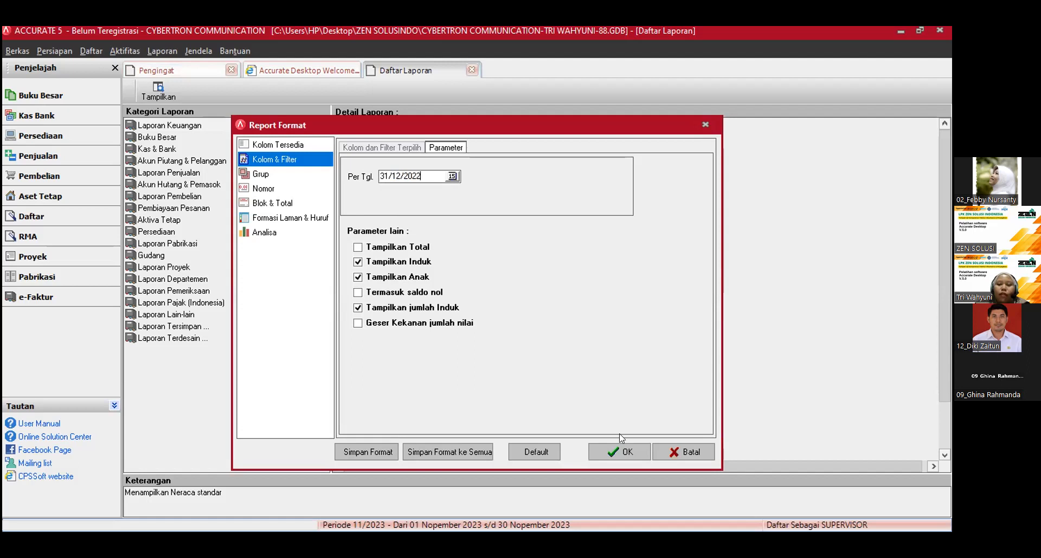
click(618, 454)
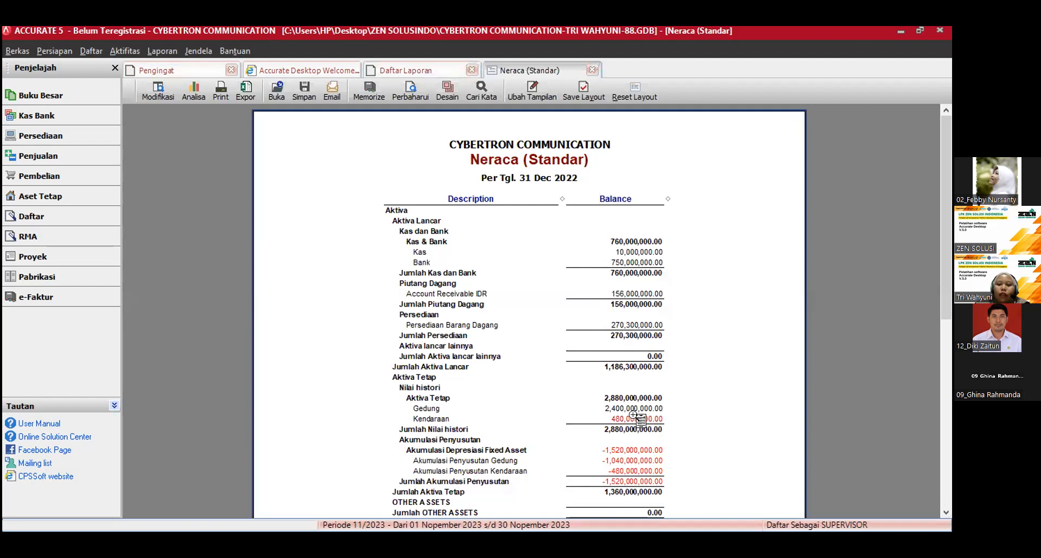
scroll(633, 415, down, 3)
scroll(633, 415, down, 5)
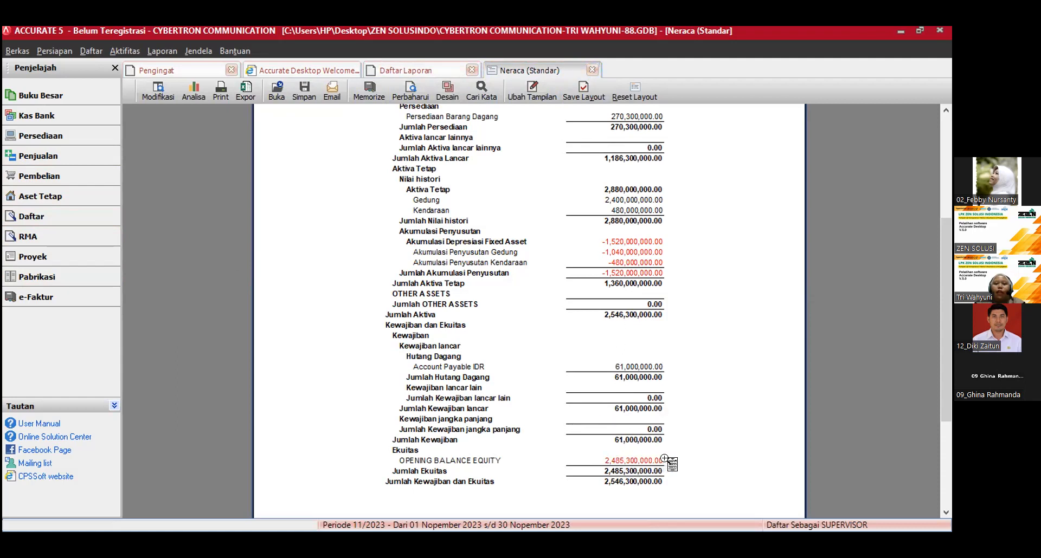
Step: Create a general journal voucher (Bukti Jurnal Umum) dated 31/12/2022
click(46, 99)
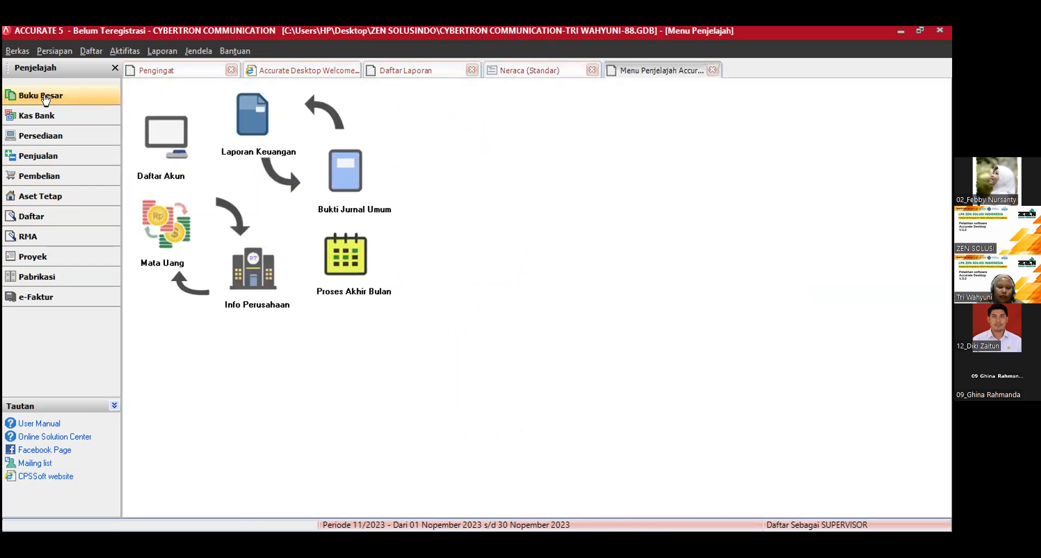
click(348, 188)
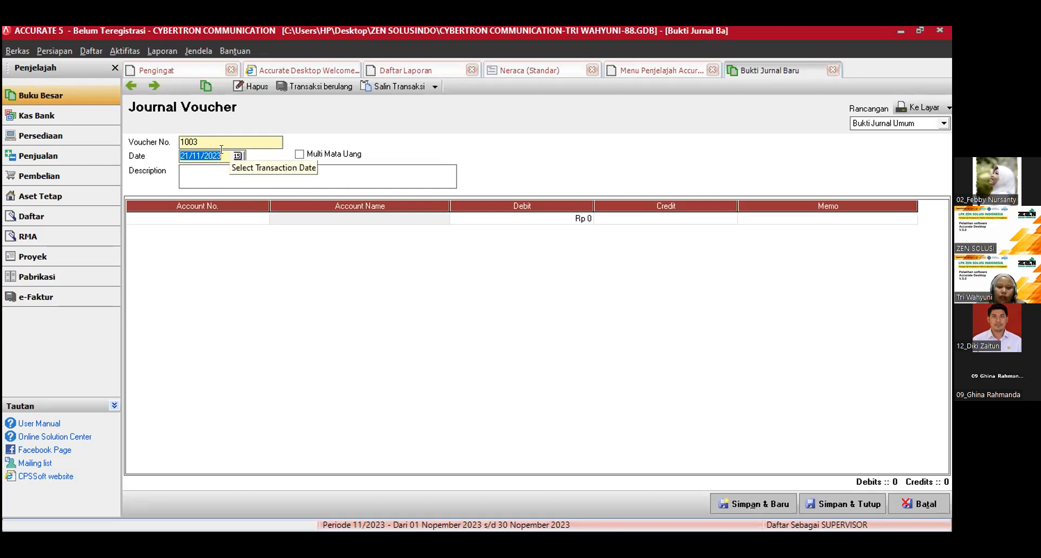
text(31/12/)
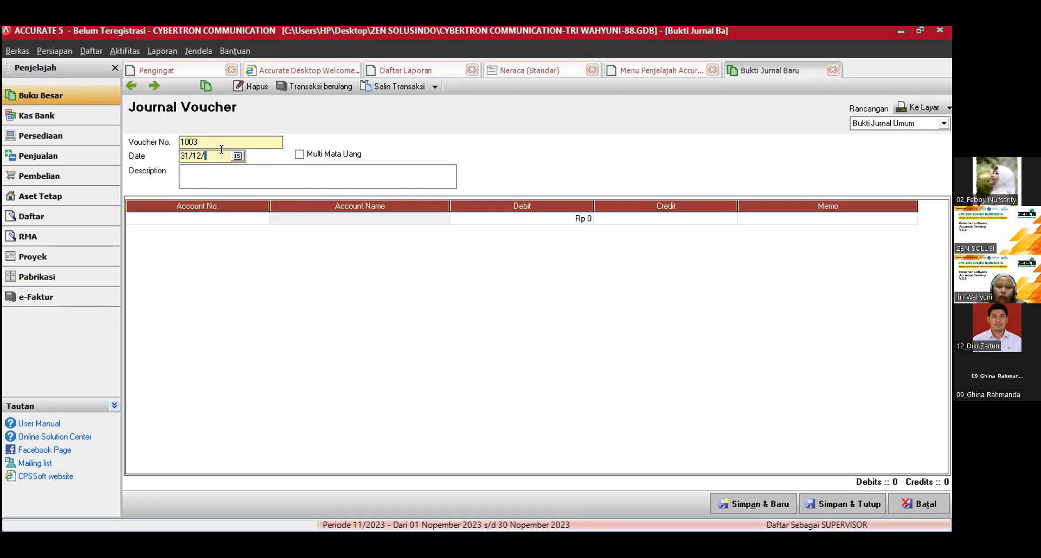
text(2022)
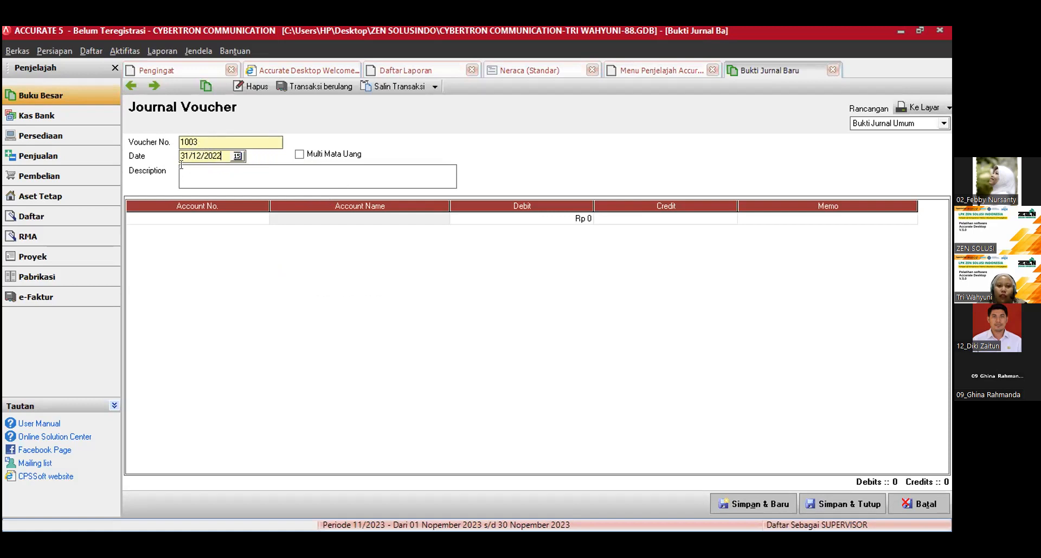
Step: Enter the journal voucher description "Reklasifikasi Opening Balance Terhadap Retained Earning"
click(264, 169)
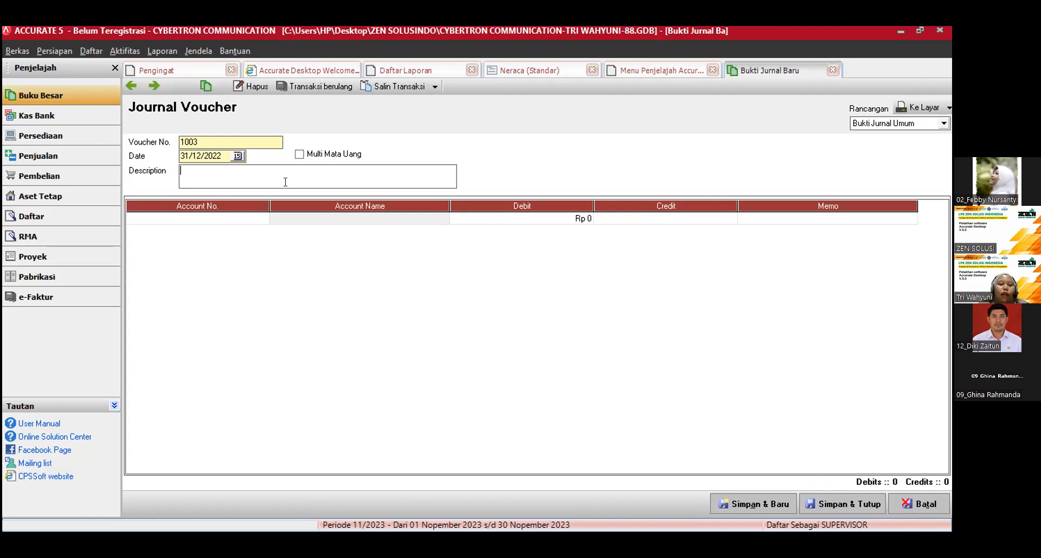
text(Reklasifi)
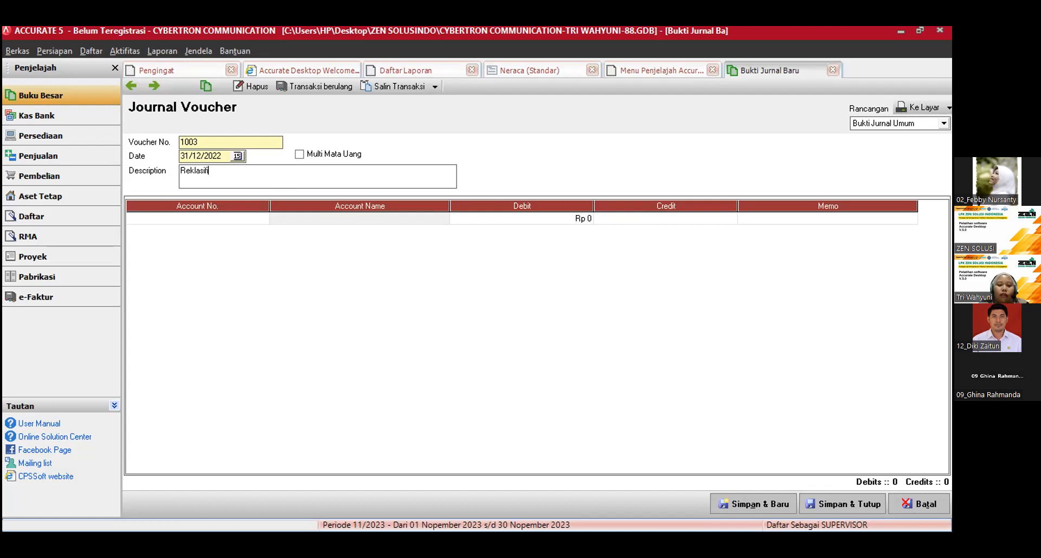
text(kasi Openeng)
key(BackSpace)
key(BackSpace)
key(BackSpace)
key(BackSpace)
text(ing Bala)
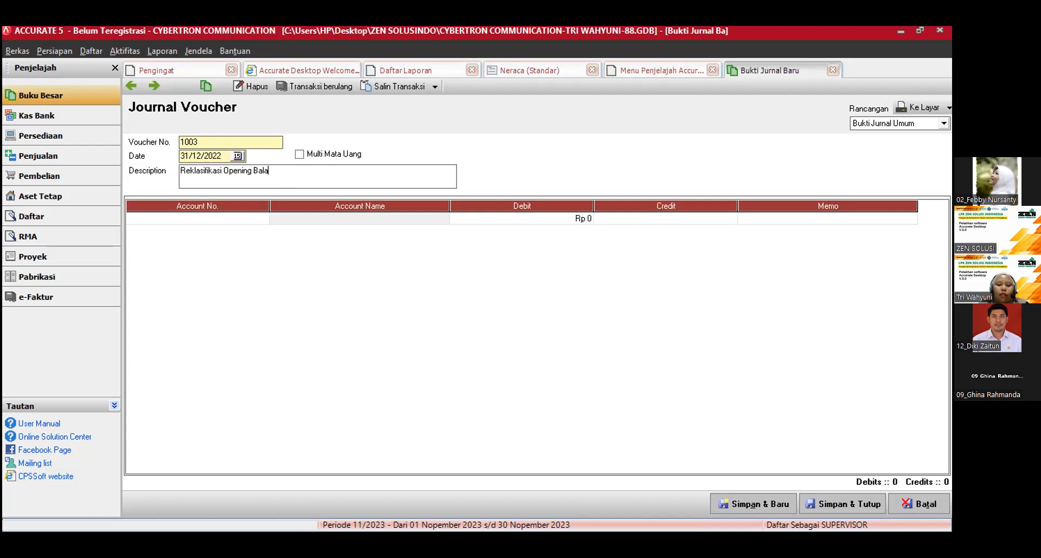
text(nce Terhadap Retained)
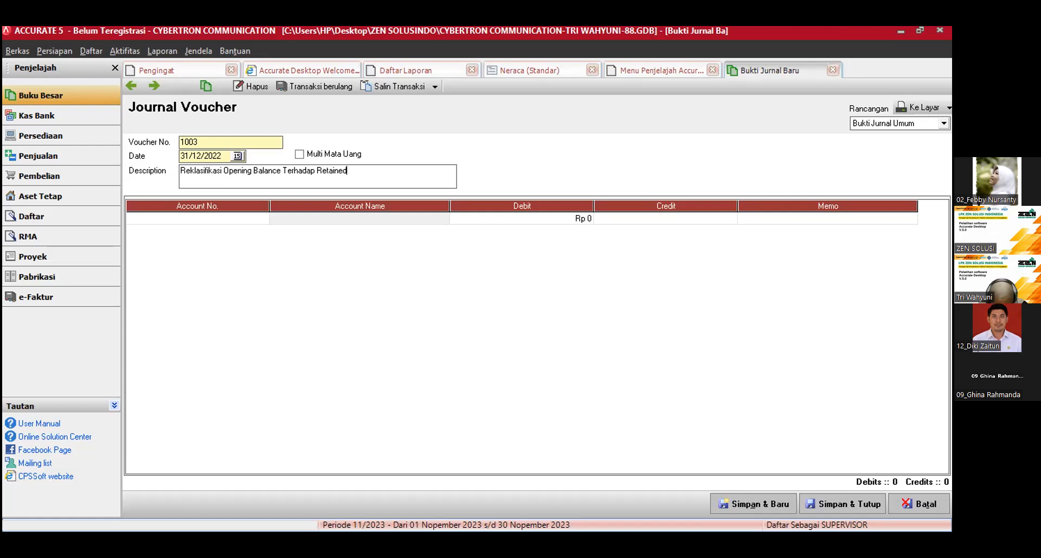
text(Earning)
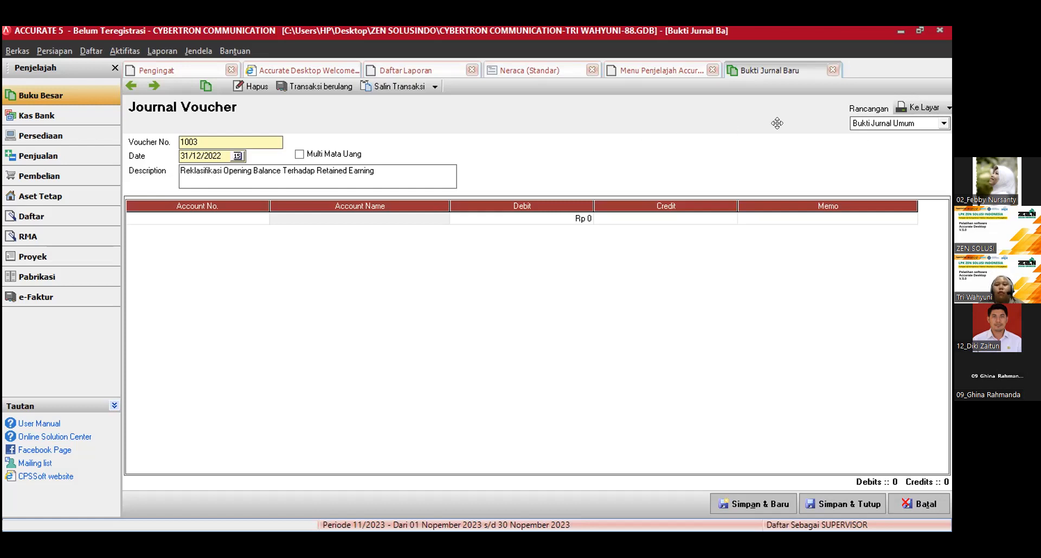
Step: Add the OPENING BALANCE EQUITY account (310001) as the first line of the journal voucher
click(261, 219)
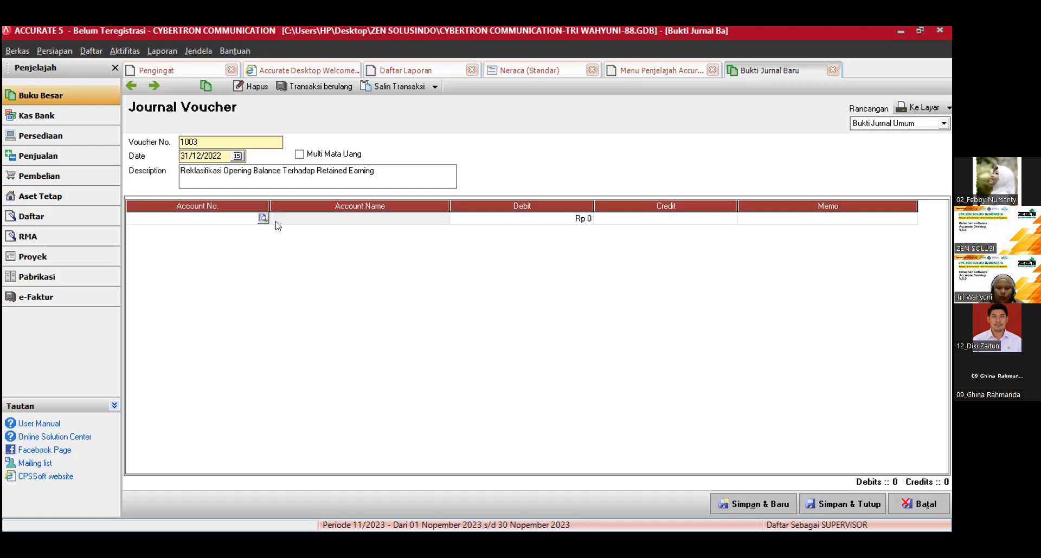
click(440, 222)
click(432, 217)
click(263, 224)
click(262, 220)
click(262, 219)
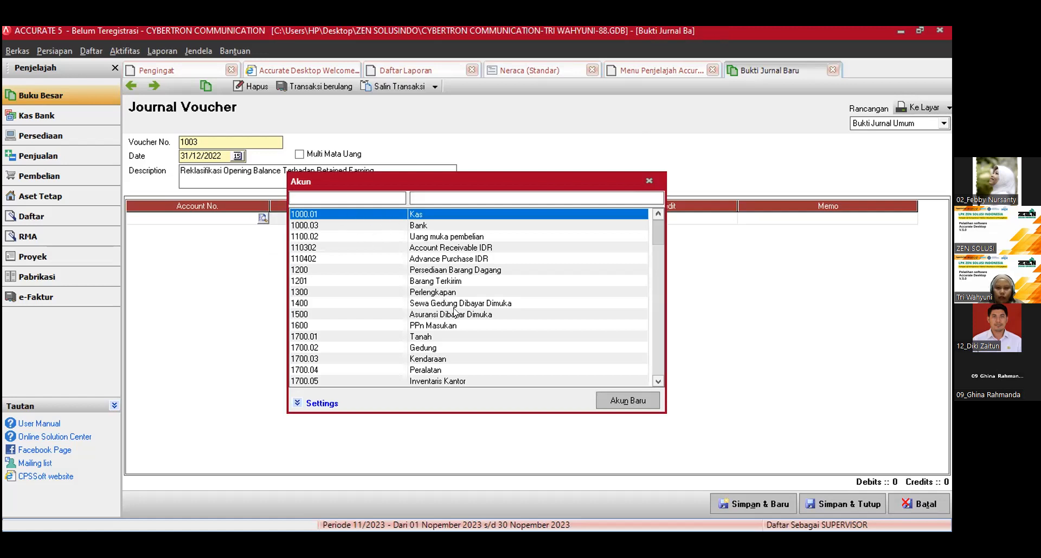
click(424, 192)
text(op)
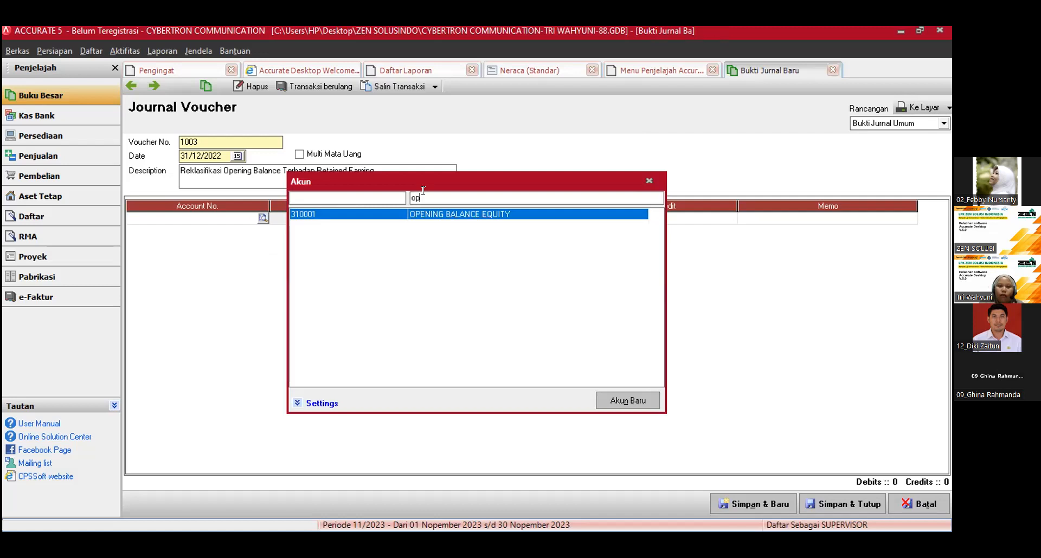
double_click(506, 215)
Step: Look up the opening balance equity in the Neraca (Standar) and enter Rp 2,485,300,000 as that line's debit
click(469, 220)
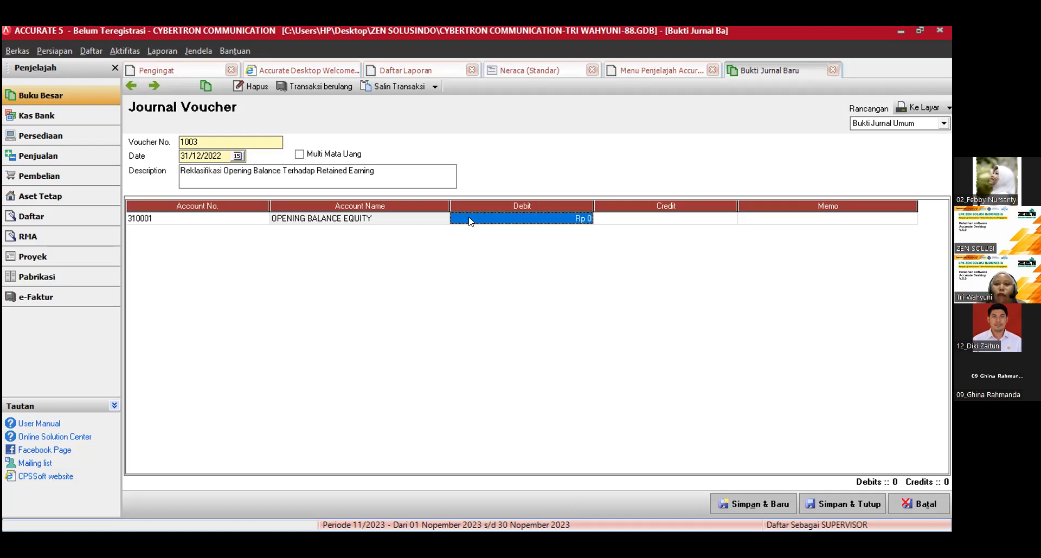
click(648, 72)
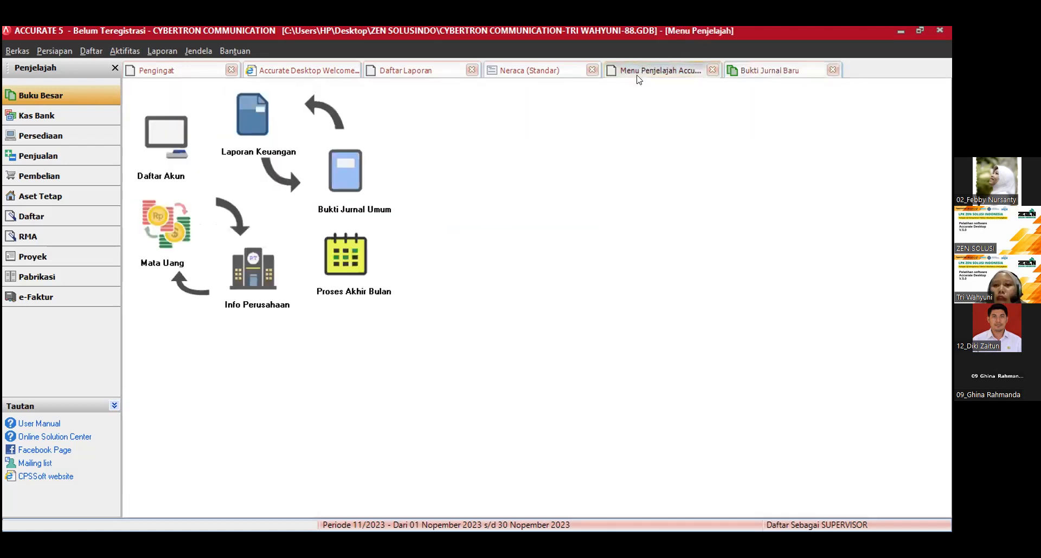
click(554, 77)
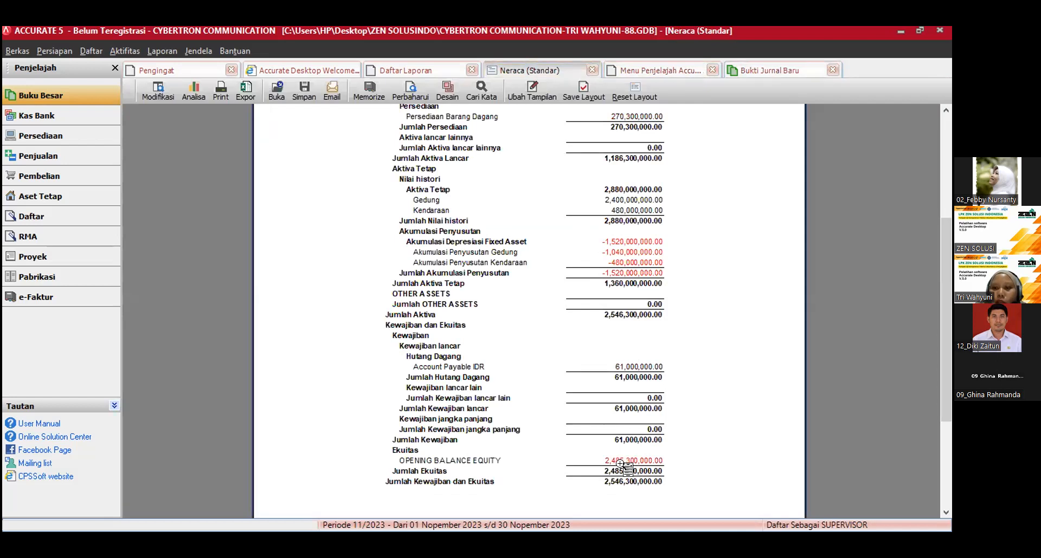
click(745, 70)
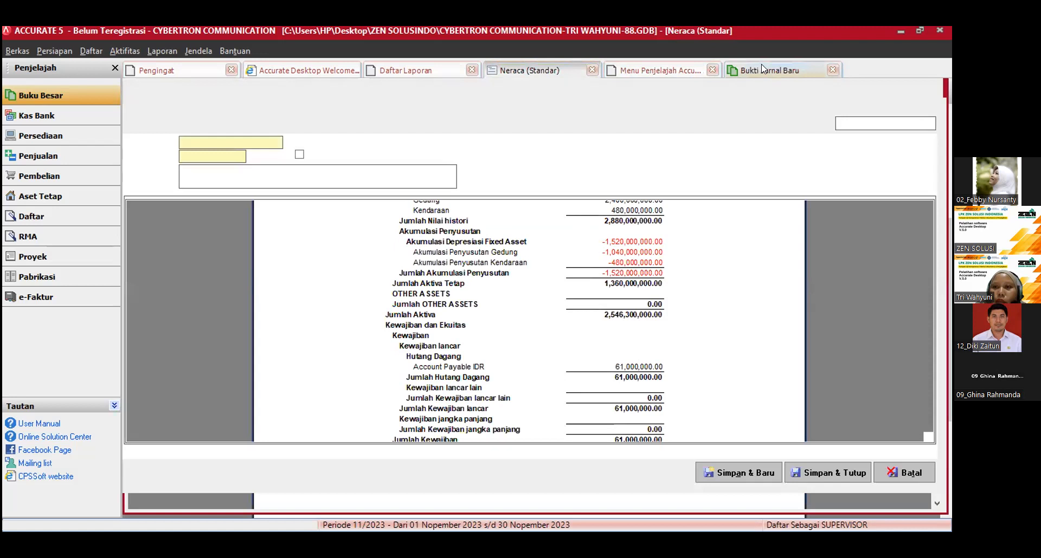
click(509, 217)
key(BackSpace)
text(24)
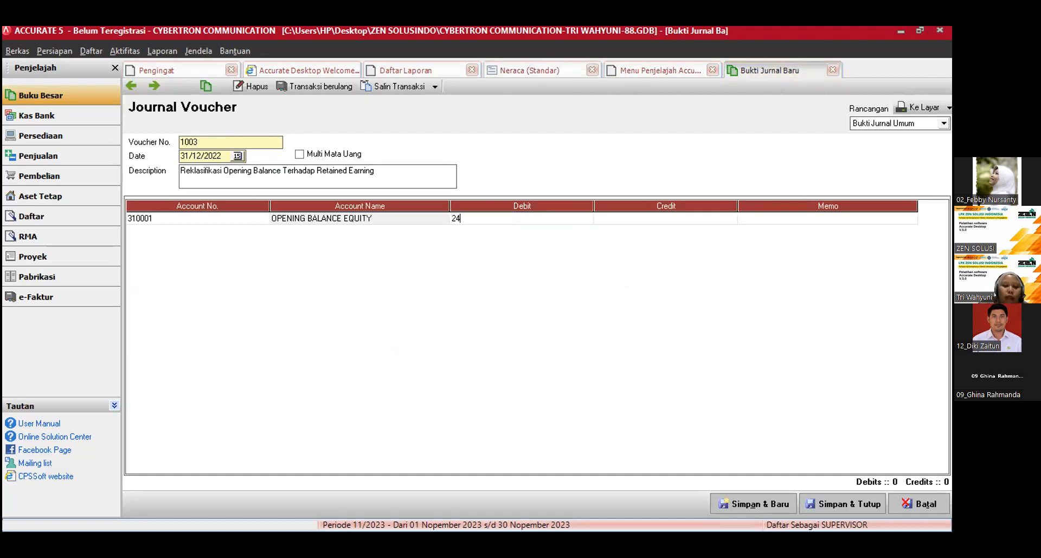
text(85300000)
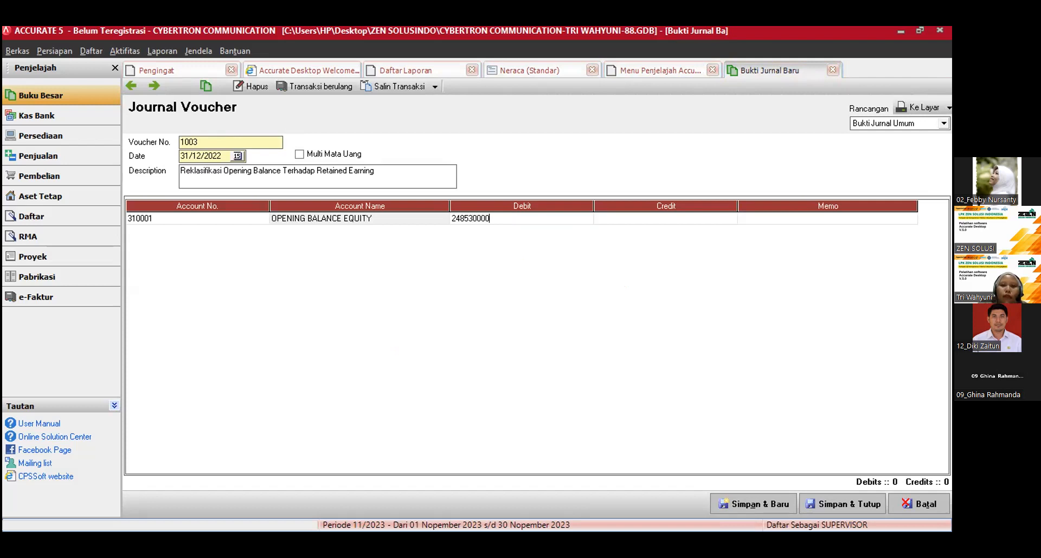
click(680, 214)
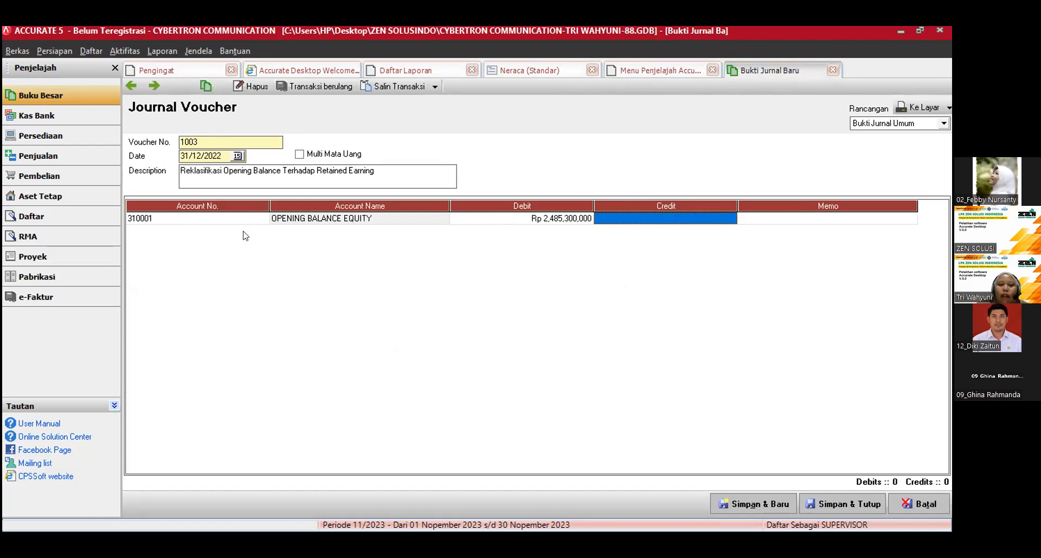
Step: Add the RETAINED EARNING account (320001) as the balancing credit line, then save and close the voucher
key(Tab)
key(Tab)
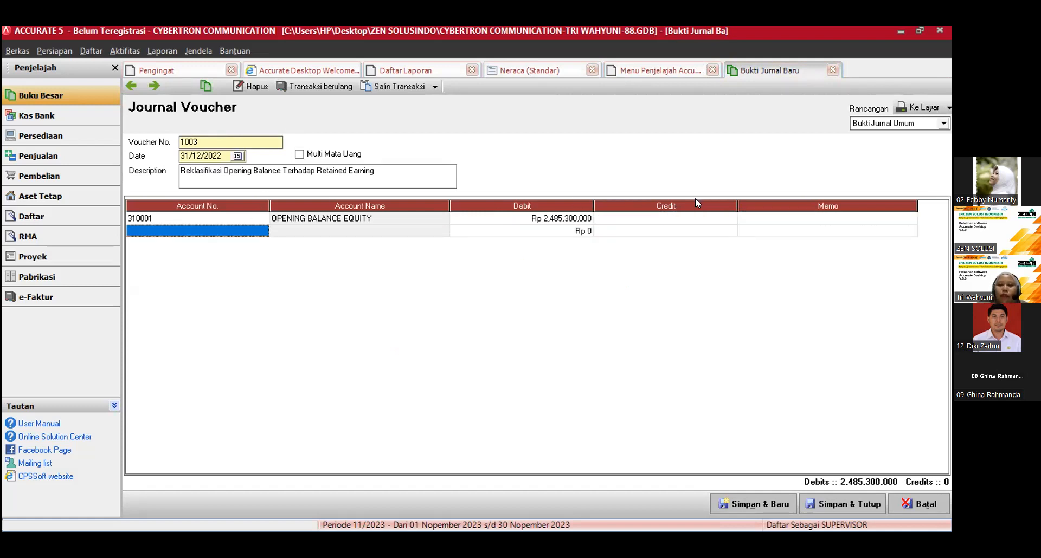
click(250, 230)
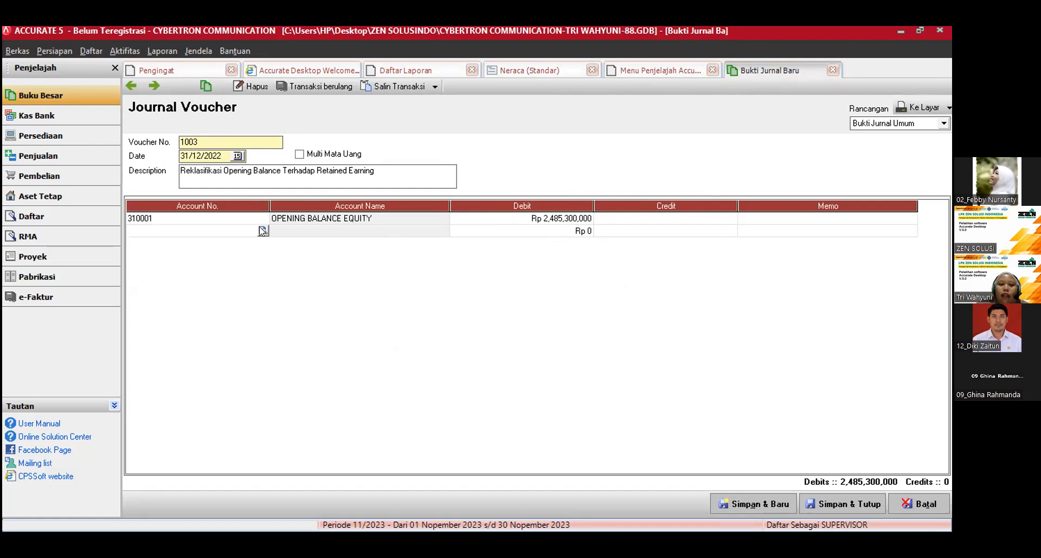
click(262, 230)
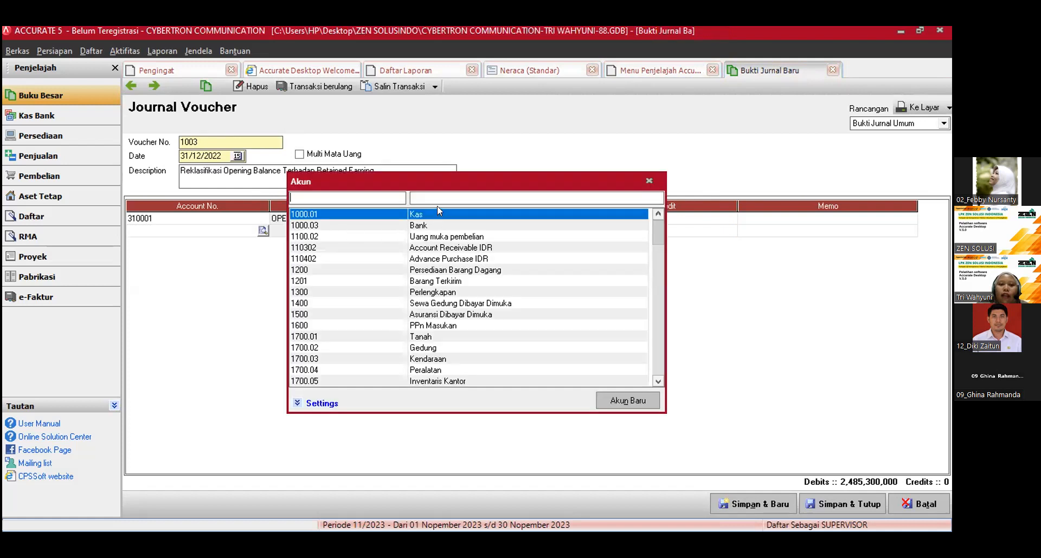
text(re)
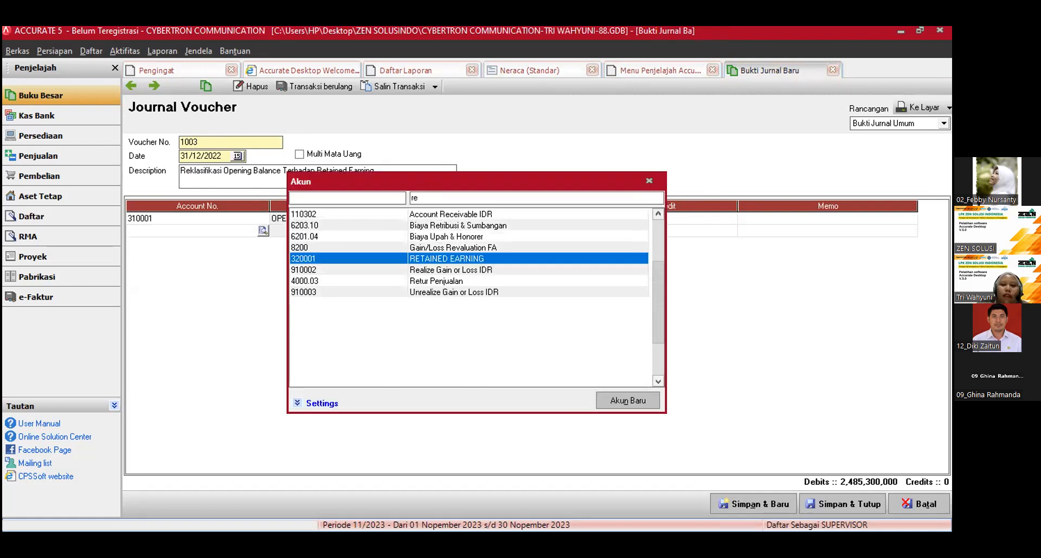
double_click(518, 258)
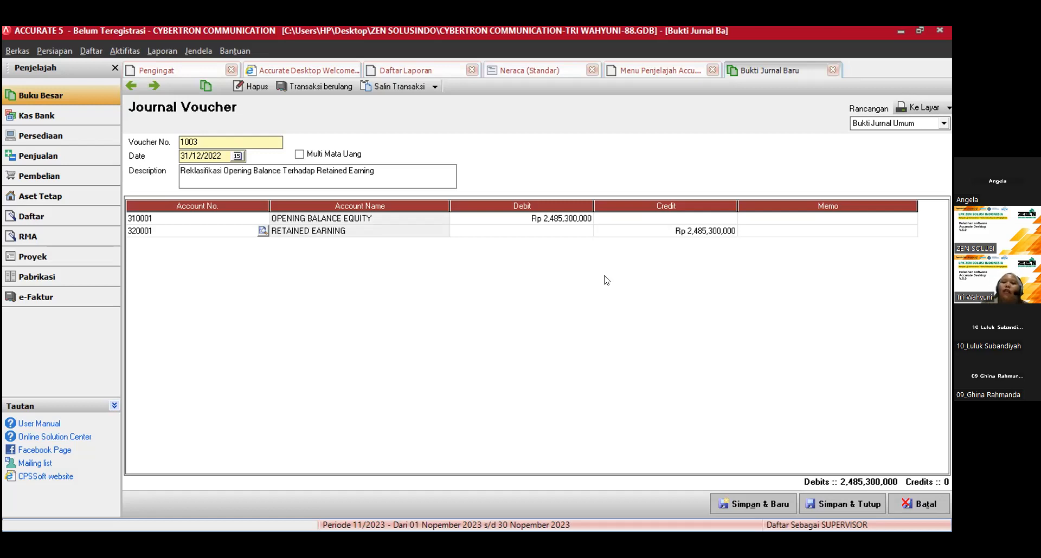
click(829, 505)
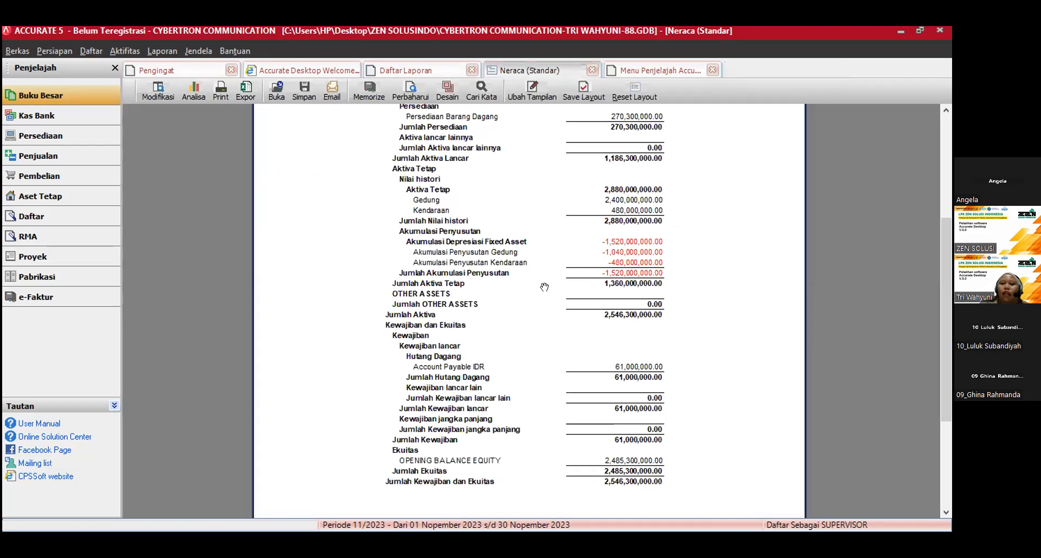
Step: Close the open explorer menu, the Neraca (Standar) report and the report list
click(712, 70)
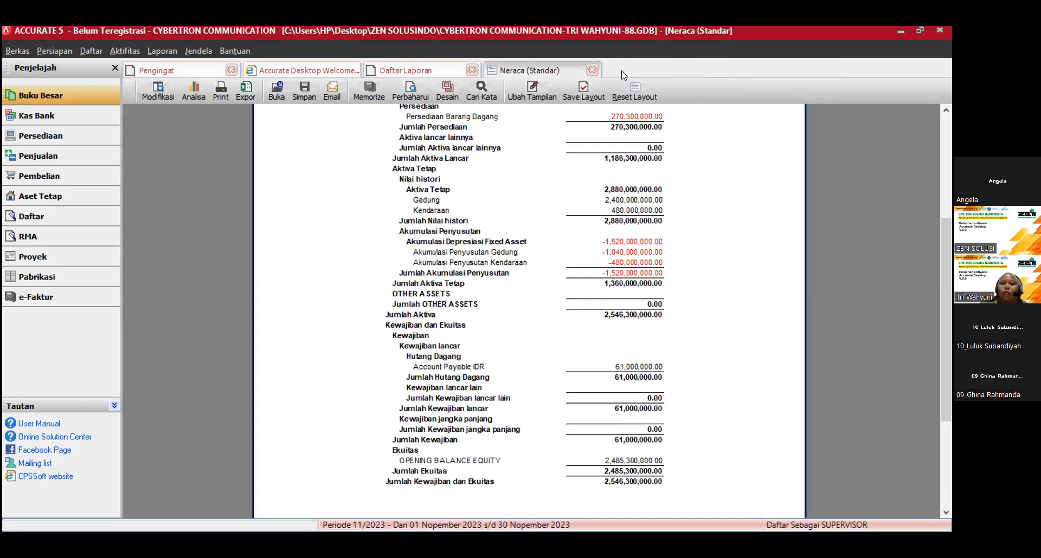
click(592, 69)
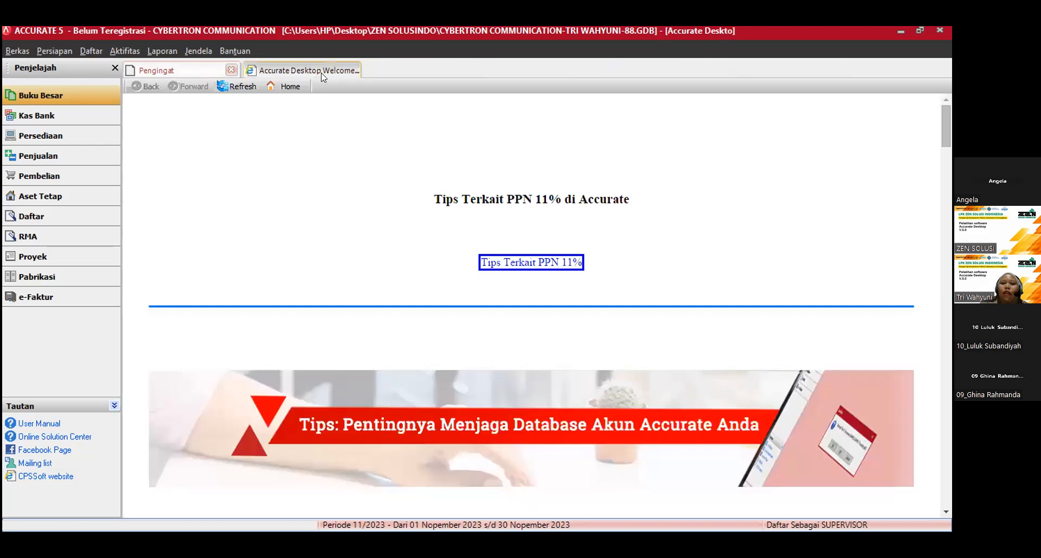
click(472, 69)
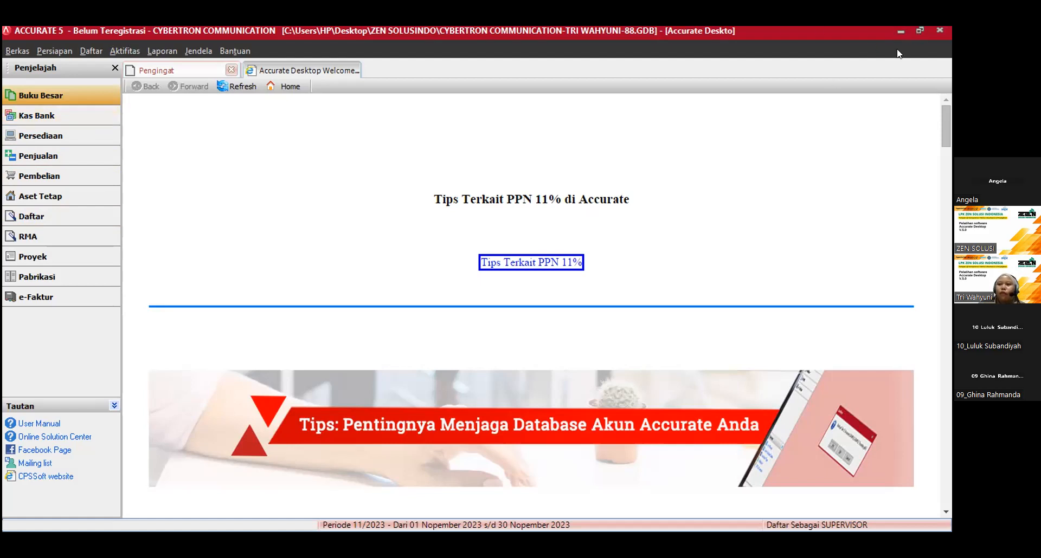
Step: Restore the maximized program window and resize it to a smaller window
click(919, 31)
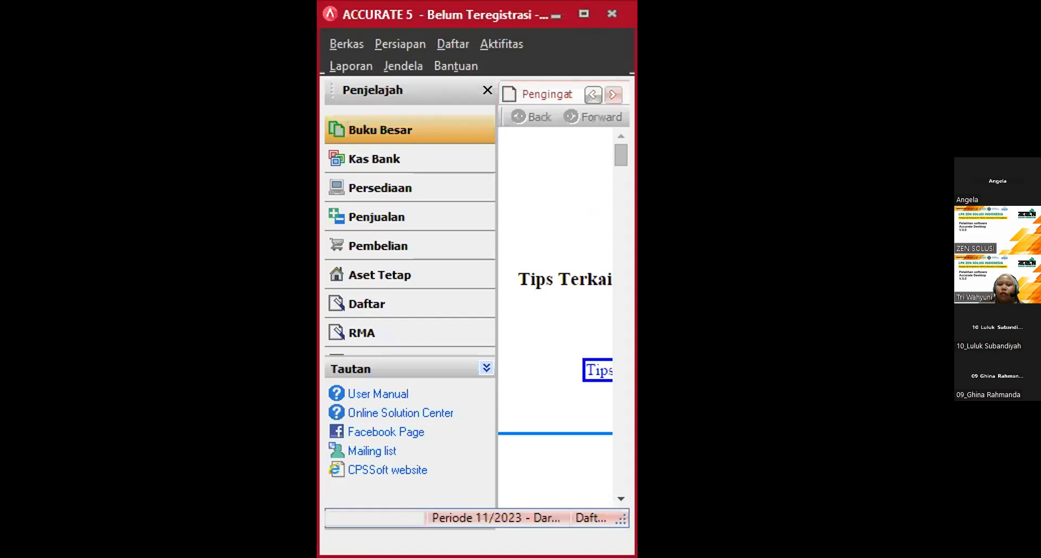
drag(318, 278, 8, 278)
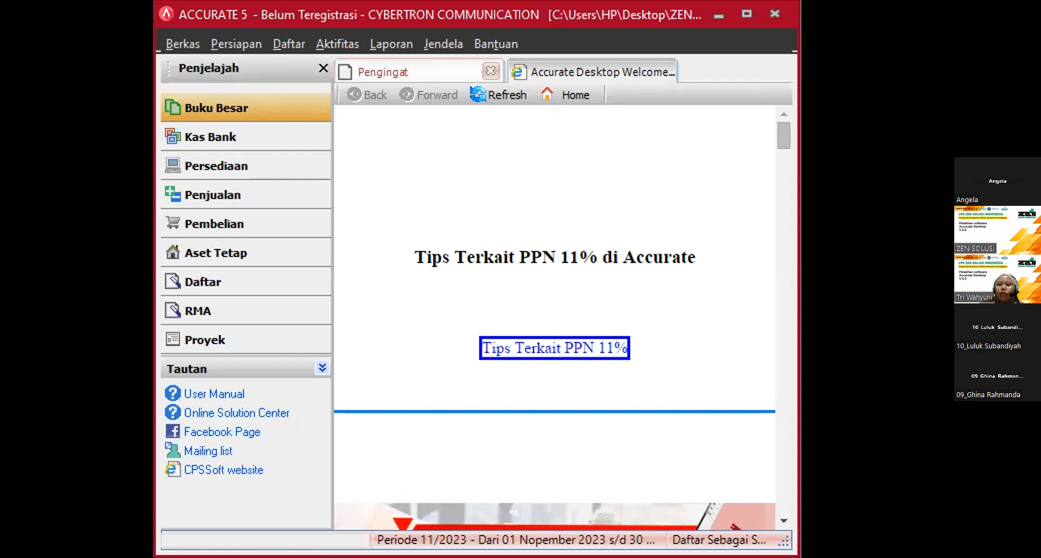
drag(800, 336, 736, 295)
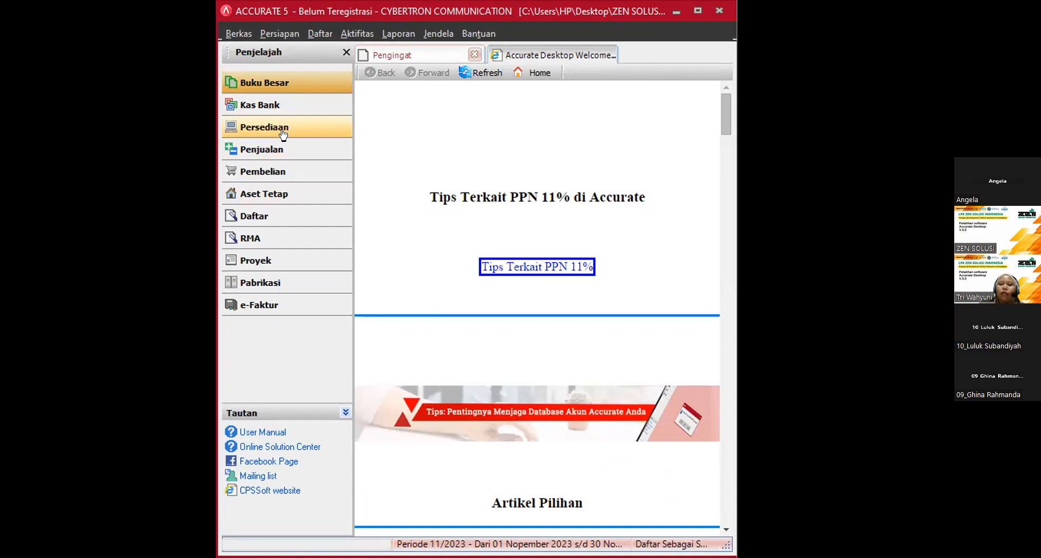
Step: Create a new purchase requisition (Permintaan Pembelian) from the Pembelian module and maximize the program window
click(274, 172)
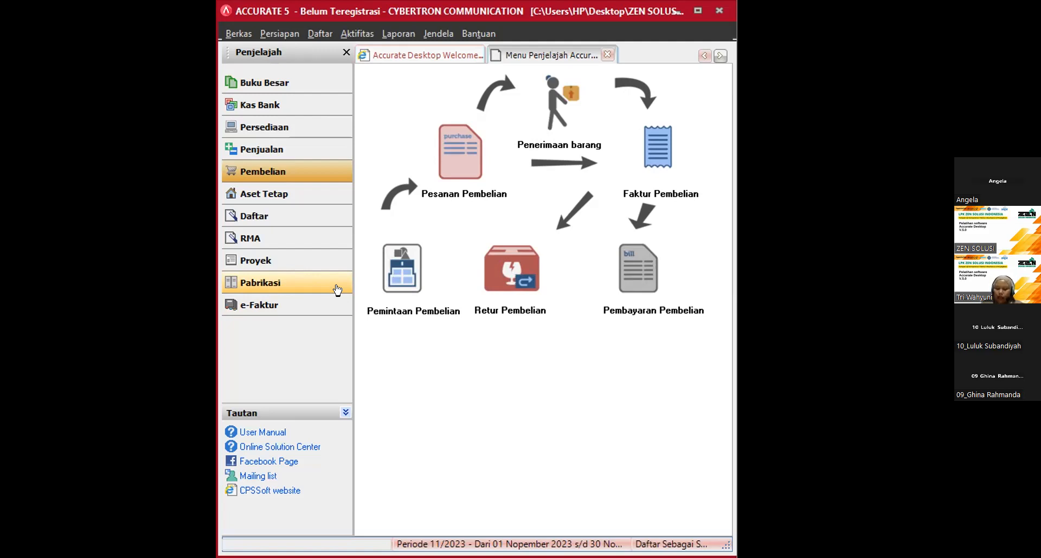
click(283, 176)
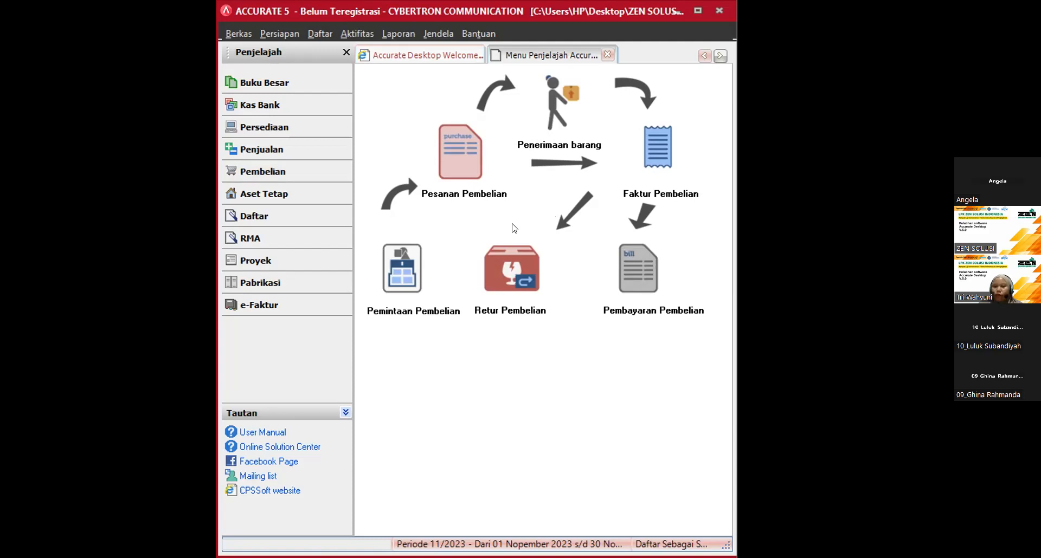
click(398, 273)
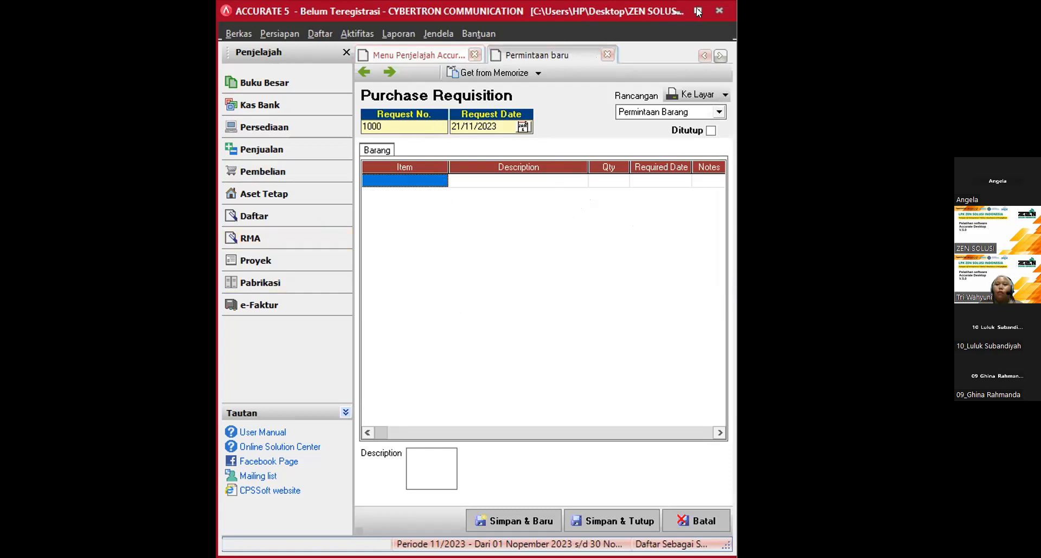
click(699, 12)
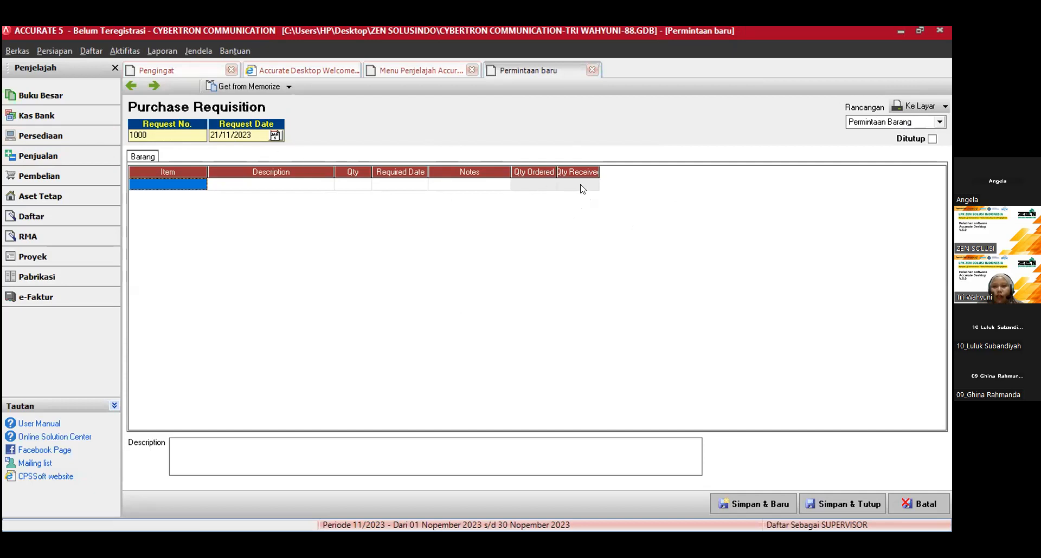
Step: Set the purchase requisition's request number to PR-01 and its request date to 02/01/2023
double_click(166, 136)
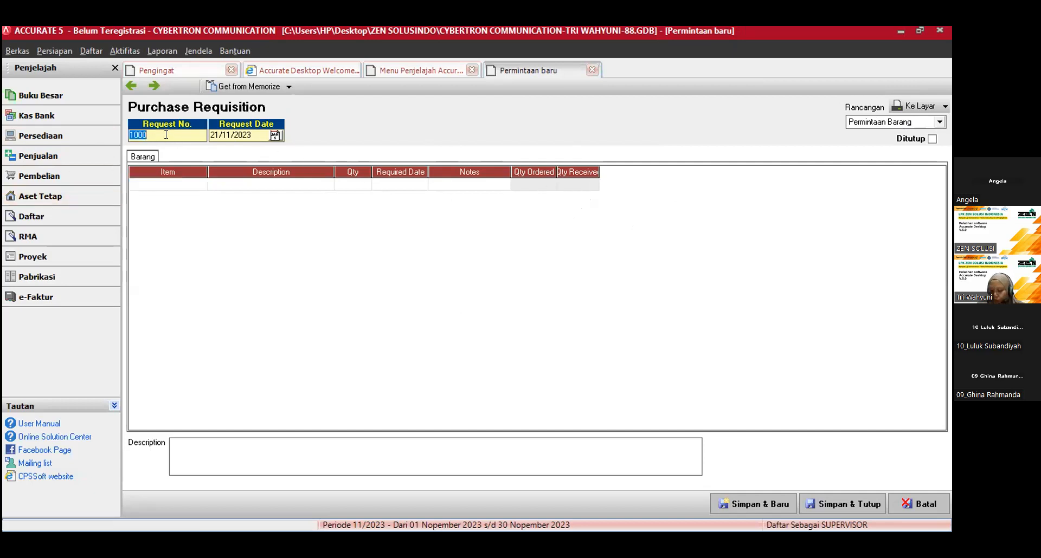
text(pr-01)
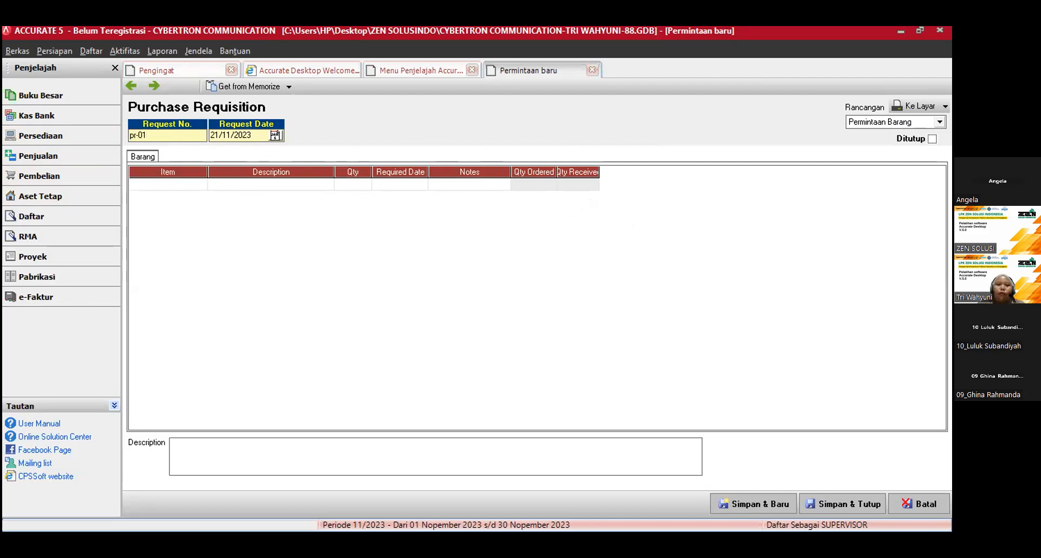
key(BackSpace)
key(BackSpace)
key(BackSpace)
key(BackSpace)
text(PR-01)
click(254, 134)
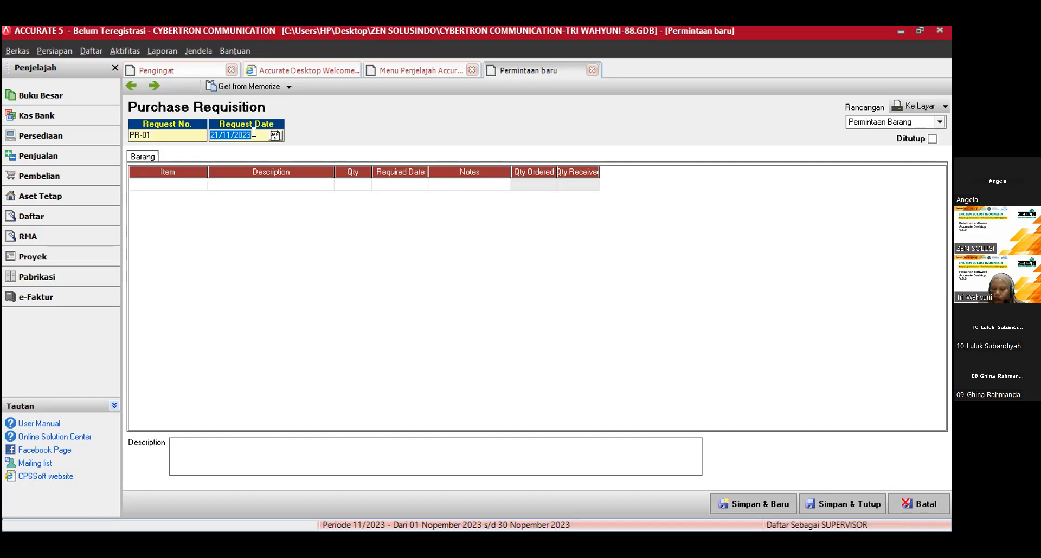
text(02/01/2023)
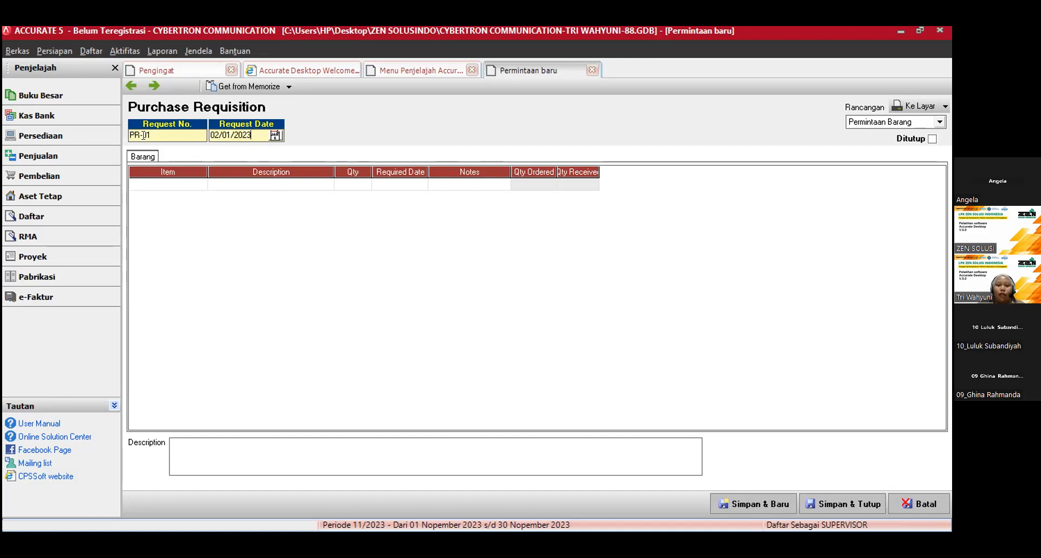
click(198, 187)
click(200, 185)
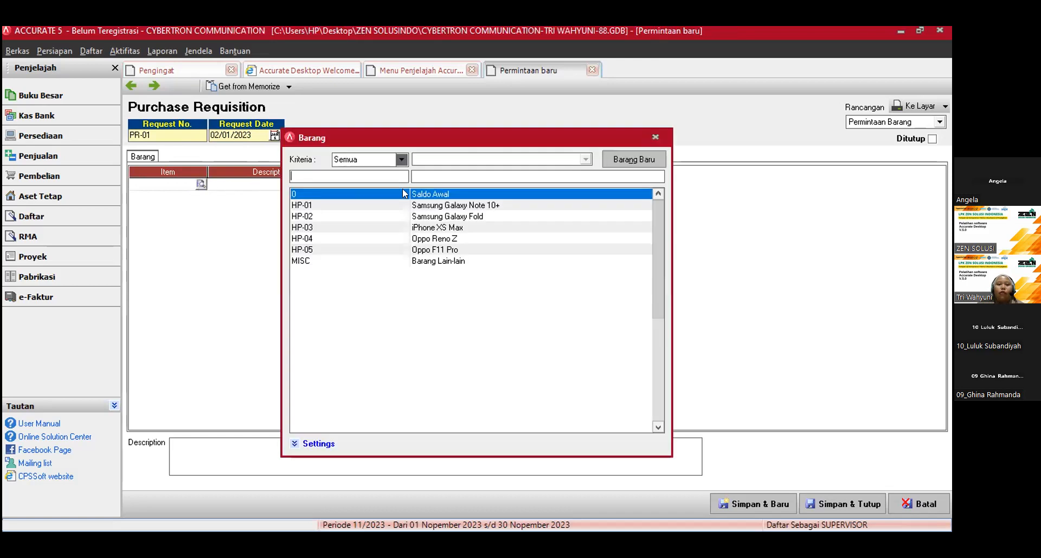
click(655, 137)
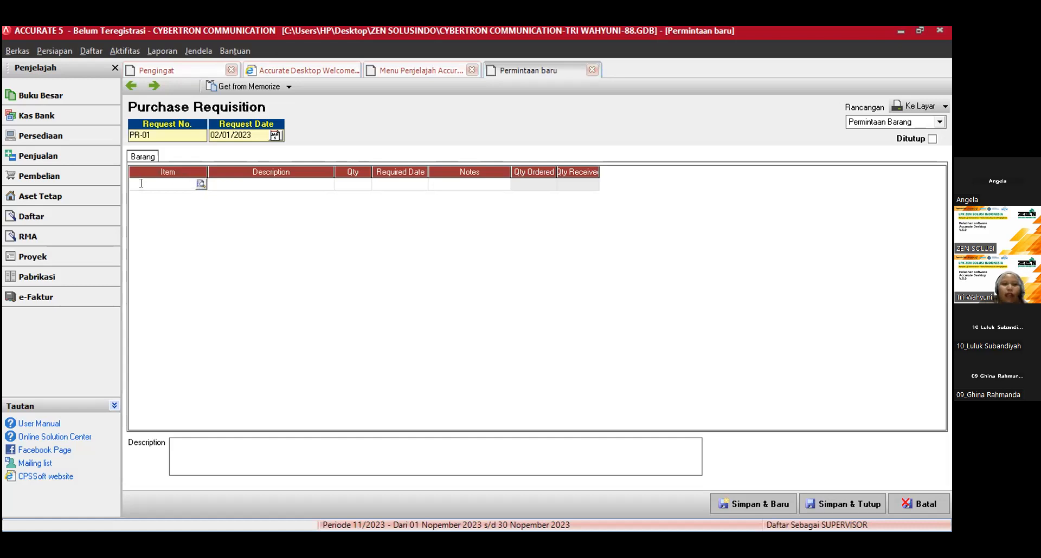
Step: Add item HP-01 Samsung Galaxy Note 10+ as the first requisition line with quantity 50, restoring the program window to a smaller size
click(201, 185)
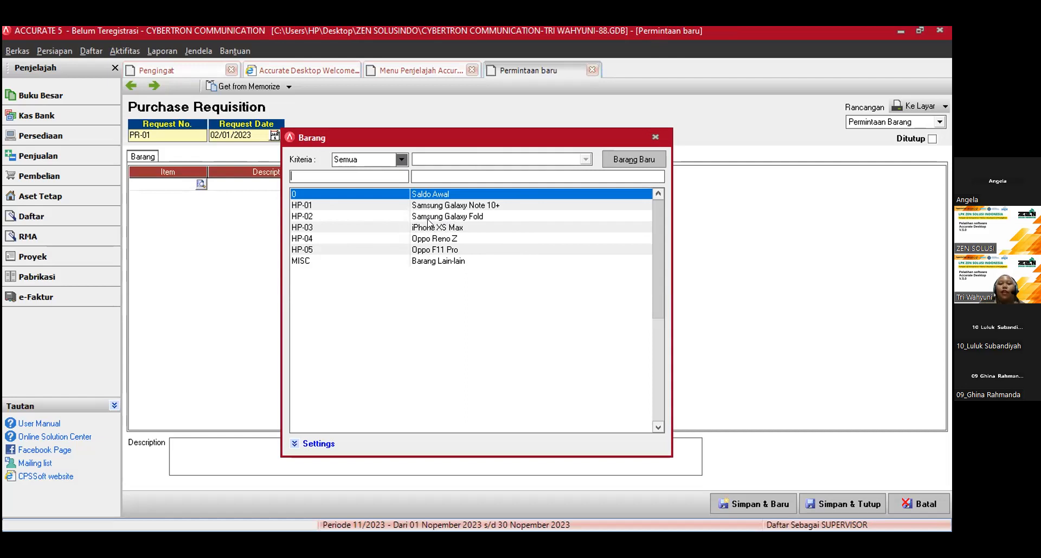
click(454, 206)
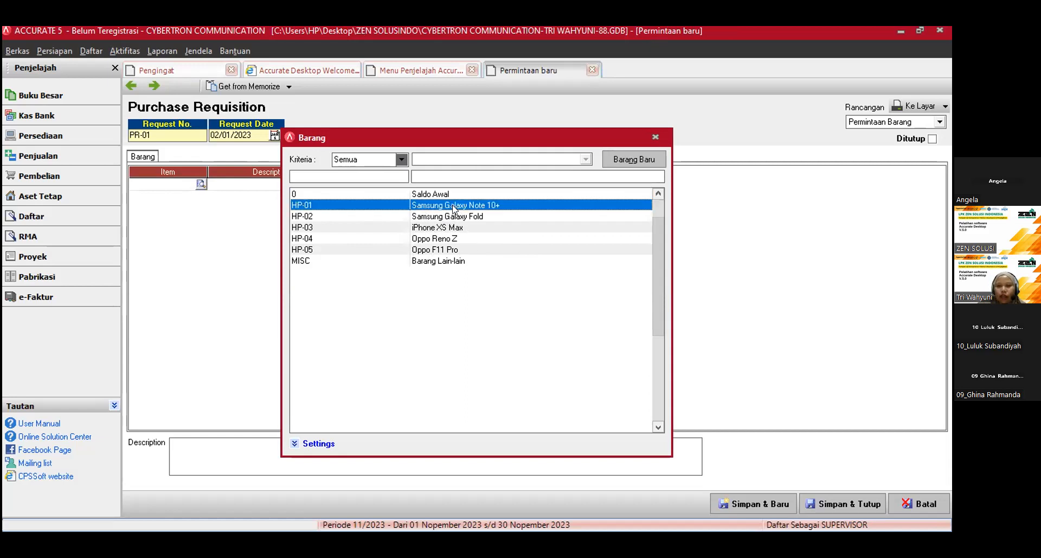
double_click(453, 206)
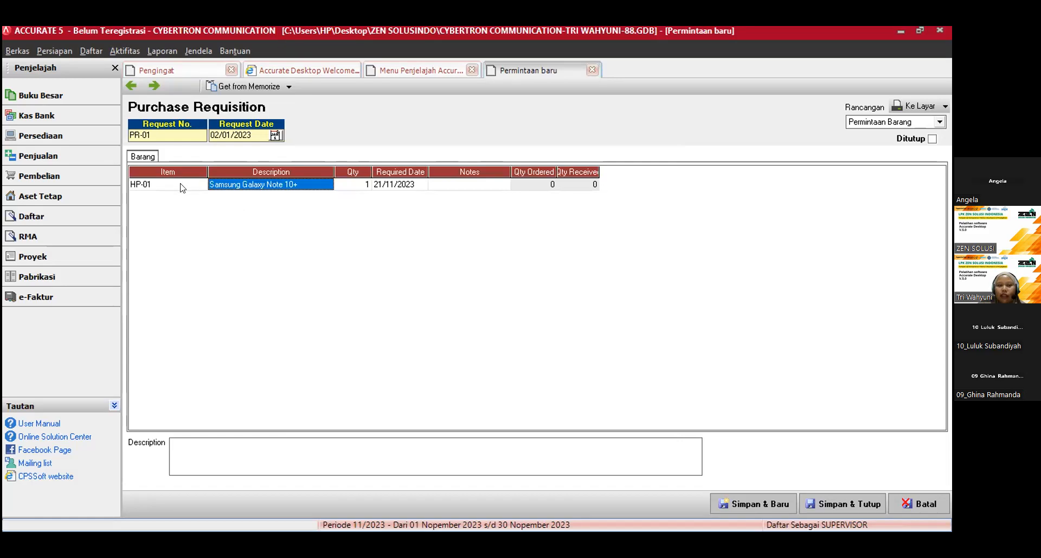
click(353, 186)
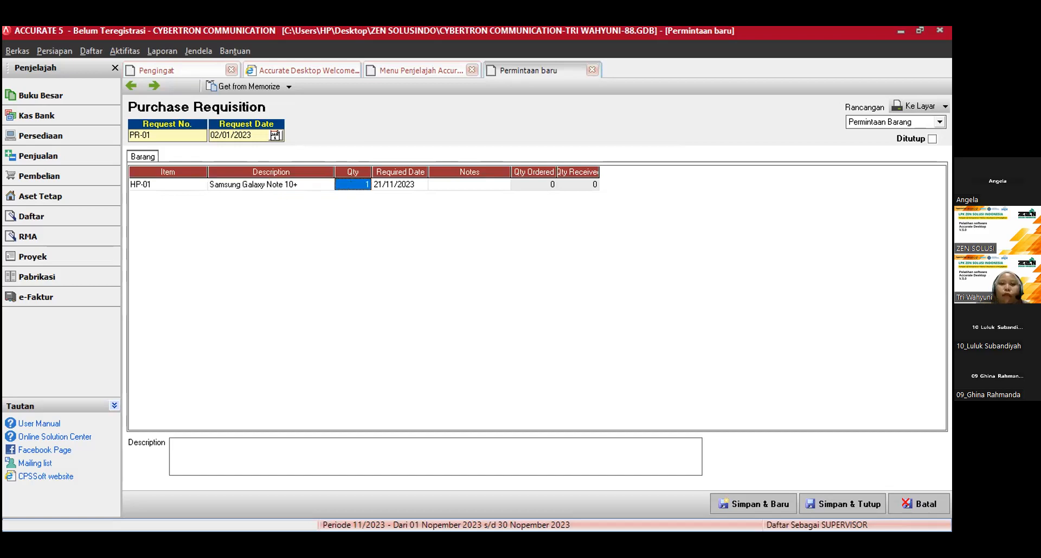
text(50)
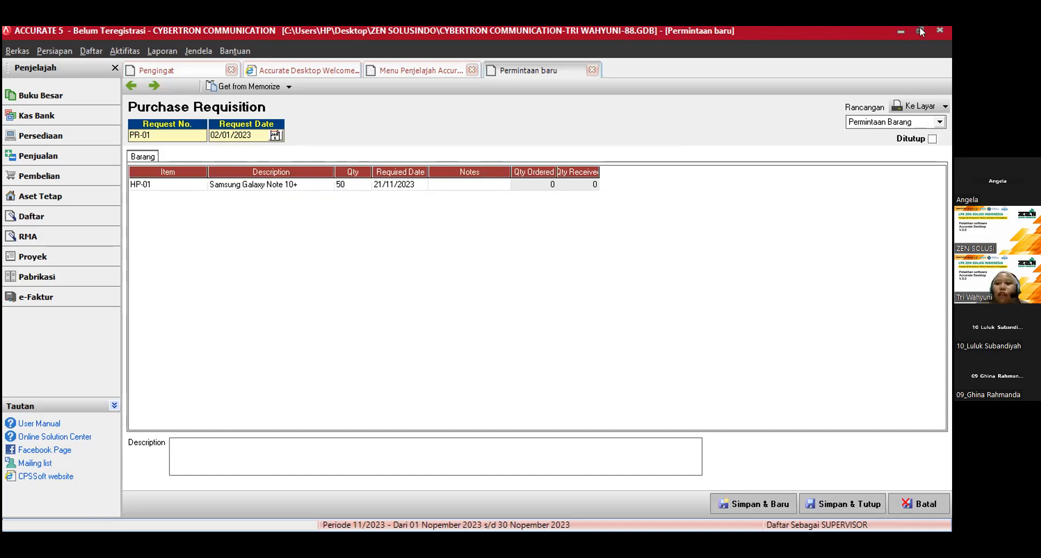
click(920, 31)
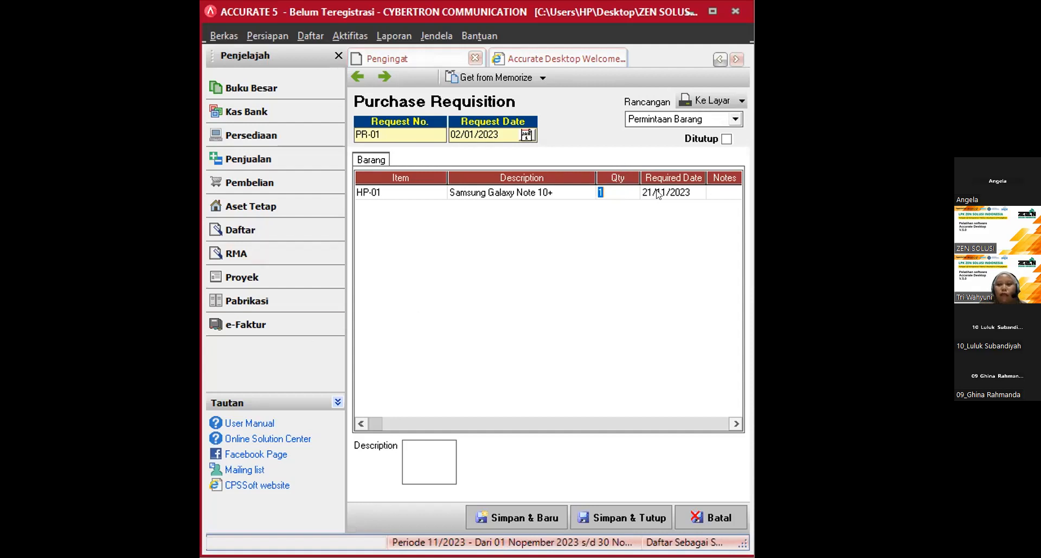
click(612, 189)
key(BackSpace)
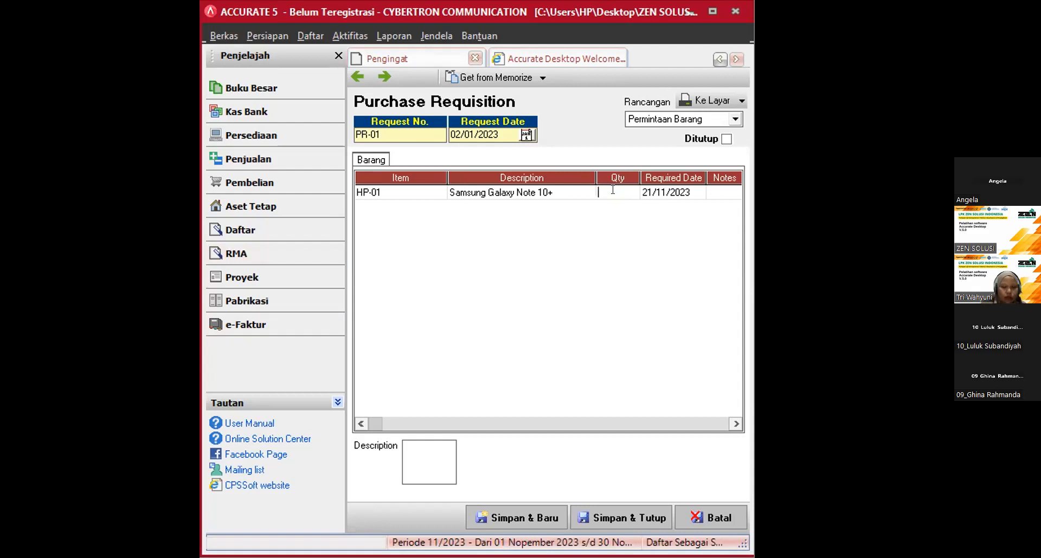
text(50)
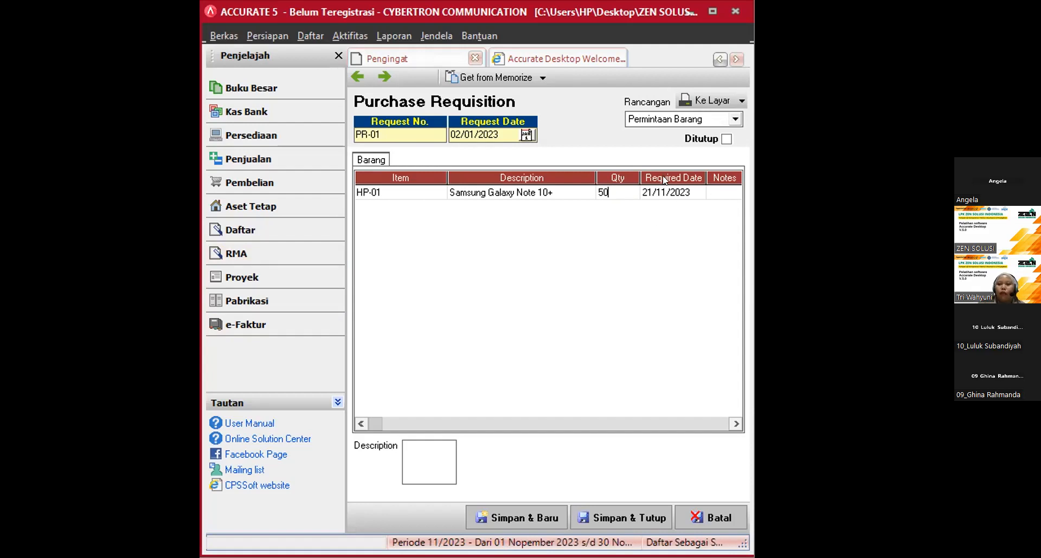
Step: Try to set the HP-01 line's required date to 09/01/2023
click(663, 191)
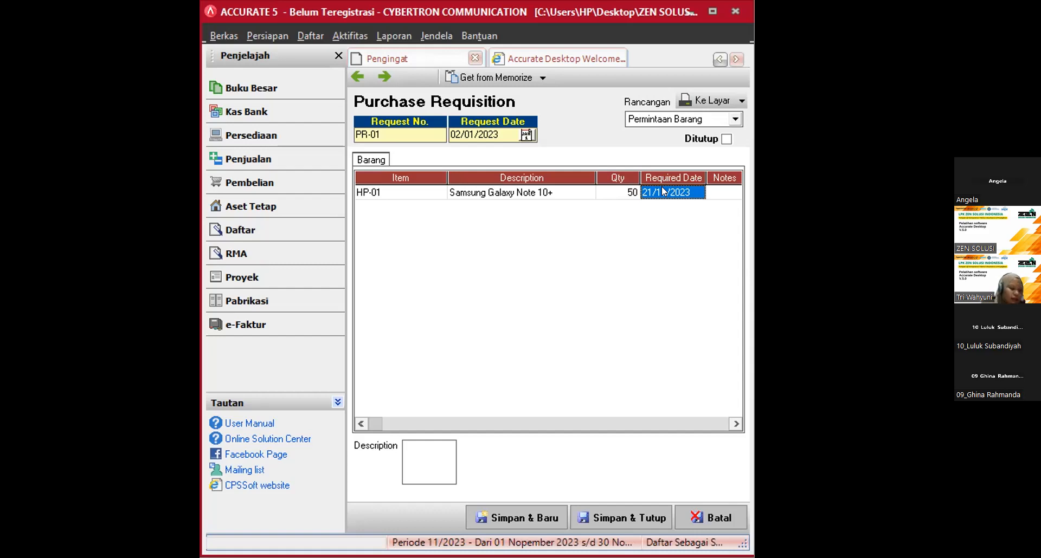
text(09)
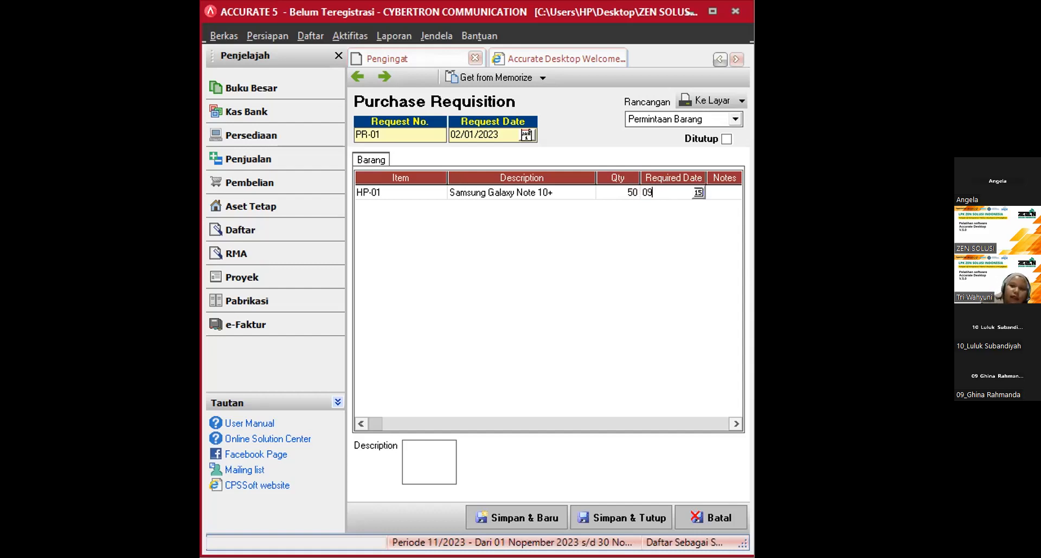
text(/0)
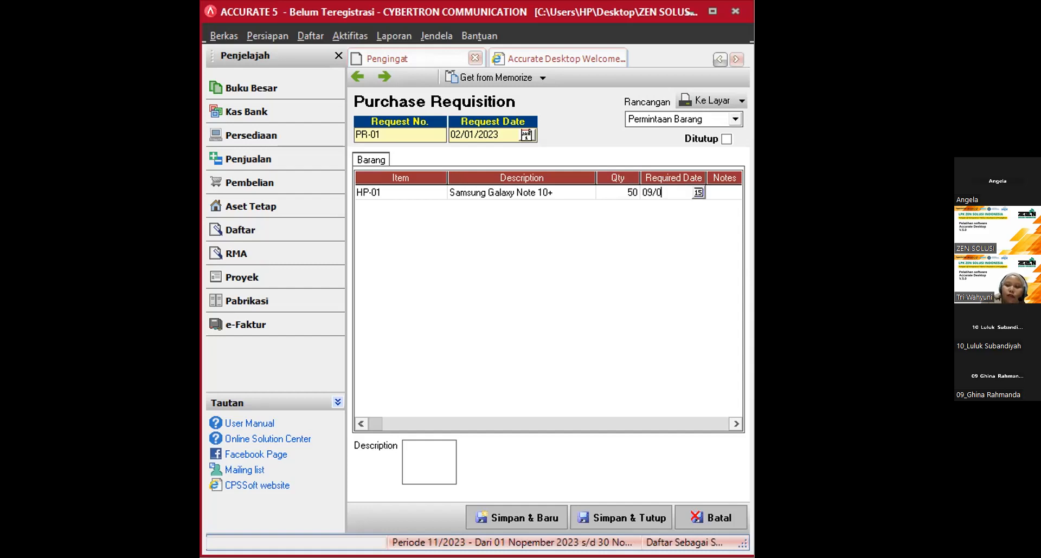
text(1/2023)
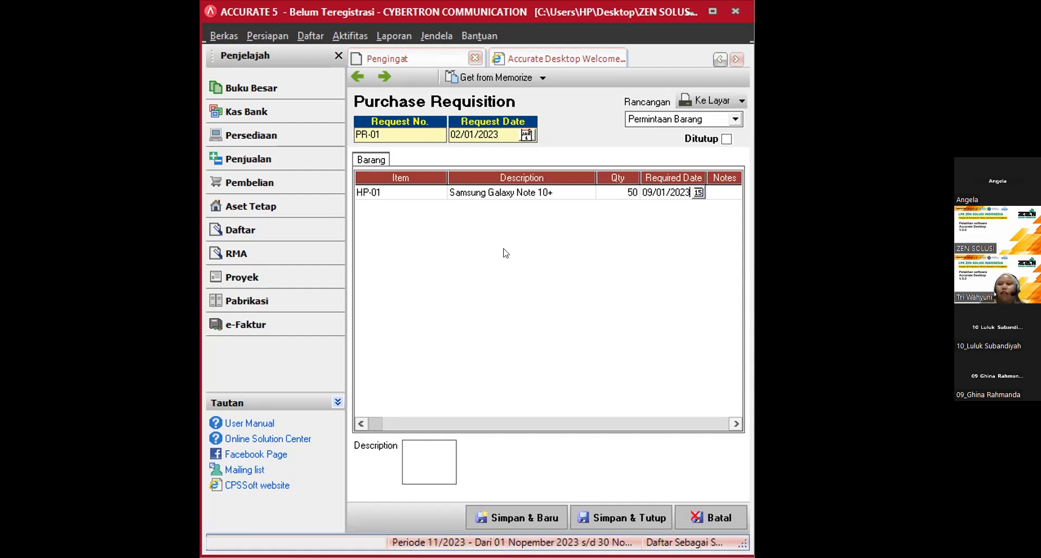
Step: Maximize the program window and add item HP-02 Samsung Galaxy Fold as the second line with quantity 40
click(713, 11)
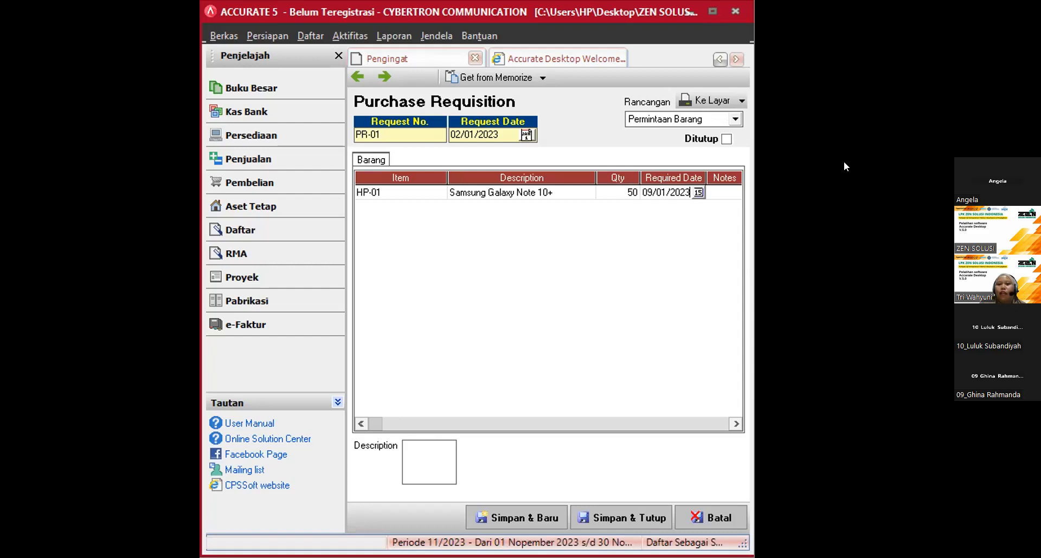
click(494, 181)
key(Tab)
key(Tab)
key(Tab)
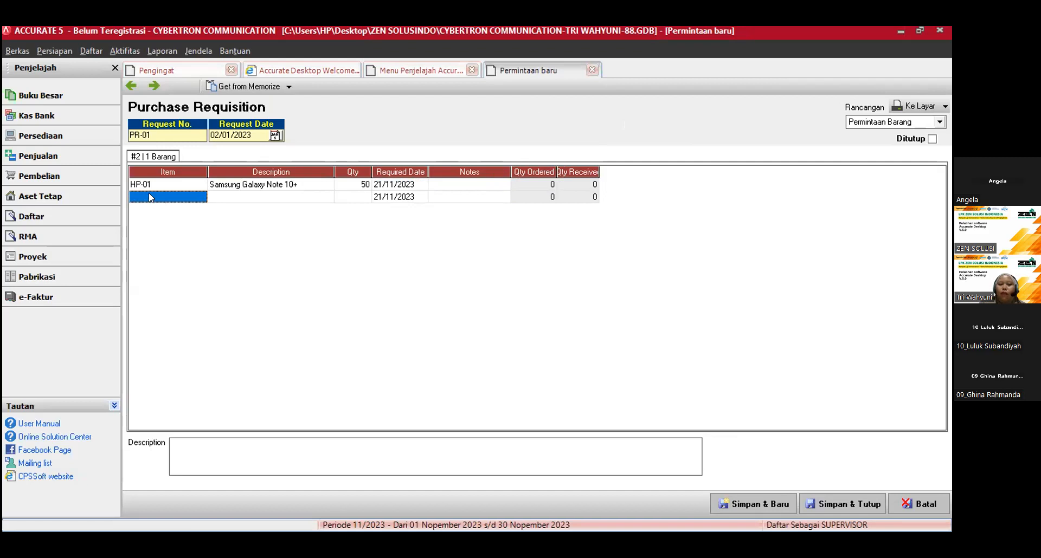
click(178, 198)
click(200, 198)
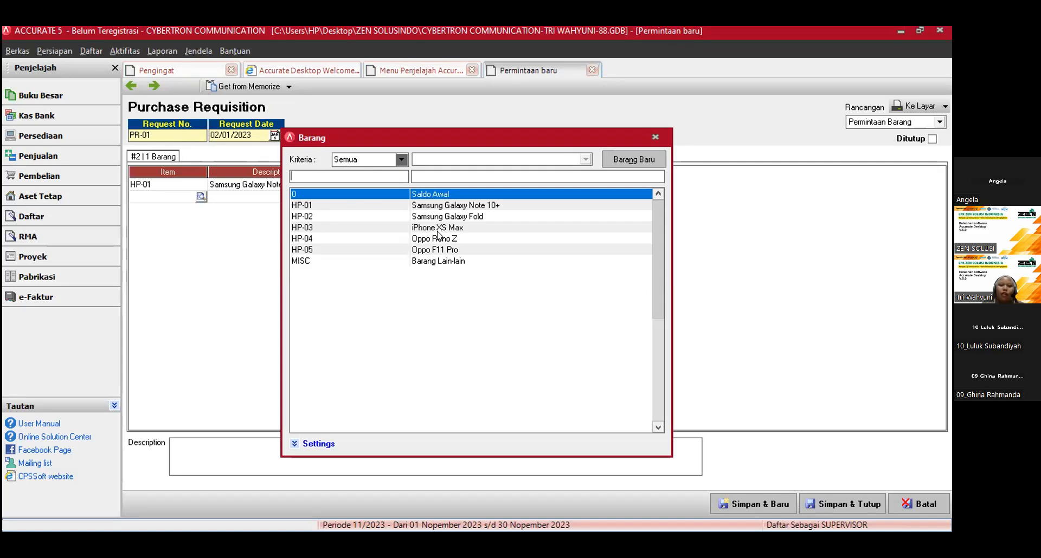
click(464, 218)
double_click(454, 216)
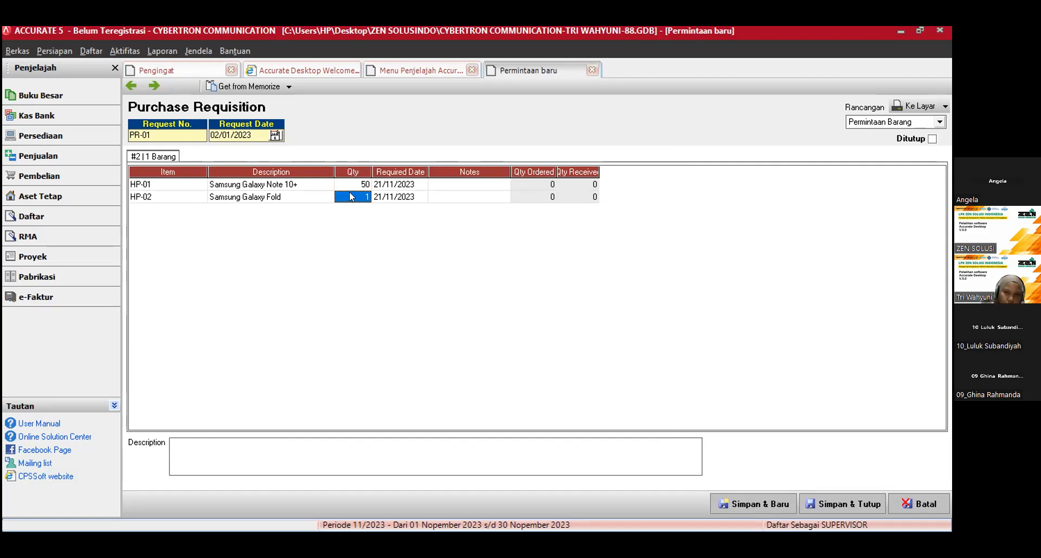
text(40)
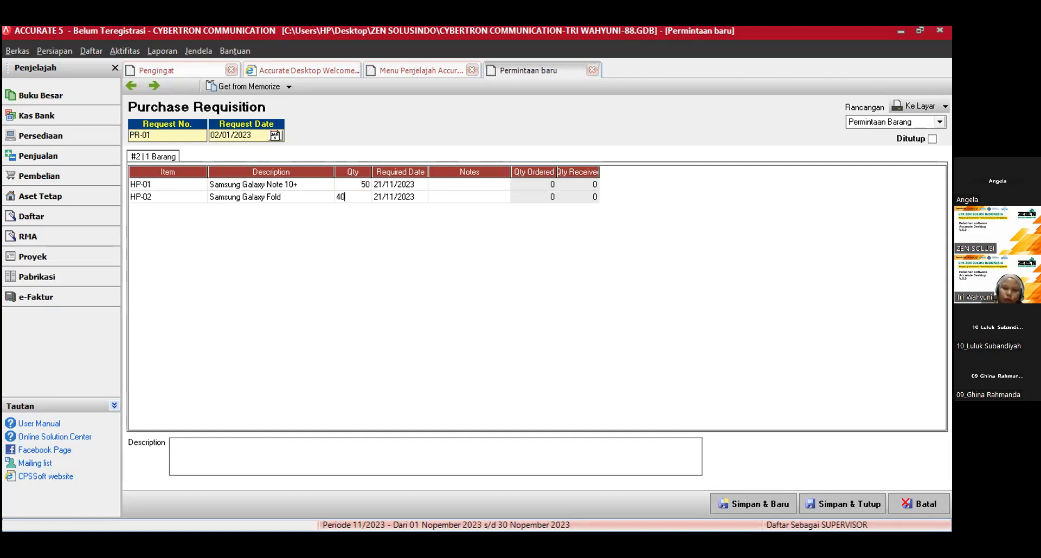
Step: Set the required date of the HP-01 Samsung Galaxy Note 10+ line to 09/01/2023
click(406, 186)
click(418, 187)
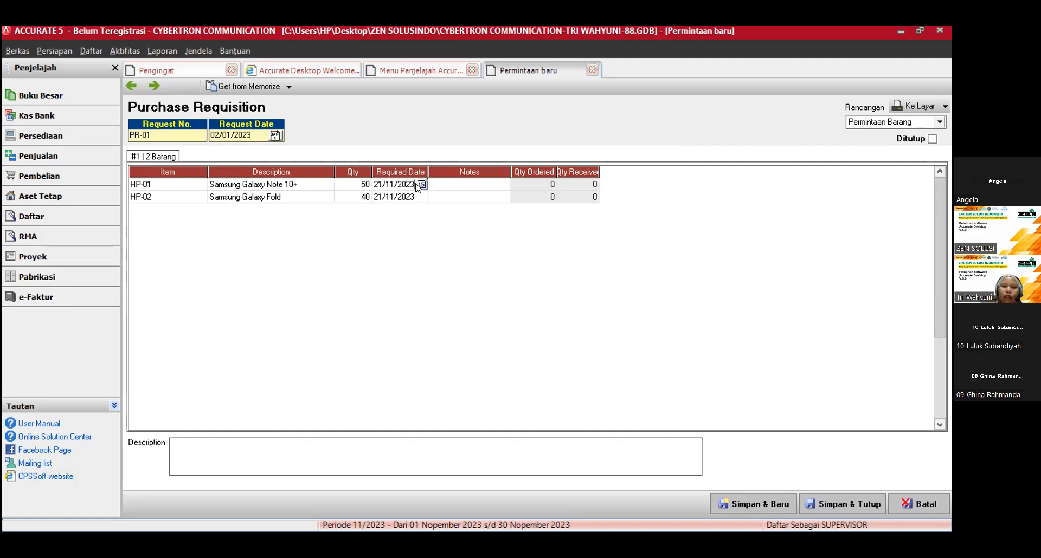
key(BackSpace)
key(BackSpace)
key(BackSpace)
key(BackSpace)
key(BackSpace)
key(BackSpace)
key(BackSpace)
key(BackSpace)
key(BackSpace)
key(BackSpace)
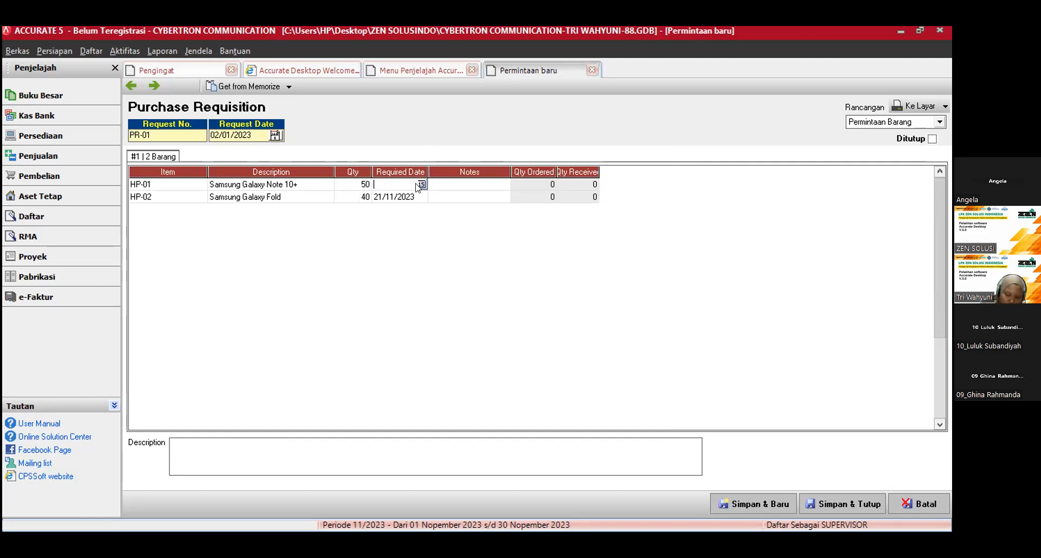
text(09)
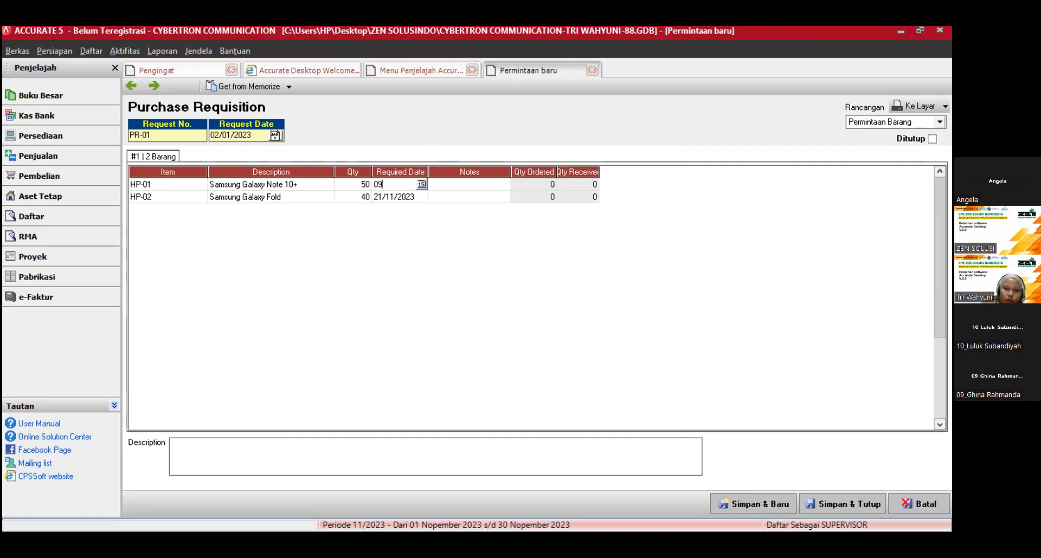
text(/01/2023)
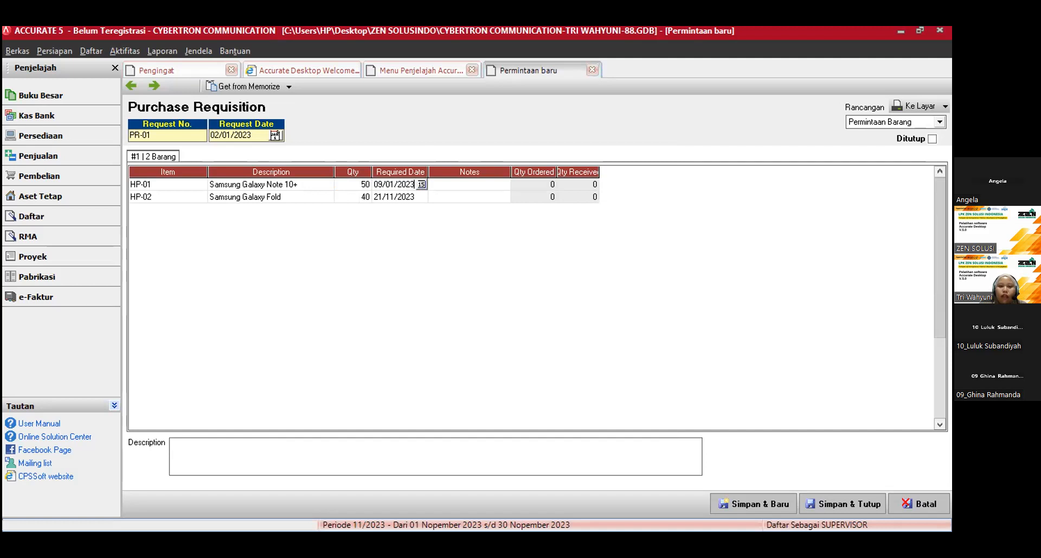
Step: Set the required date of the HP-02 Samsung Galaxy Fold line to 09/01/2023
click(410, 198)
text(0)
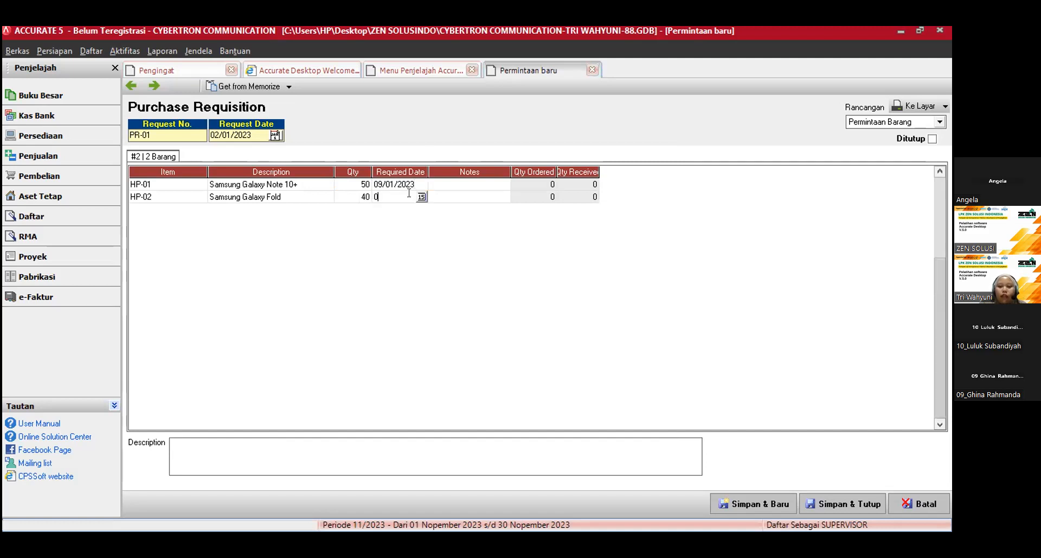
text(9/01/2023)
Step: Add item HP-03 iPhone XS Max as the third requisition line with quantity 50
key(Tab)
key(Tab)
key(Tab)
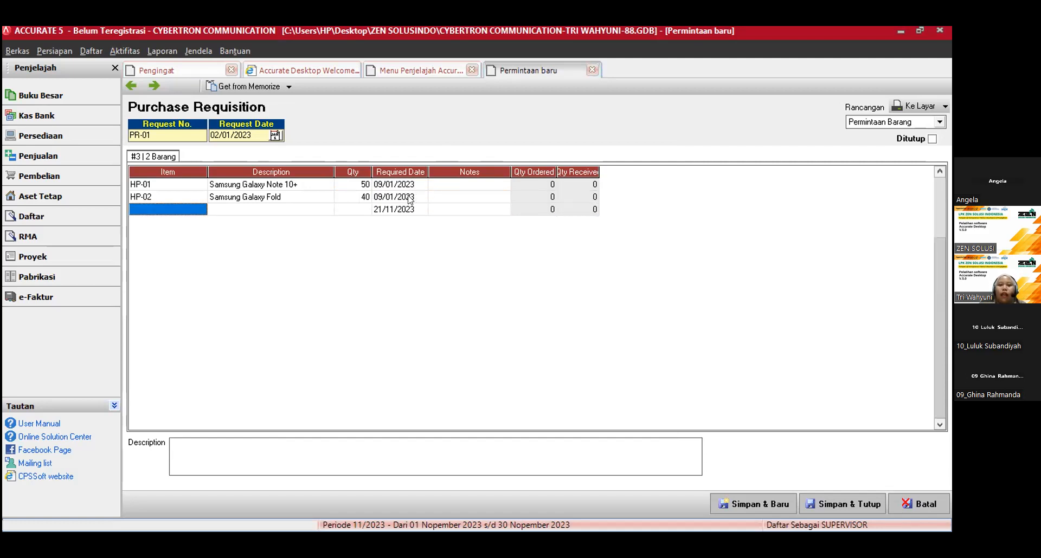
click(192, 206)
click(201, 209)
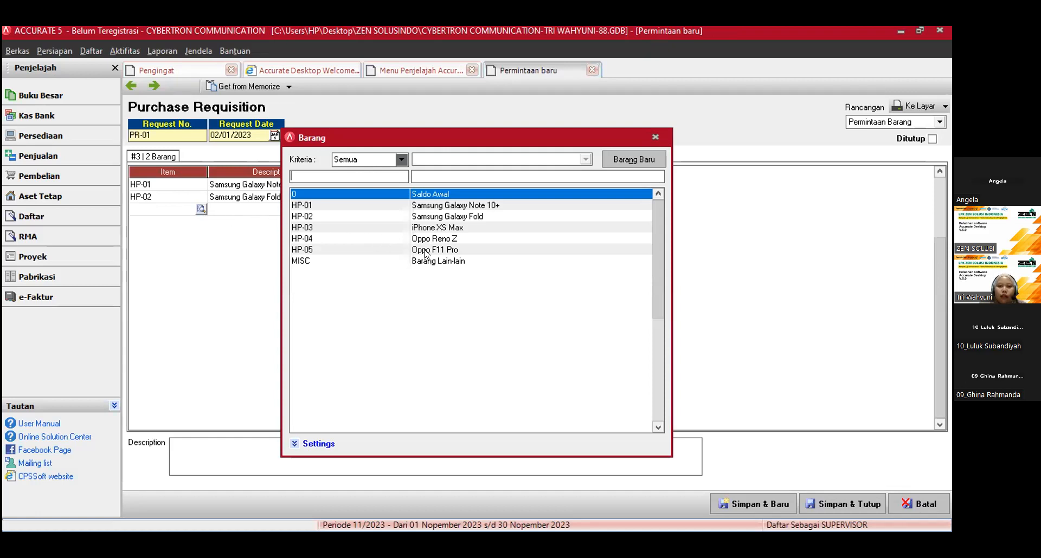
click(426, 228)
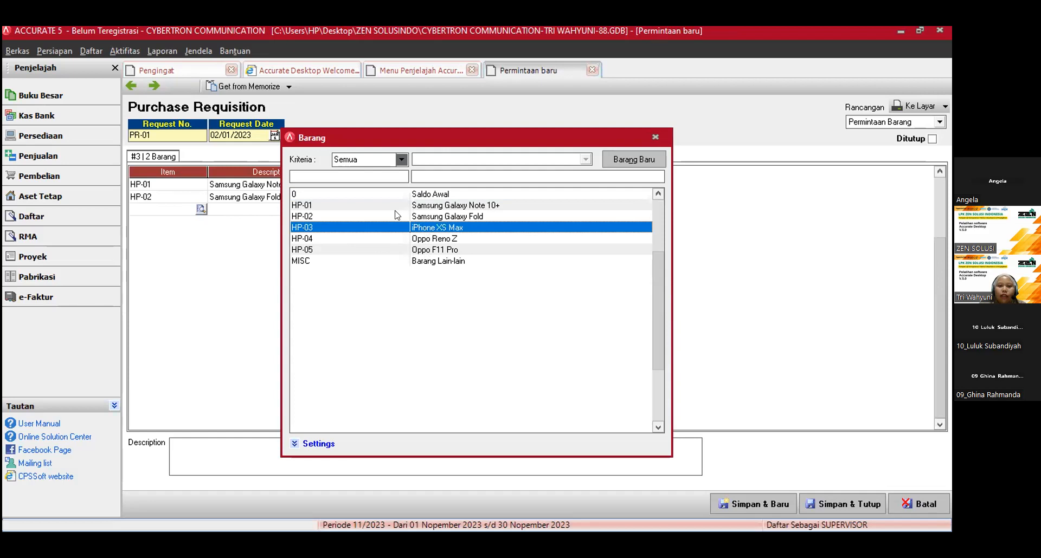
key(Return)
click(362, 211)
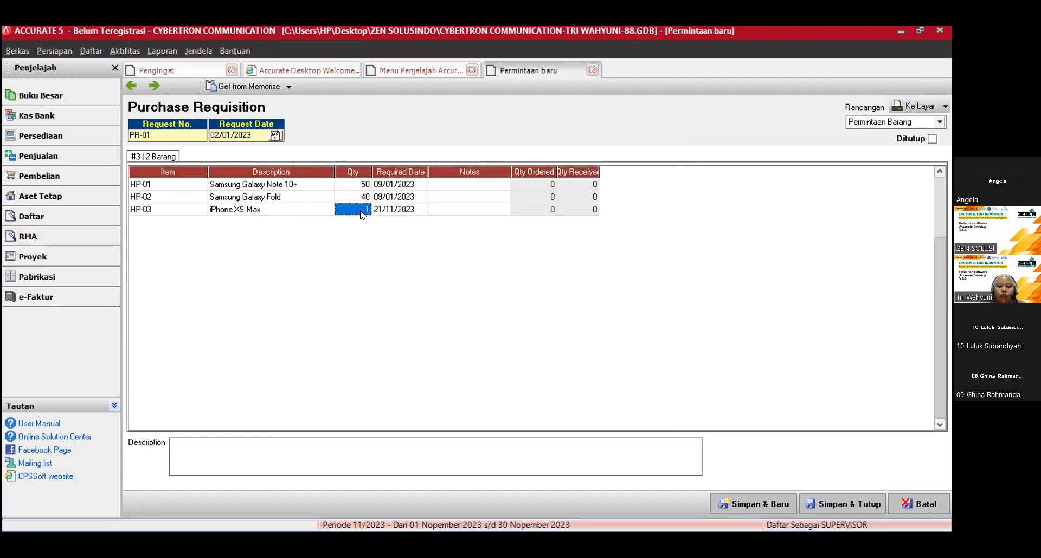
text(50)
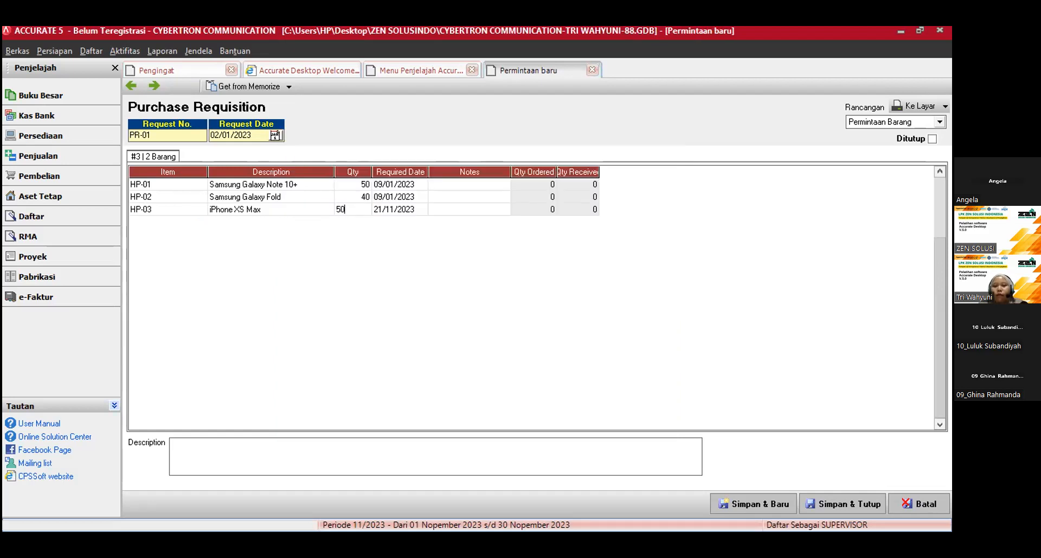
Step: Set the HP-03 line's required date to 09/01/2023 and save requisition PR-01, continuing with a new blank requisition
click(395, 213)
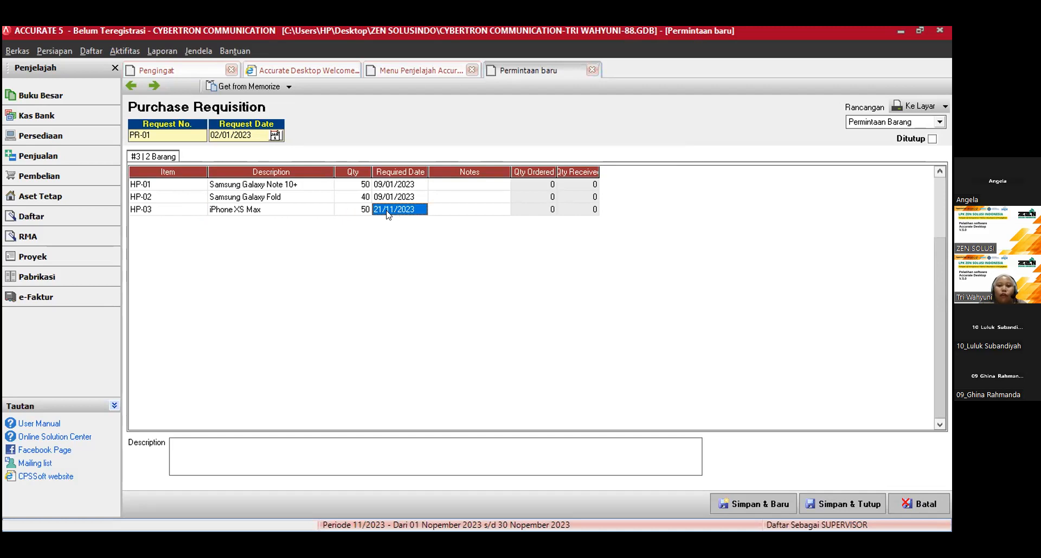
text(09/01/2023)
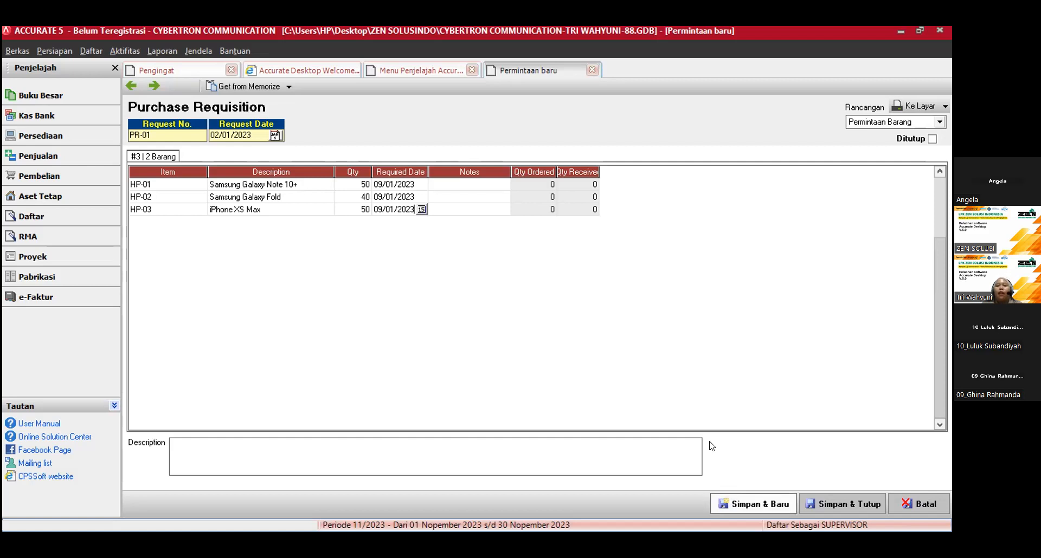
click(753, 504)
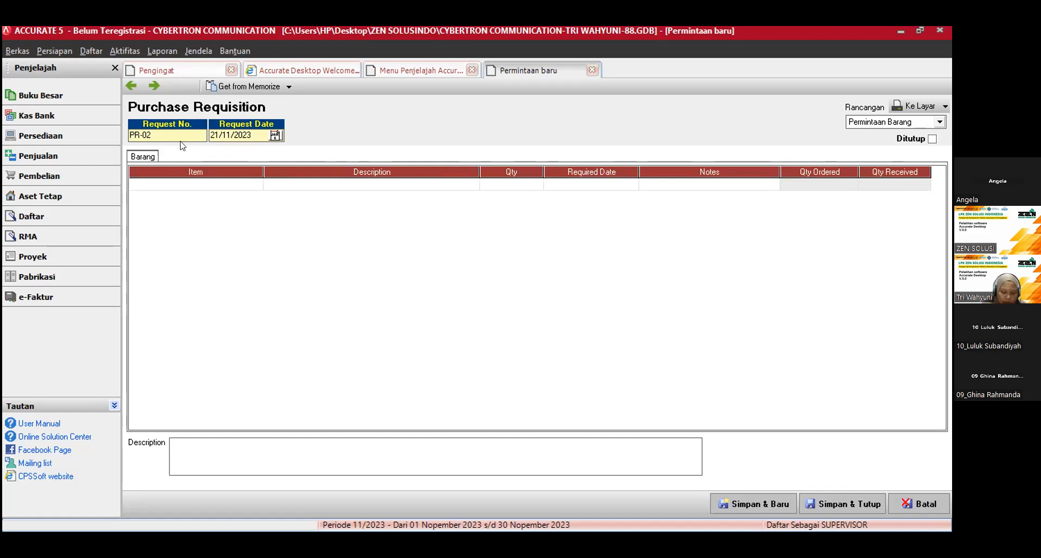
Step: Set the request date of purchase requisition PR-02 to 02/01/2023
click(231, 134)
text(02/01/2)
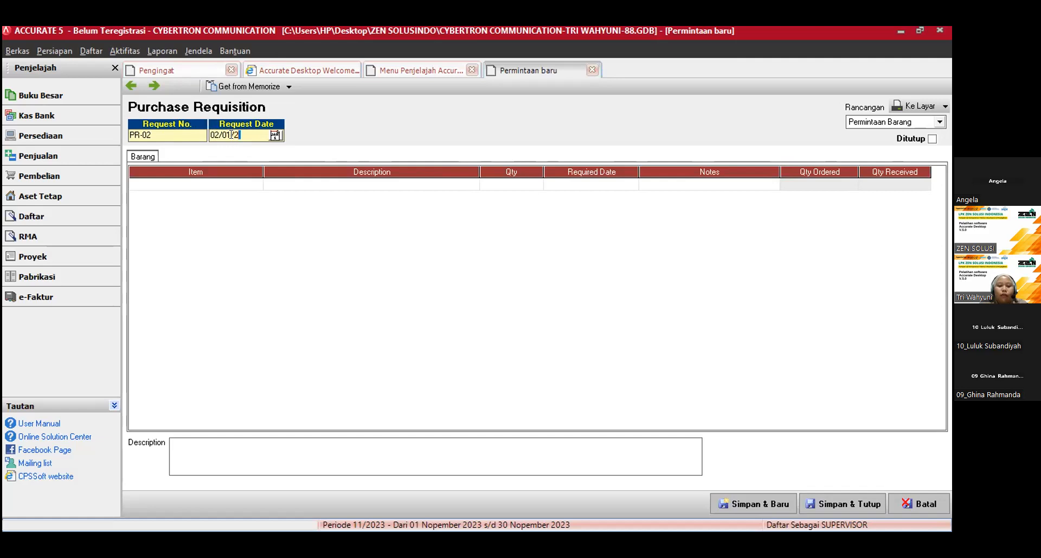
text(023)
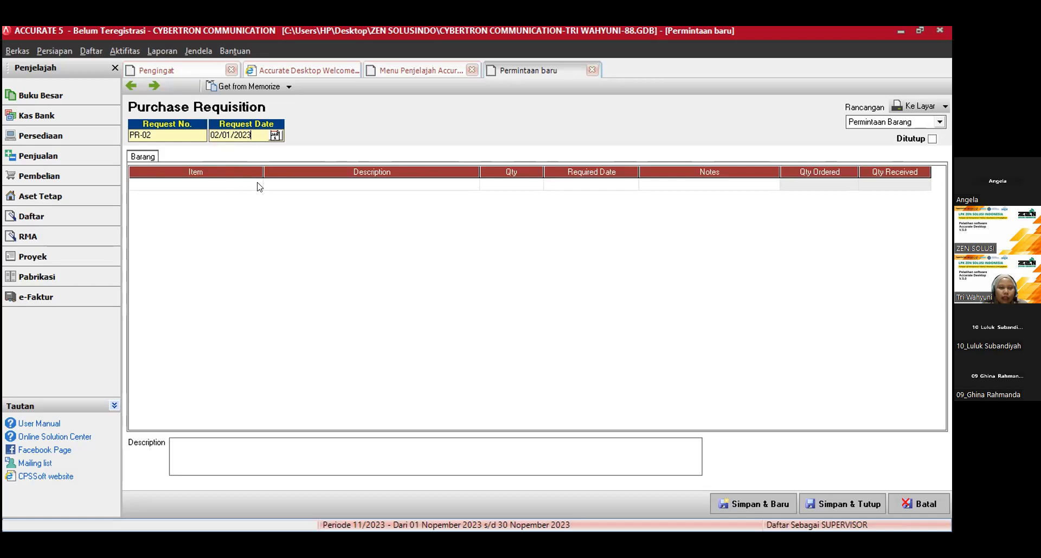
Step: Add the miscellaneous item MISC (Barang Lain-lain) as the first line of requisition PR-02
click(242, 186)
click(257, 185)
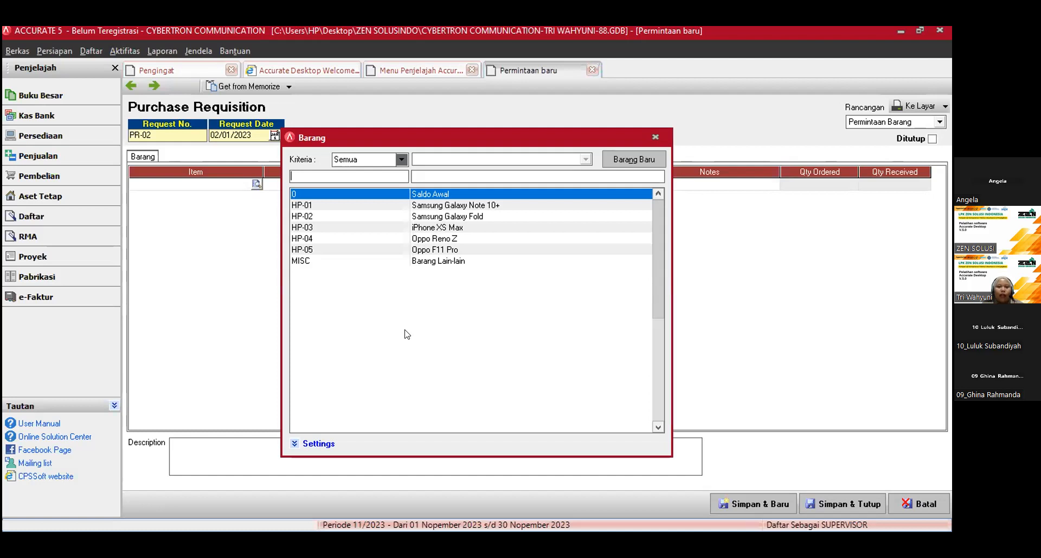
click(418, 262)
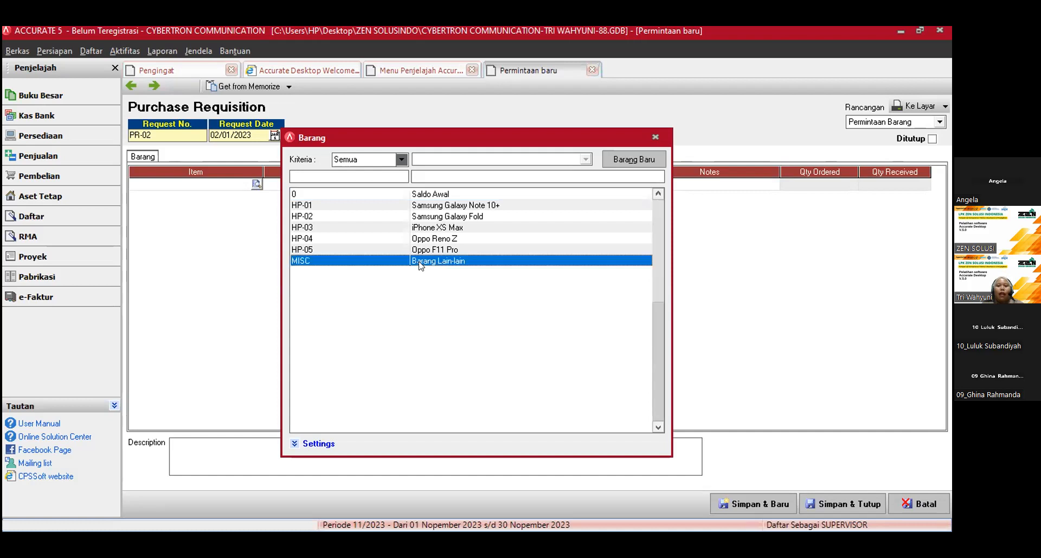
double_click(416, 261)
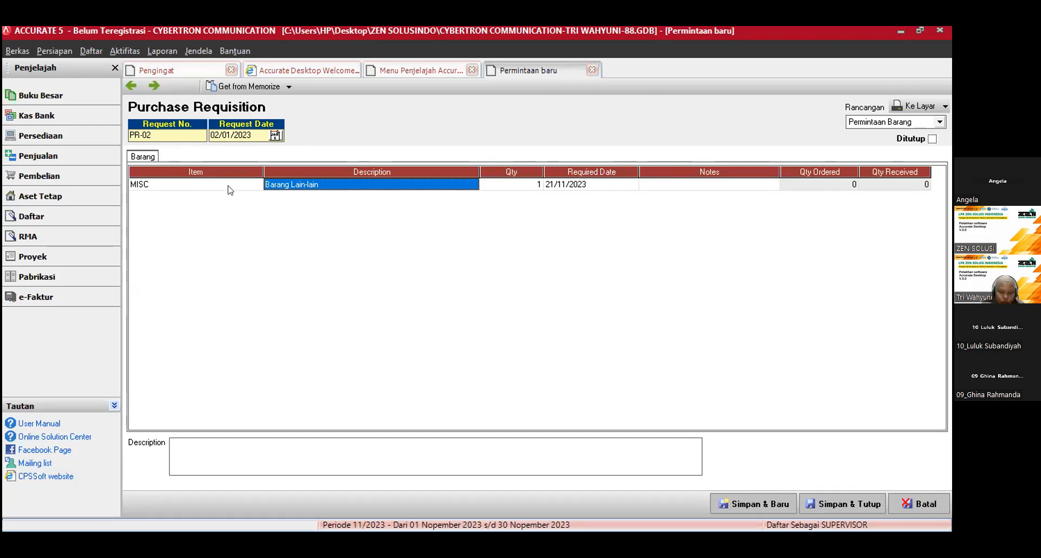
Step: Replace the MISC line's description with "Xiaomi Redmi Note 7" and set its quantity to 5
double_click(269, 185)
drag(346, 180, 242, 191)
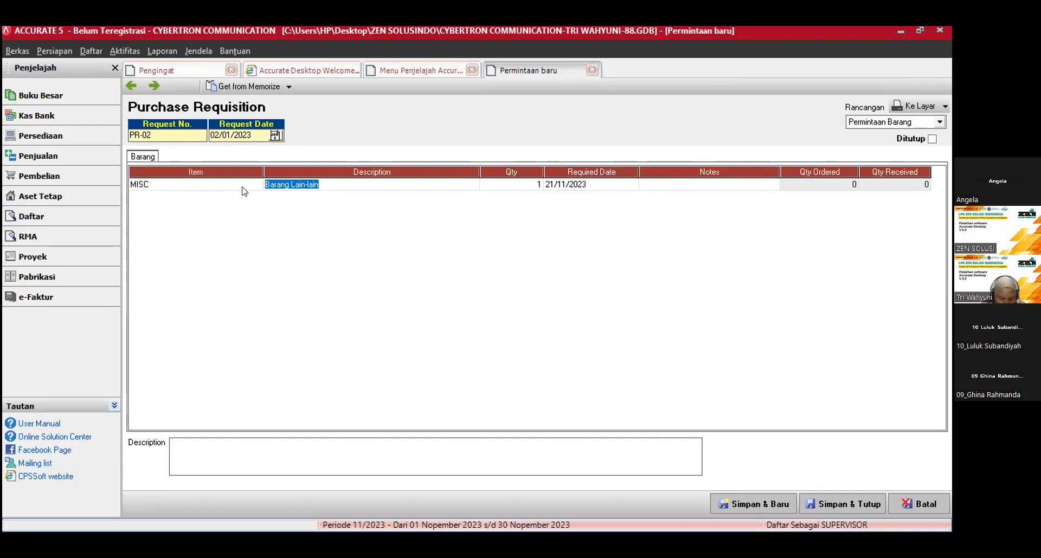
text(X)
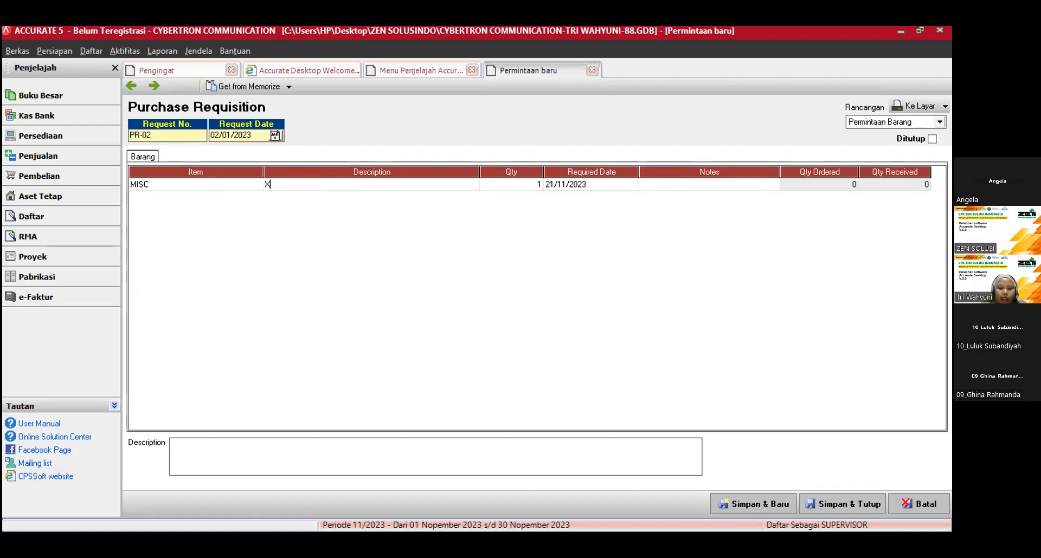
text(iaomi REdmi no)
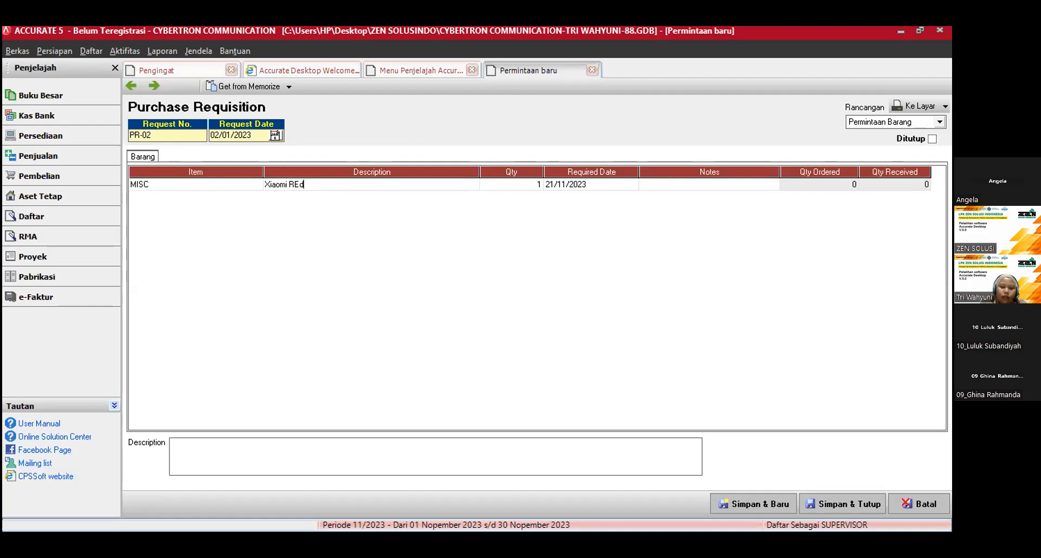
key(BackSpace)
key(BackSpace)
key(BackSpace)
key(BackSpace)
key(BackSpace)
key(BackSpace)
key(BackSpace)
text(edmi Note 7)
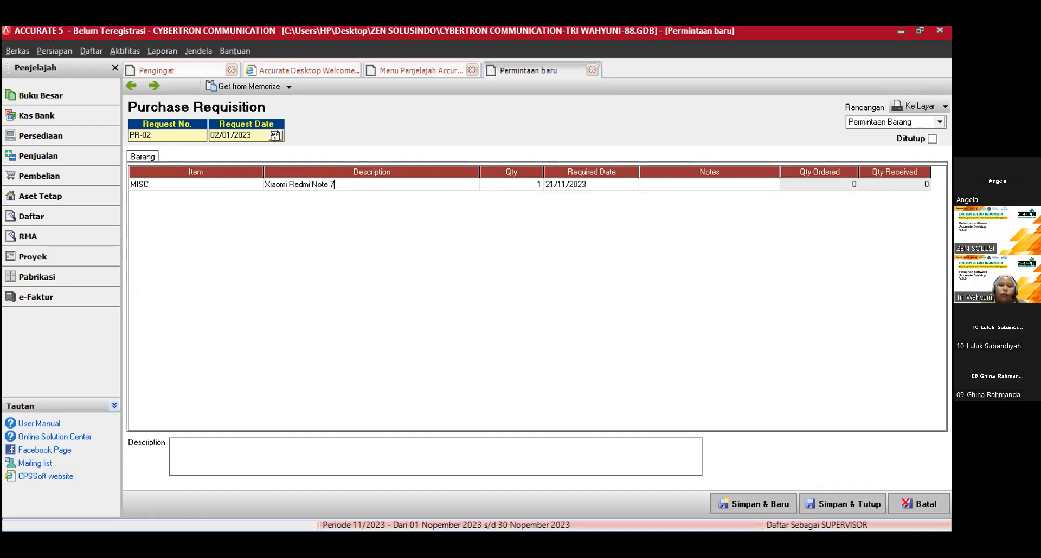
click(529, 186)
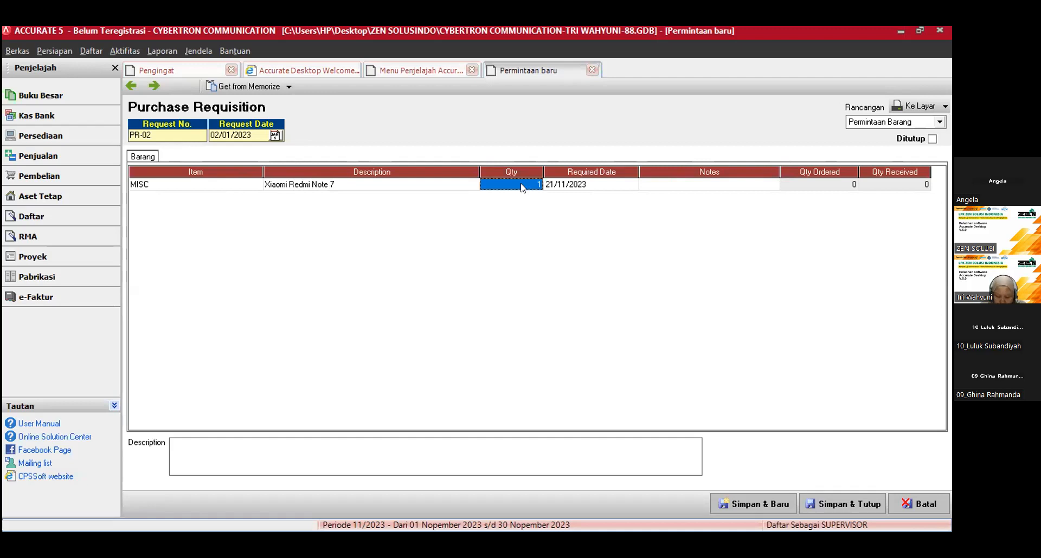
text(5)
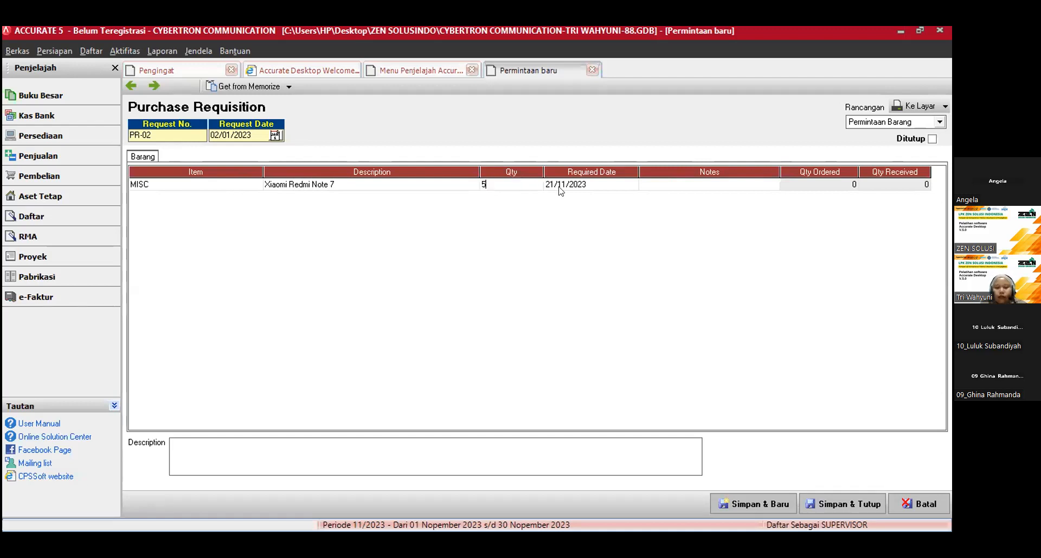
Step: Set the required date of the Xiaomi Redmi Note 7 line to 10/01/2023
click(588, 186)
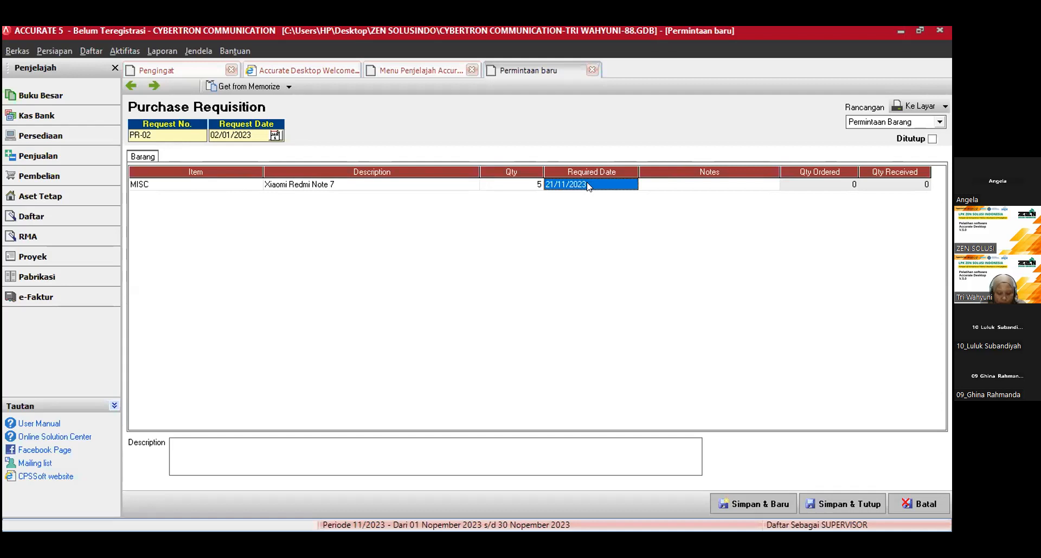
text(10)
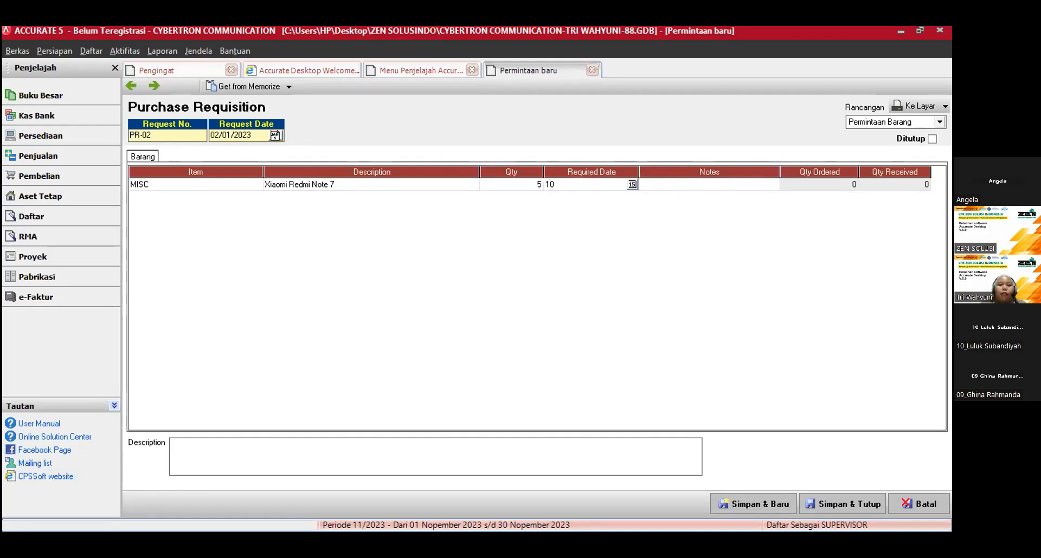
text(/01/2023)
click(251, 182)
click(708, 186)
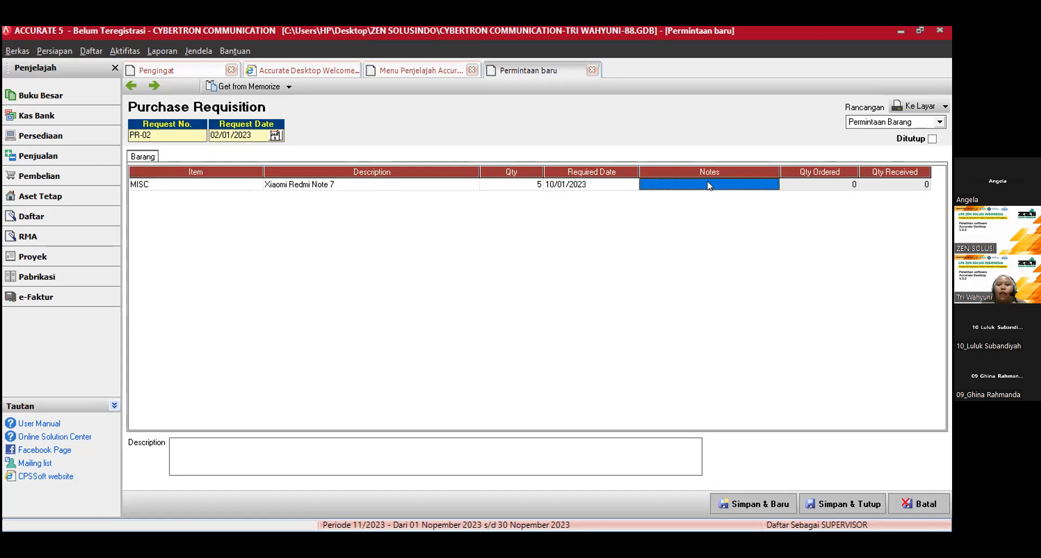
Step: Add a second MISC item line to the requisition and change its description to Huawei P30 Pro
key(Tab)
key(Tab)
key(Tab)
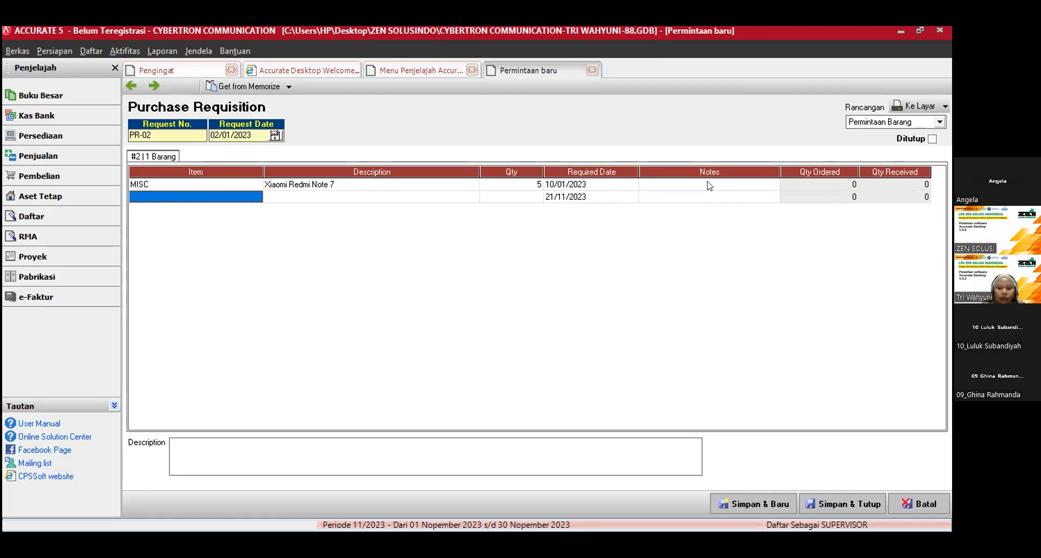
key(Tab)
key(shift+Tab)
click(252, 196)
click(256, 197)
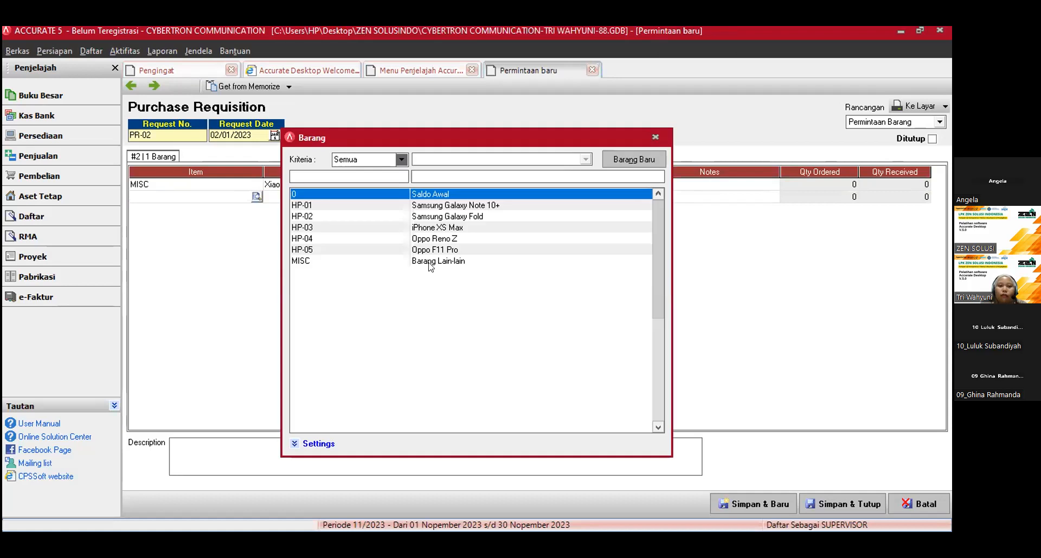
click(433, 262)
double_click(432, 263)
double_click(312, 195)
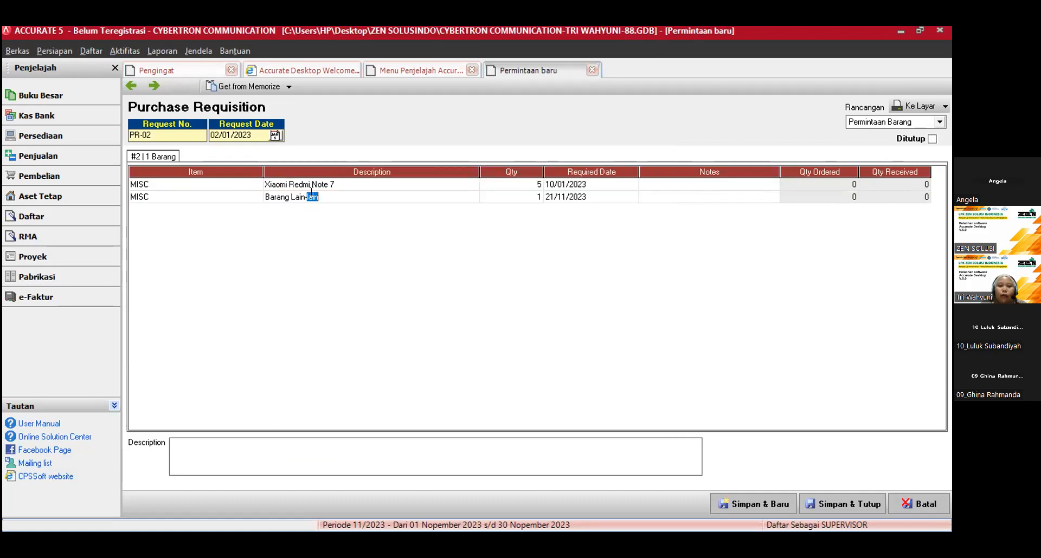
drag(334, 191, 258, 198)
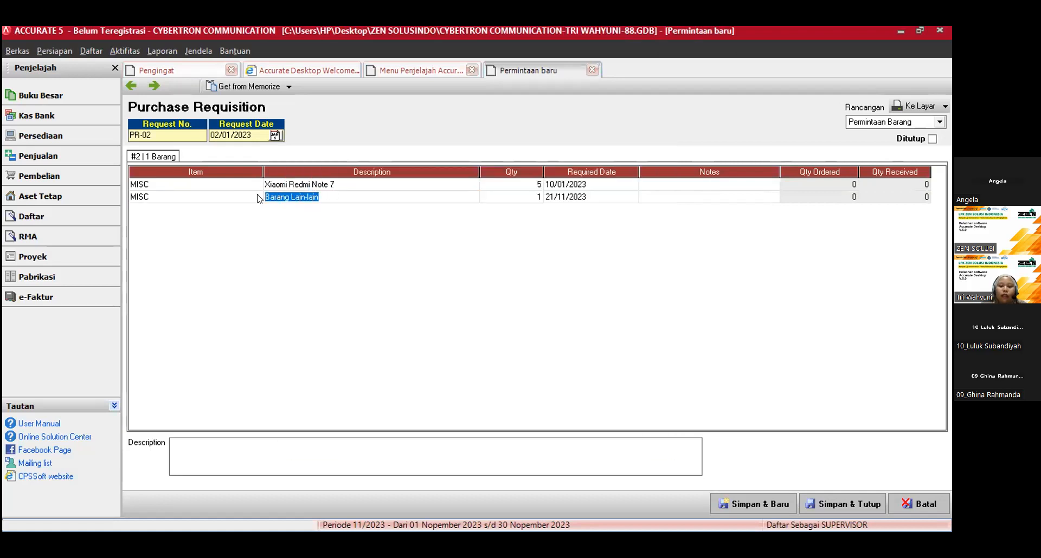
text(Huawei)
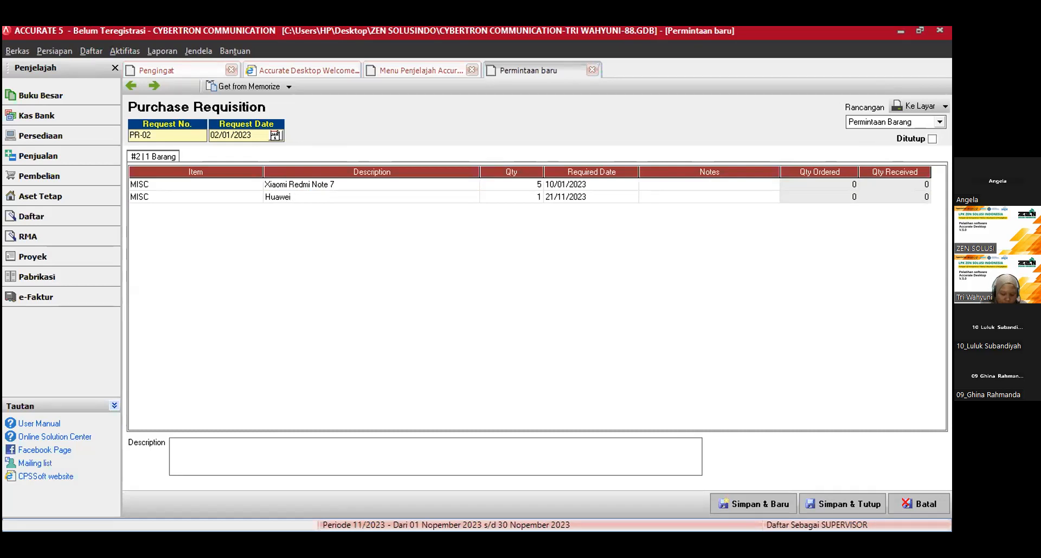
text( P30 Pro)
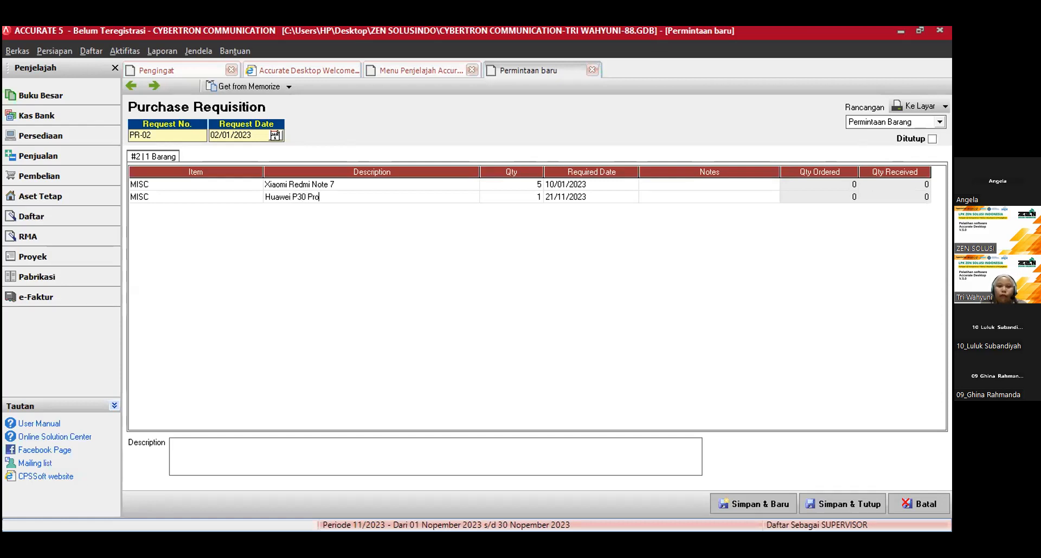
Step: Set the Huawei P30 Pro line's quantity to 3 and its required date to 10/01/2023
click(530, 198)
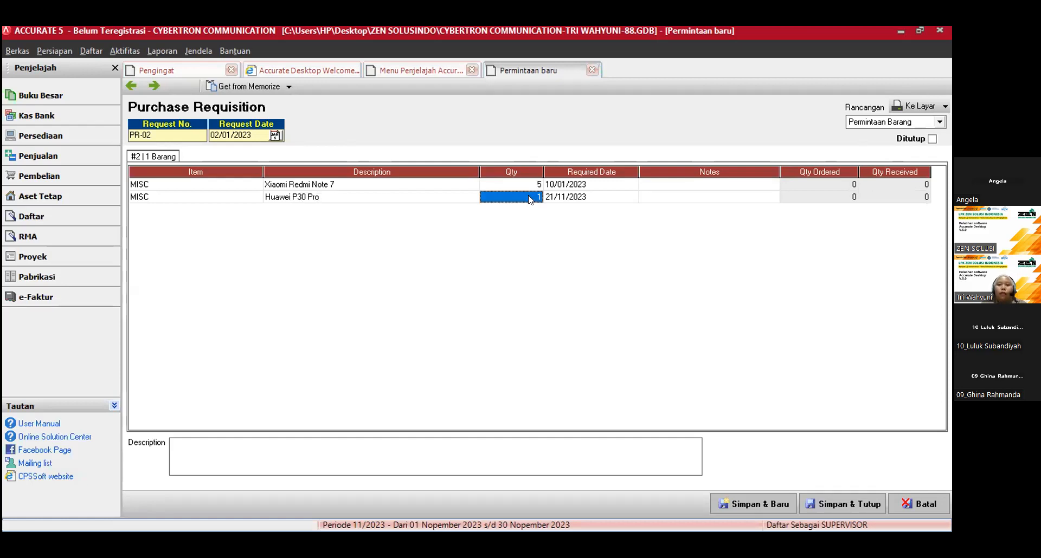
text(3)
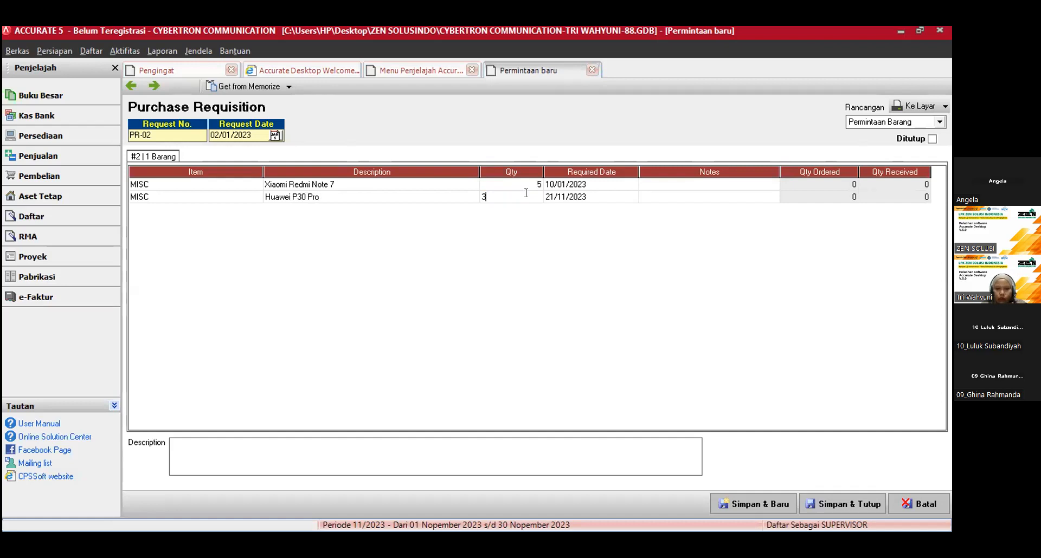
click(571, 199)
click(573, 199)
drag(587, 198, 534, 203)
text(10/01)
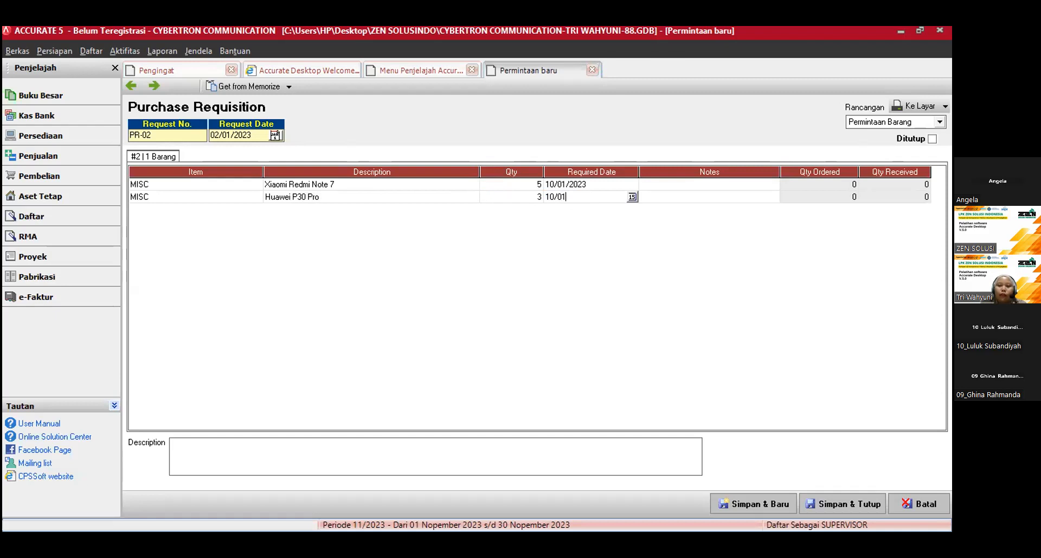
text(/2023)
key(Tab)
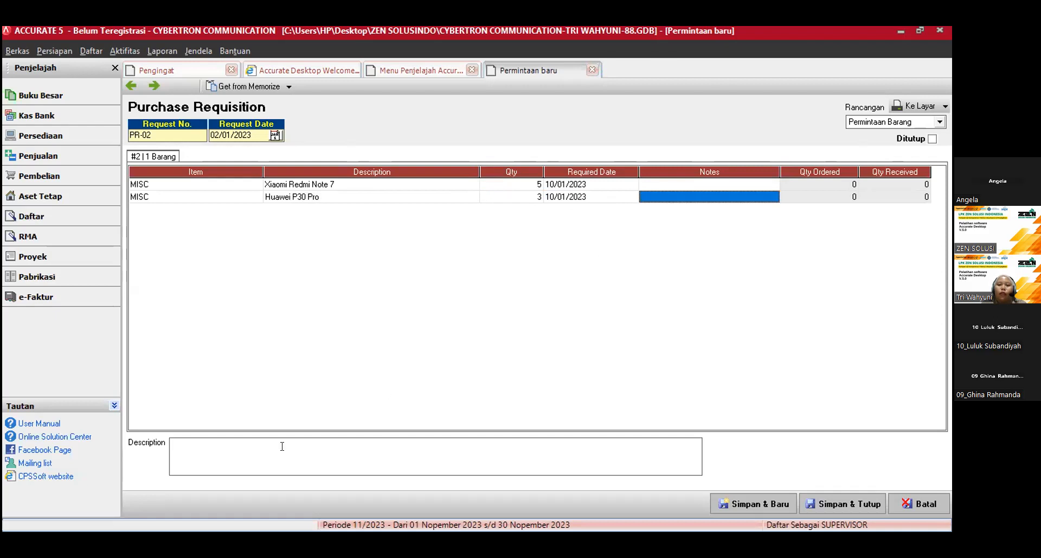
Step: Describe the requisition as "Kebutuhan Komunikasi di Lapangan", then save and close it
click(190, 448)
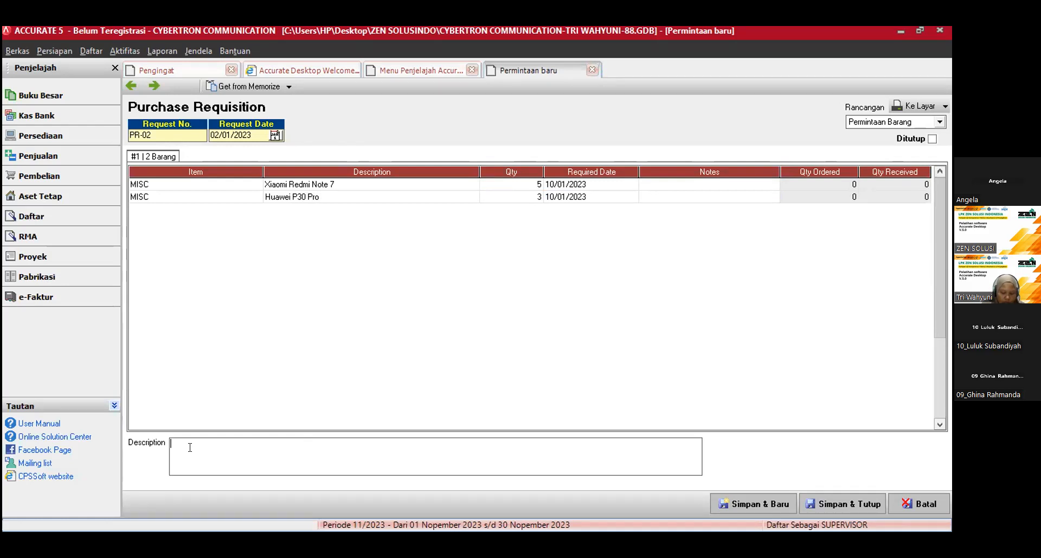
text(K)
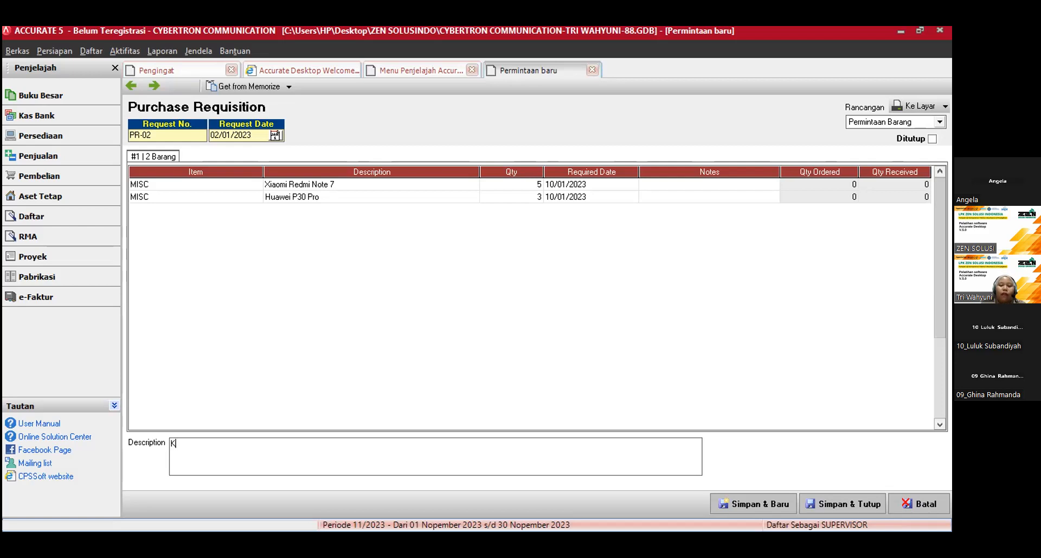
text(ebutuhan)
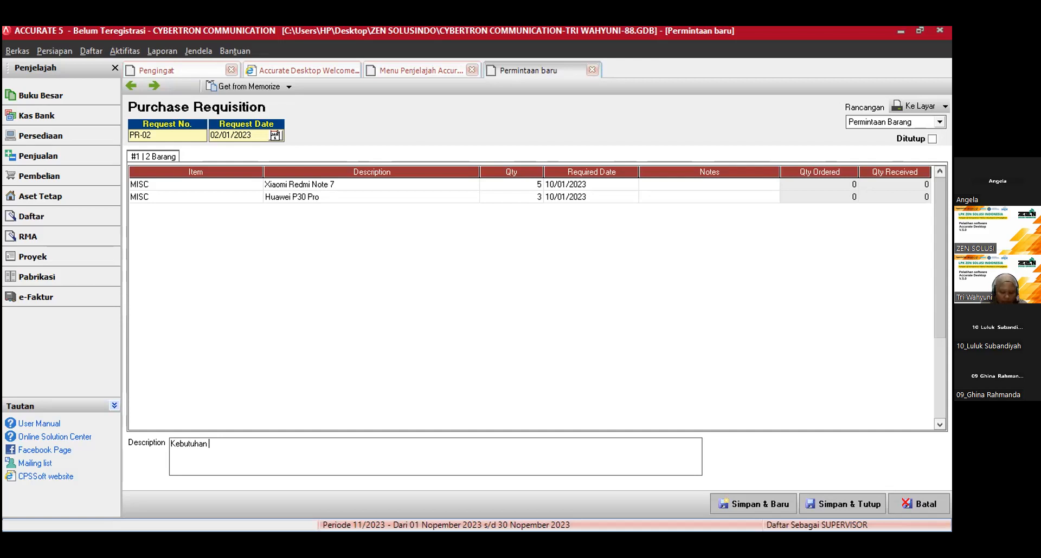
text(KOm)
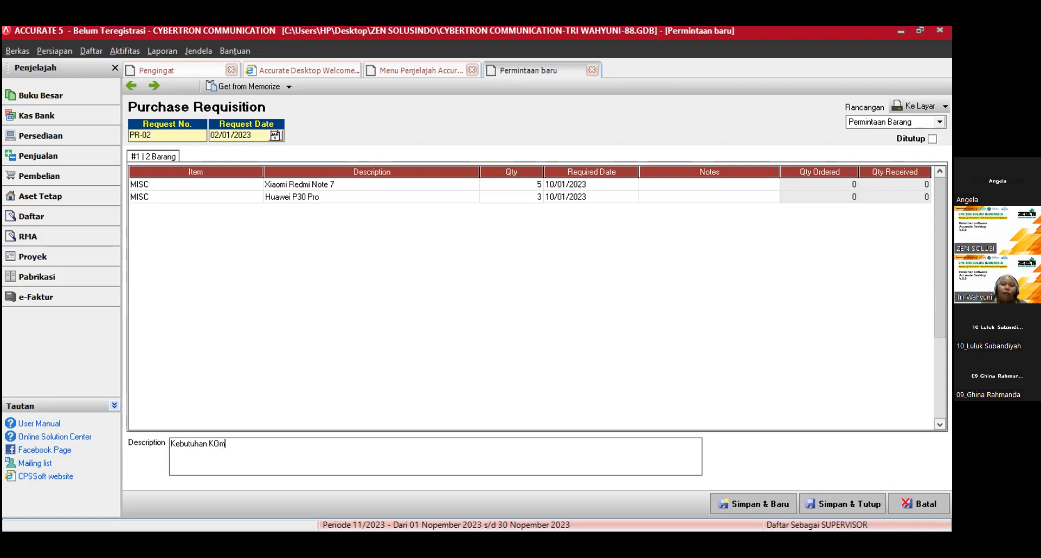
key(BackSpace)
key(BackSpace)
text(omunikasi di Lapangan)
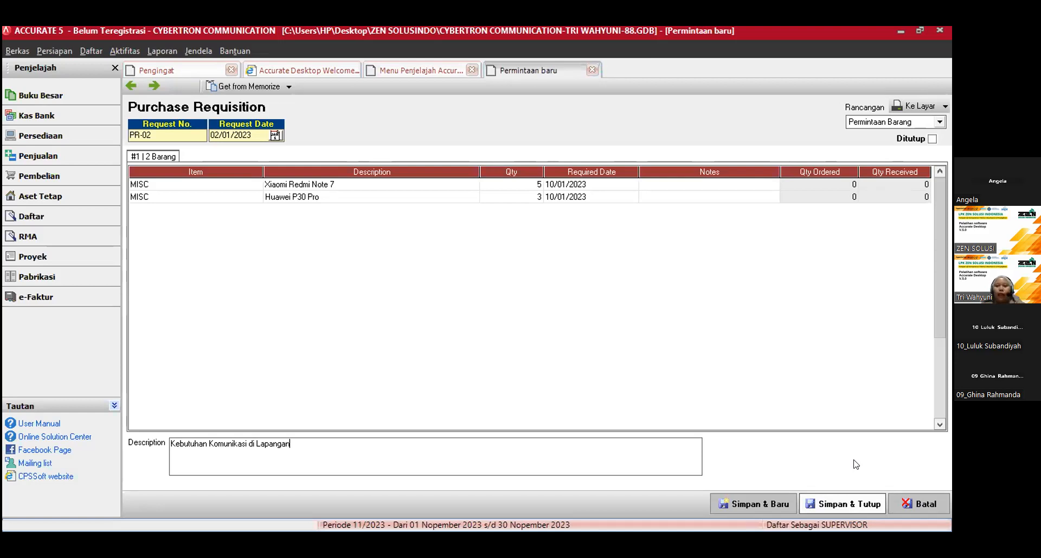
click(847, 504)
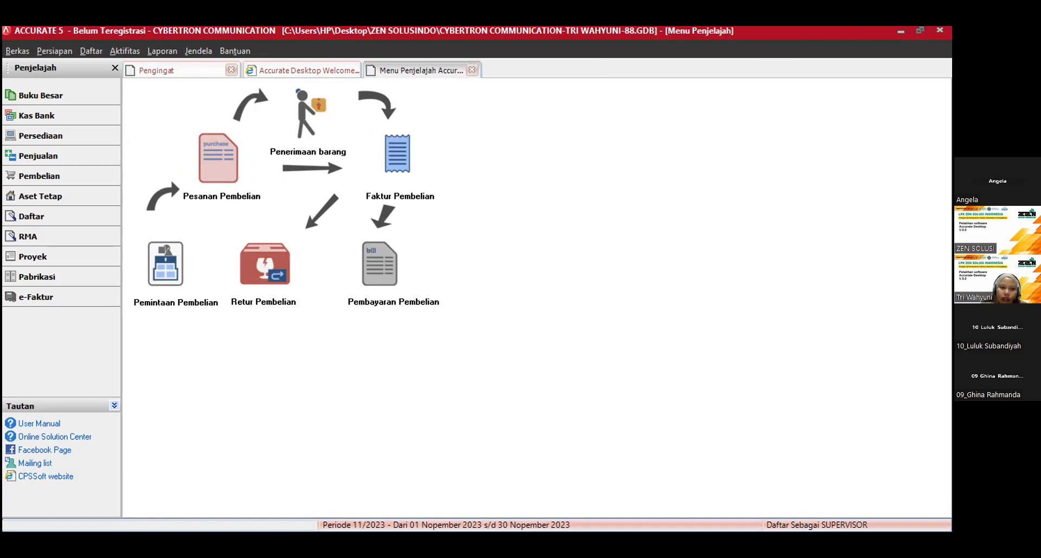
Step: Start a new purchase order and choose Samsung Telecom as the vendor
click(918, 30)
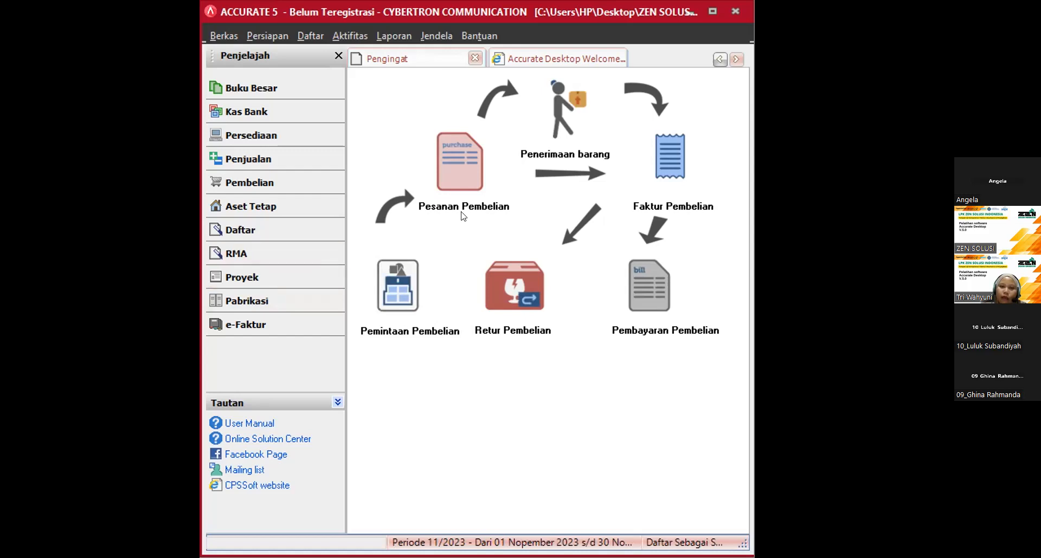
click(451, 182)
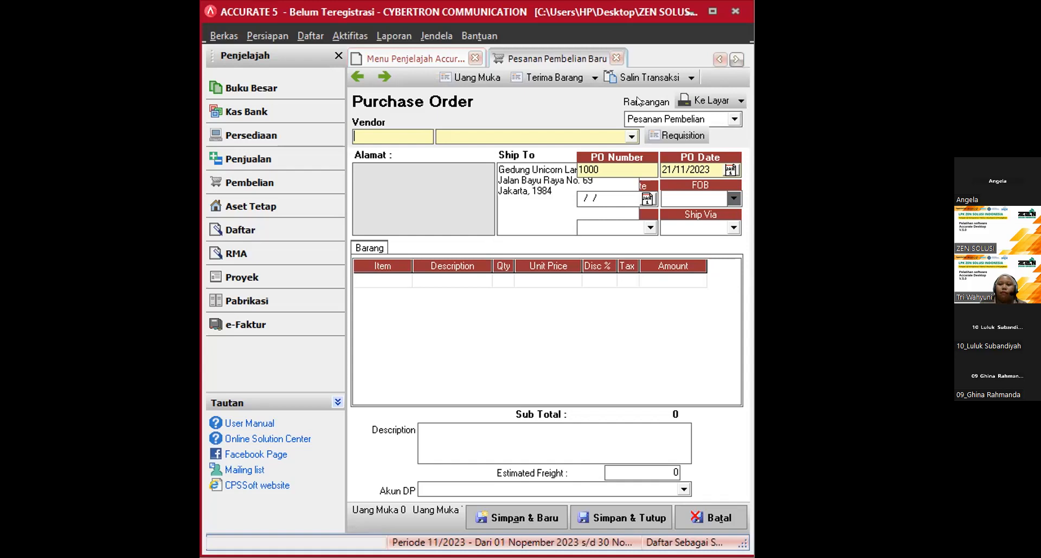
click(711, 12)
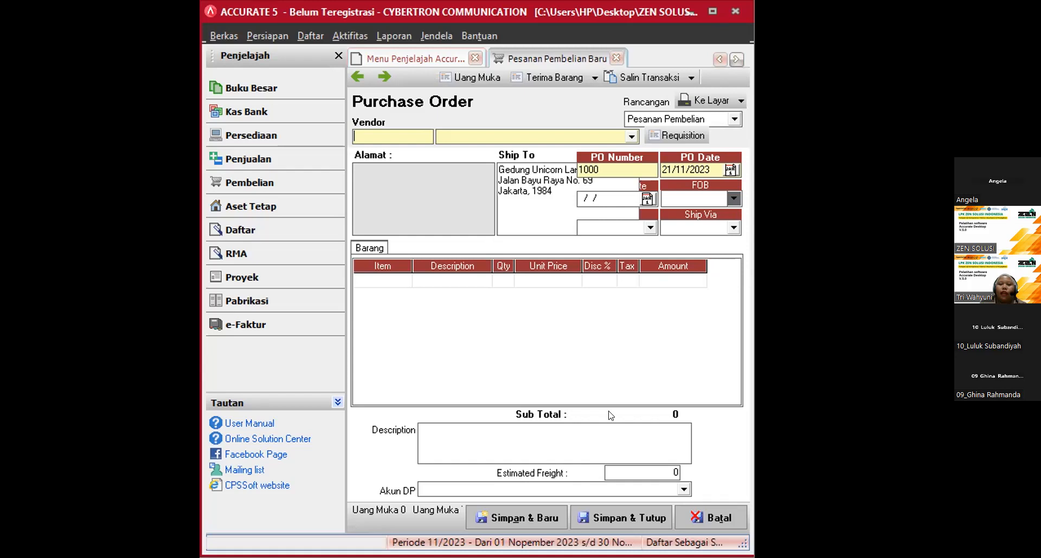
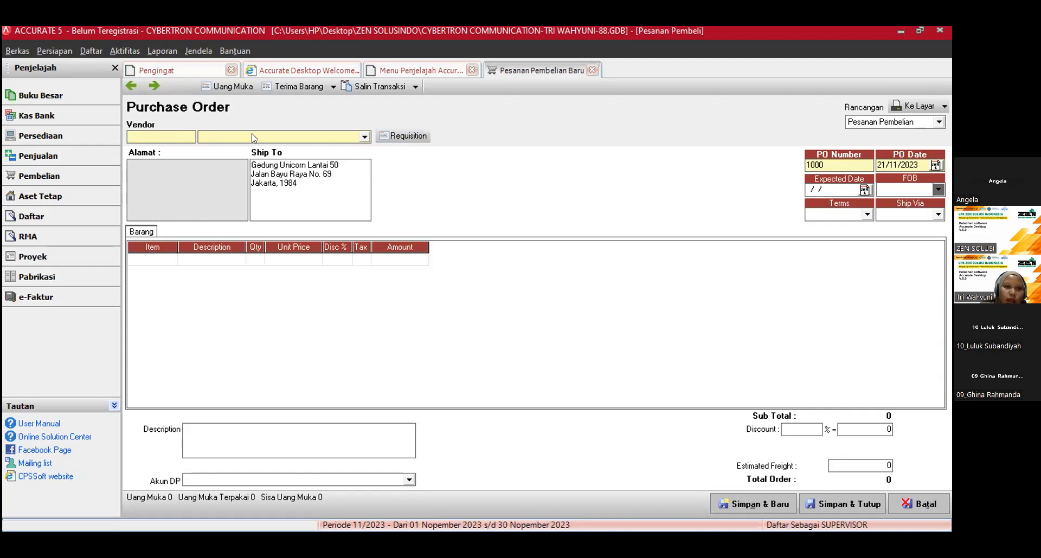
click(366, 137)
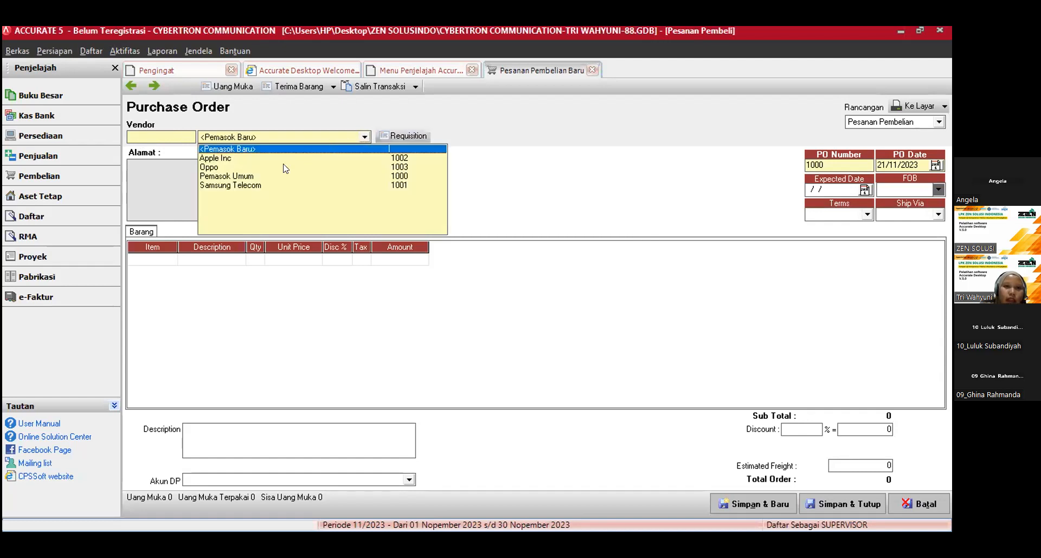
click(239, 183)
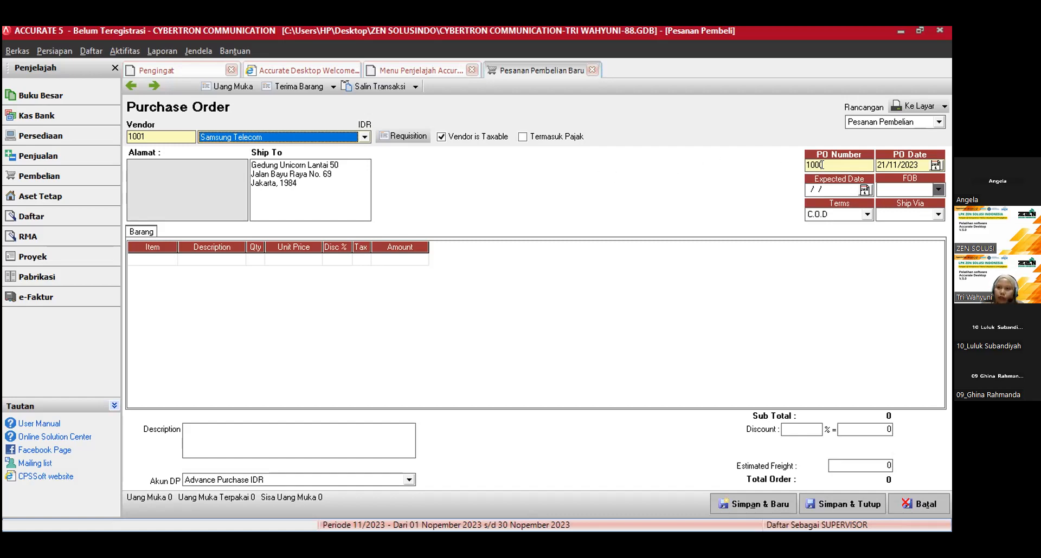
Step: Enter the purchase order number and set the PO date to 03/01/2023
double_click(821, 165)
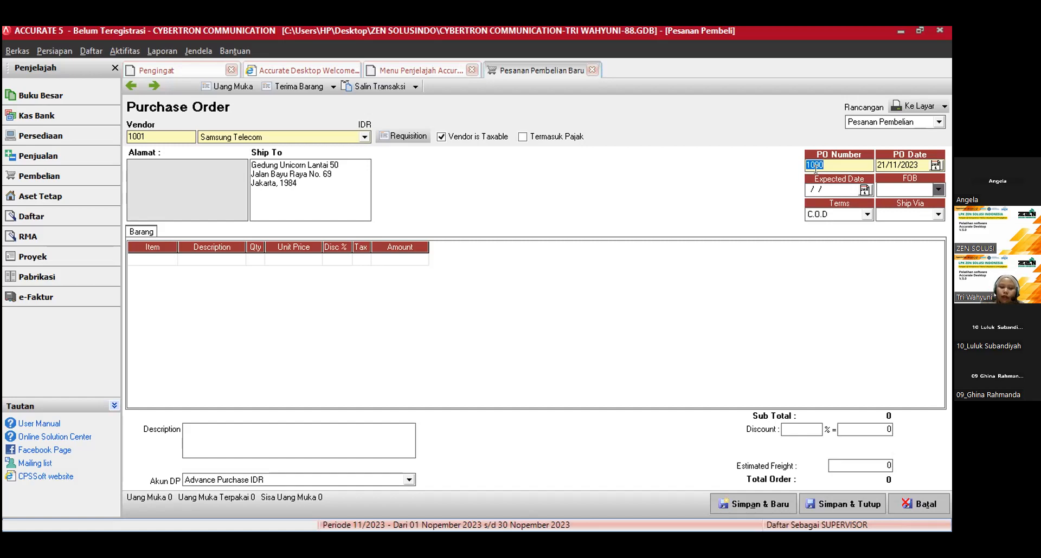
text(PO-01)
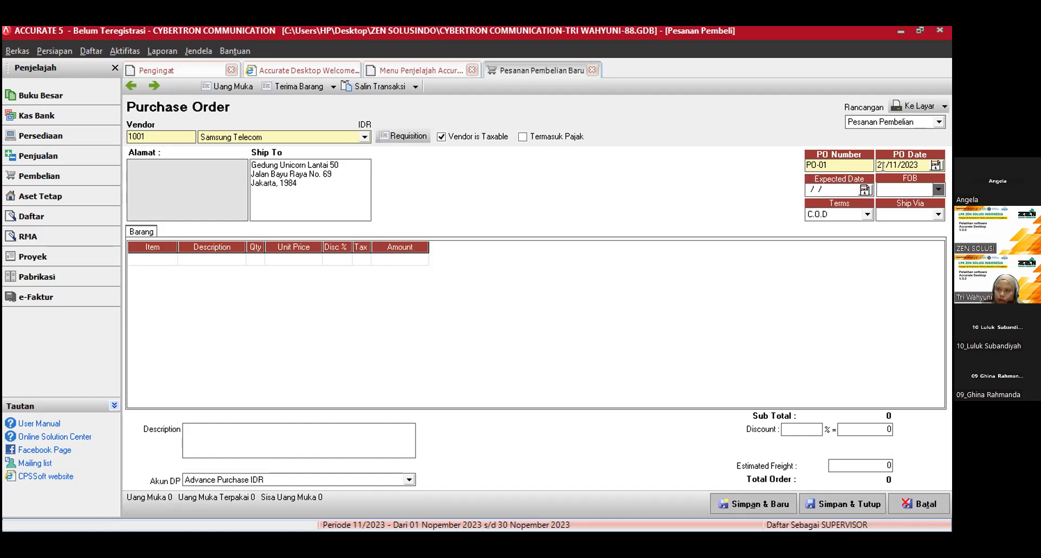
click(887, 160)
text(03/ /)
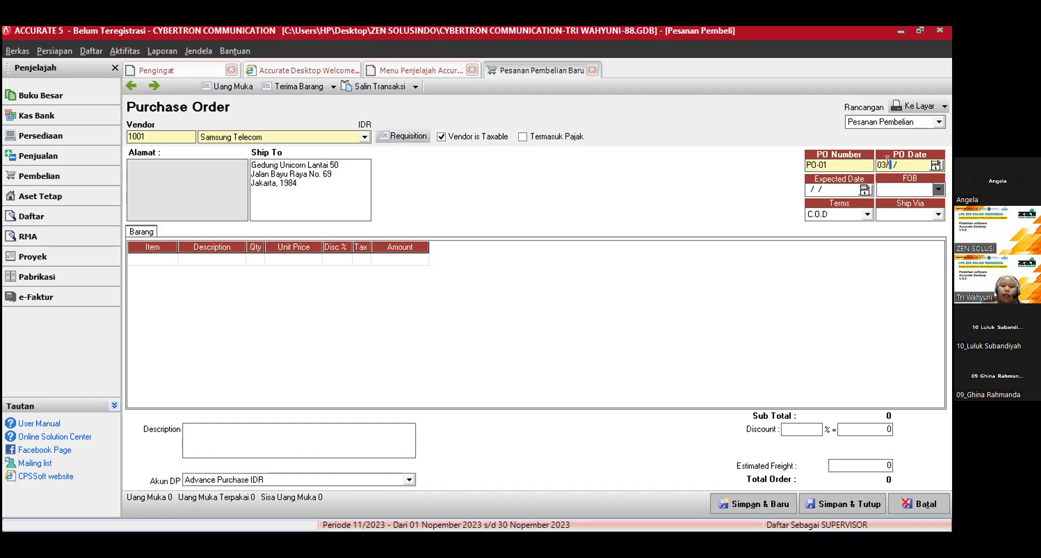
text(01)
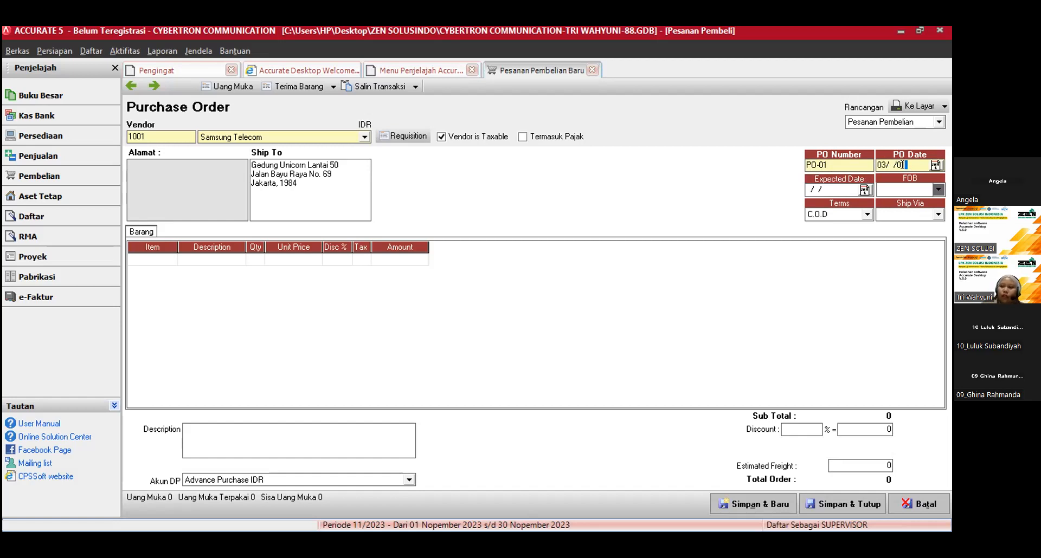
click(892, 166)
text(01/2023)
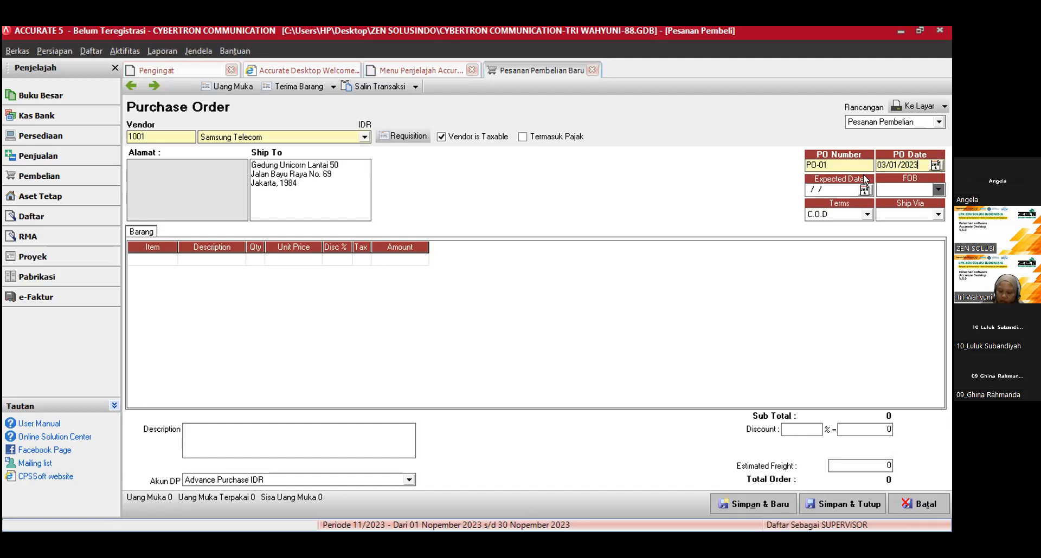
Step: Set the purchase order's expected date to 09/01/2023
click(802, 187)
text(09/0)
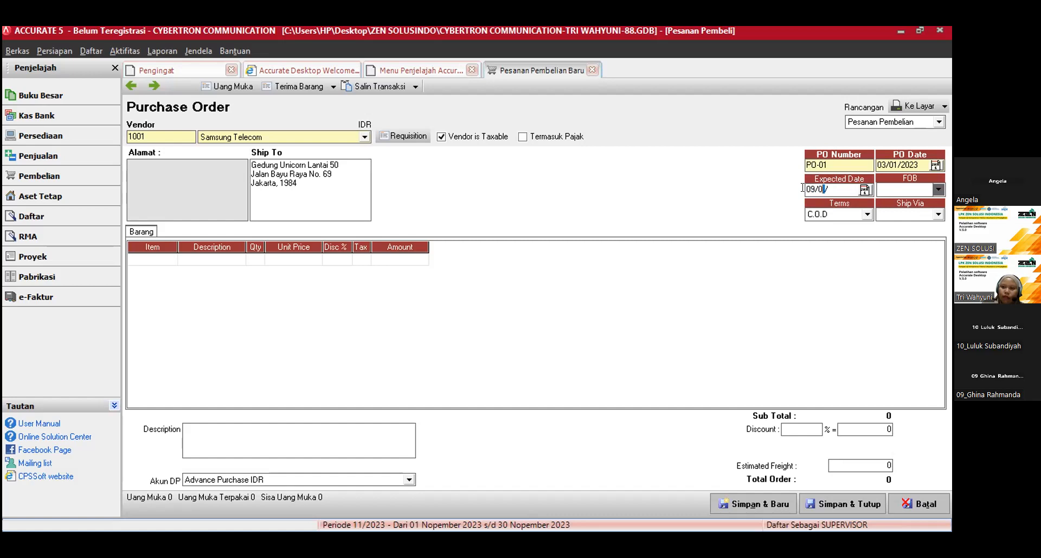
text(1/2023)
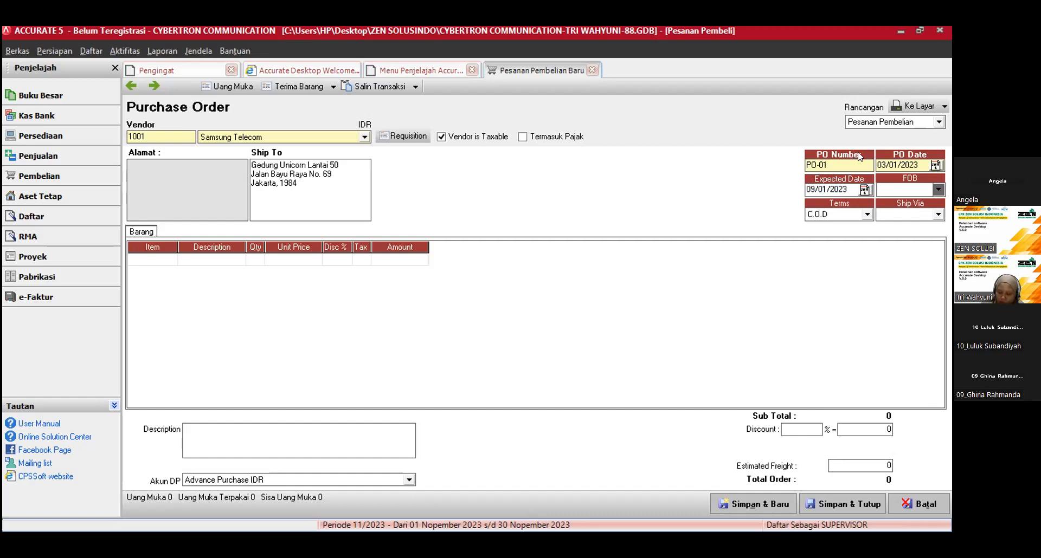
Step: Set the order's FOB to Shipping Point and its payment terms to 2/10 n/30
click(937, 190)
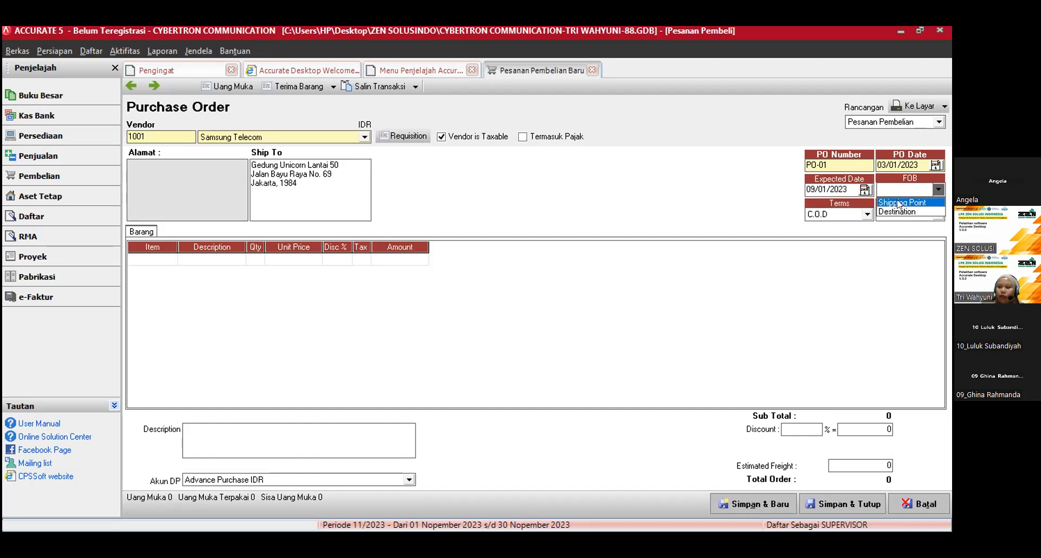
click(898, 204)
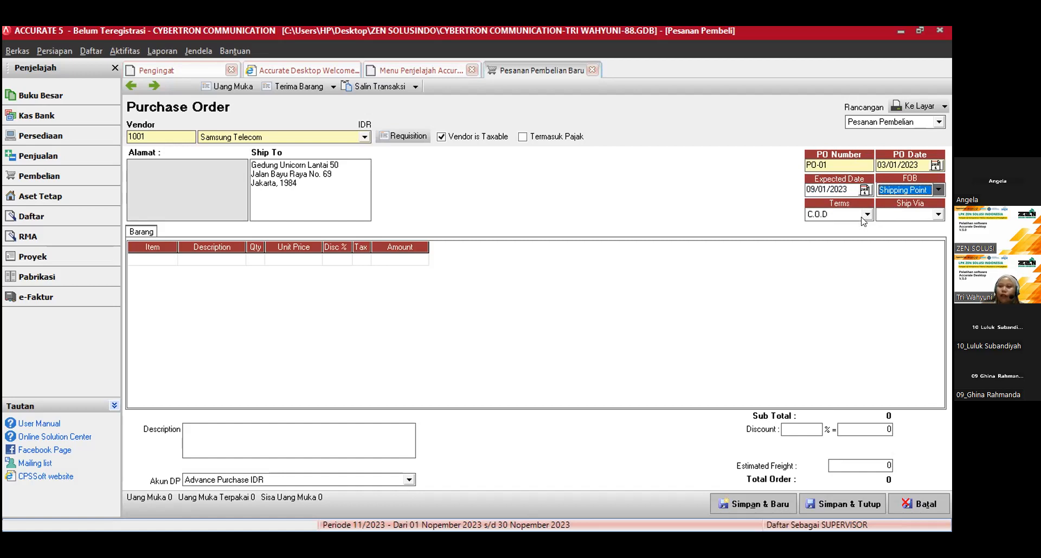
click(862, 217)
click(835, 246)
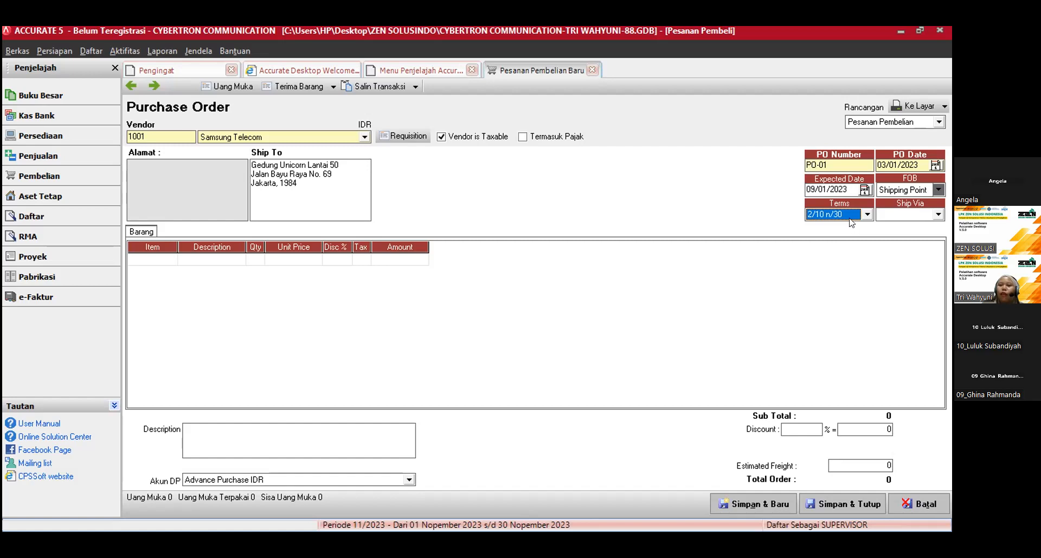
click(867, 214)
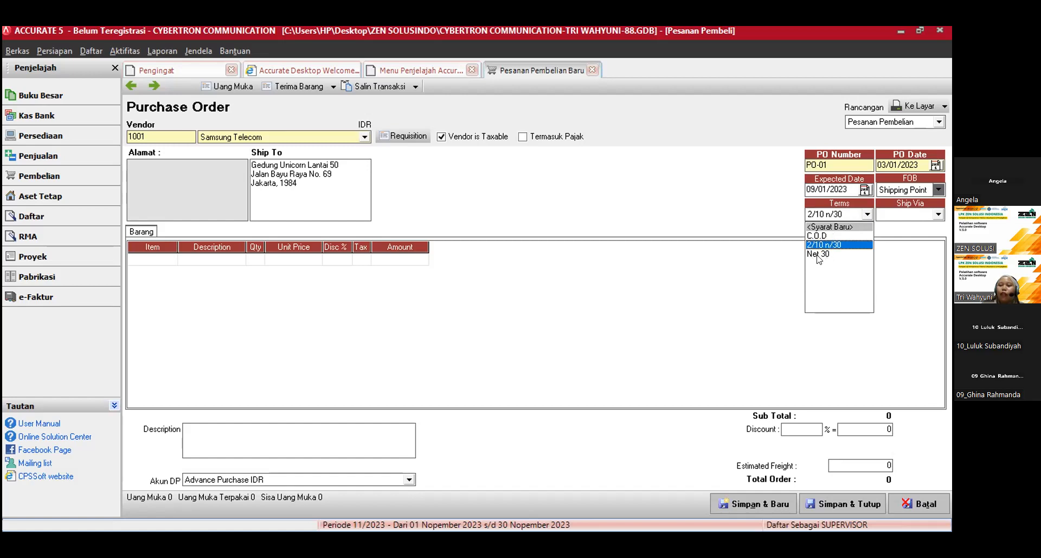
click(751, 222)
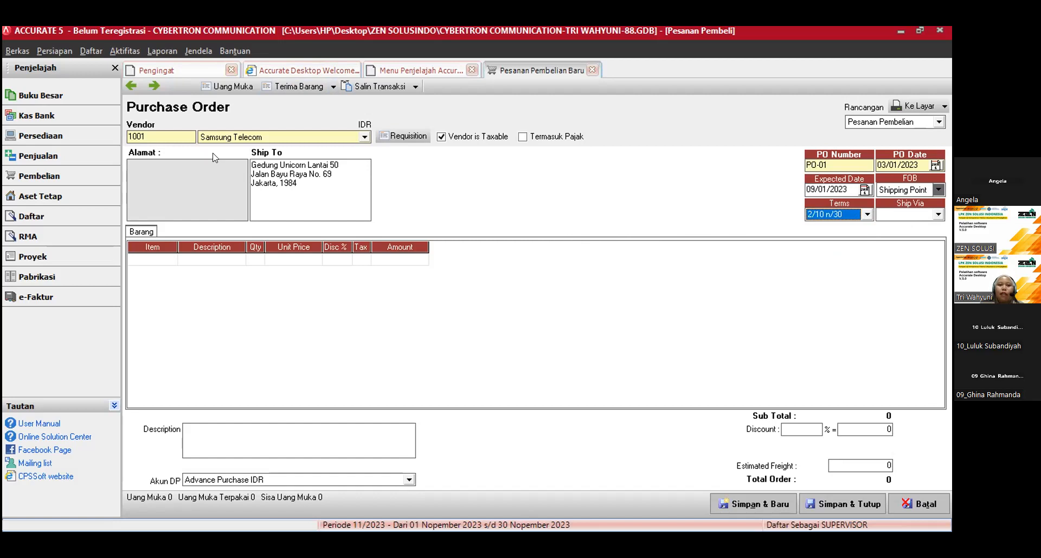
click(398, 141)
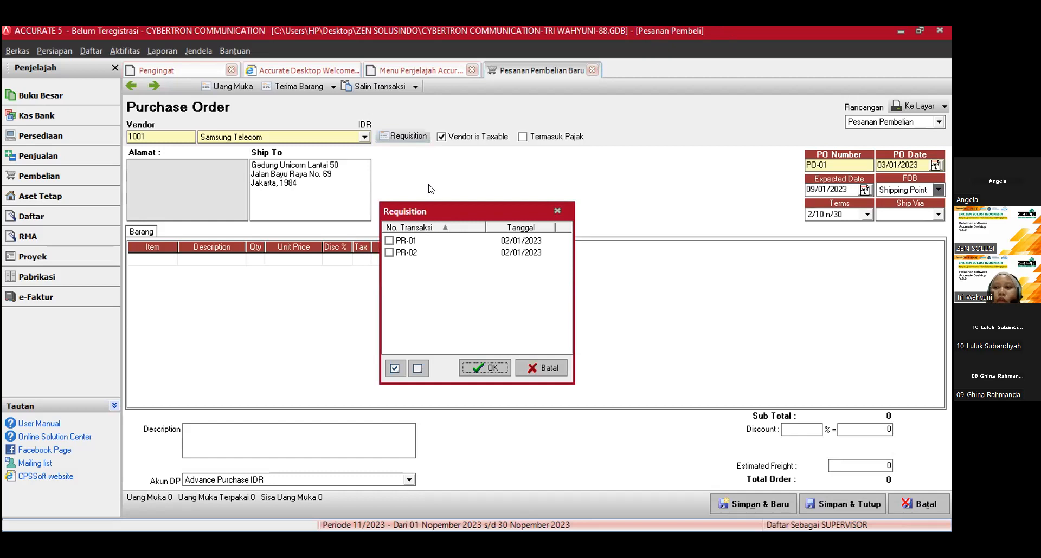
click(557, 210)
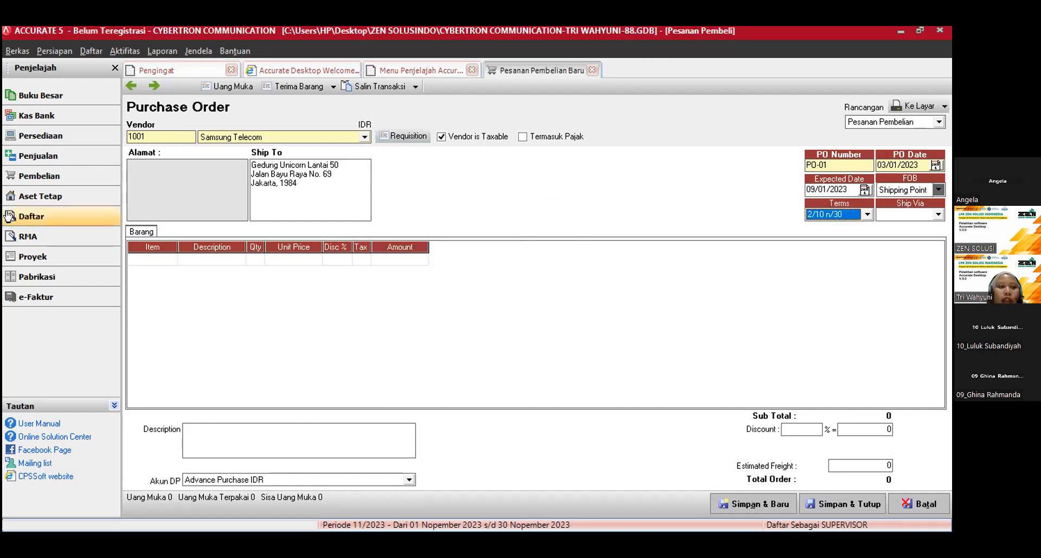
Step: Open the list of payment terms and start a new payment term
click(84, 49)
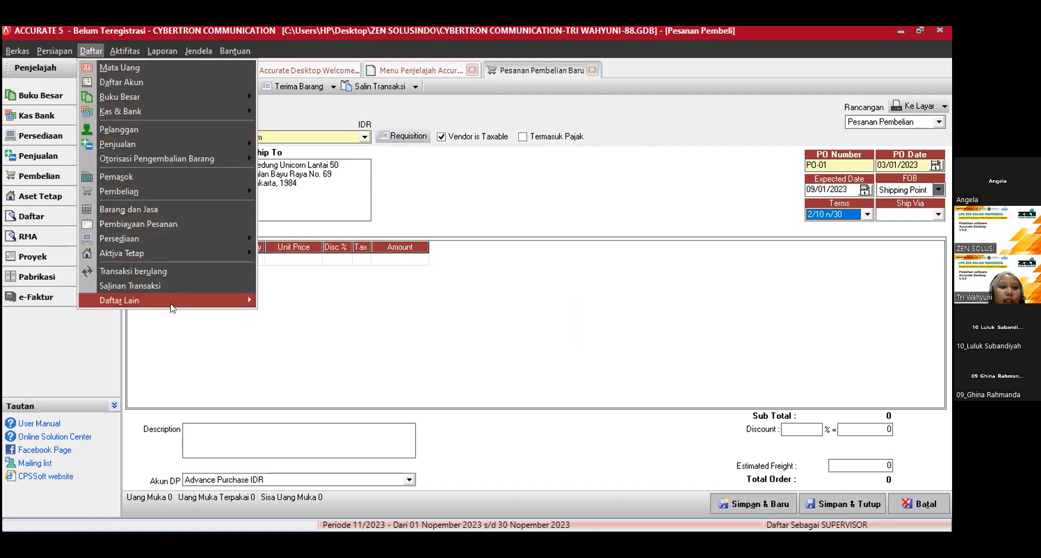
mouse_move(207, 299)
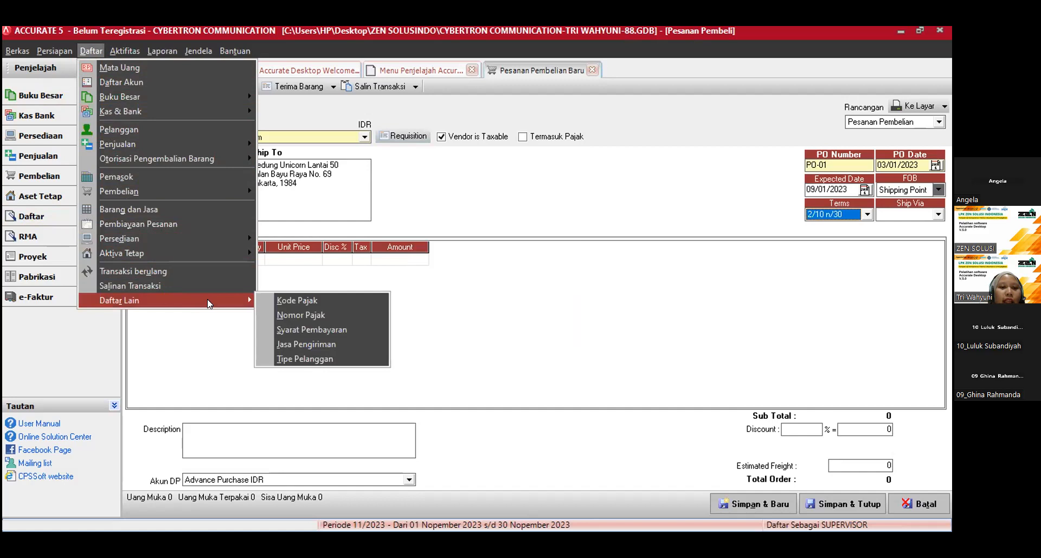
click(305, 329)
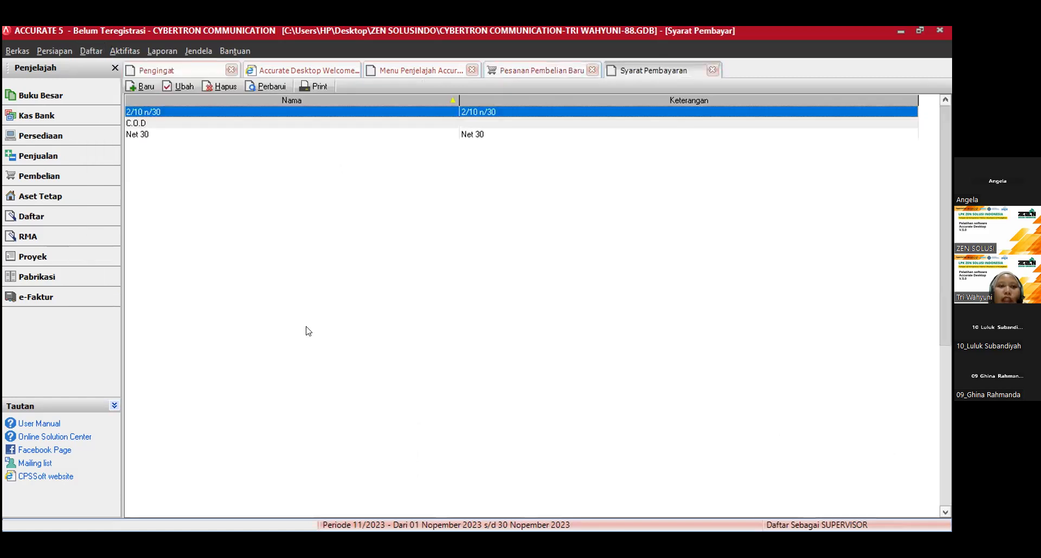
click(140, 90)
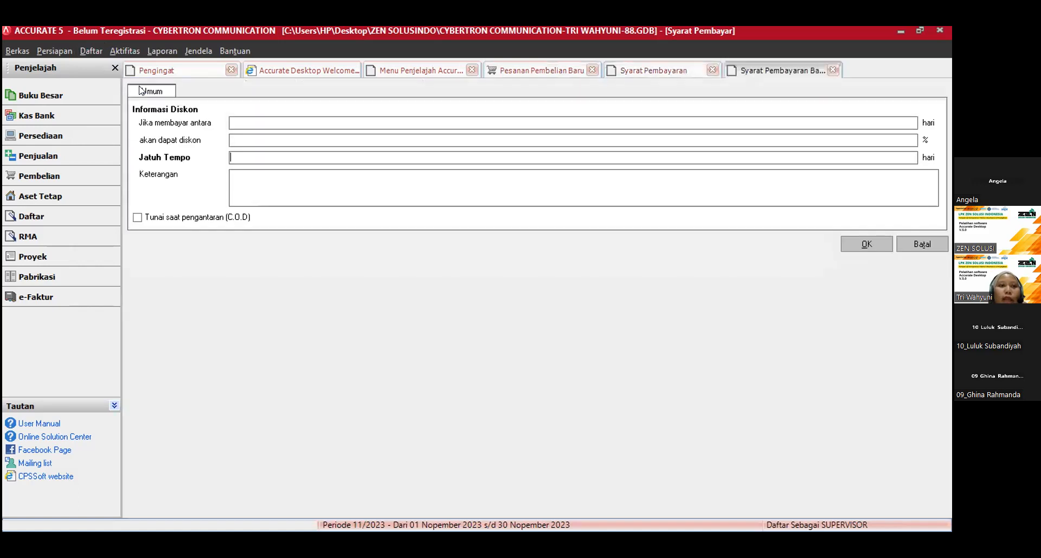
Step: Fill in a payment term with a 2% discount within 10 days, due in 30 days, described as 2/10 N30, and close it without saving
click(236, 121)
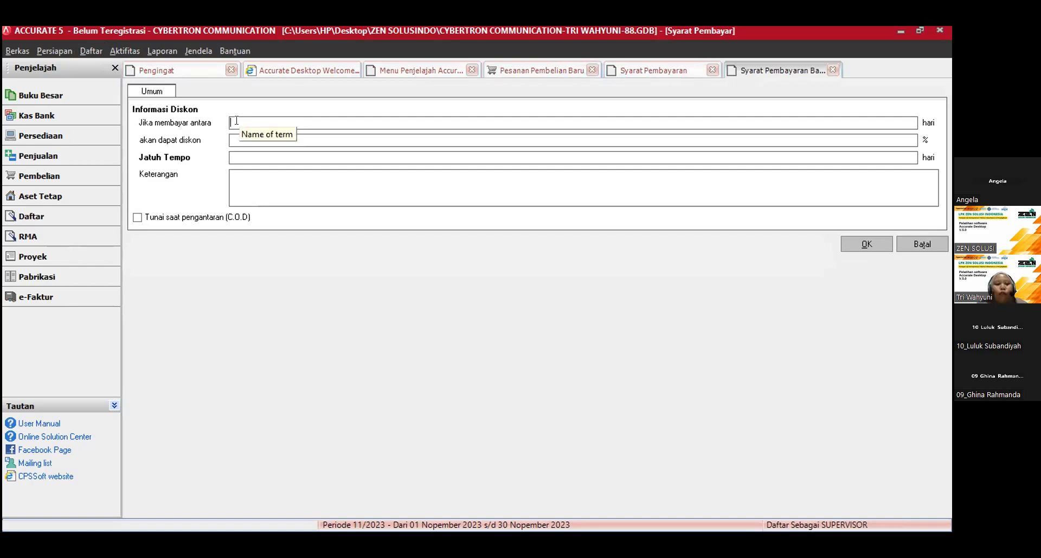
text(10)
click(248, 139)
text(2)
click(255, 153)
text(30)
click(253, 181)
text(2/)
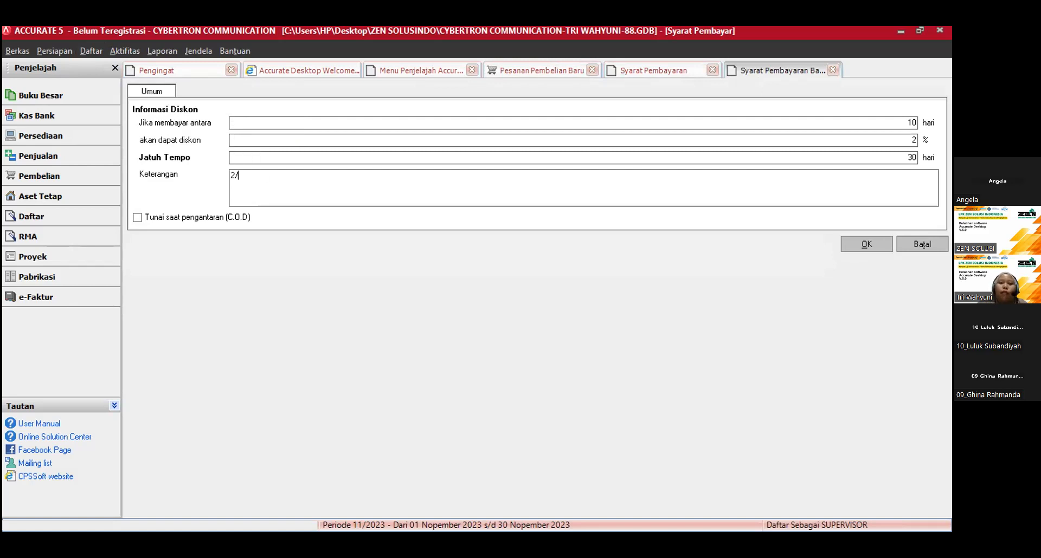
text(10 N30)
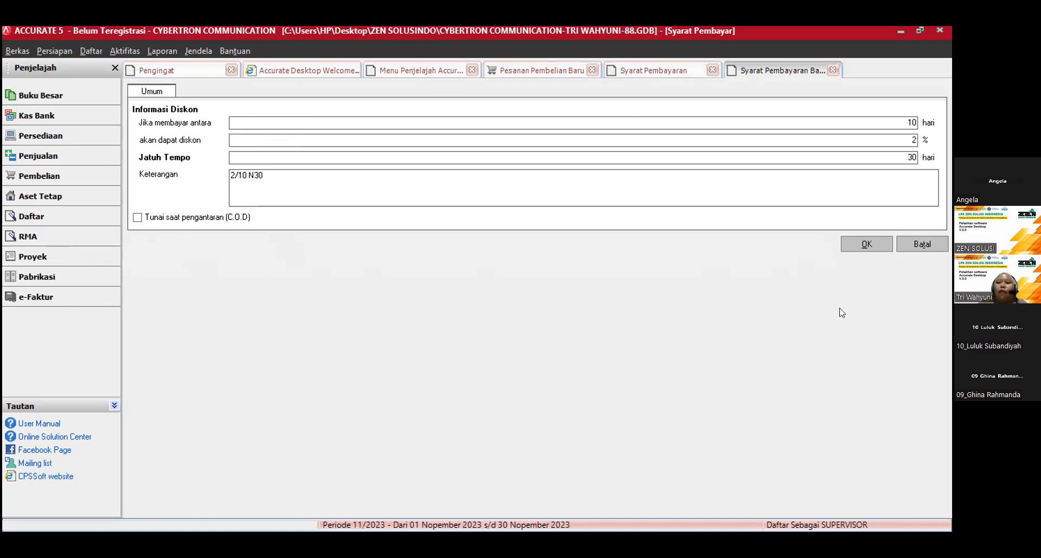
click(832, 70)
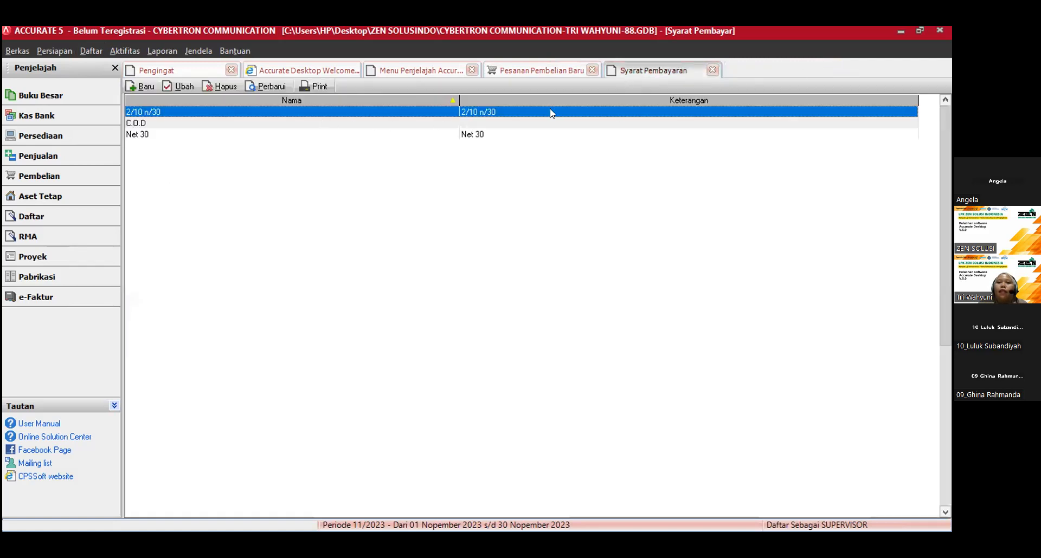
click(712, 70)
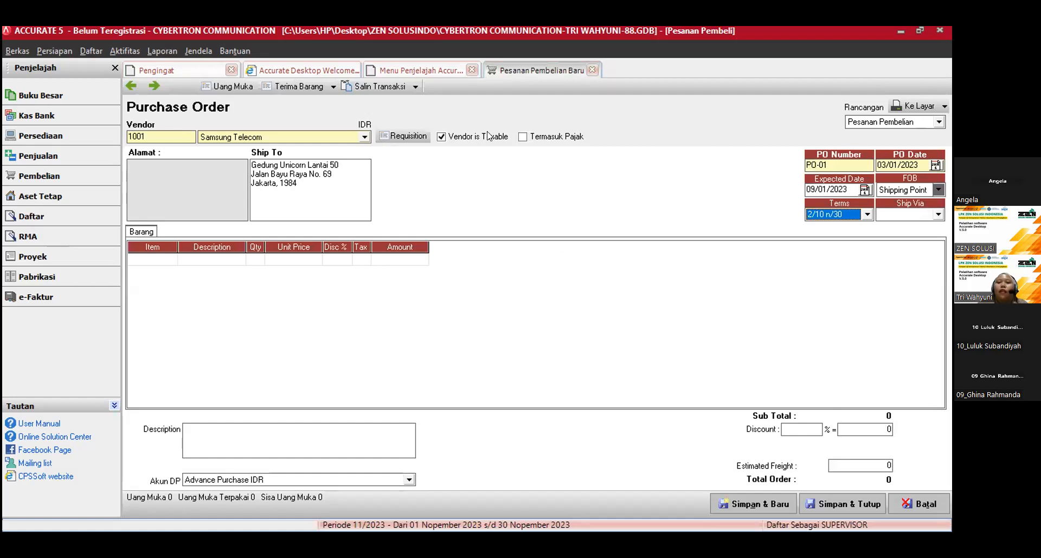
Step: Bring the items of requisition PR-01 into the purchase order
click(396, 138)
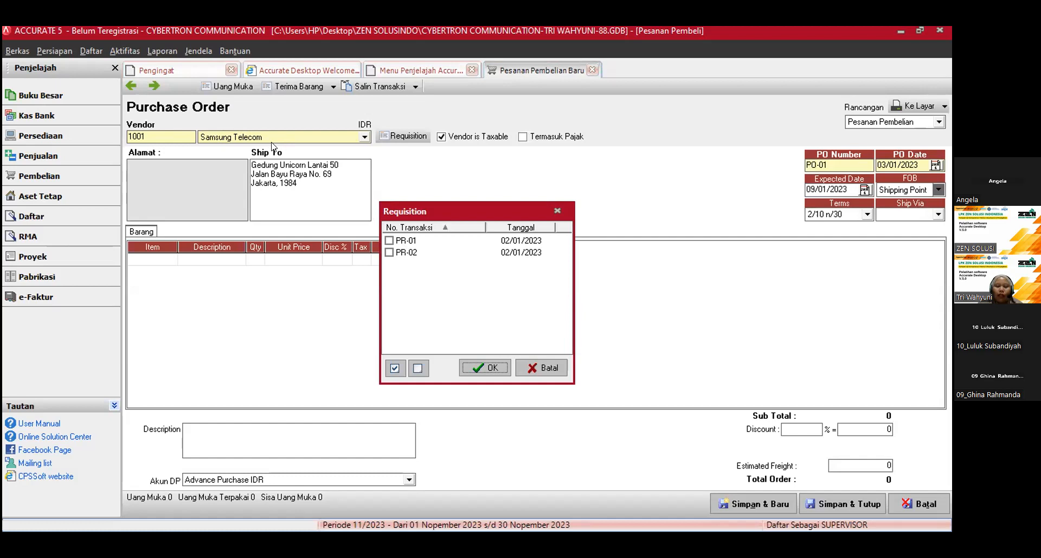
click(397, 240)
click(388, 240)
click(488, 369)
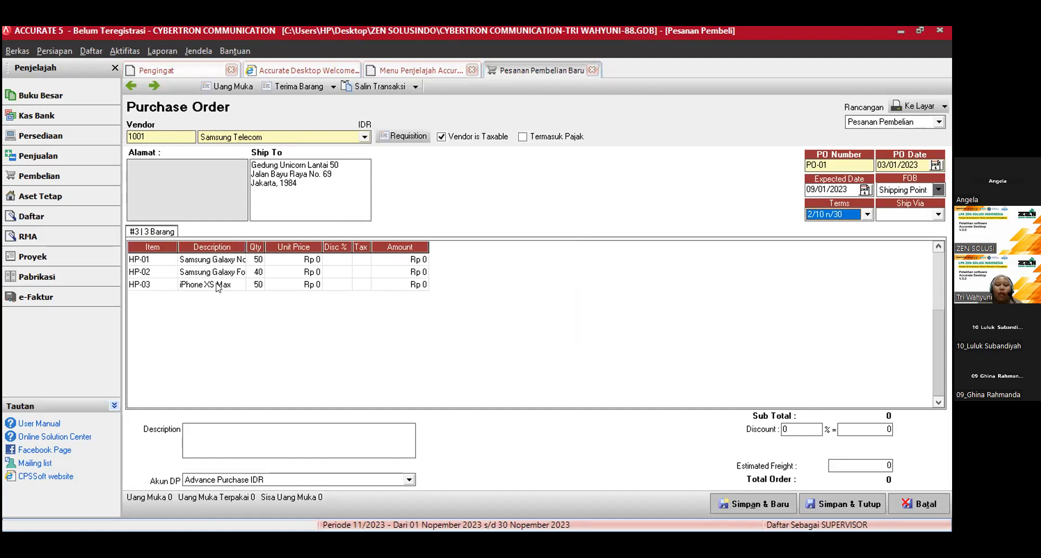
Step: Widen the item table's columns and delete the iPhone XS Max line from the order
drag(246, 247, 333, 247)
drag(409, 245, 810, 245)
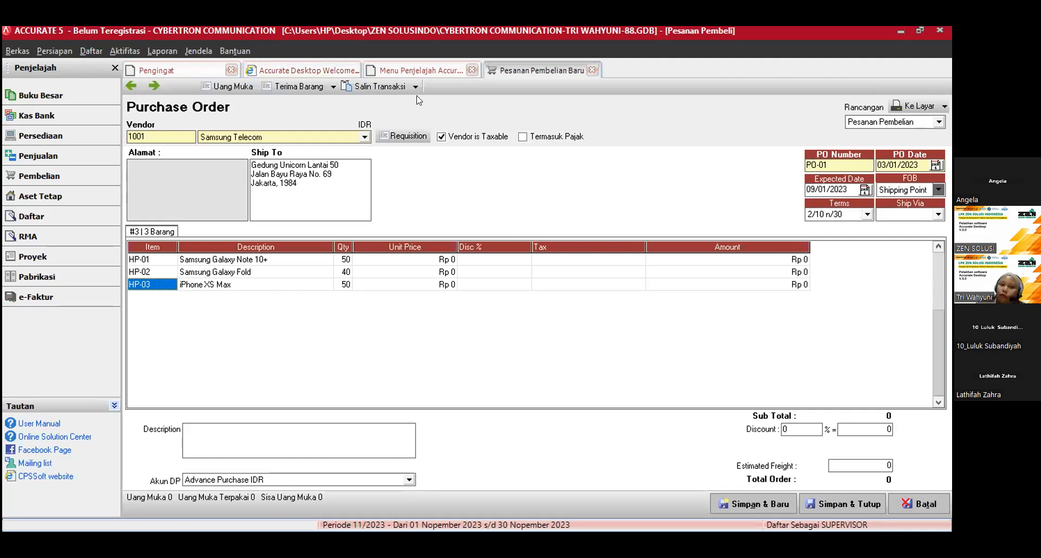
right_click(170, 288)
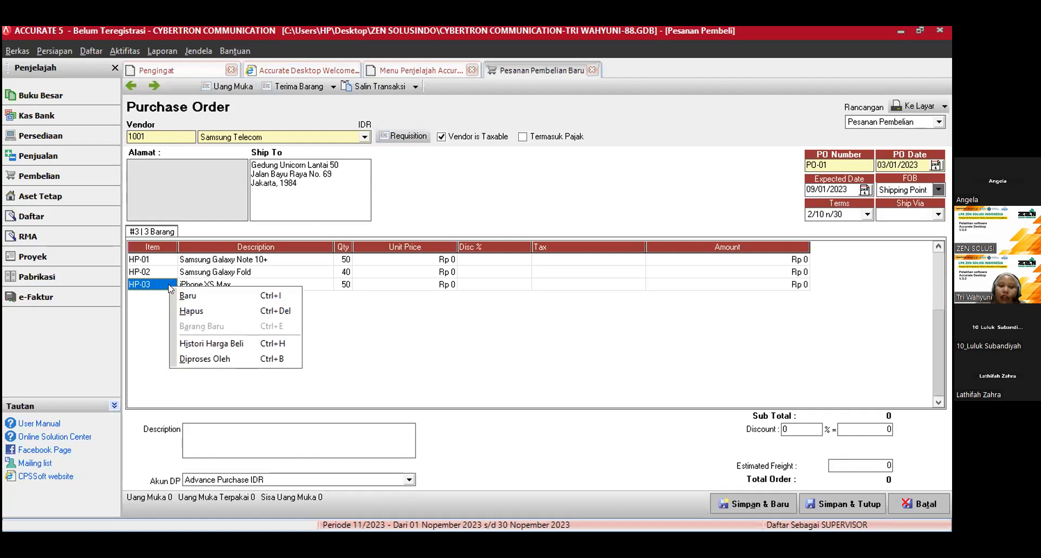
click(184, 312)
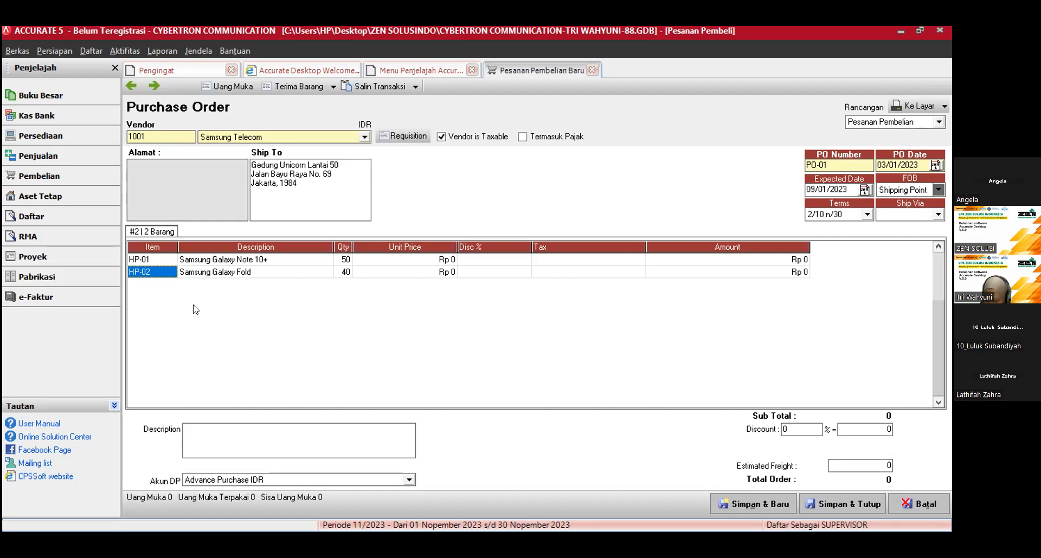
Step: Set the unit price of Samsung Galaxy Note 10+ to Rp 13,000,000 and of Samsung Galaxy Fold to Rp 16,500,000
click(414, 259)
text(1)
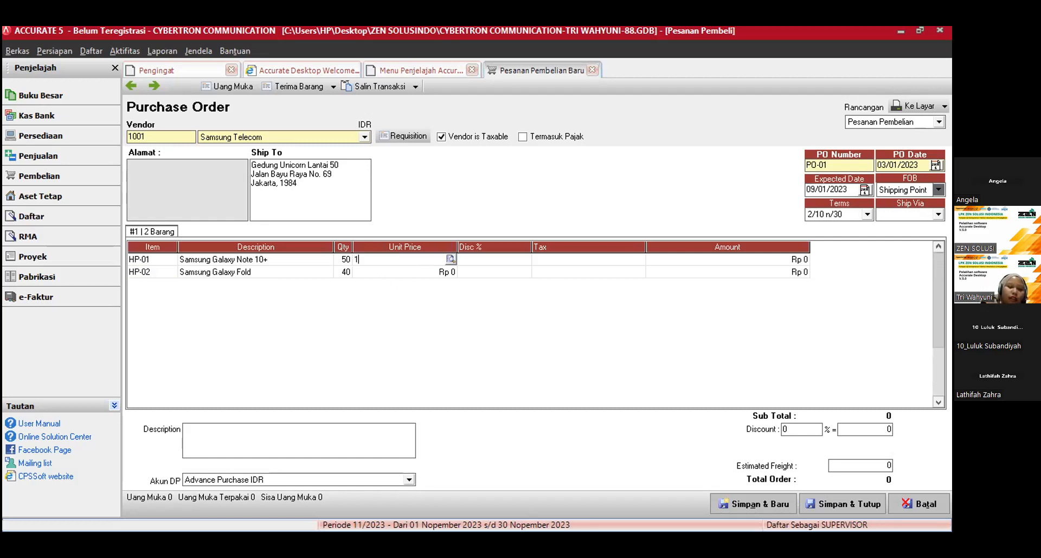
text(3000000)
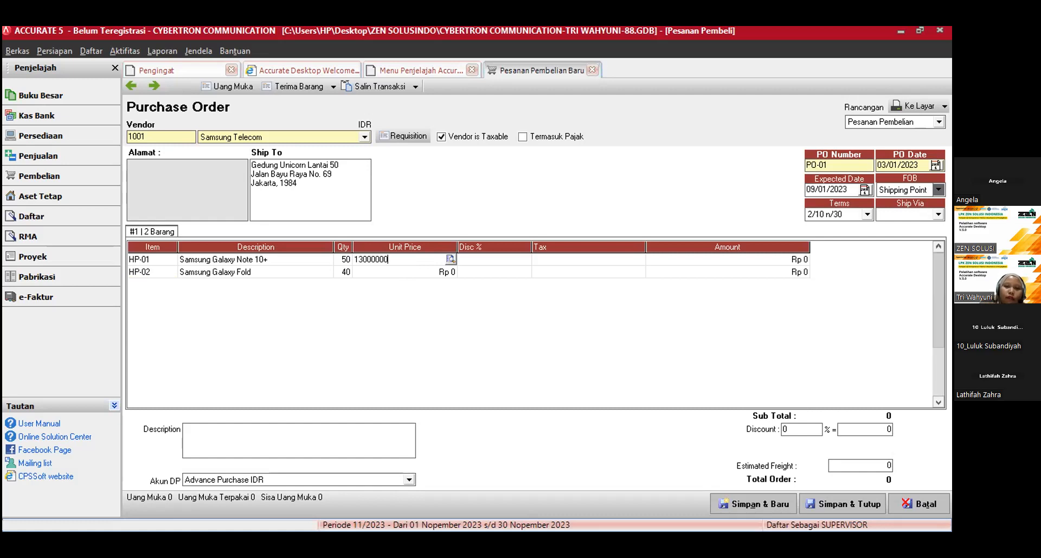
key(Return)
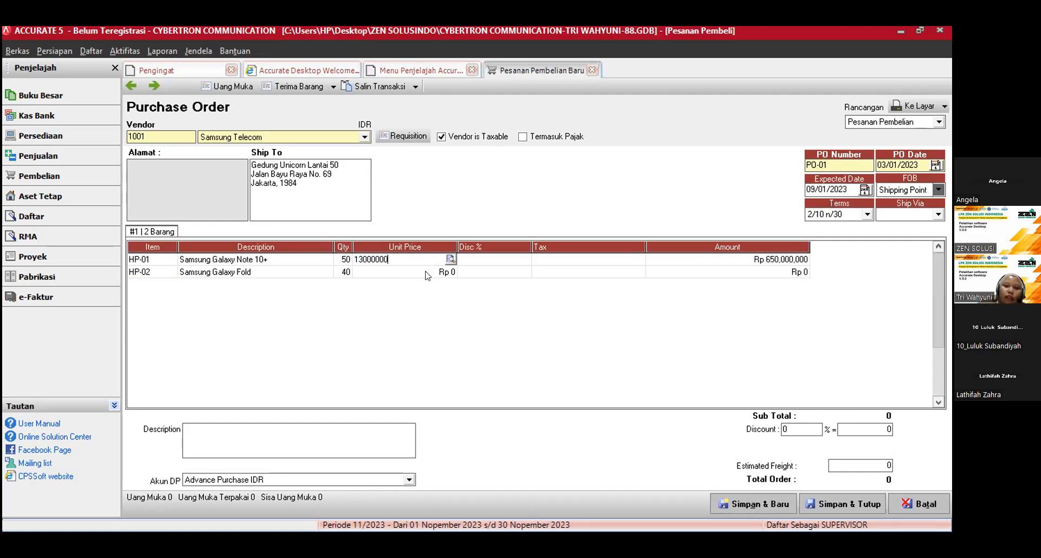
click(427, 274)
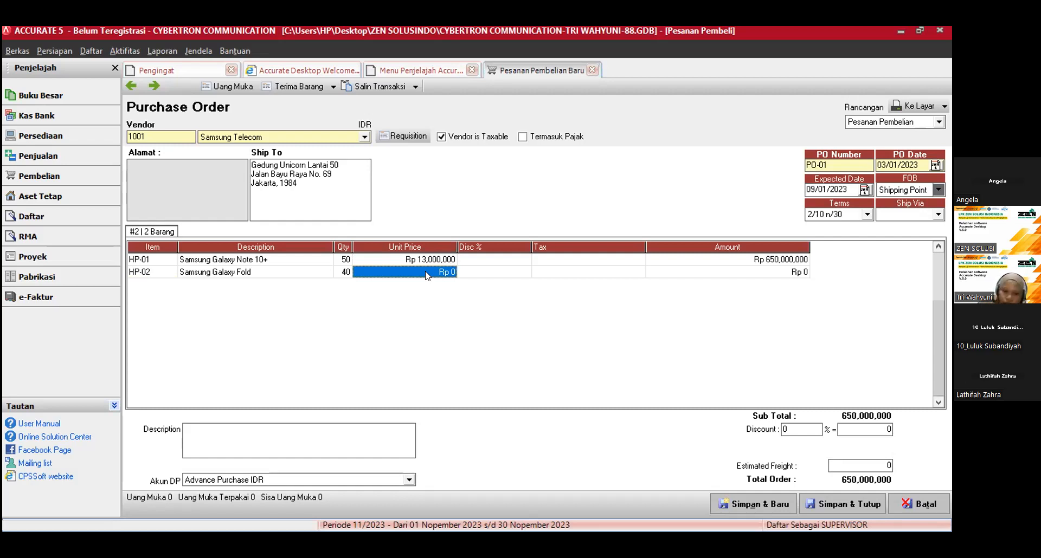
text(16500000)
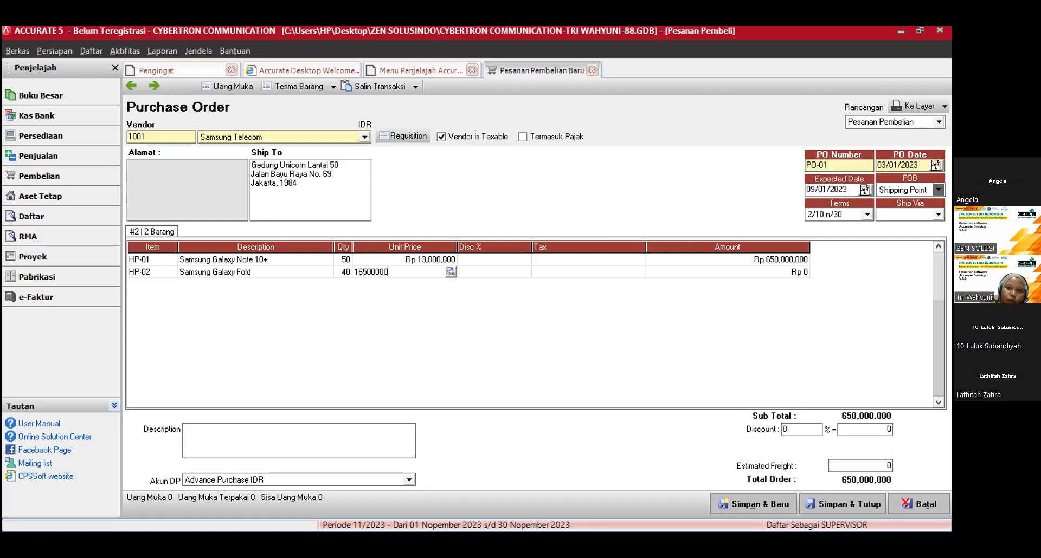
click(493, 262)
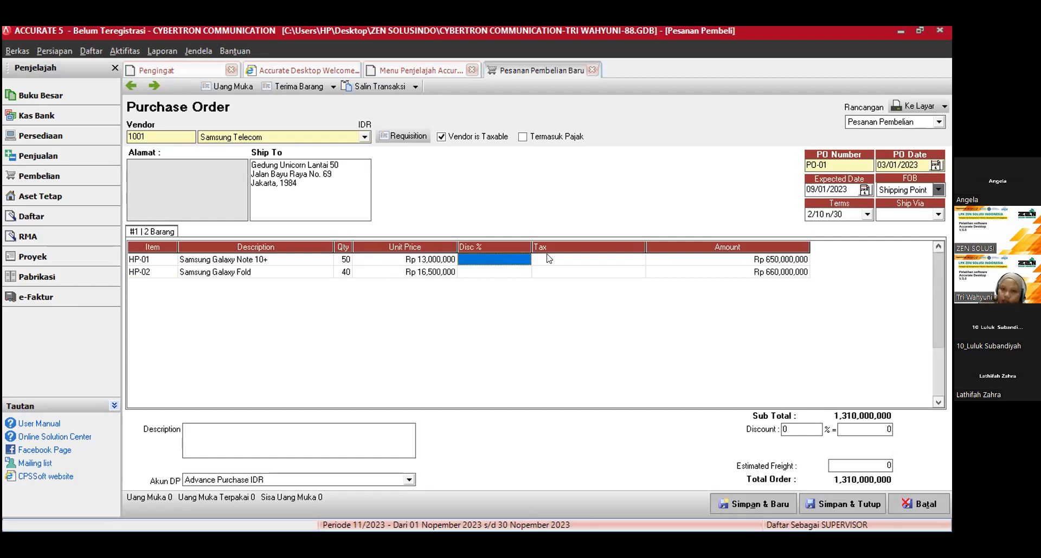
Step: Apply tax code T to the Samsung Galaxy Note 10+ and Samsung Galaxy Fold lines
click(546, 252)
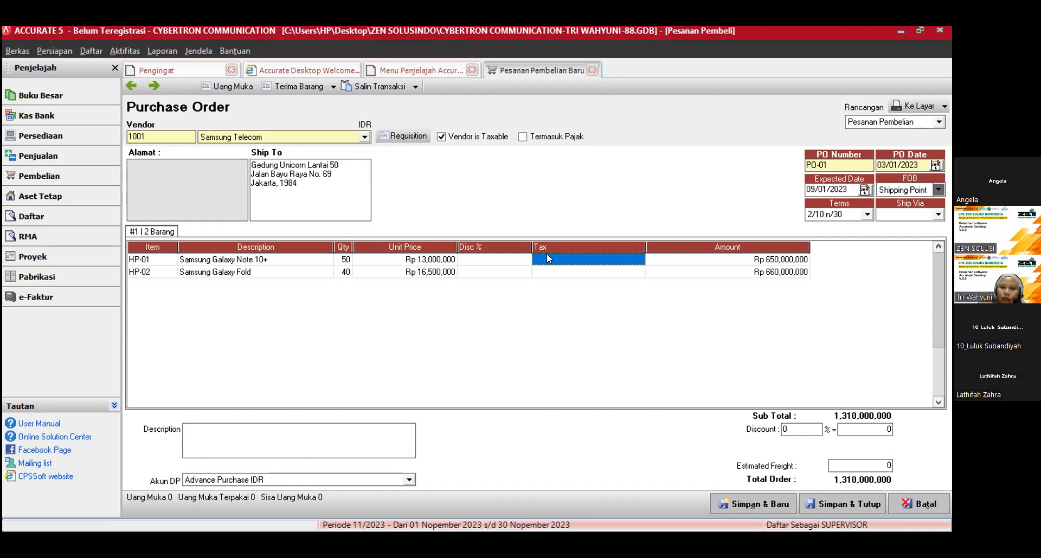
click(633, 259)
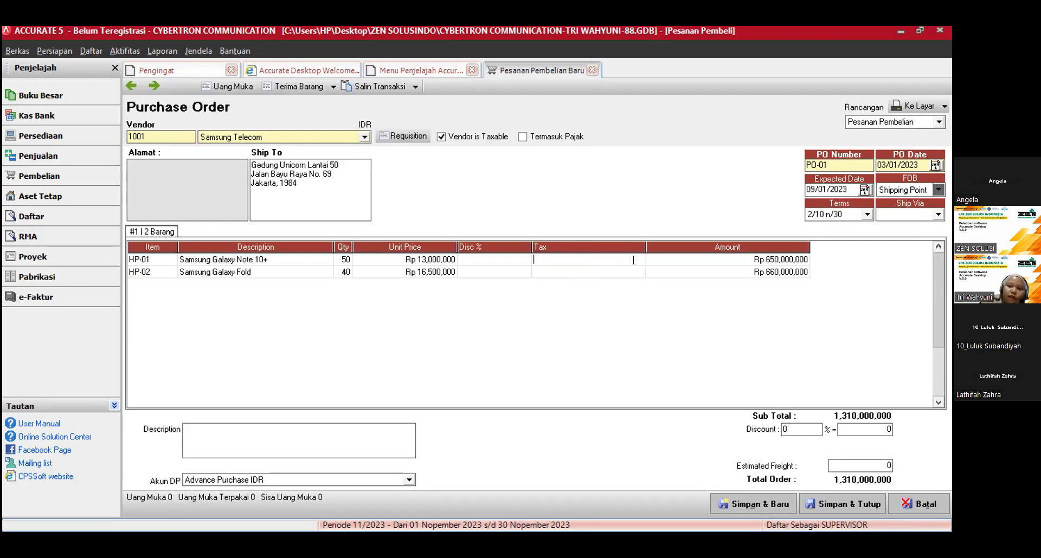
text(T)
click(627, 276)
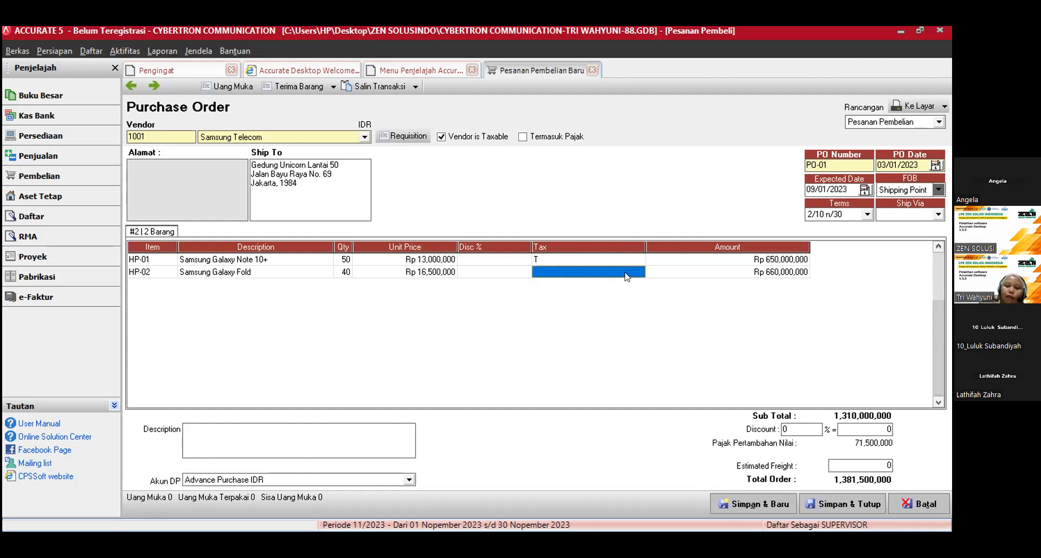
text(T)
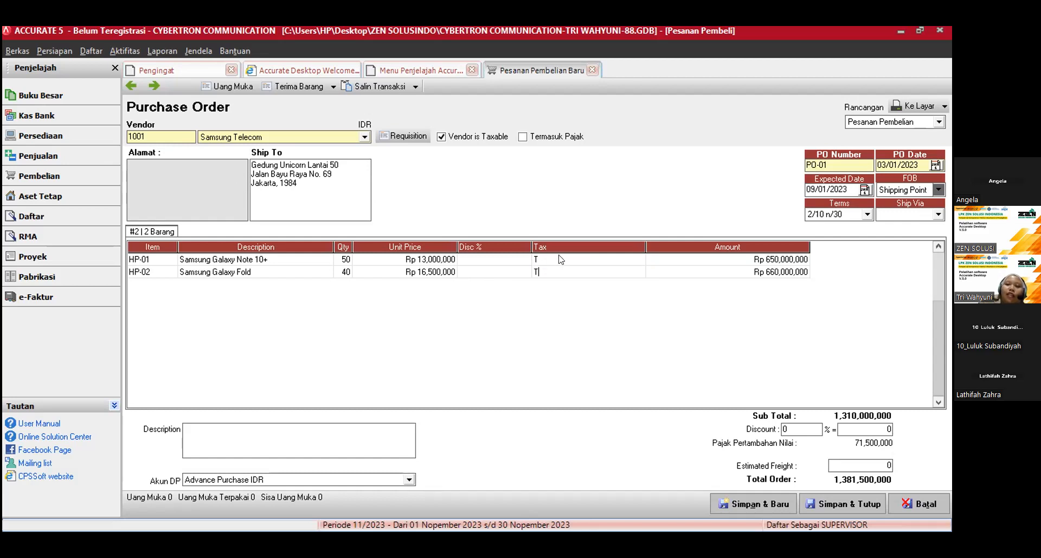
click(560, 259)
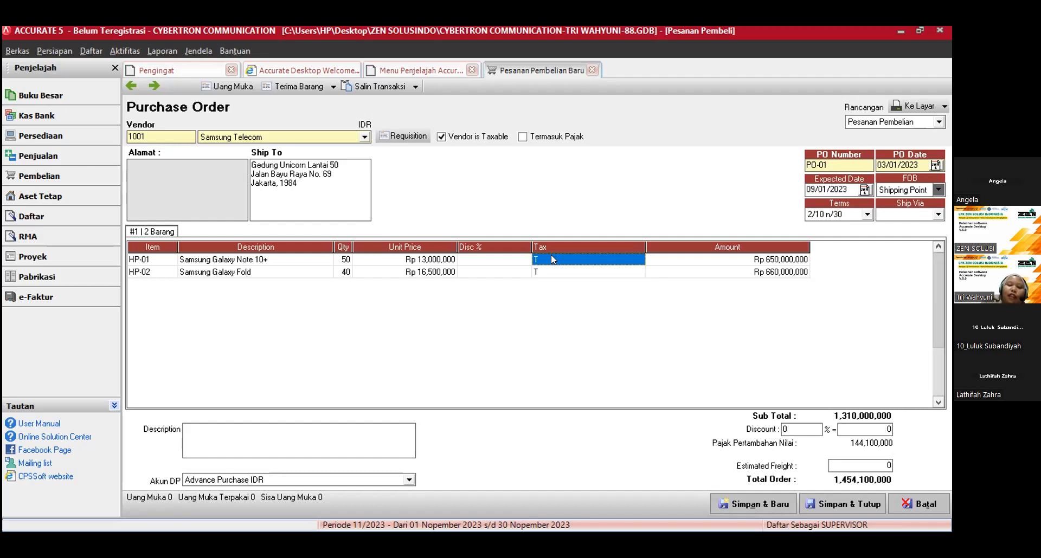
Step: Review the tax codes and amounts of both item lines together with the order's totals
click(548, 269)
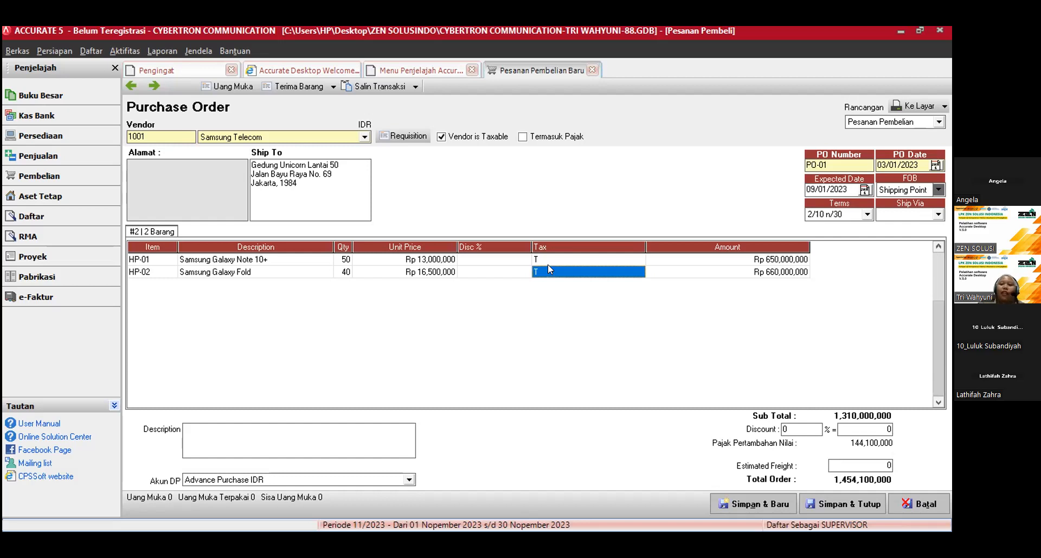
click(549, 255)
click(551, 270)
click(553, 254)
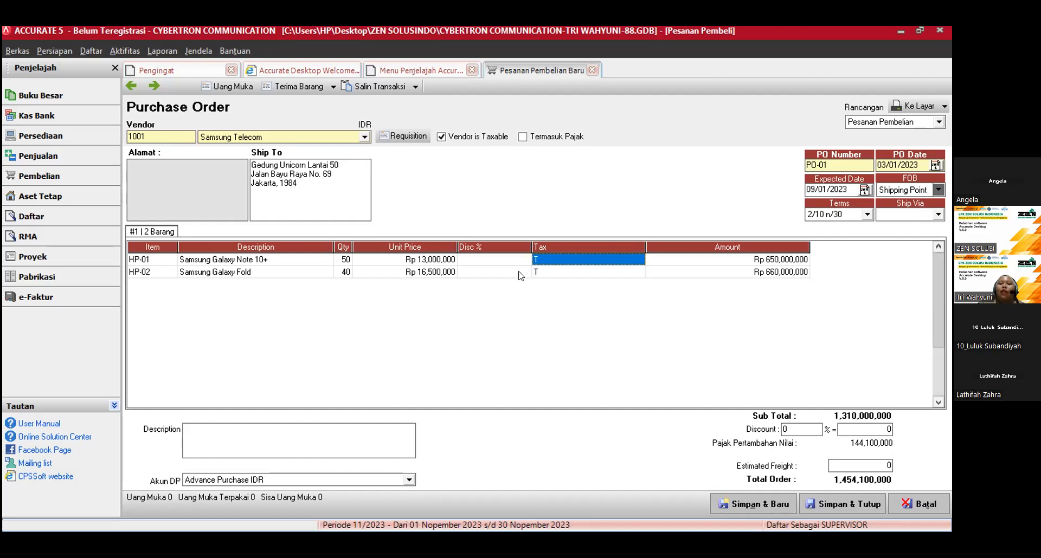
click(533, 272)
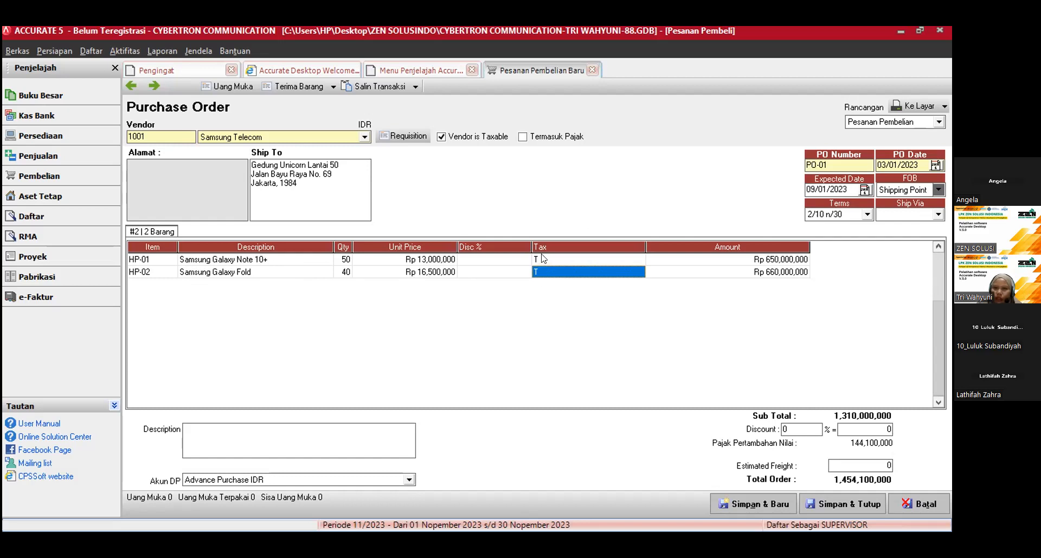
click(777, 271)
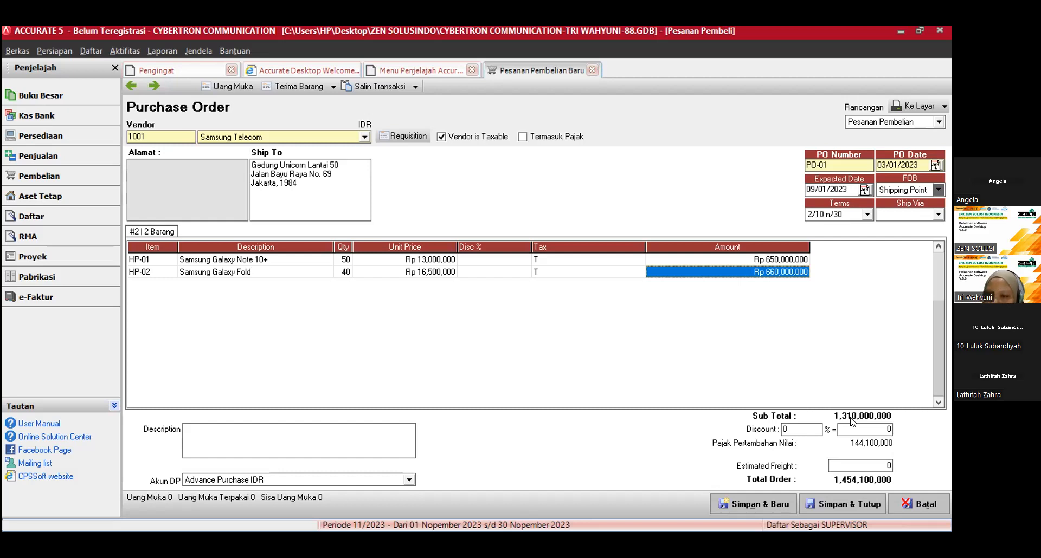
key(Tab)
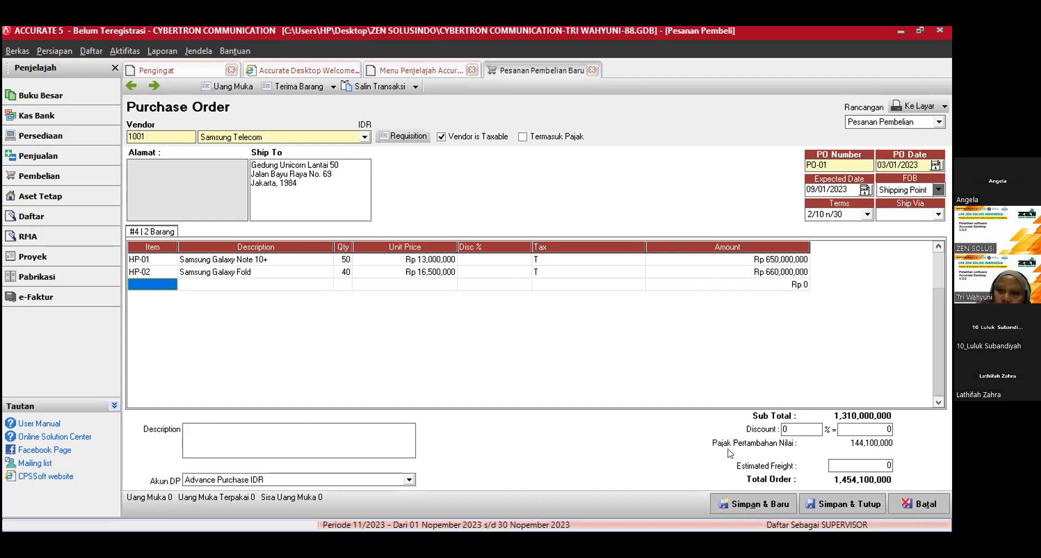
click(219, 262)
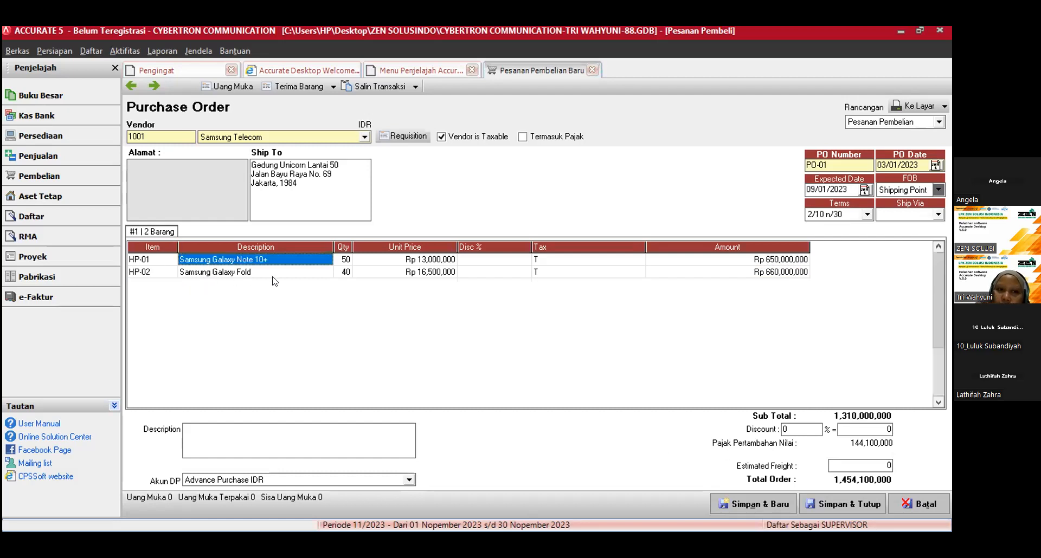
click(464, 272)
click(608, 272)
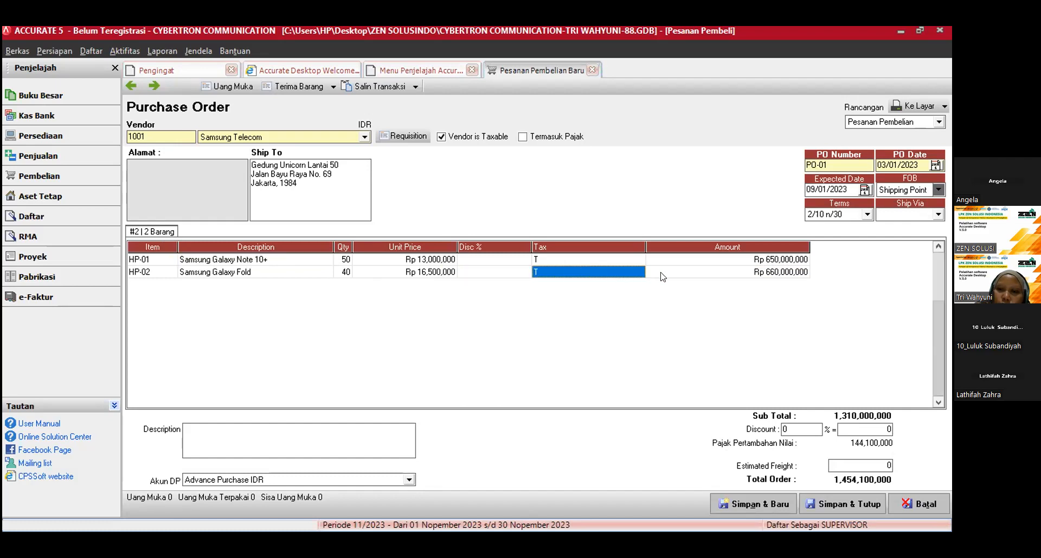
click(726, 274)
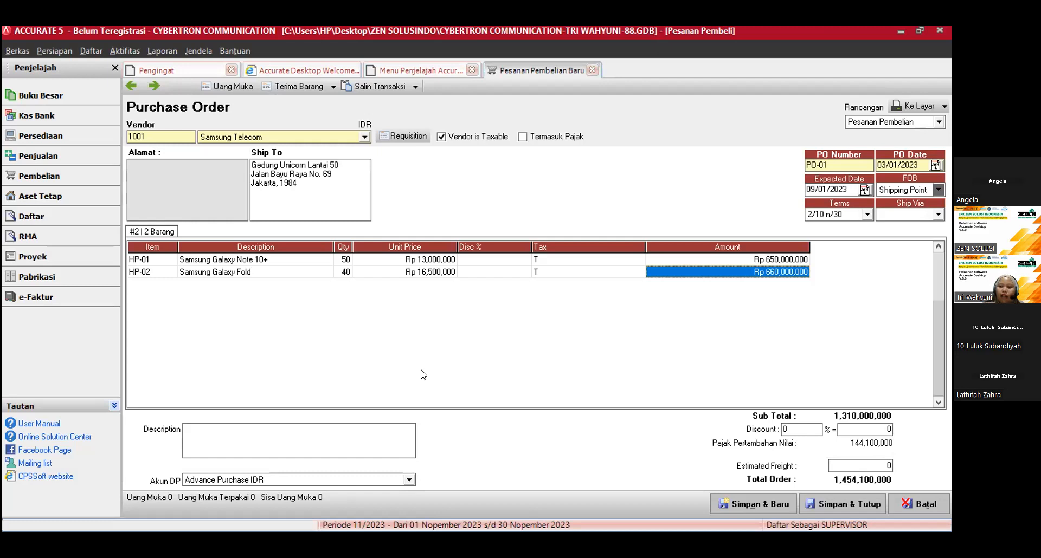
Step: Create a down payment invoice from the Samsung Telecom purchase order and give it invoice number DP-01
click(226, 87)
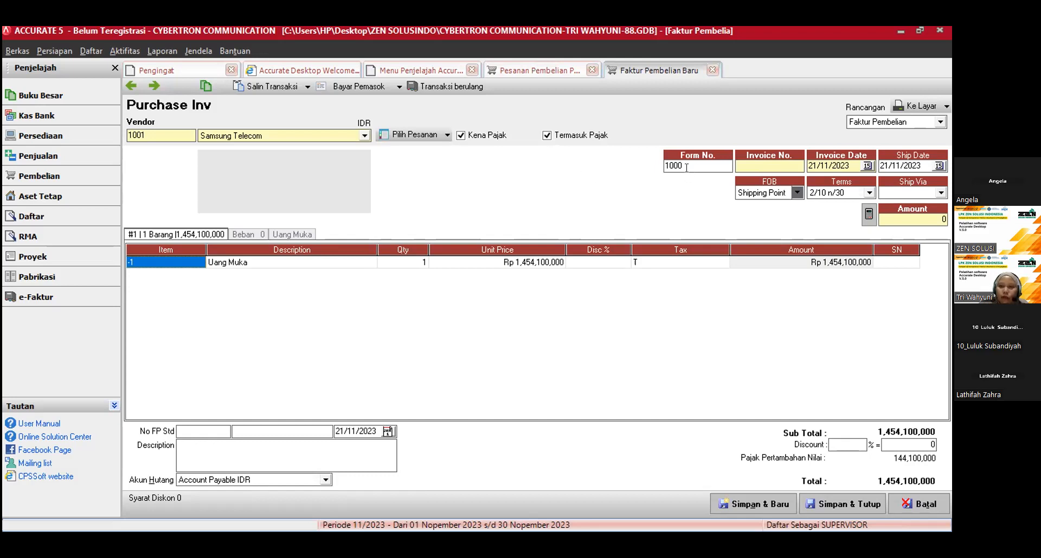
click(753, 166)
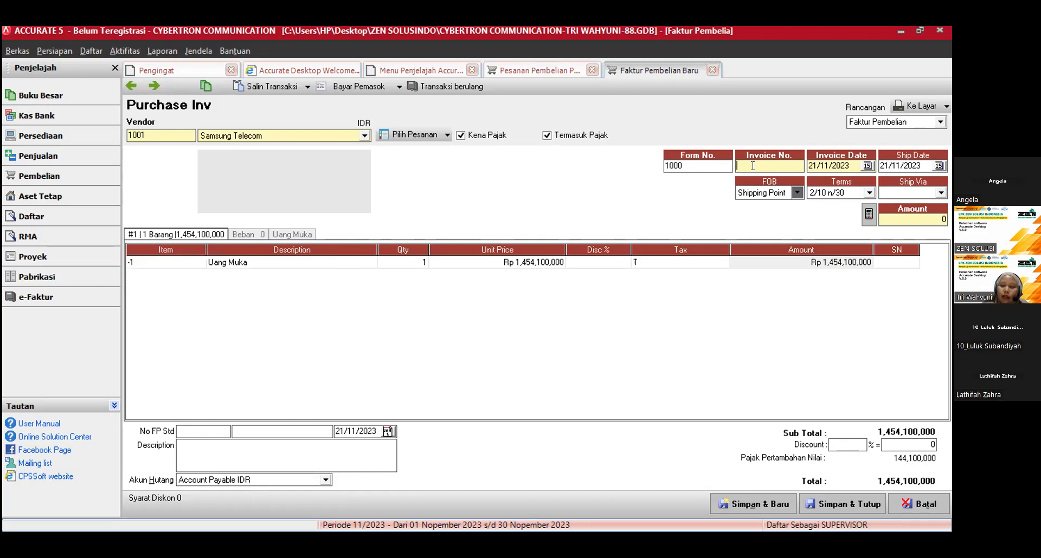
text(D)
text(P-01)
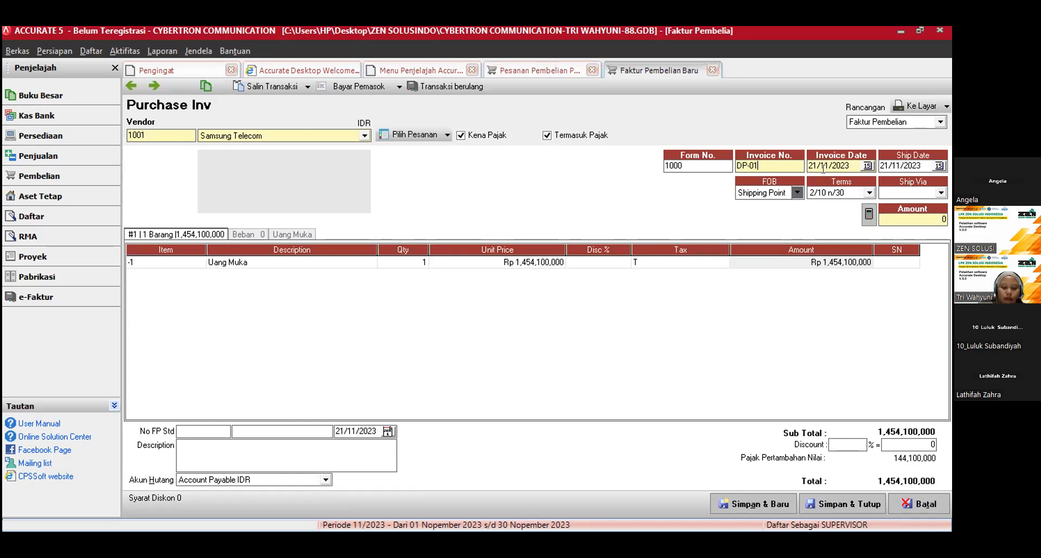
key(Tab)
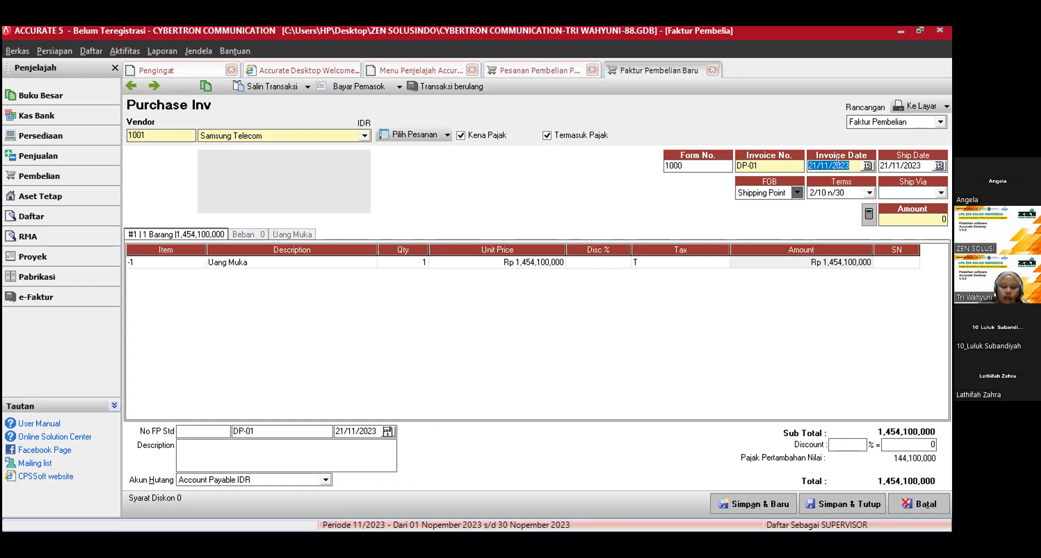
Step: Set the down payment invoice's date to 03/01/2023 and its ship date to 09/01/2023
text(03/)
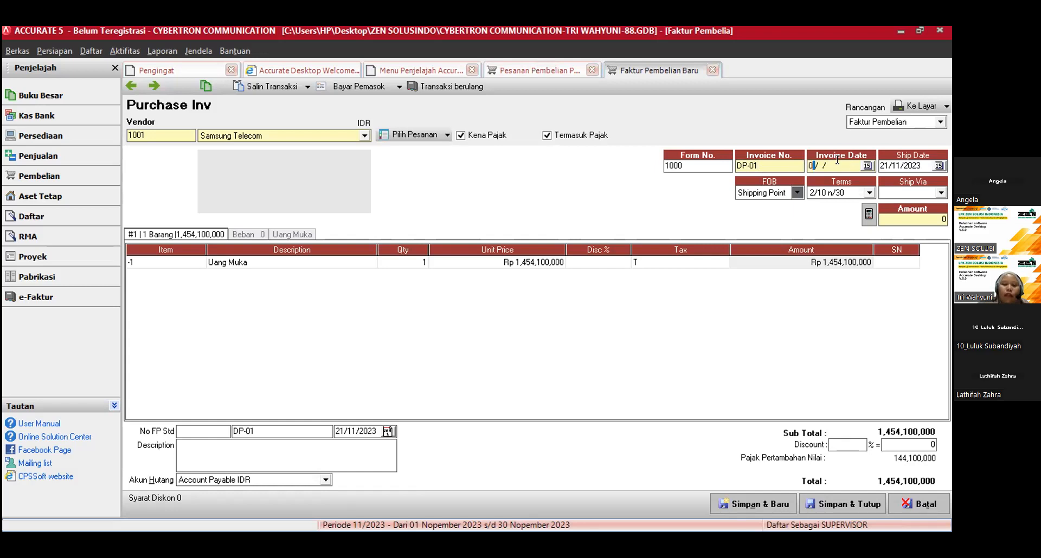
text(01/2023)
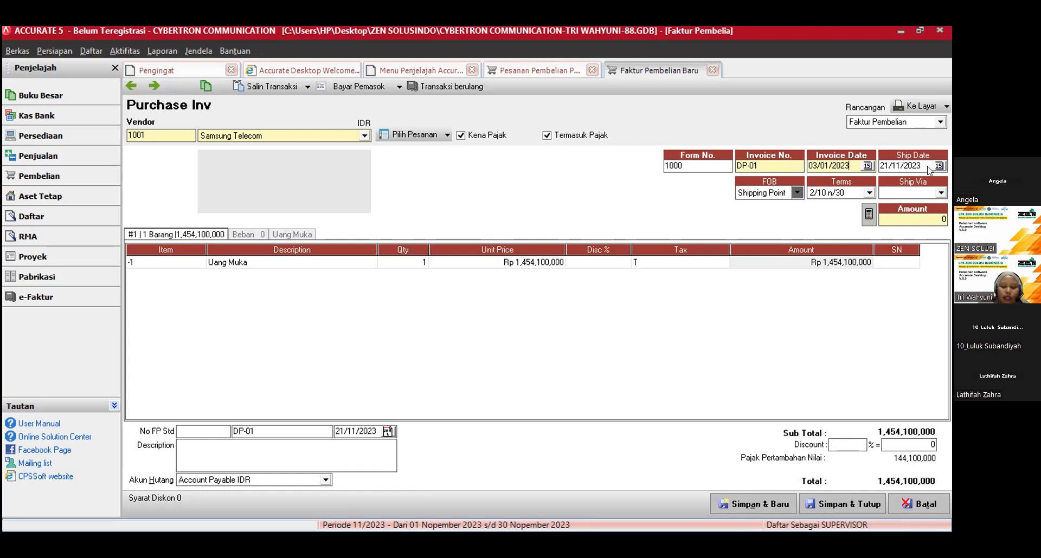
key(Tab)
text(09/01/)
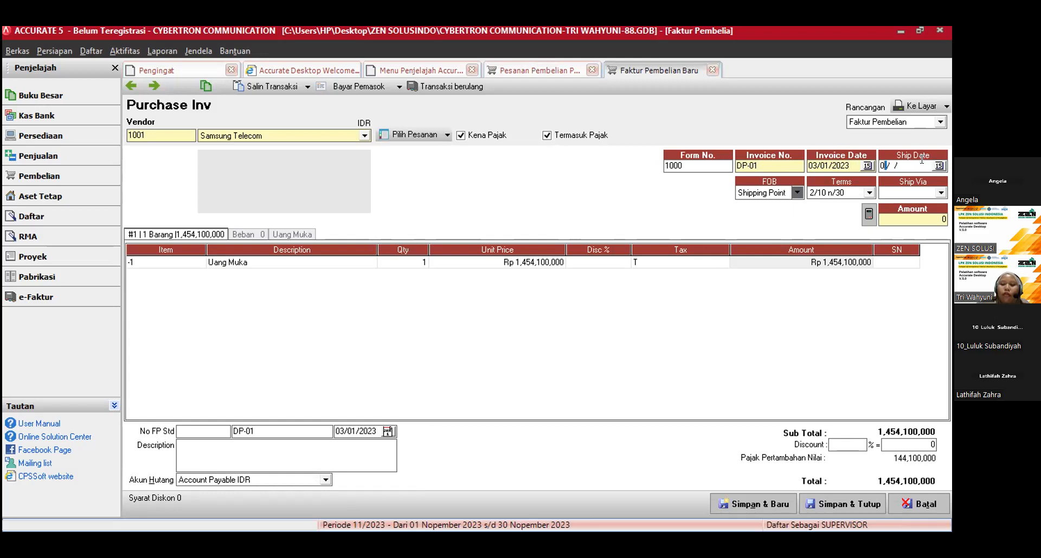
text(2023)
Step: Set the Uang Muka line's unit price to Rp 111,000,000 and calculate the invoice amount from it
click(488, 260)
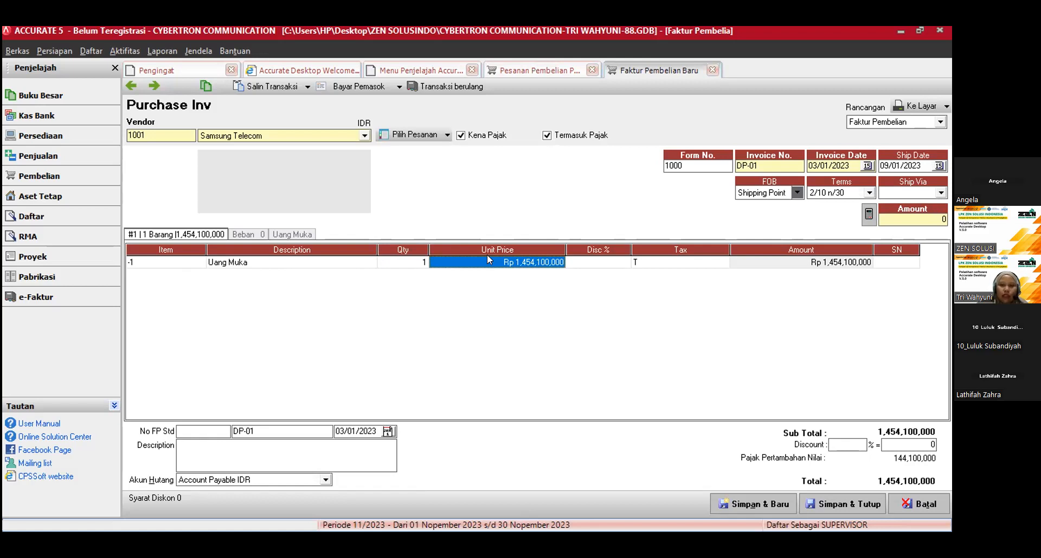
double_click(487, 261)
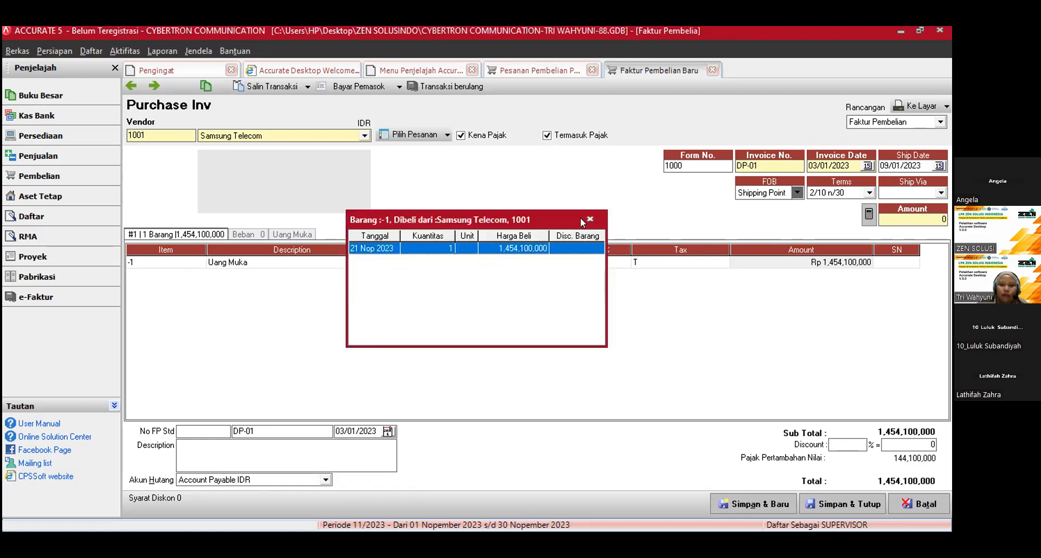
click(589, 219)
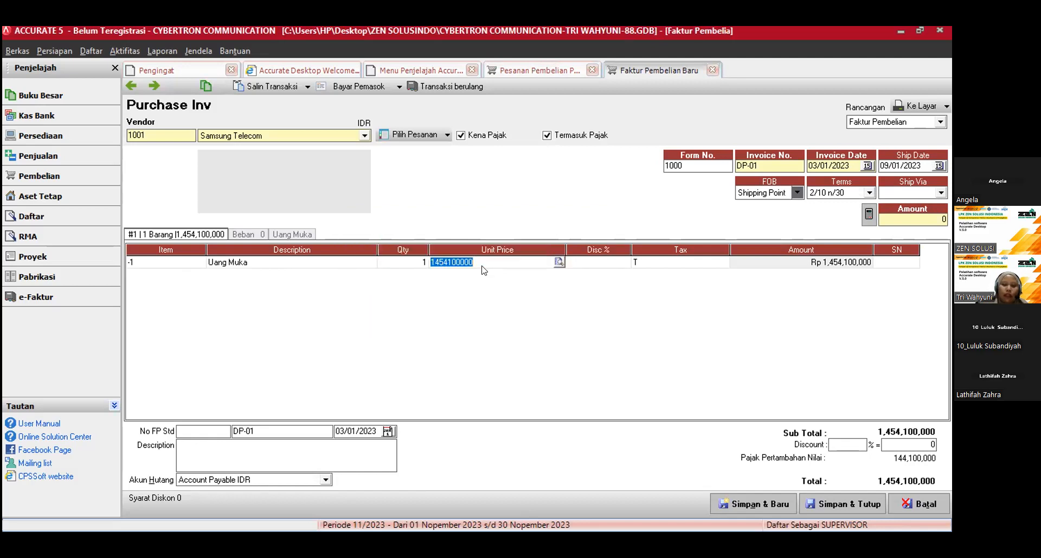
text(111000000)
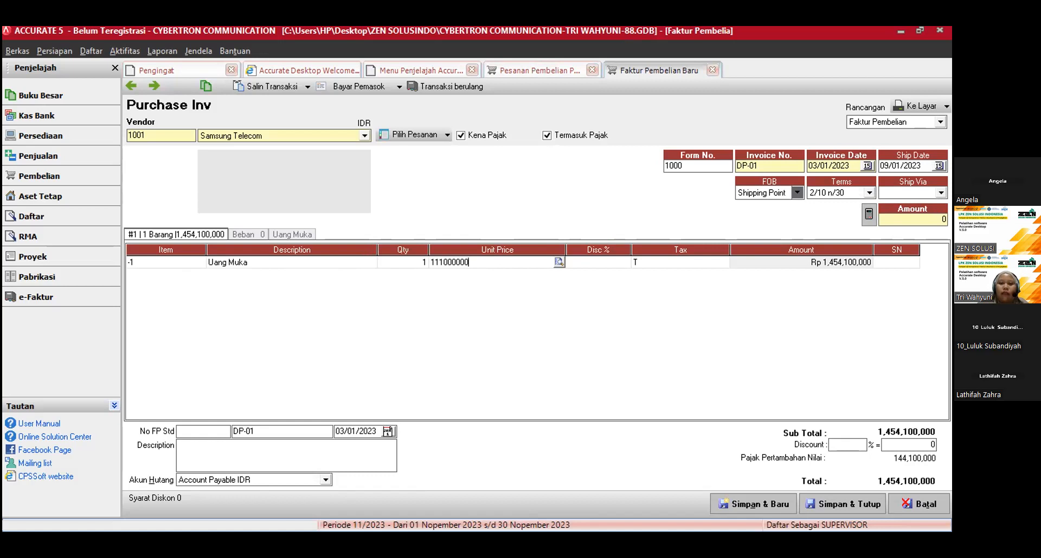
key(Return)
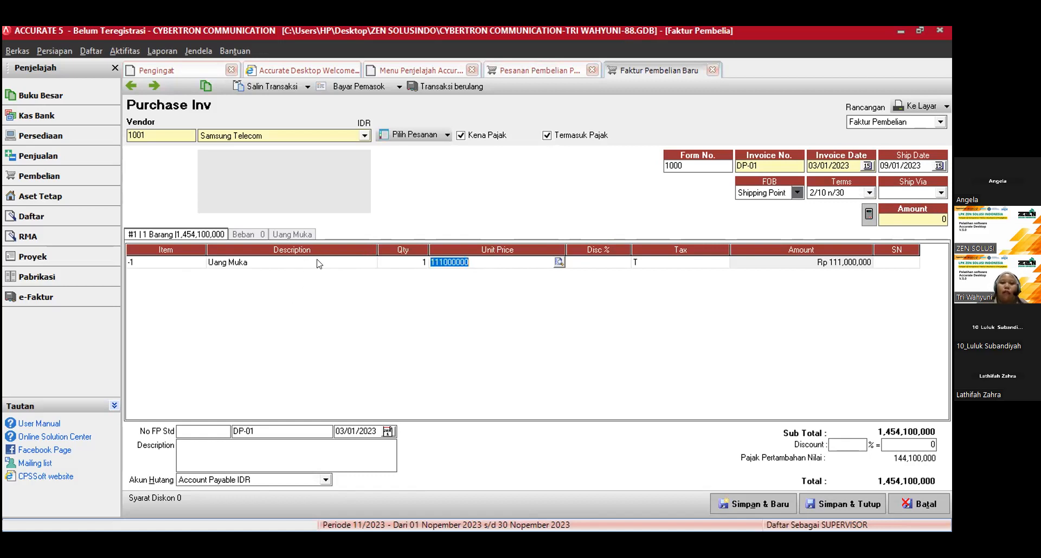
click(638, 264)
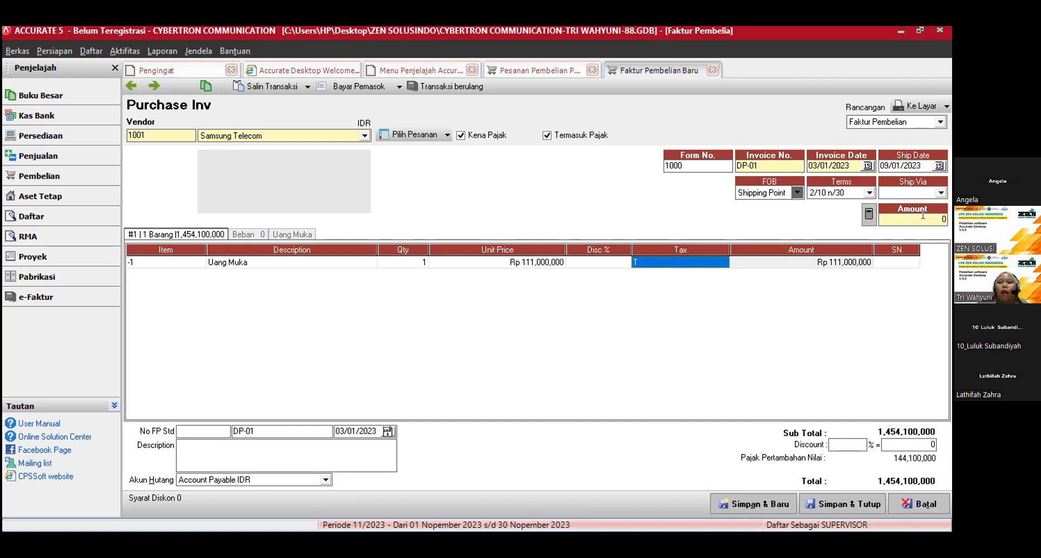
click(869, 215)
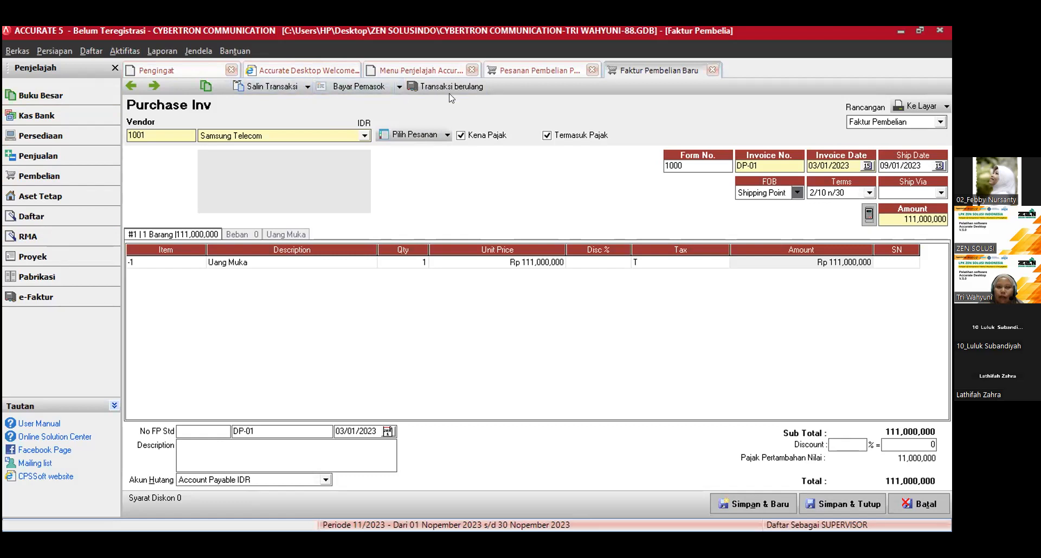
Step: Open a vendor payment for invoice DP-01, check the invoice form once more and return to the payment
click(340, 88)
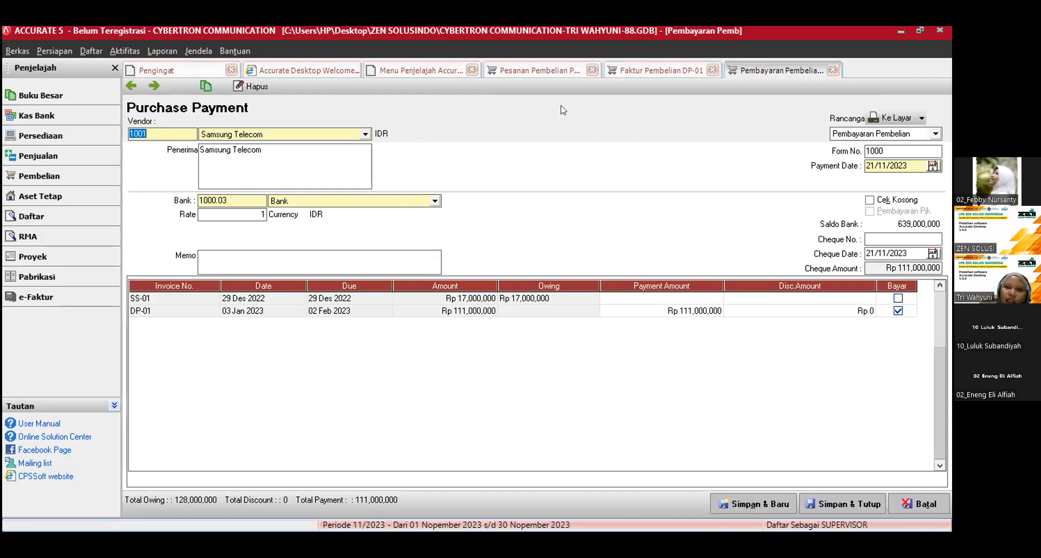
click(672, 69)
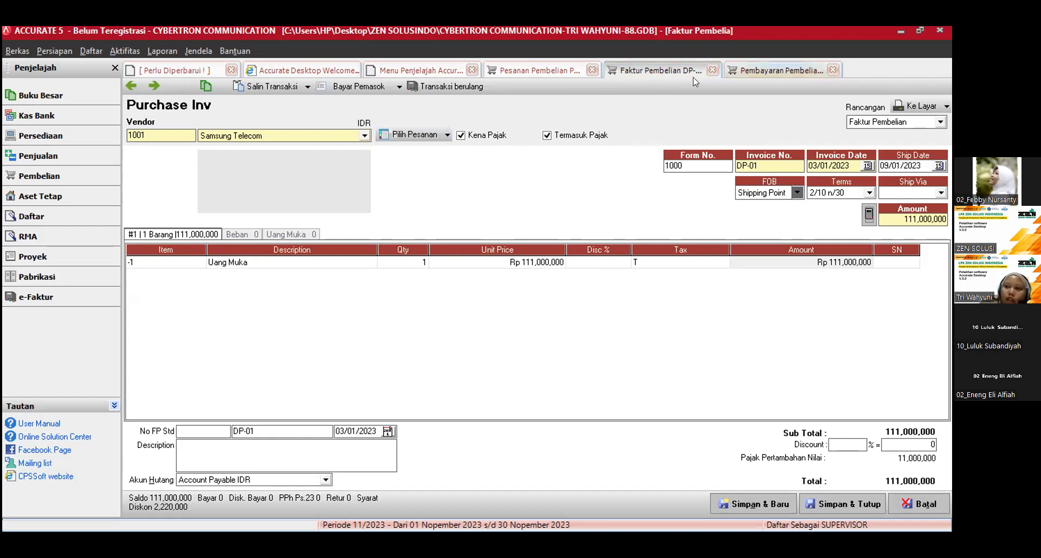
click(782, 68)
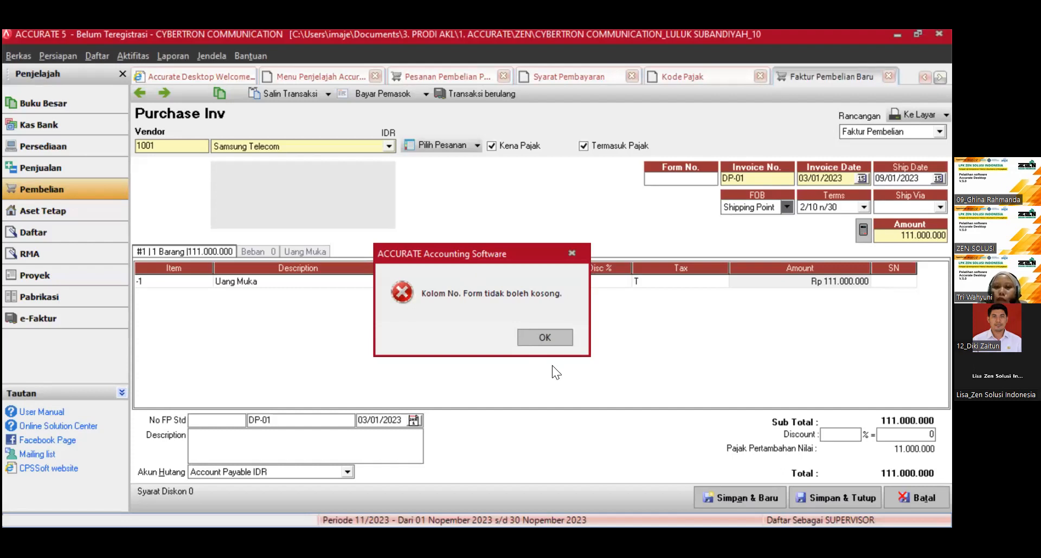
Step: Dismiss the error, set No FP Std to 1 and the form number to 1000, and request the DP-01 invoice's vendor payment
click(568, 338)
click(553, 337)
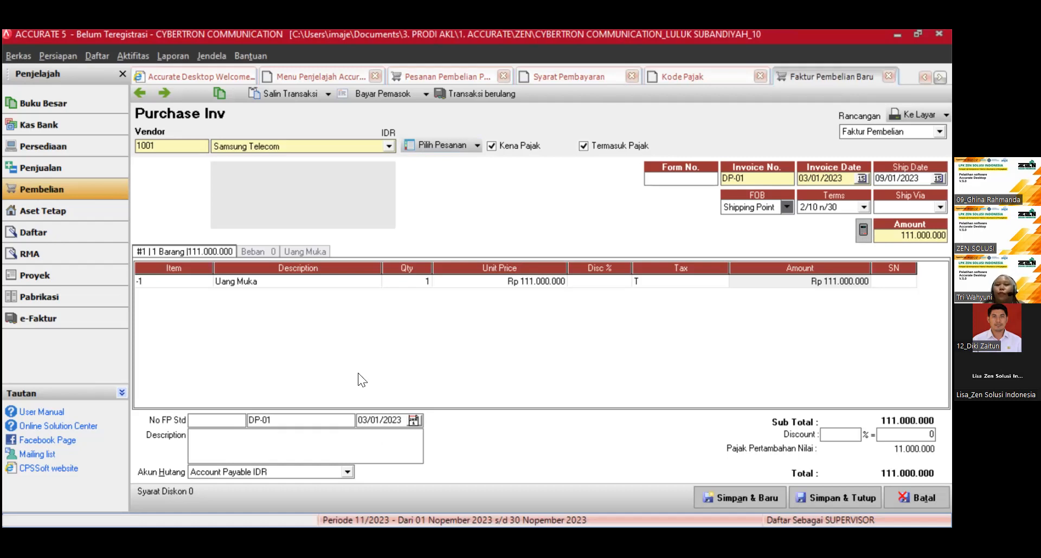
click(229, 421)
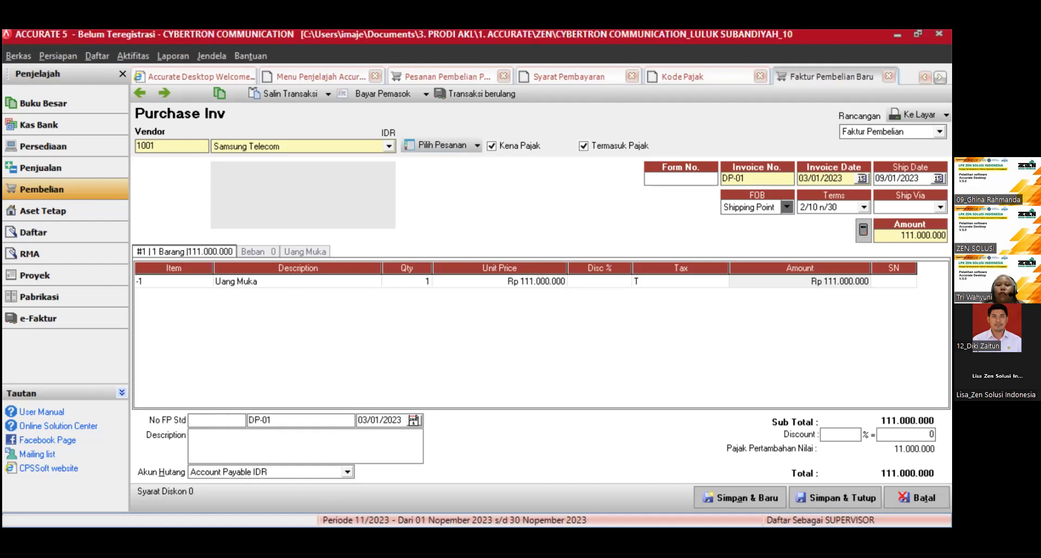
text(1)
click(682, 176)
text(1000)
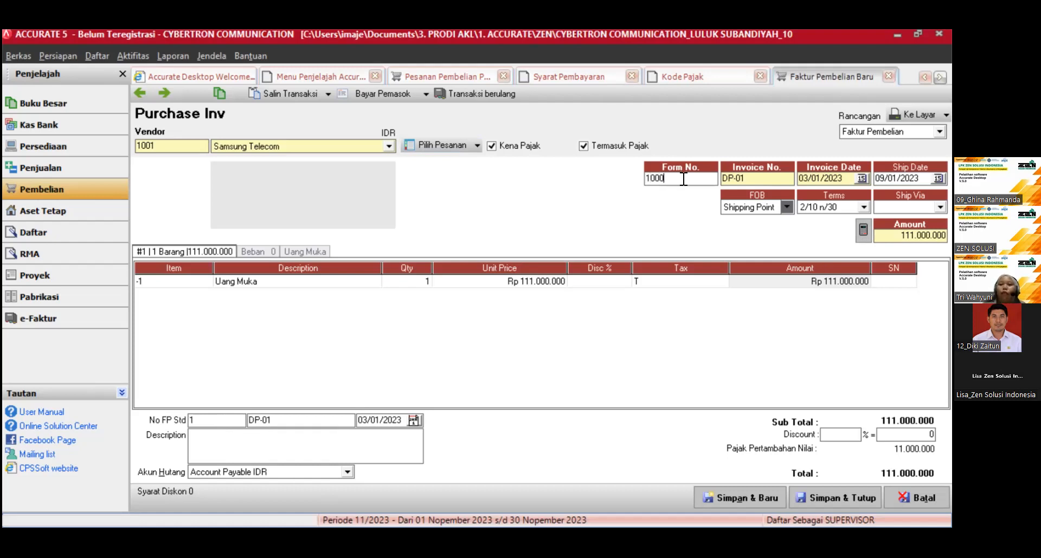
key(Tab)
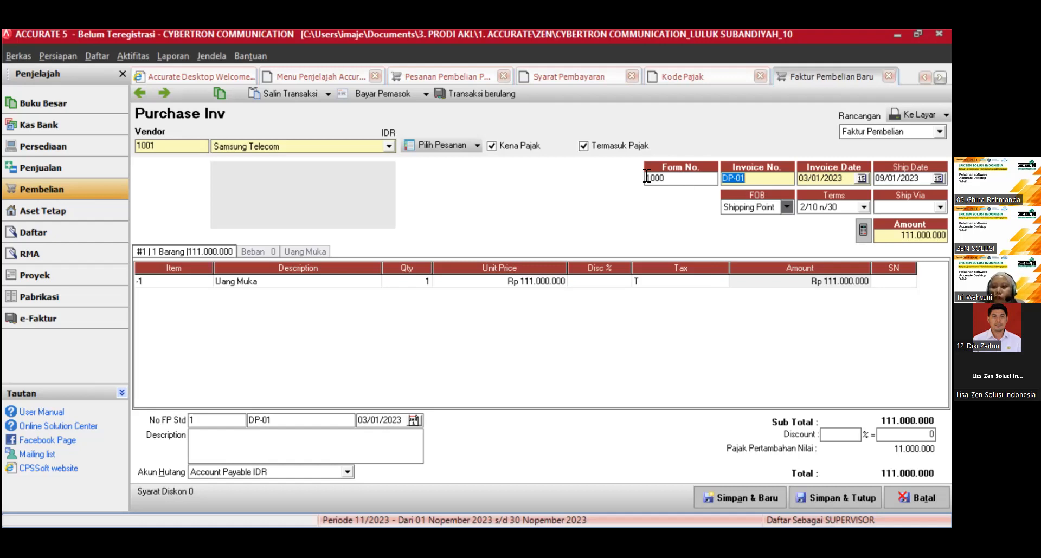
click(359, 93)
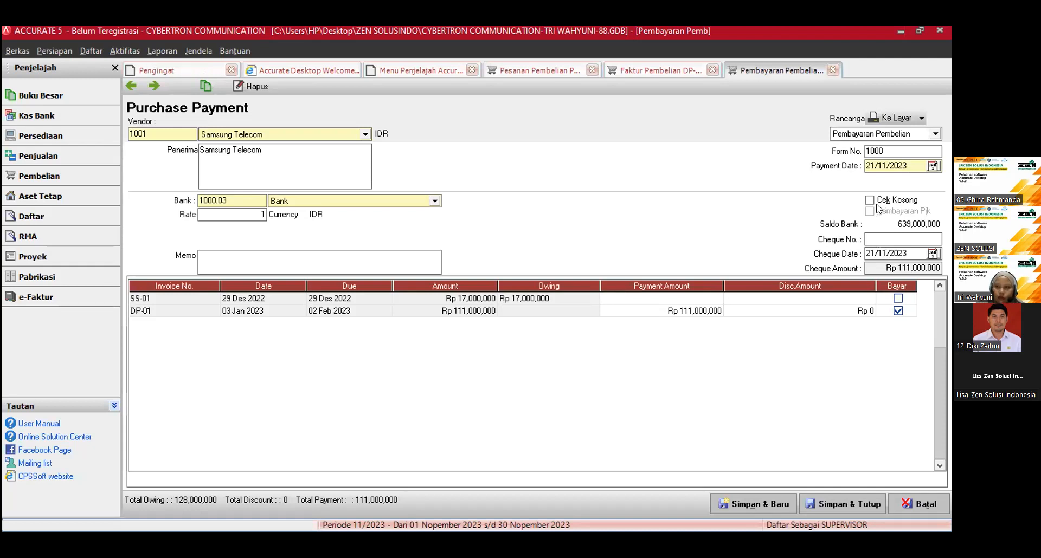
Step: Set the payment date of the Samsung Telecom purchase payment to 03/01/2023
click(911, 166)
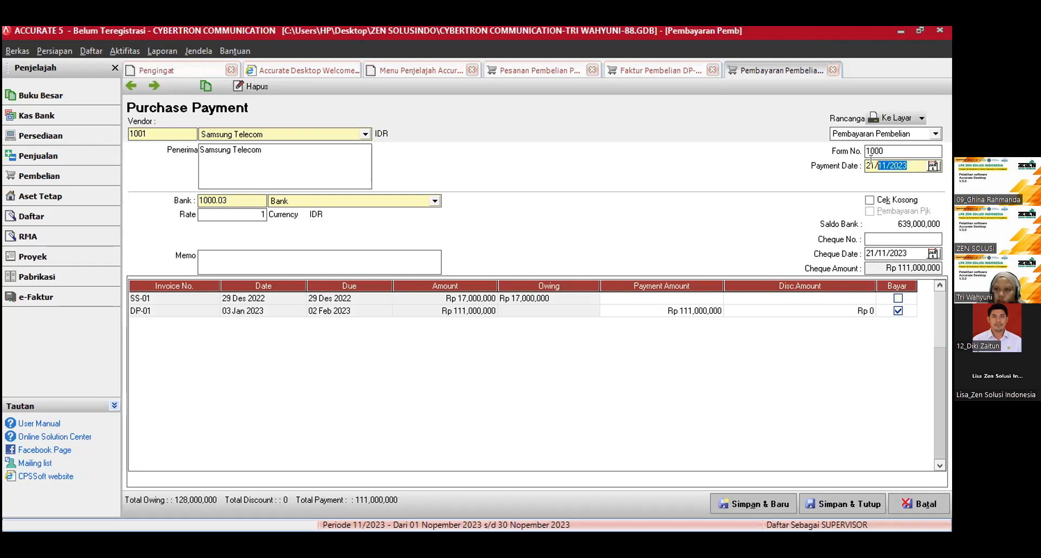
text(03/)
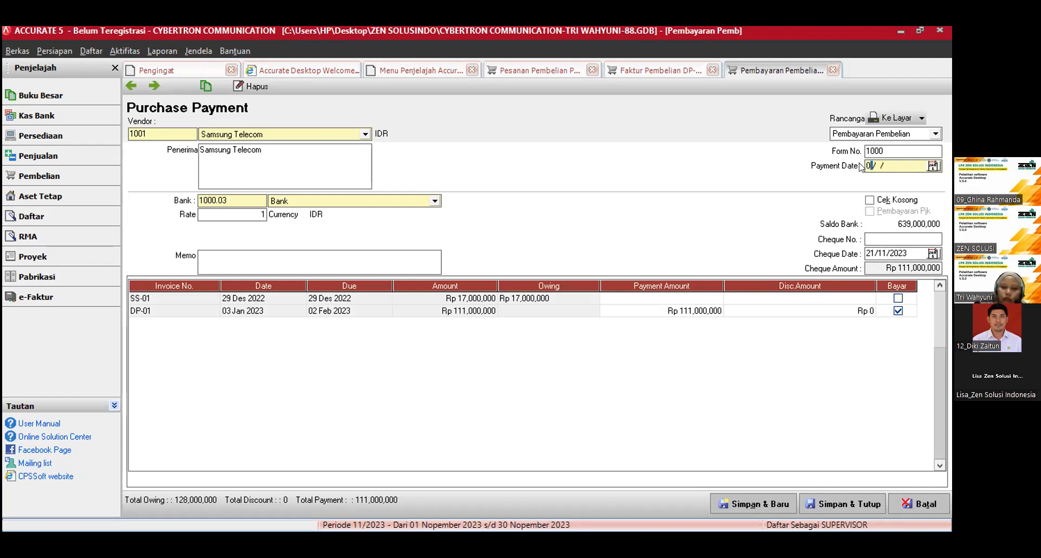
text(01/2023)
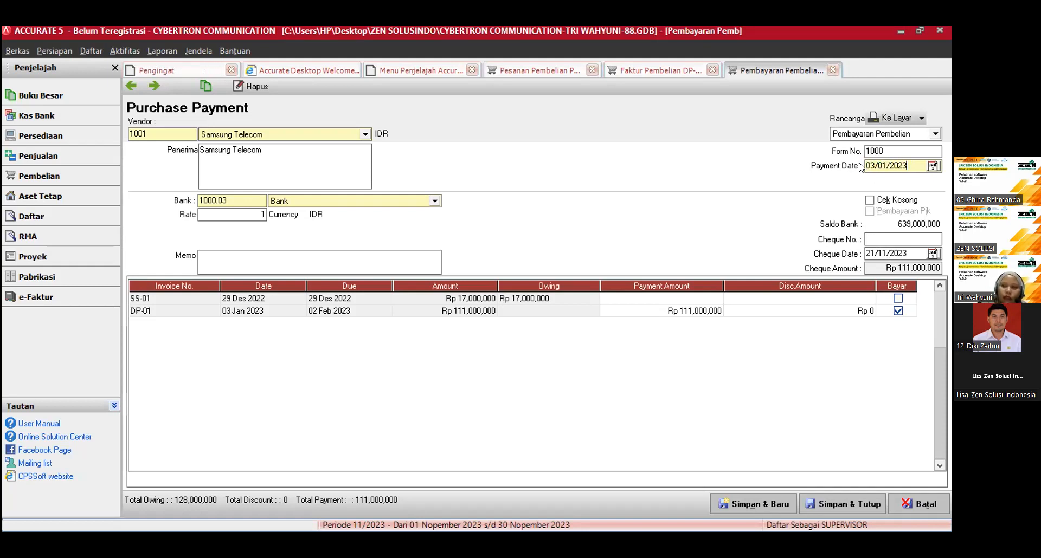
Step: Enter cheque number 2019-01 and cheque date 03/01/2023 for the purchase payment
click(878, 238)
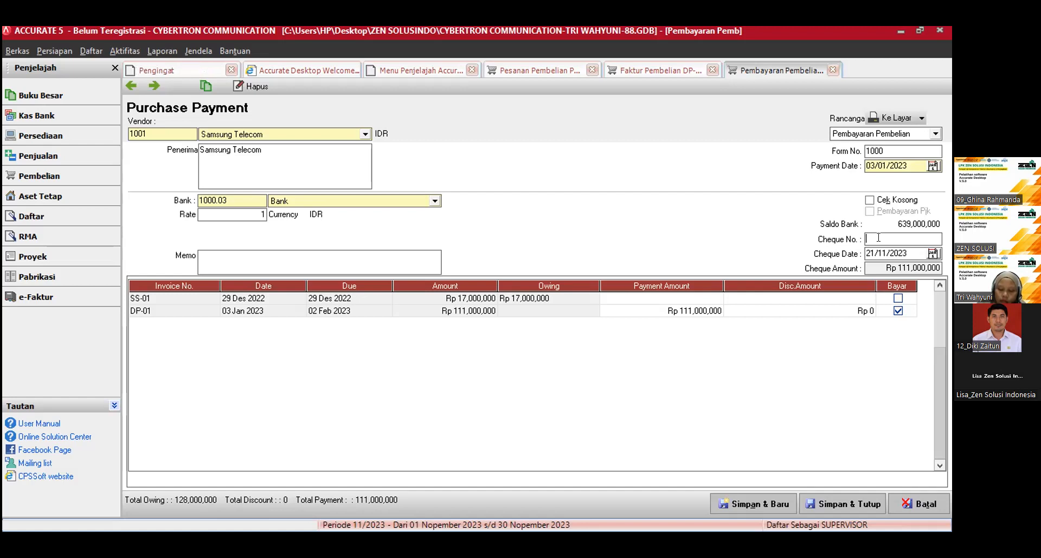
text(2019-01)
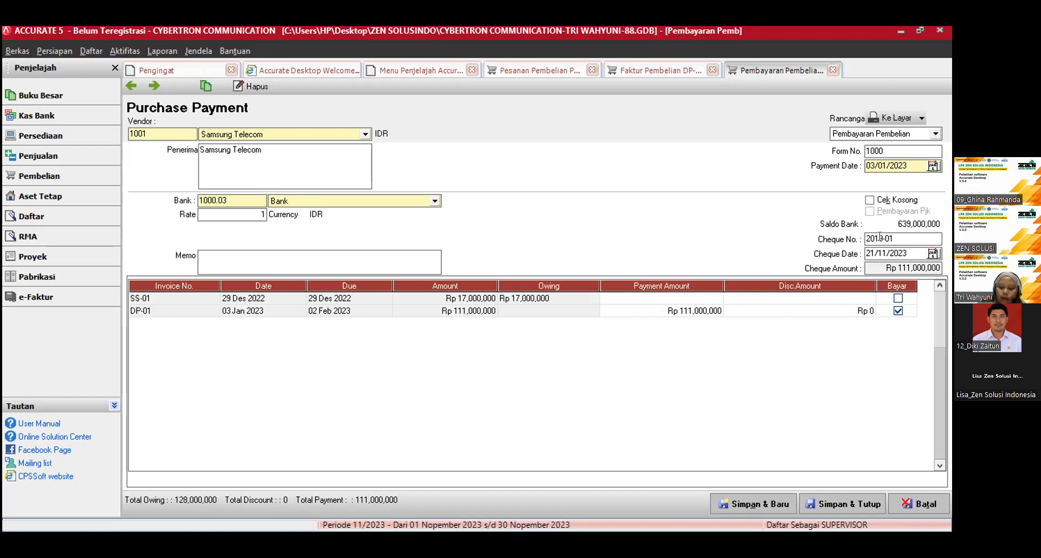
click(903, 251)
text(03/01/)
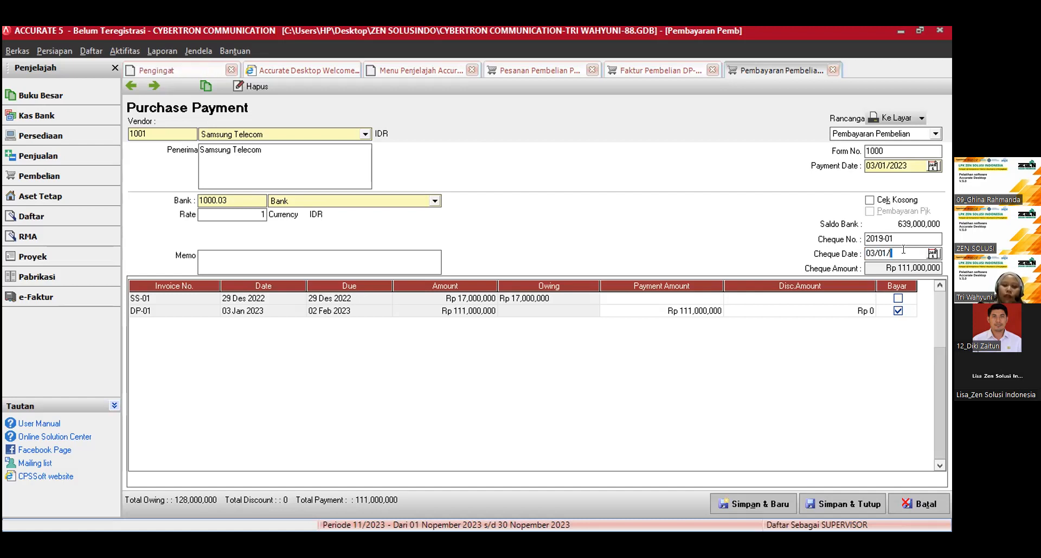
text(2023)
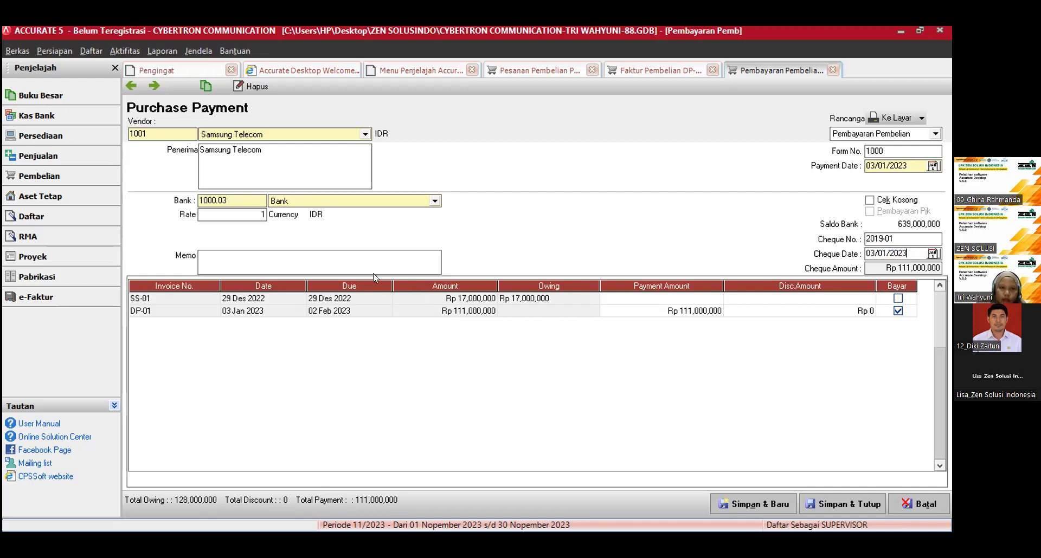
Step: Enter the memo "Pembayaran uang muka pemesanan PO-01 melalui bank" for the Samsung Telecom purchase payment
click(287, 261)
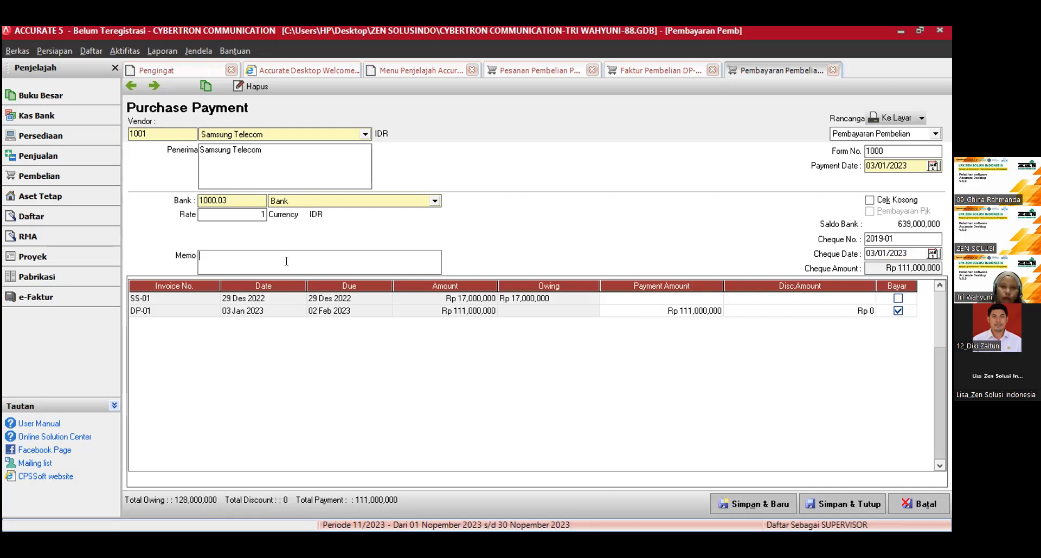
text(PE)
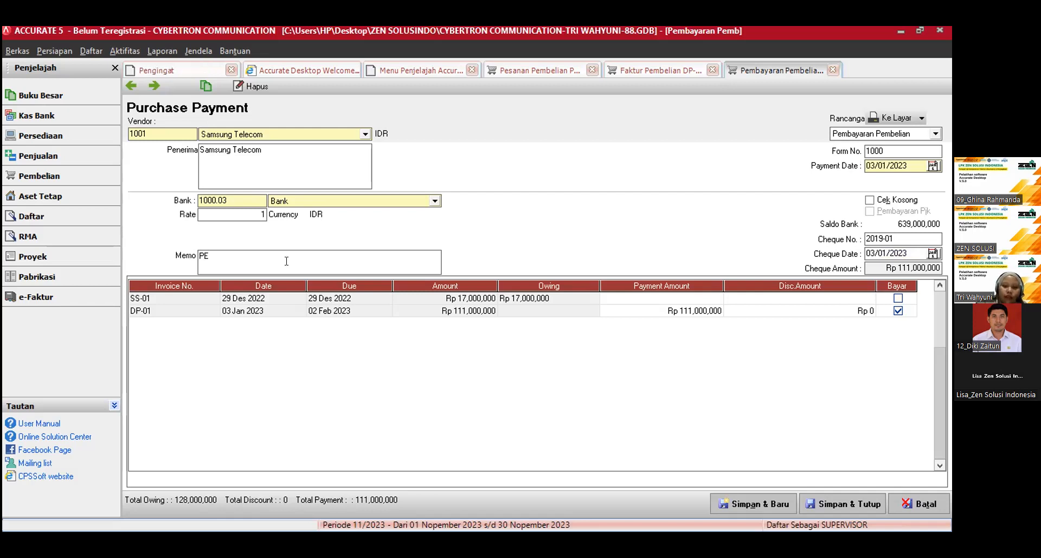
key(BackSpace)
text(embayra)
key(BackSpace)
key(BackSpace)
text(aran uang muka)
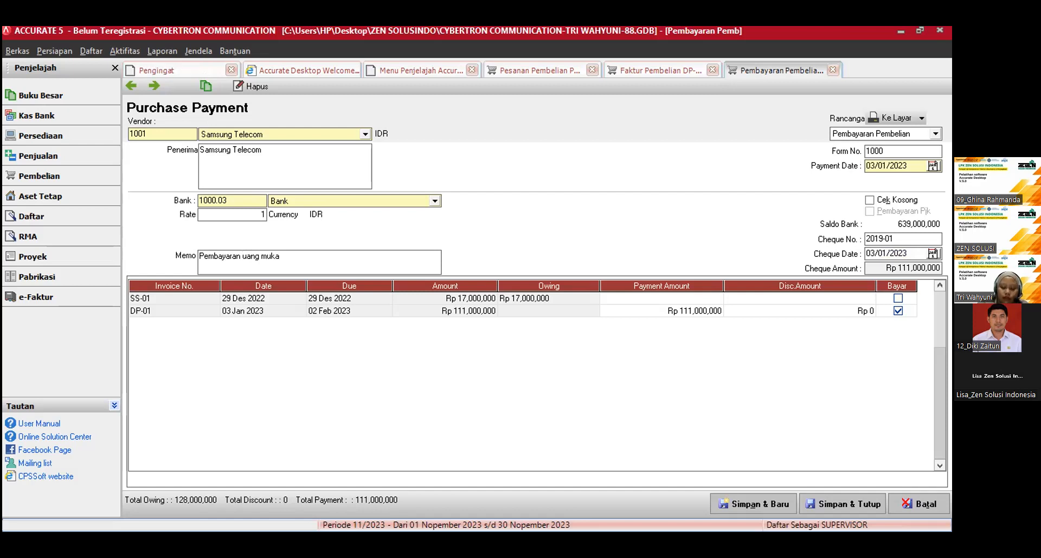
text( pemesanan PoO)
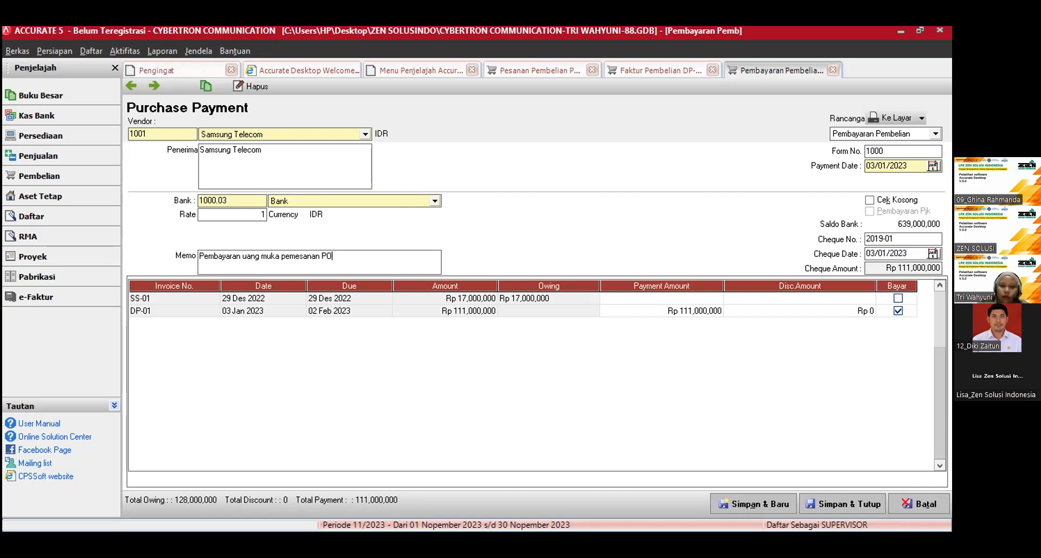
text(-01 melalui bank)
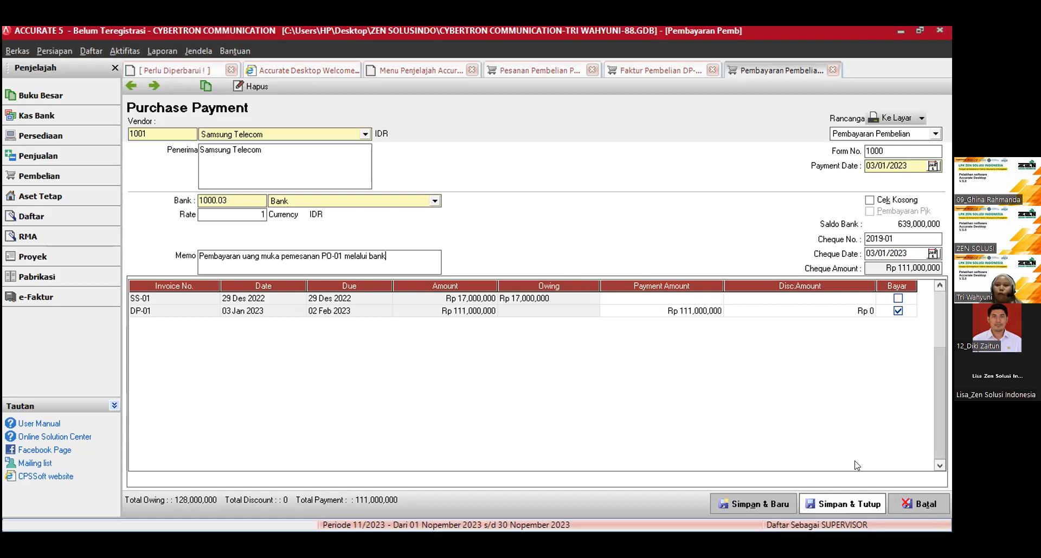
Step: Save and close the purchase payment, the DP-01 purchase invoice and purchase order PO-01
key(alt+t)
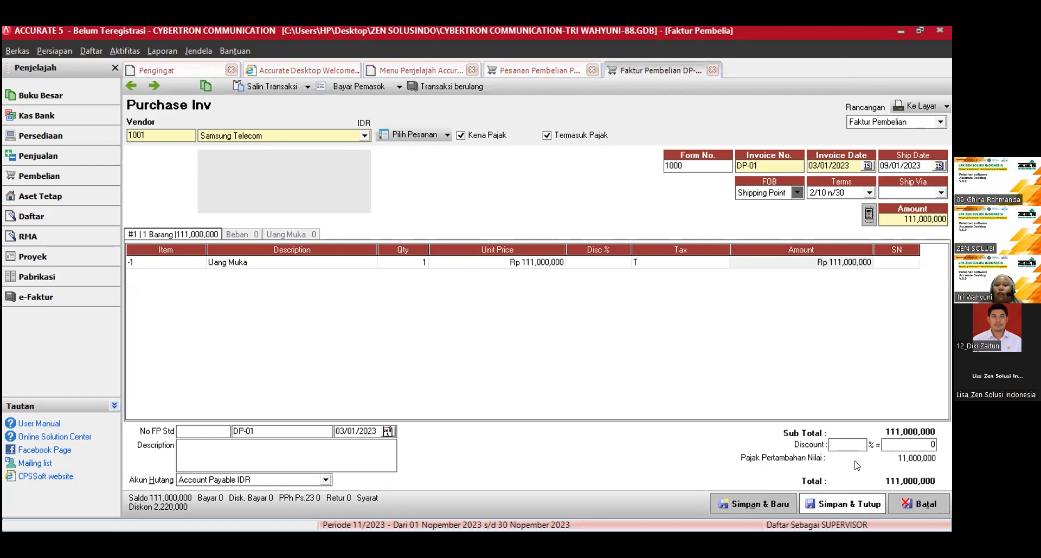
click(854, 504)
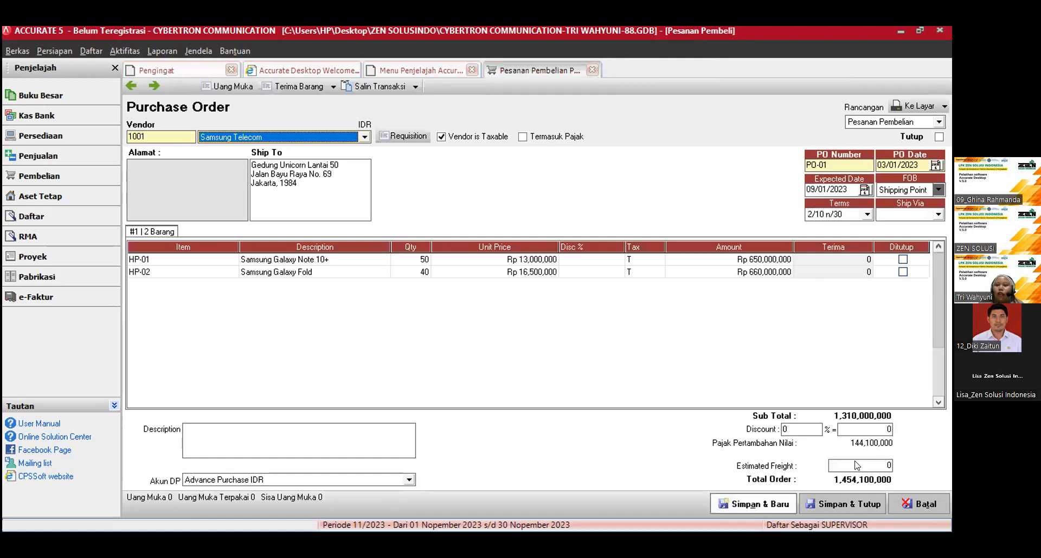
click(855, 504)
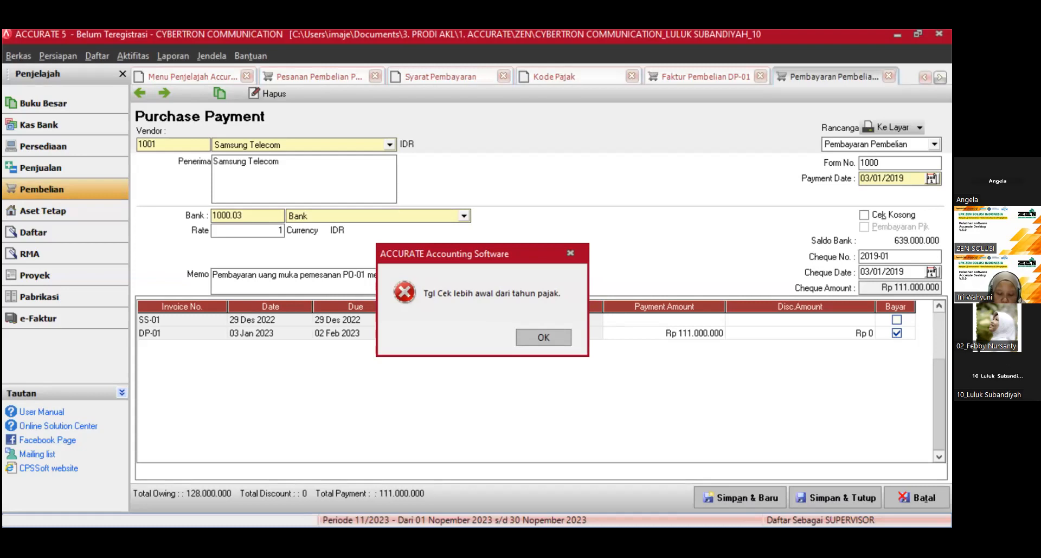
Step: Dismiss the cheque date error, set both the payment date and cheque date to 03/01/2023, and save and close the payment
key(Return)
key(BackSpace)
key(BackSpace)
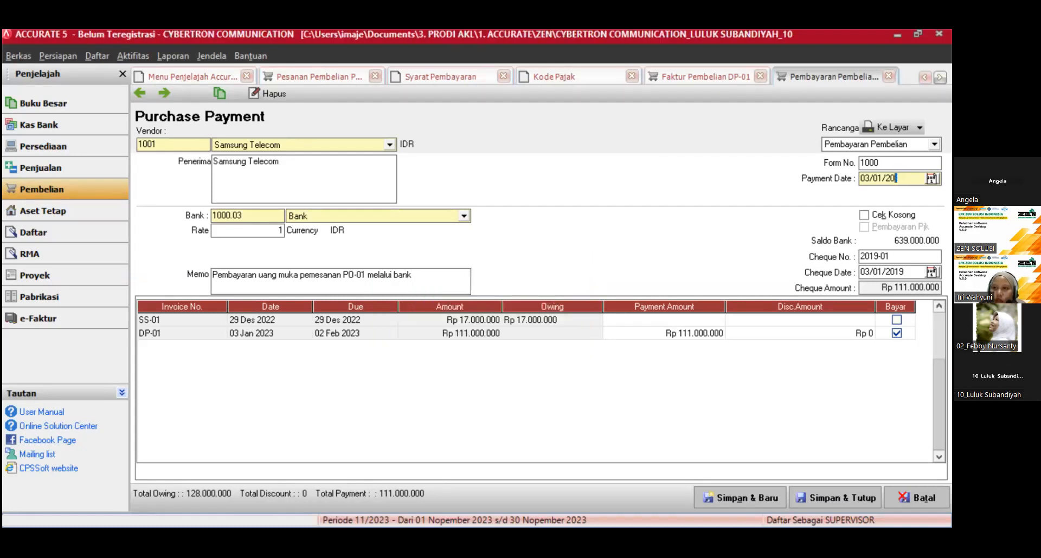
text(23)
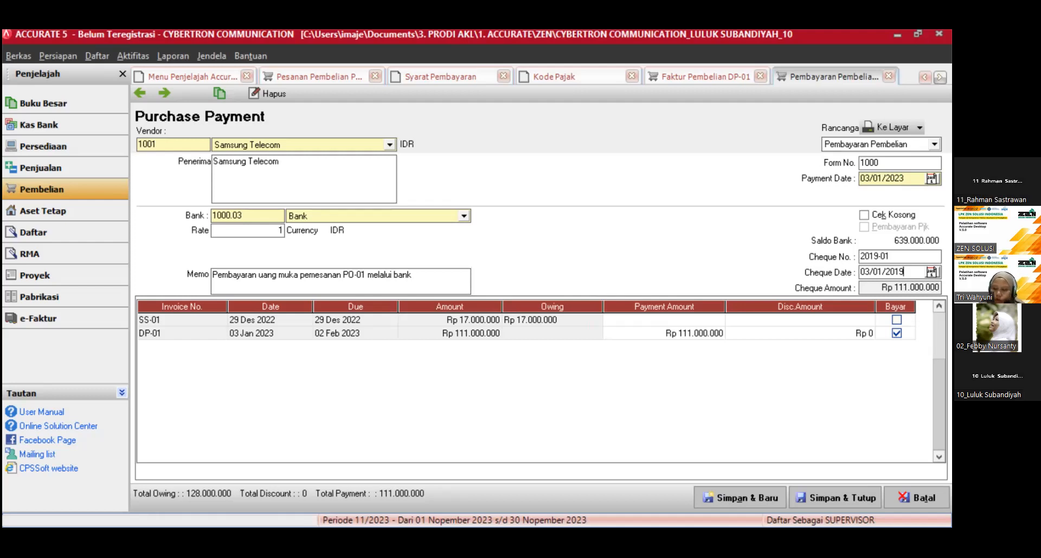
key(BackSpace)
key(BackSpace)
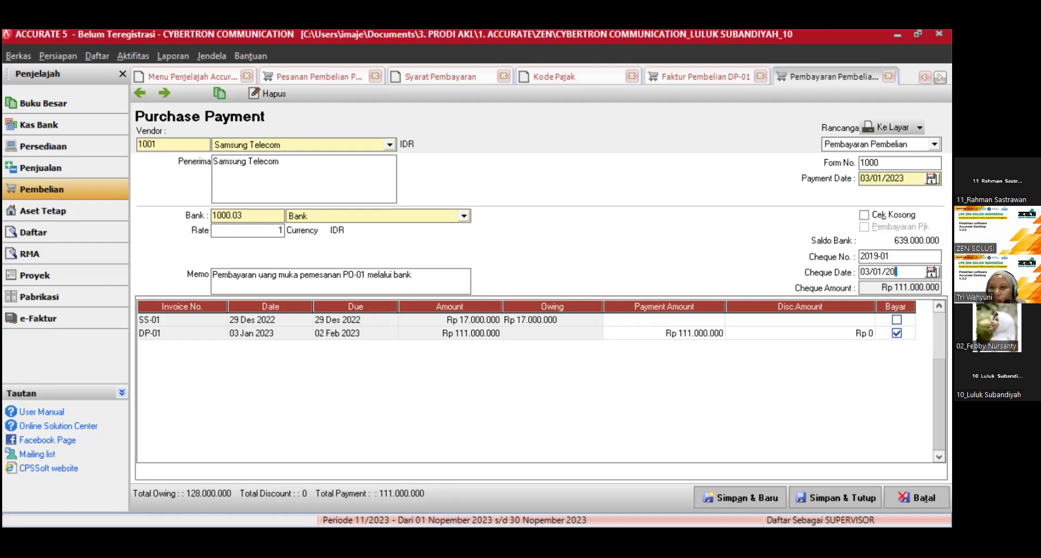
text(23)
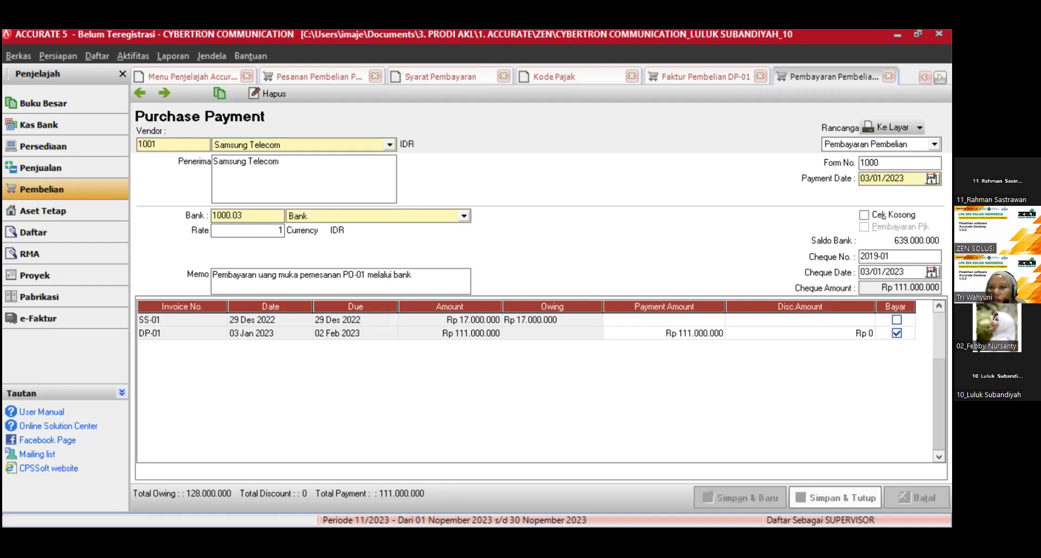
click(835, 498)
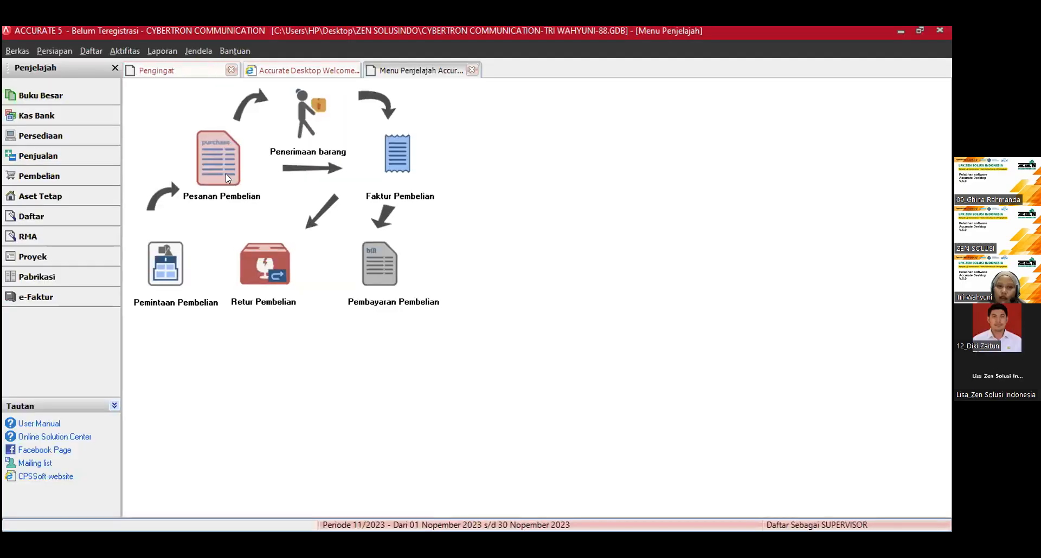
Step: Create a new purchase order with Apple Inc as the vendor
click(226, 174)
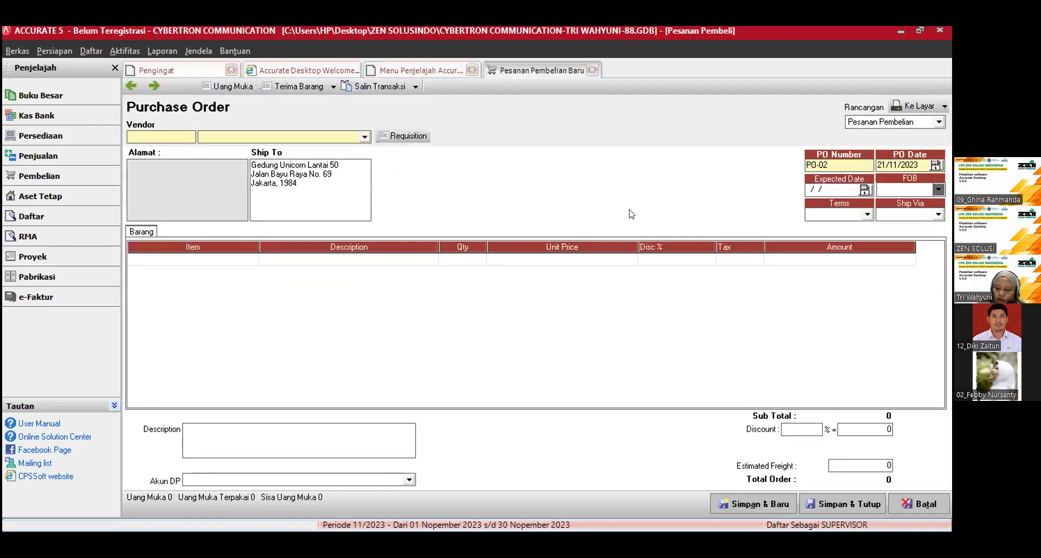
click(363, 137)
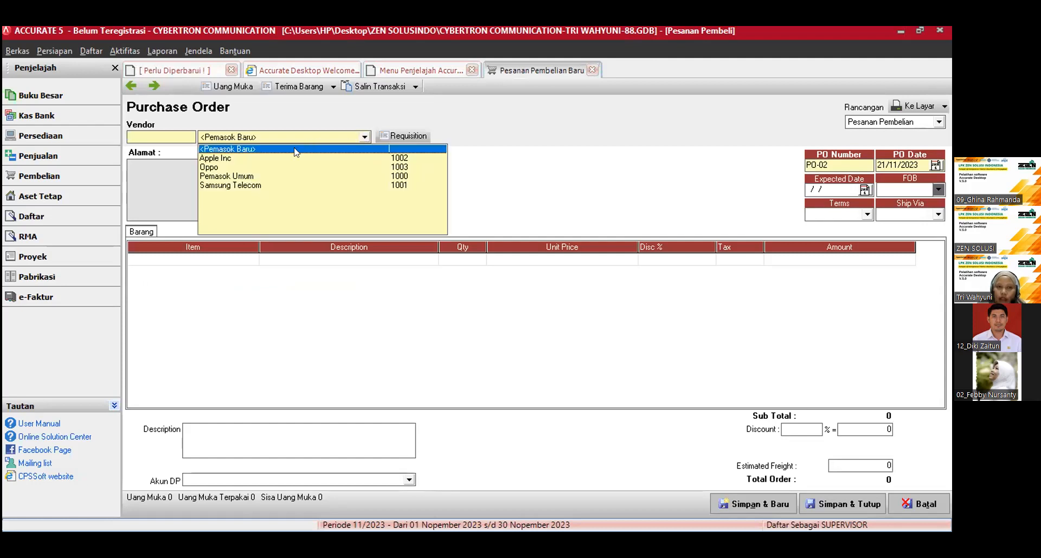
click(263, 159)
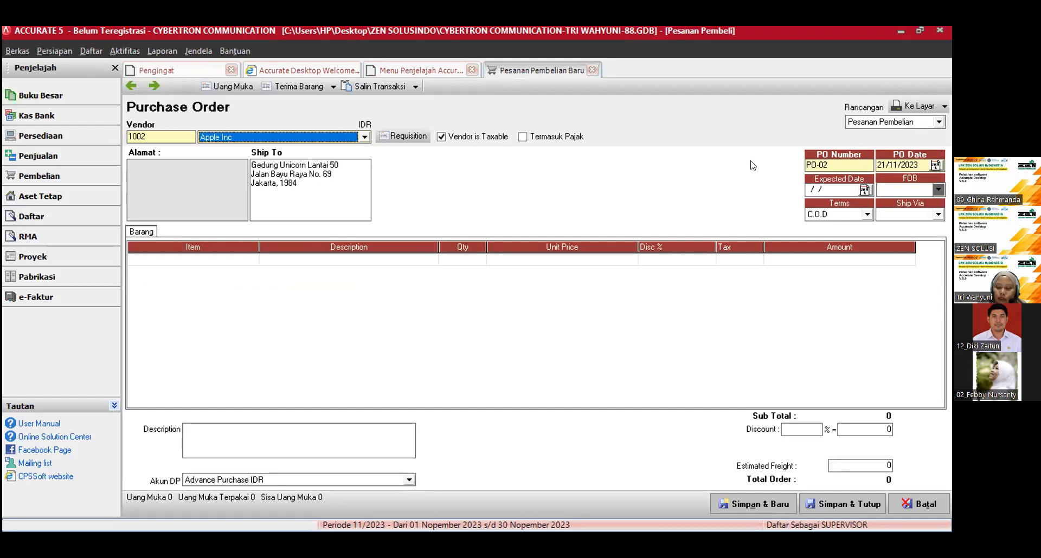
Step: Set the Apple Inc order's PO date to 03/01/2023 and its expected date to 10/01/2023
click(815, 162)
double_click(815, 163)
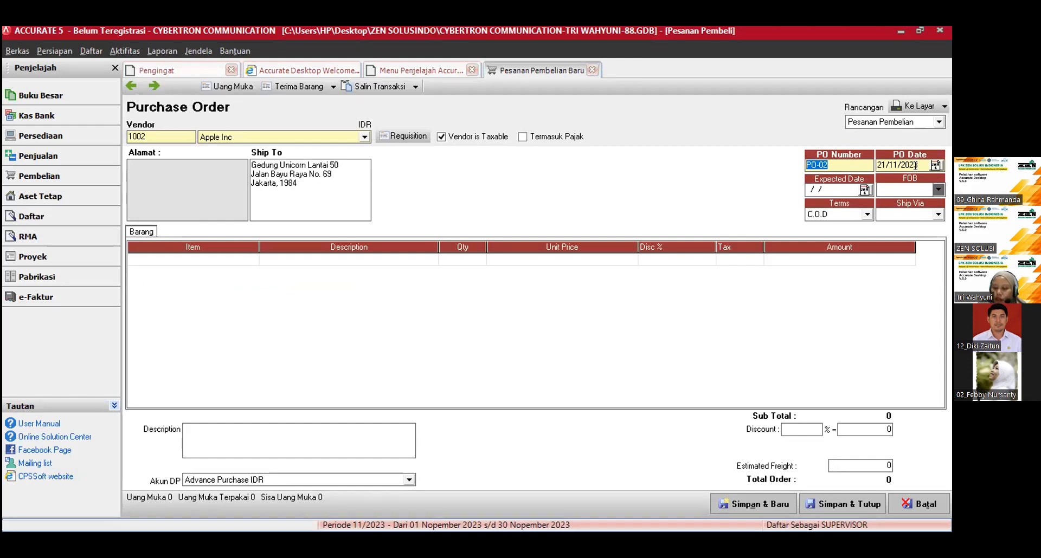
key(Tab)
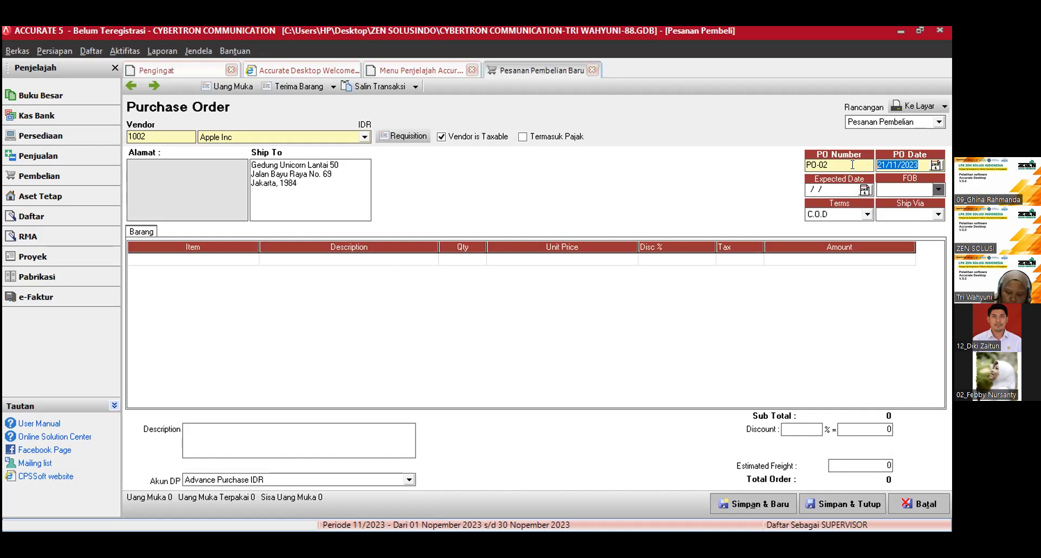
text(03/)
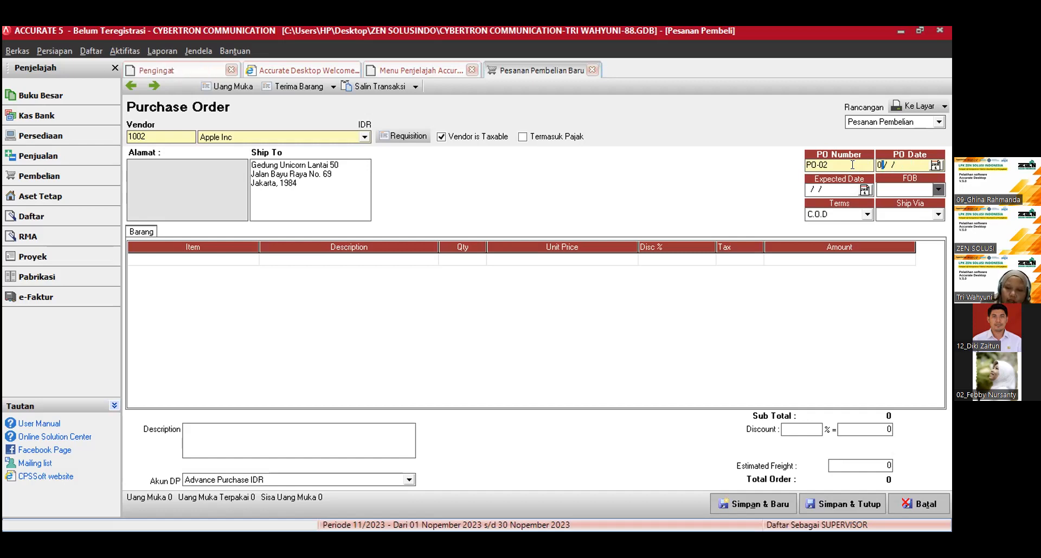
text(01/)
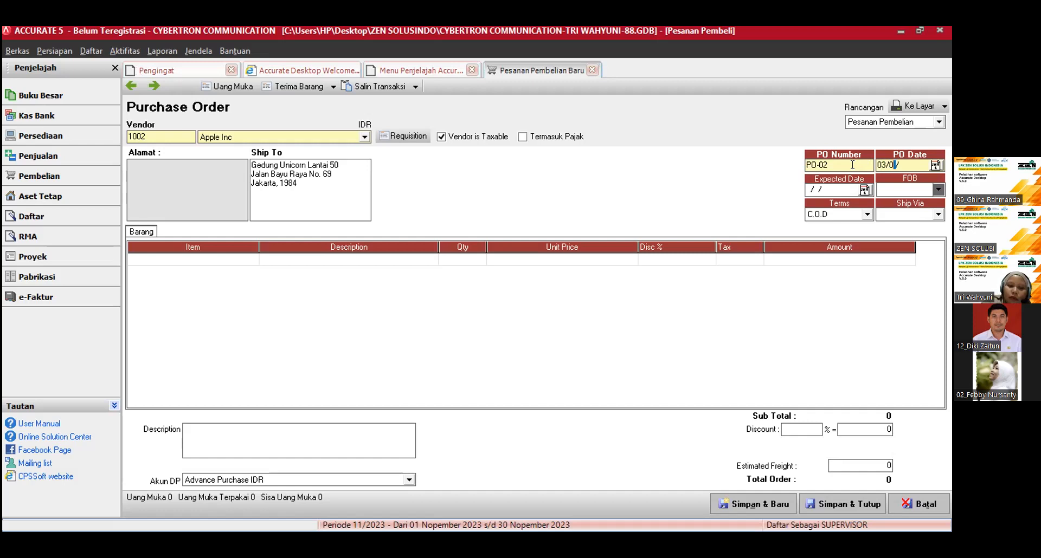
text(20)
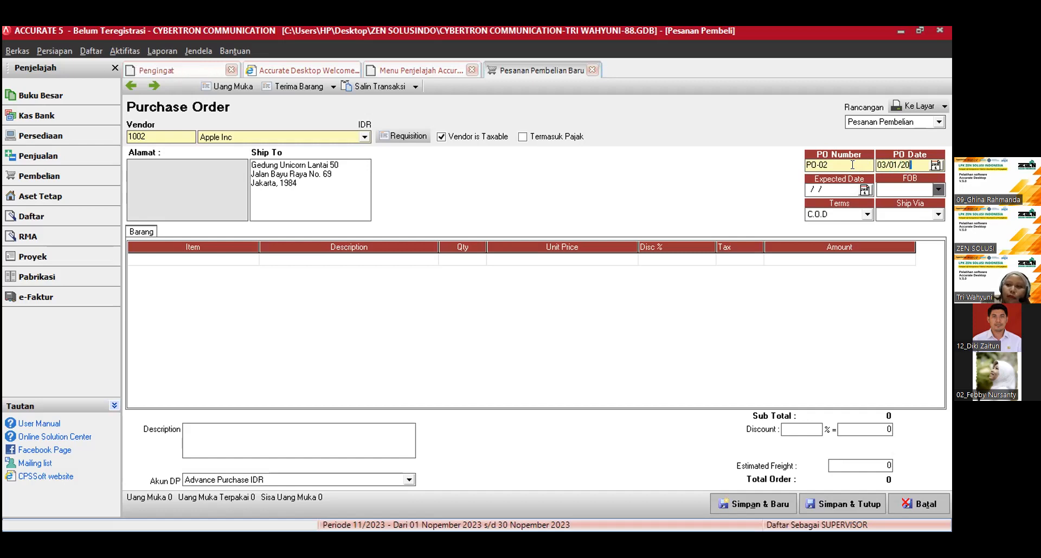
text(23)
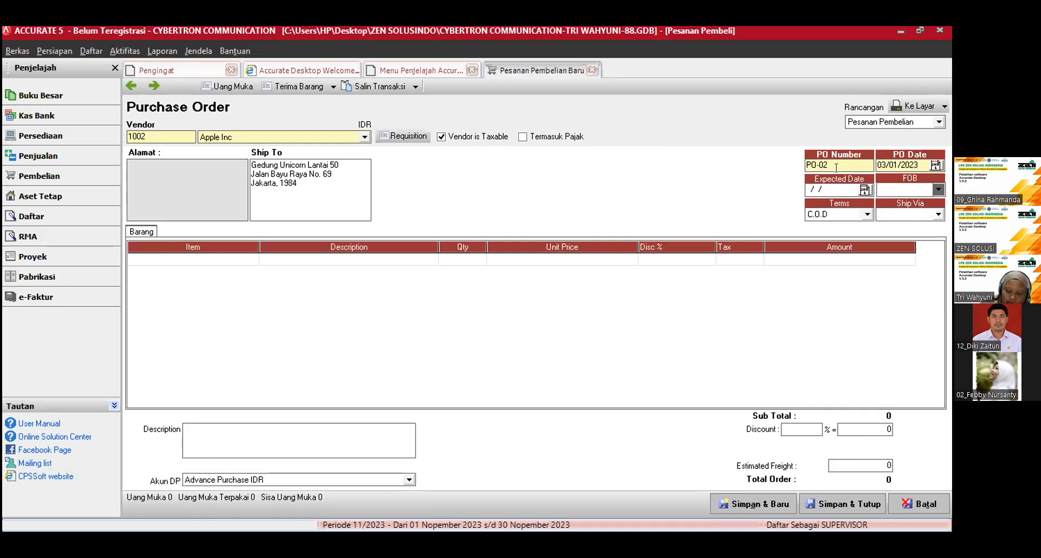
click(803, 189)
text(10/)
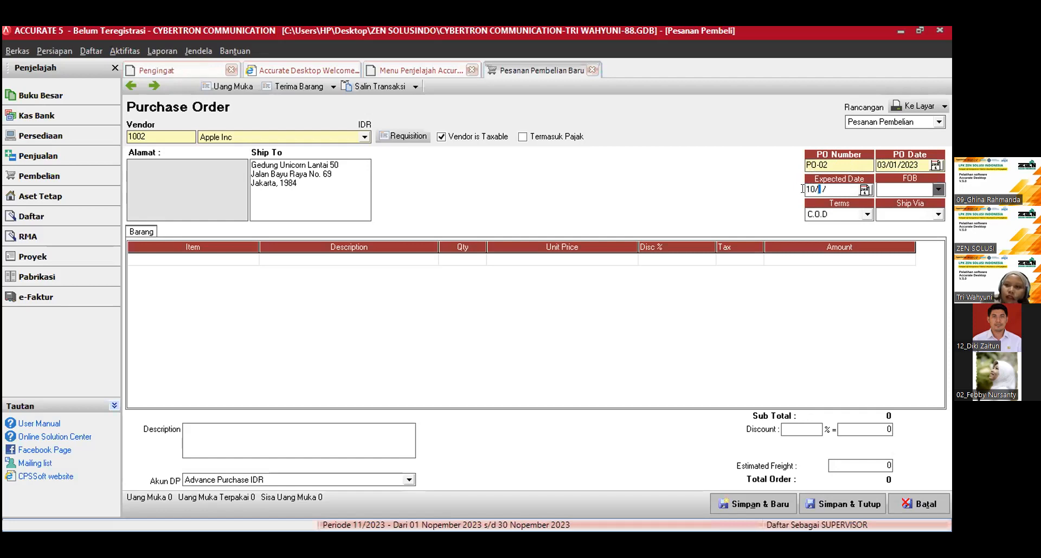
text(01/2023)
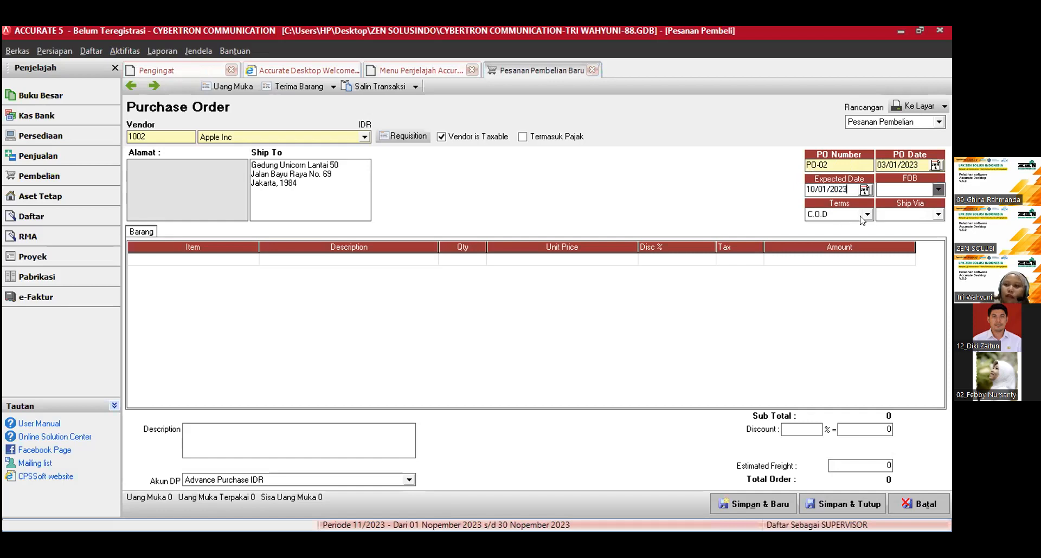
Step: Set the purchase order's FOB to Destination and its payment terms to Net 30
click(936, 190)
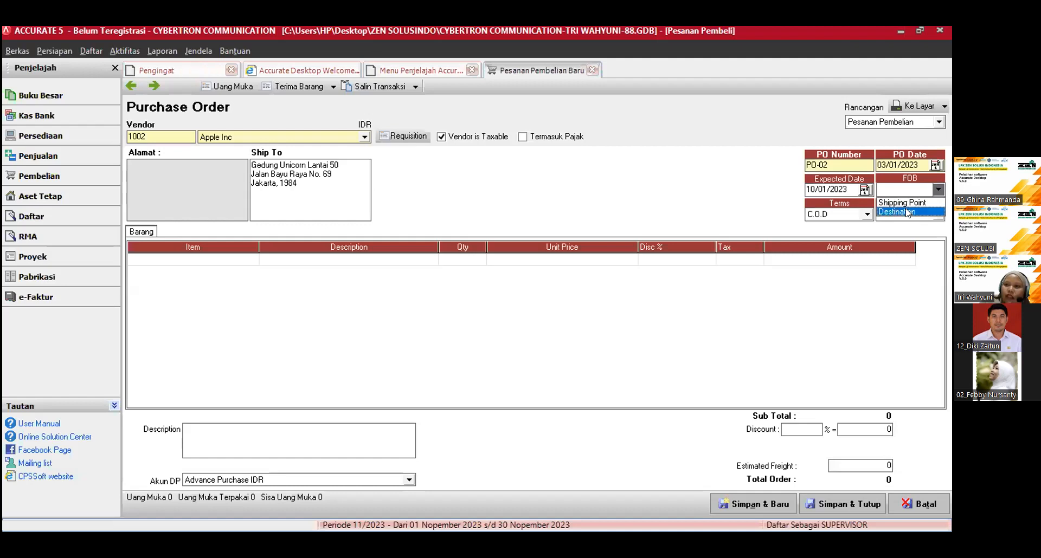
click(908, 212)
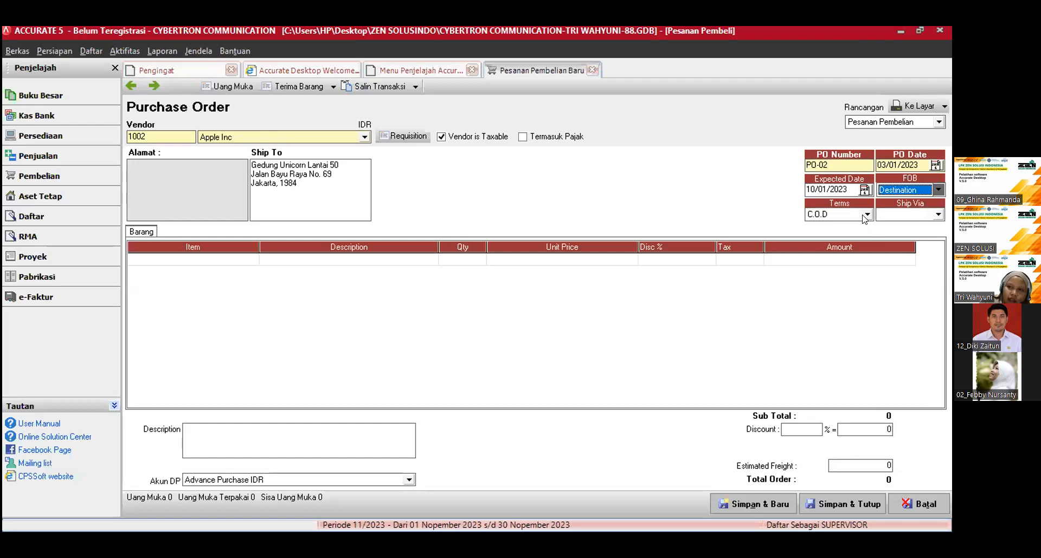
click(866, 215)
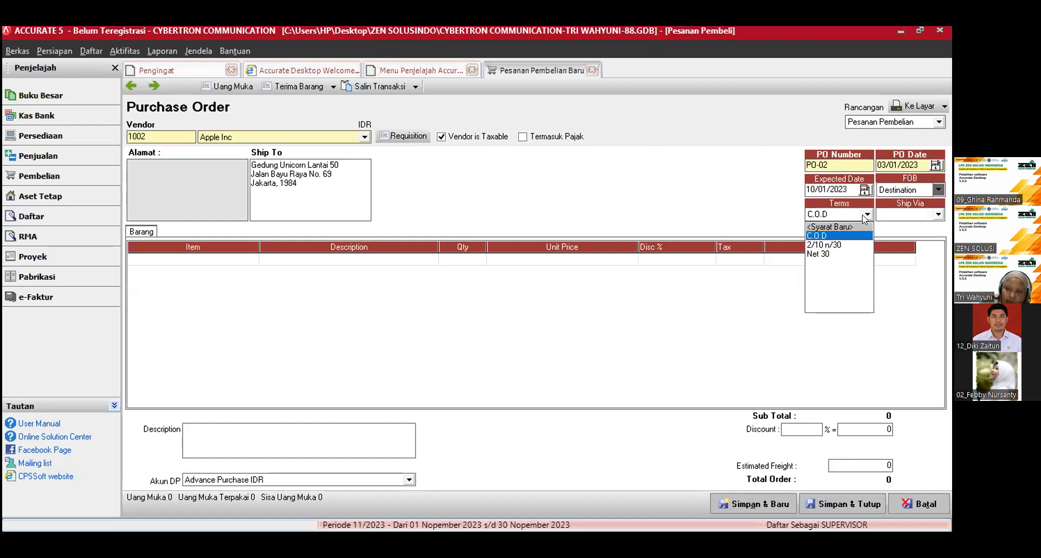
click(828, 255)
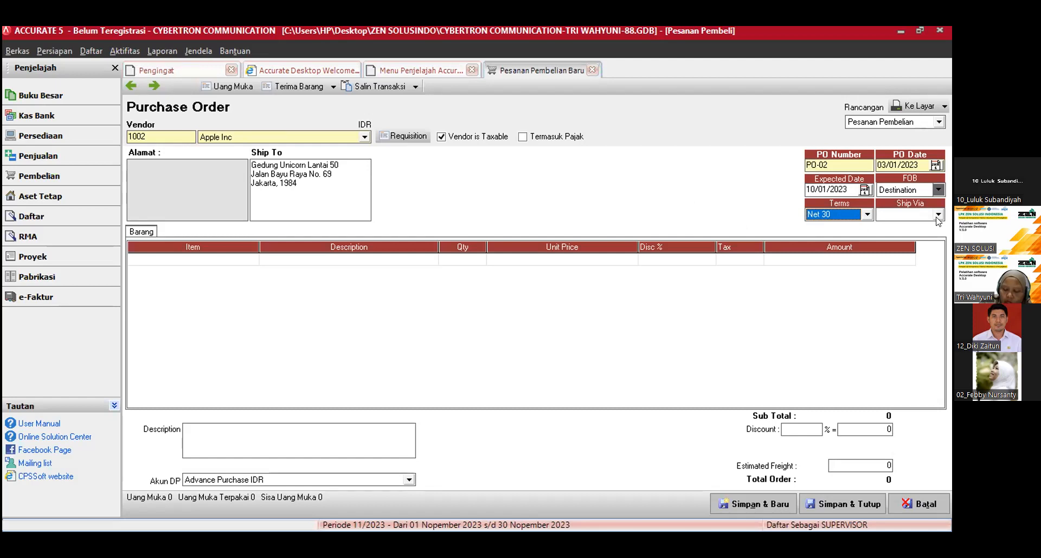
Step: Add a new shipper named Fed Ex and use it as the order's Ship Via
click(896, 217)
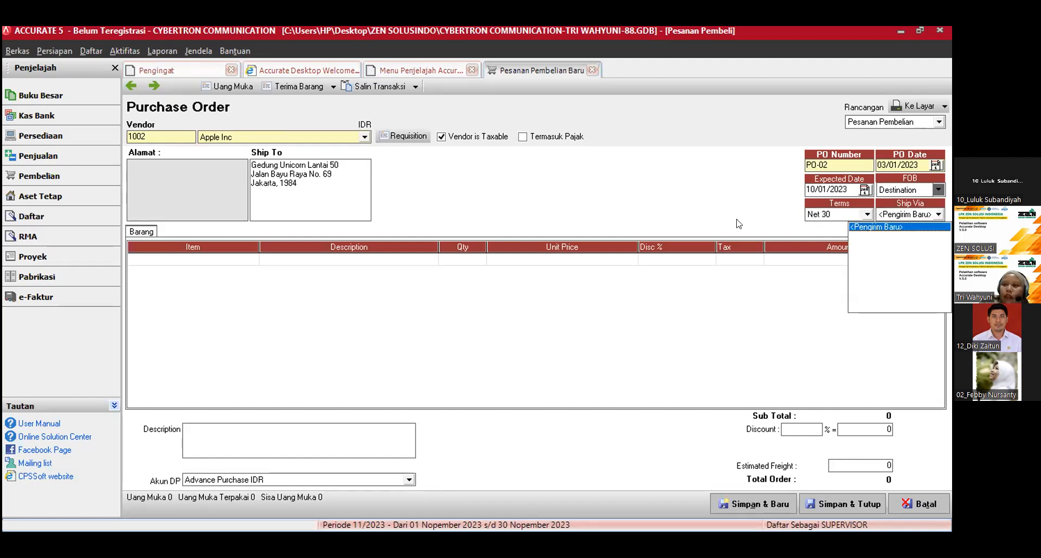
click(706, 217)
click(940, 216)
click(860, 228)
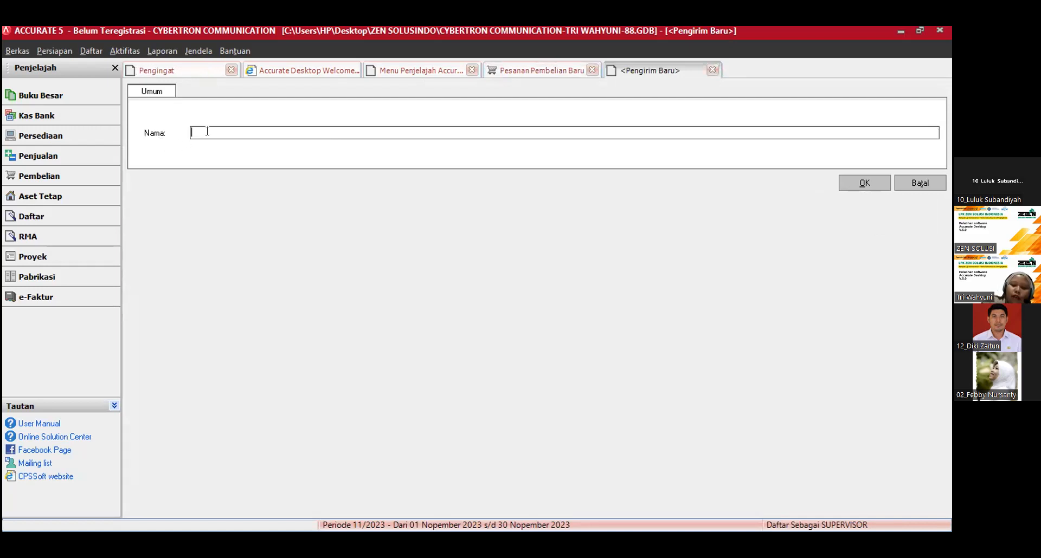
text(Fed Ex)
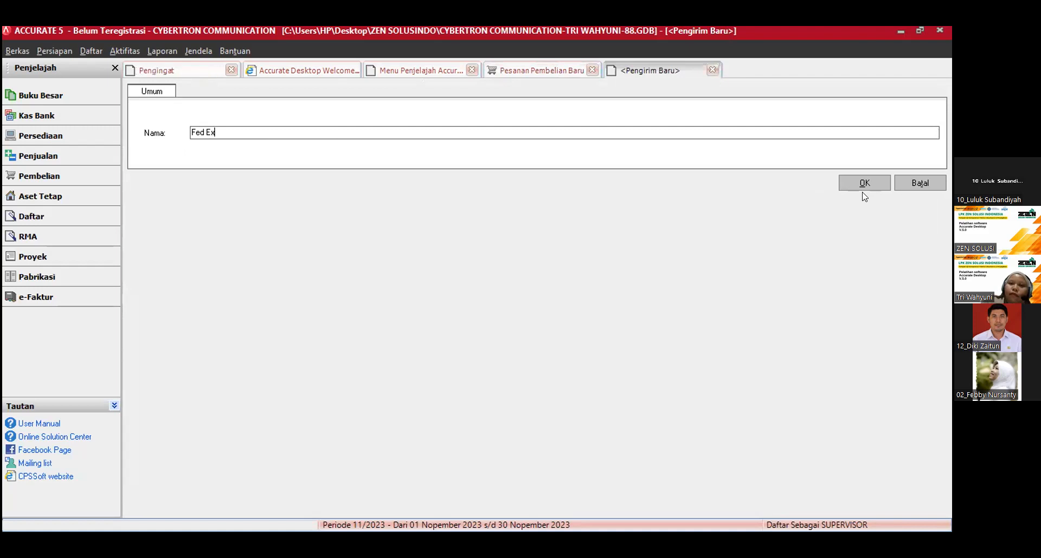
click(864, 183)
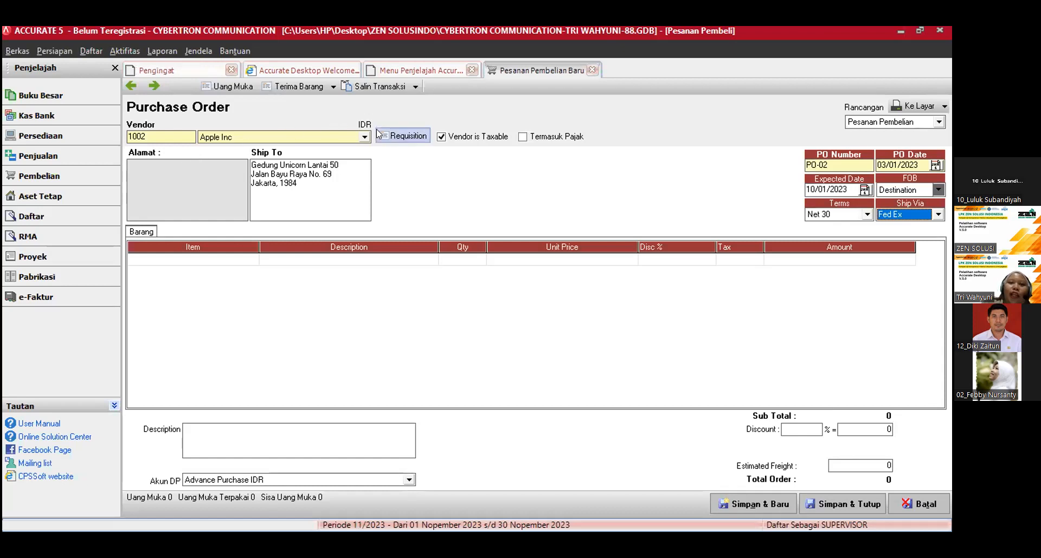
Step: Fill the Apple Inc order's item lines from requisition PR-01, and reopen the requisition list
click(399, 138)
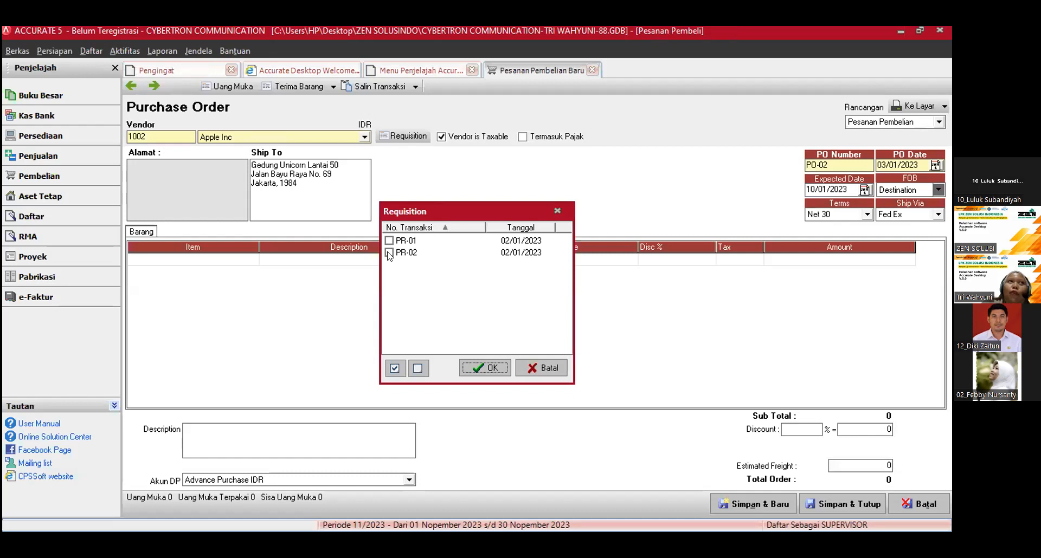
click(388, 241)
click(487, 368)
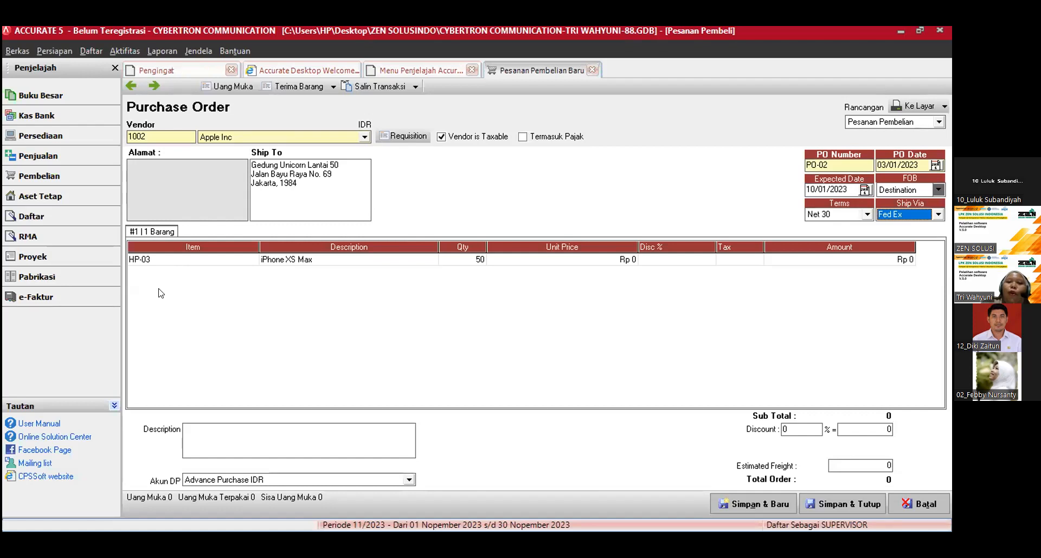
click(409, 139)
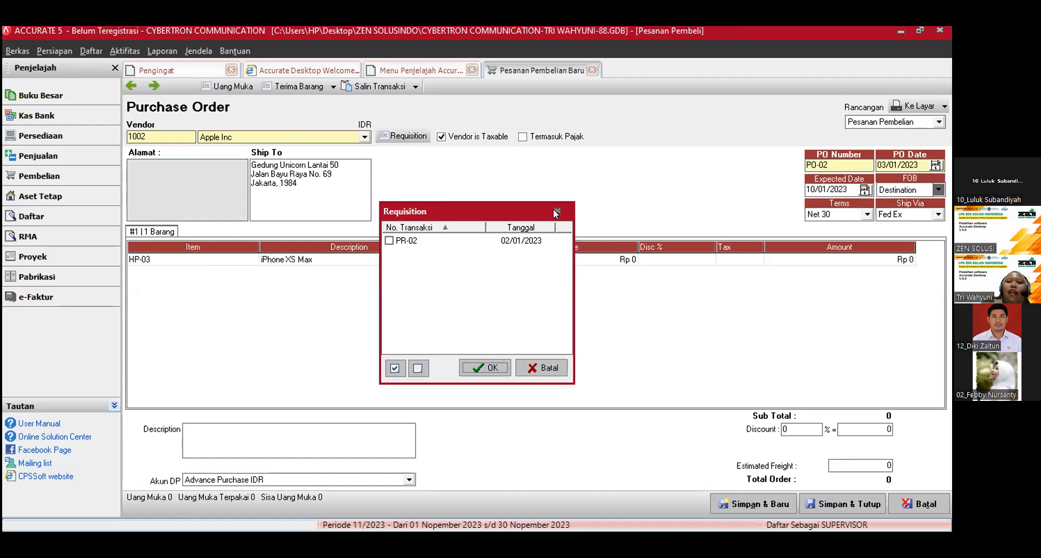
Step: Dismiss the requisition list and set the iPhone XS Max line's unit price to Rp 13,200,000
click(555, 212)
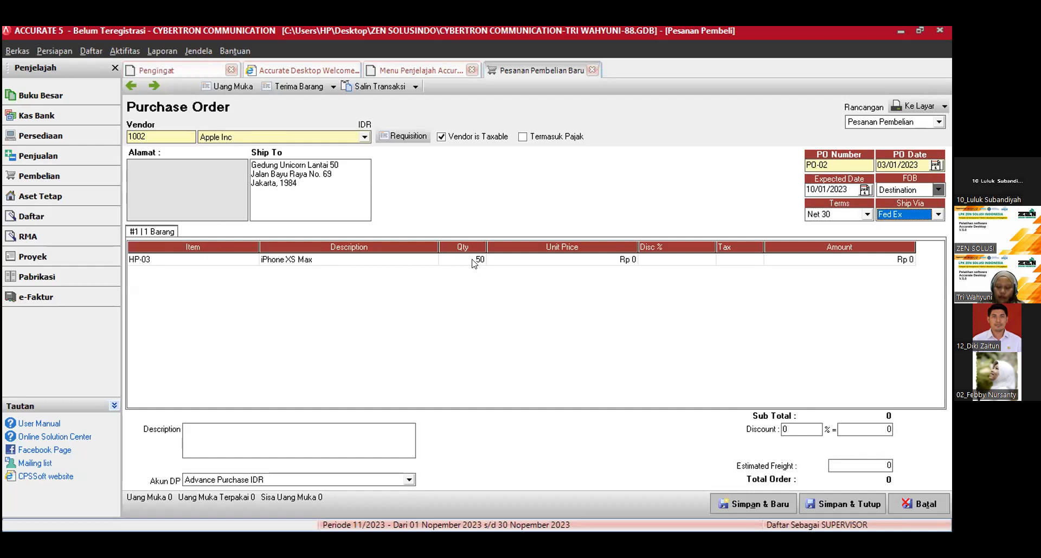
click(532, 255)
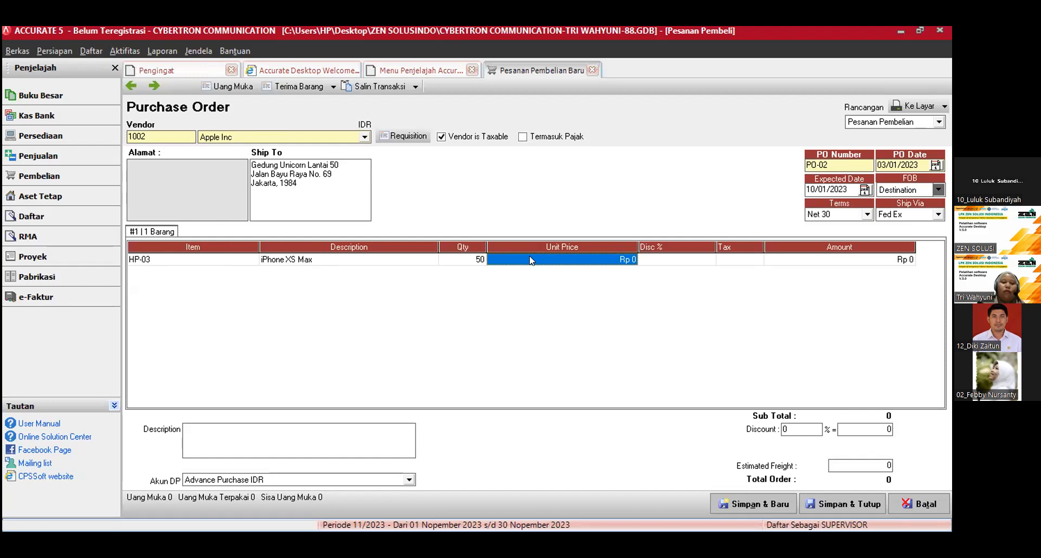
text(1)
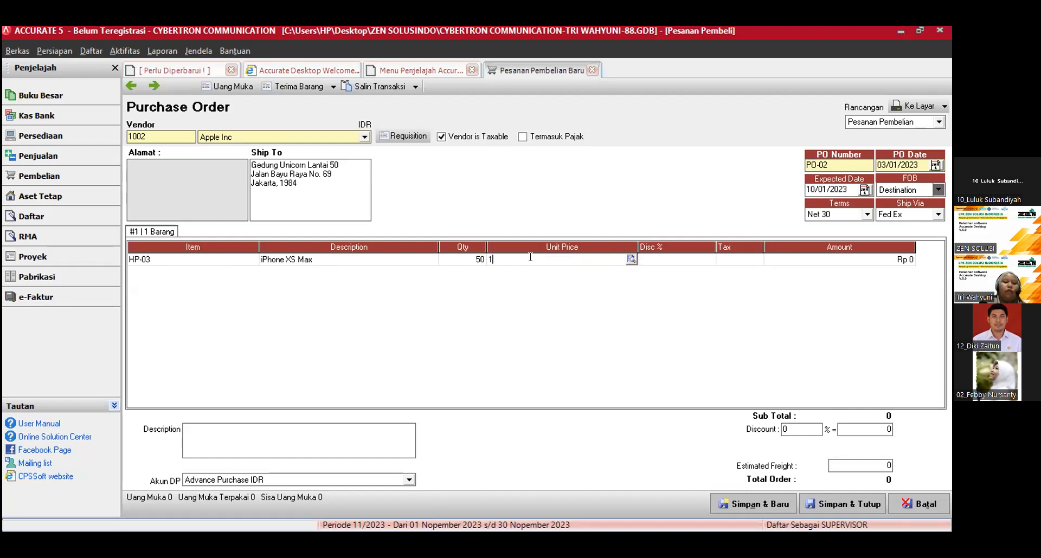
text(3,200,000)
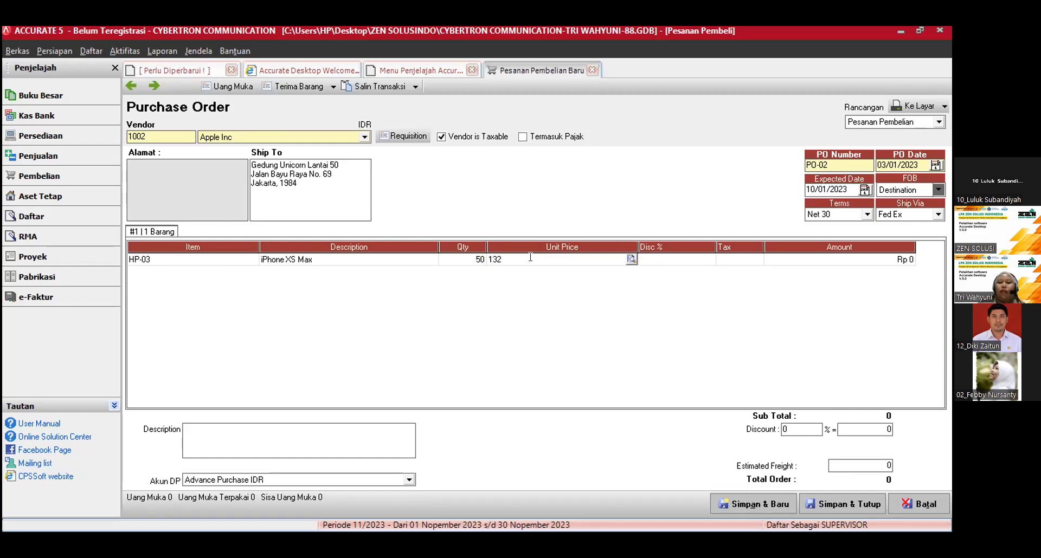
key(Tab)
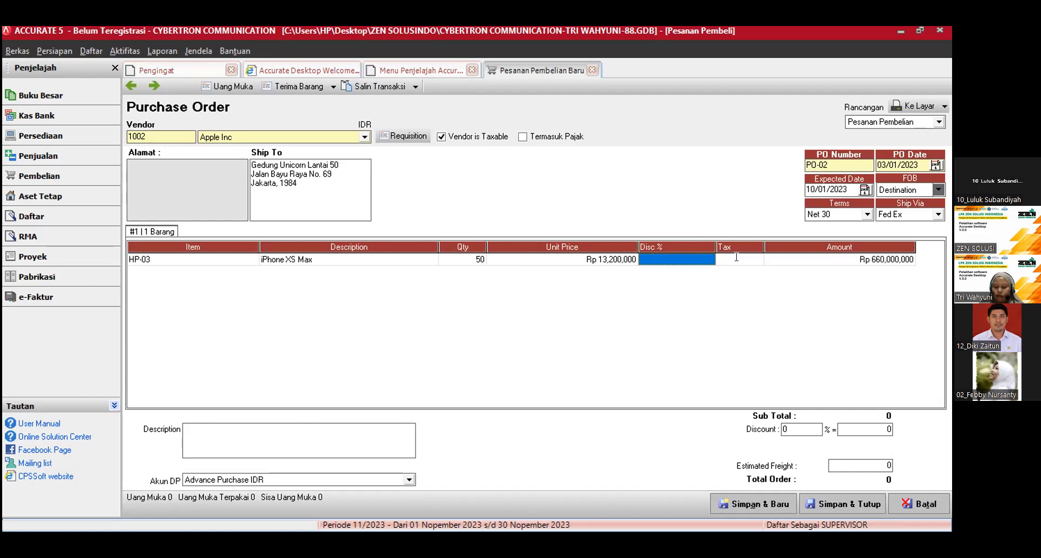
Step: Apply tax code T to the iPhone XS Max line and delete the empty item line below it
click(738, 256)
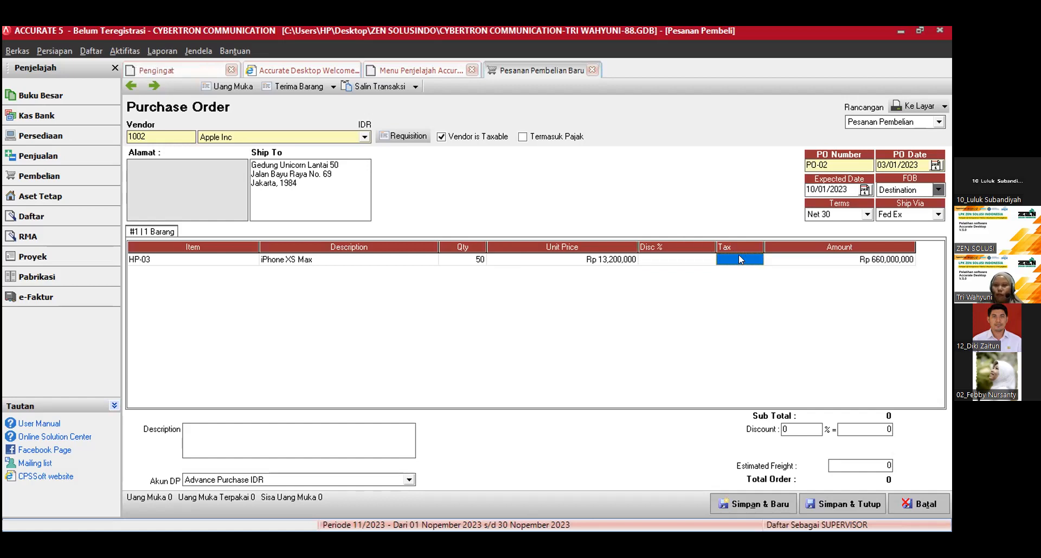
text(T)
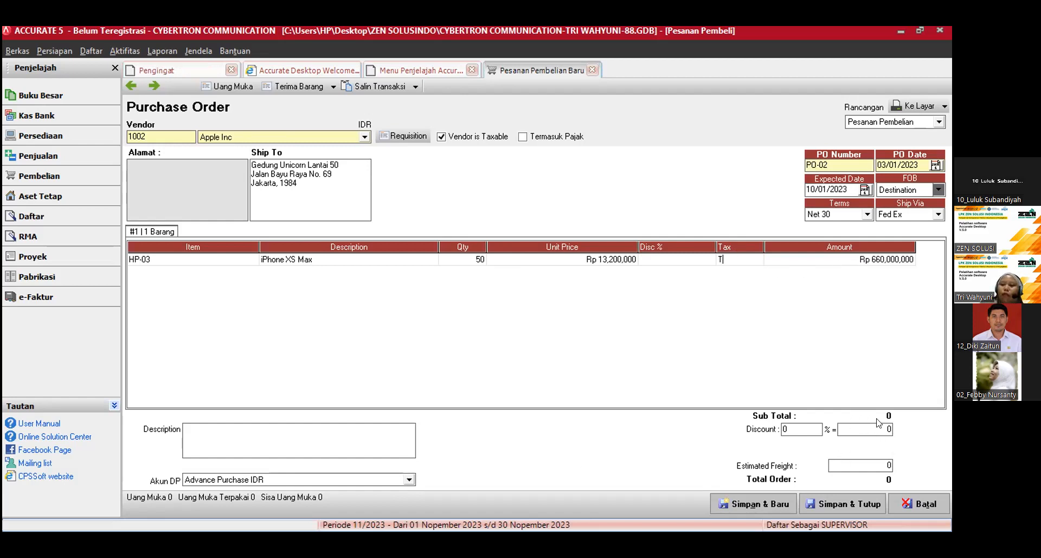
click(864, 265)
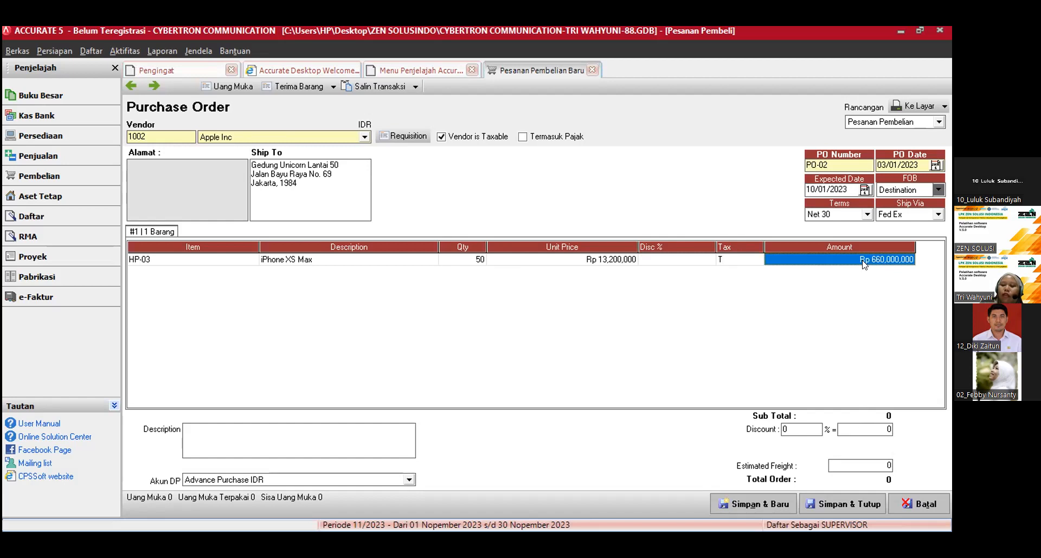
key(Return)
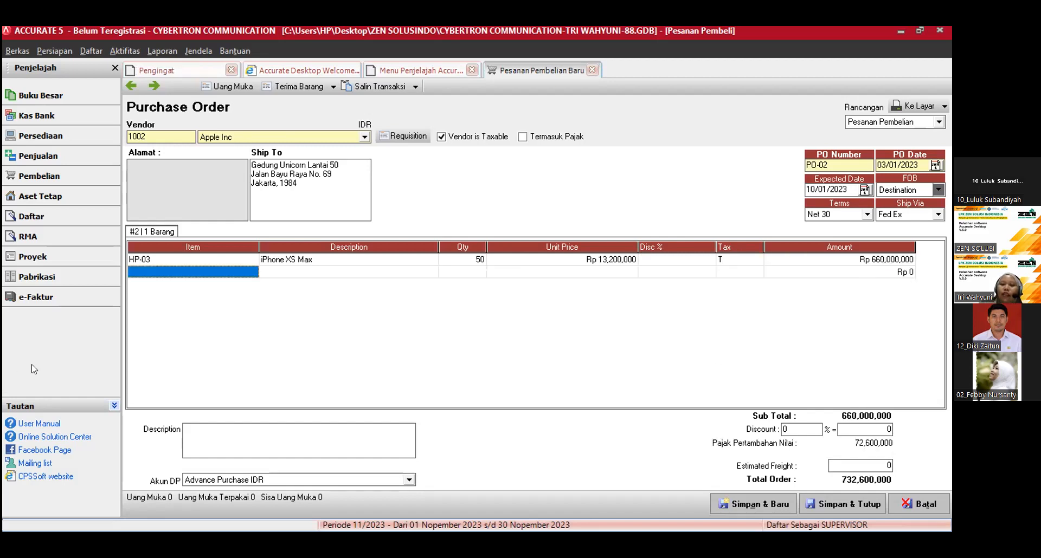
right_click(227, 266)
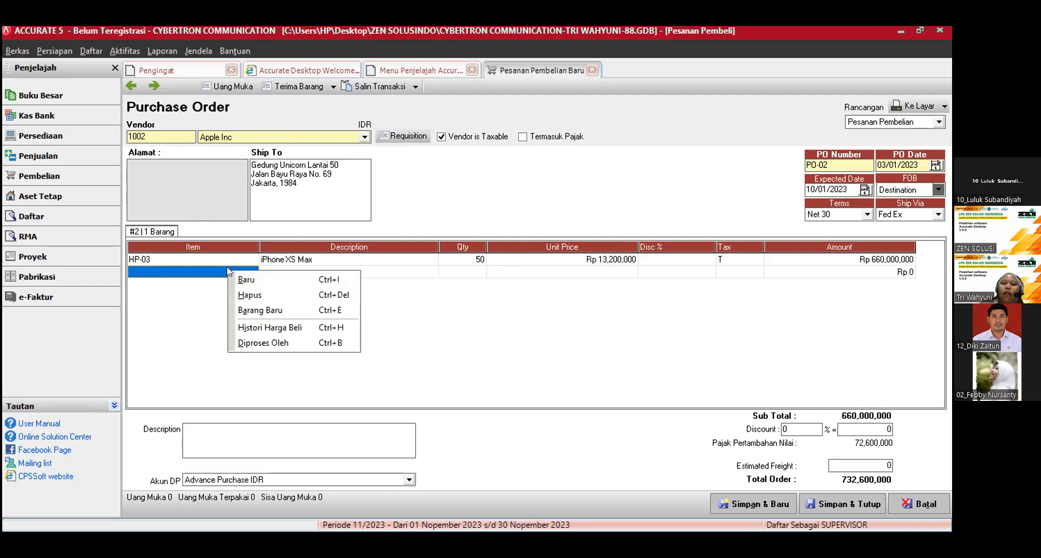
click(255, 294)
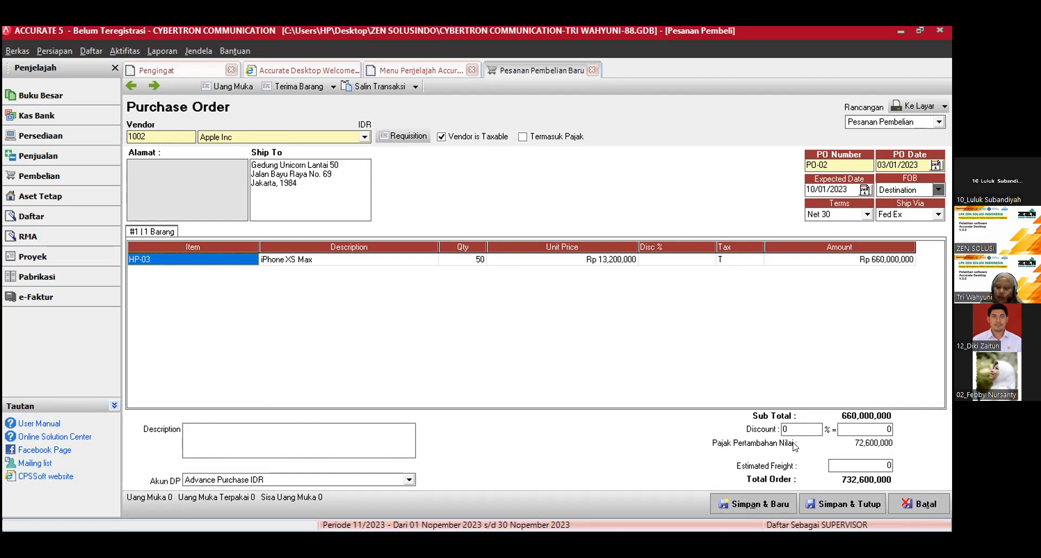
Step: Set the Apple Inc order's estimated freight to 2,000,000
click(853, 458)
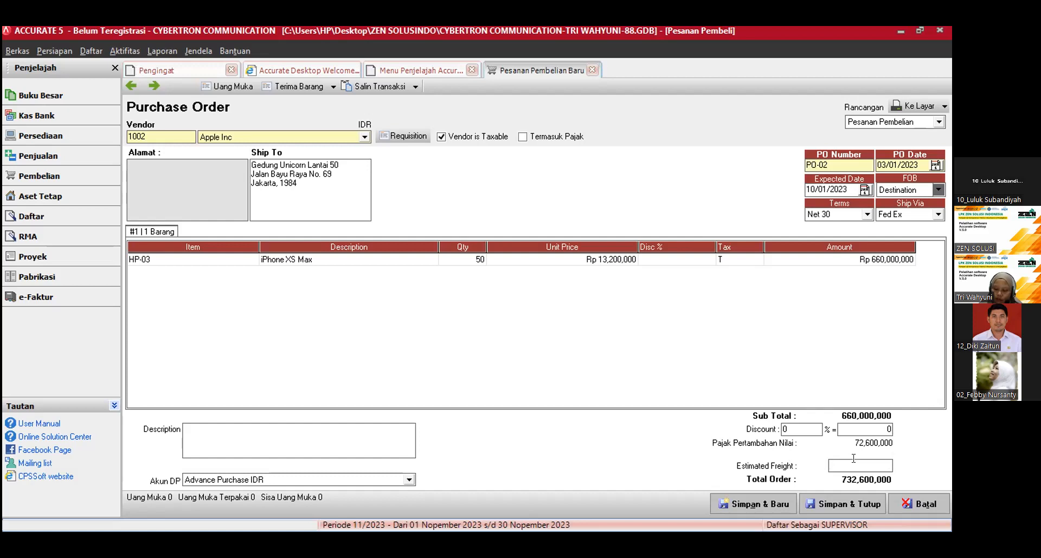
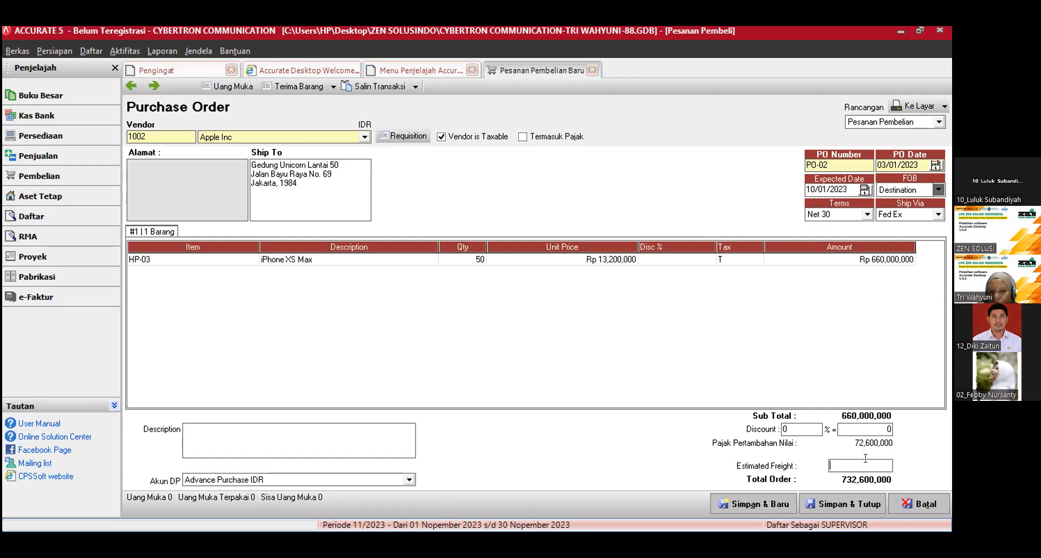
text(2000000)
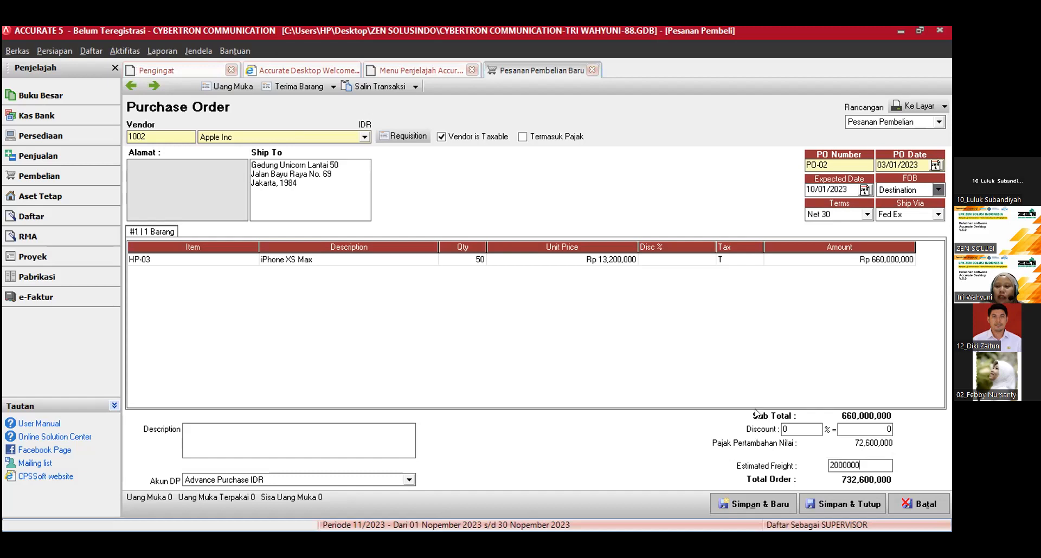
click(851, 347)
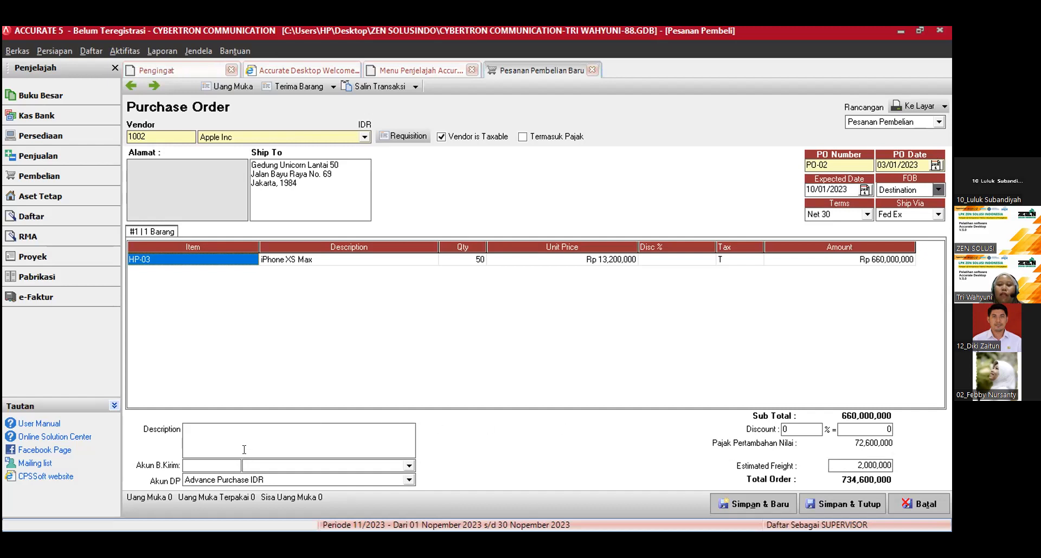
click(161, 467)
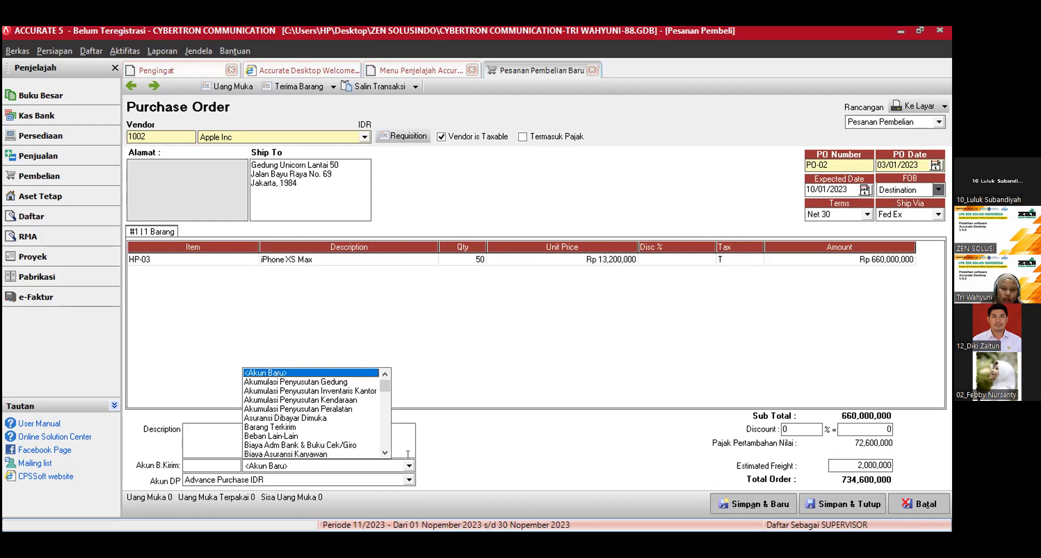
click(287, 372)
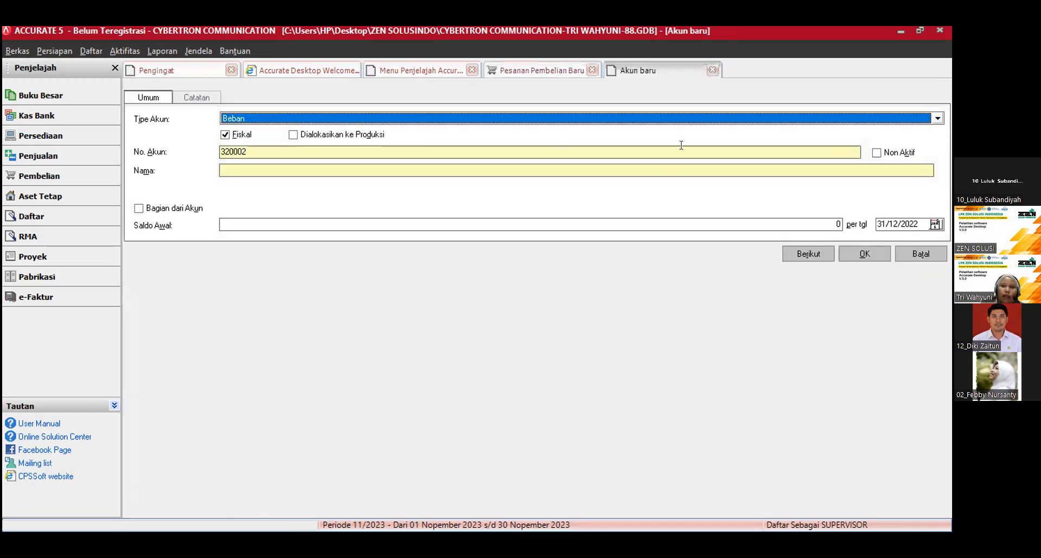
click(711, 70)
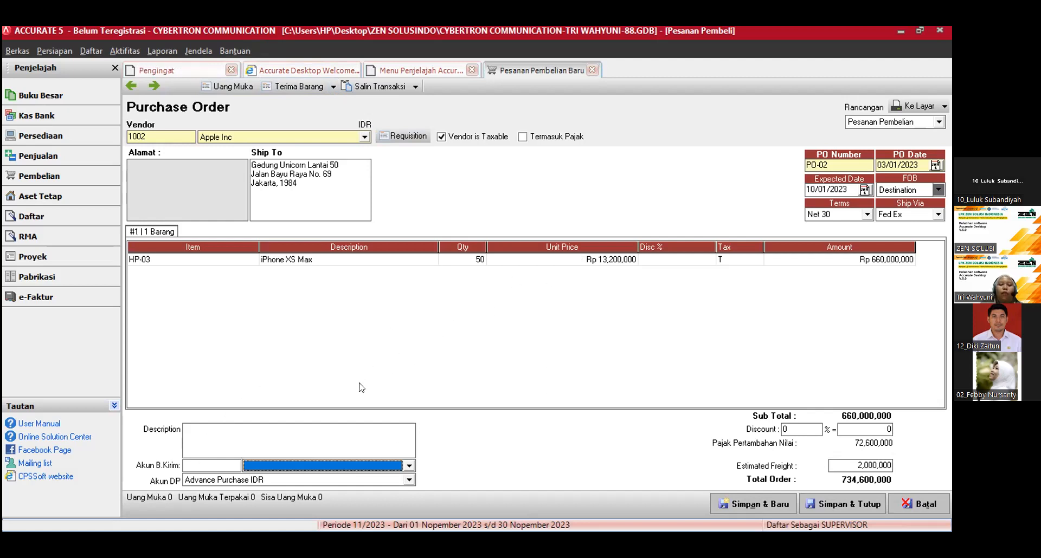
Step: Start a new account for the order's freight account (Akun B.Kirim) with the account type Harga Pokok Penjualan
key(shift+Tab)
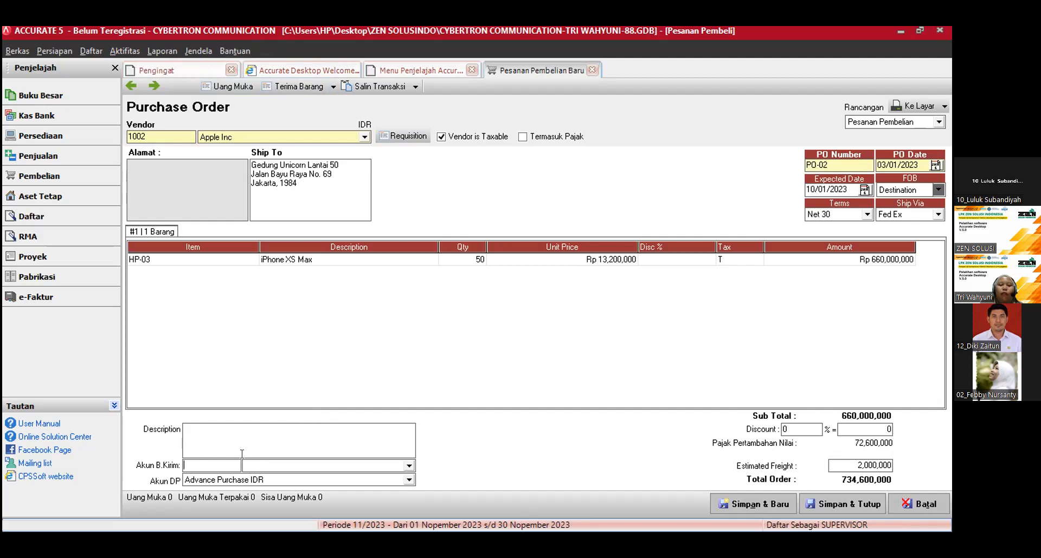
click(409, 466)
drag(384, 391, 383, 406)
scroll(378, 449, down, 3)
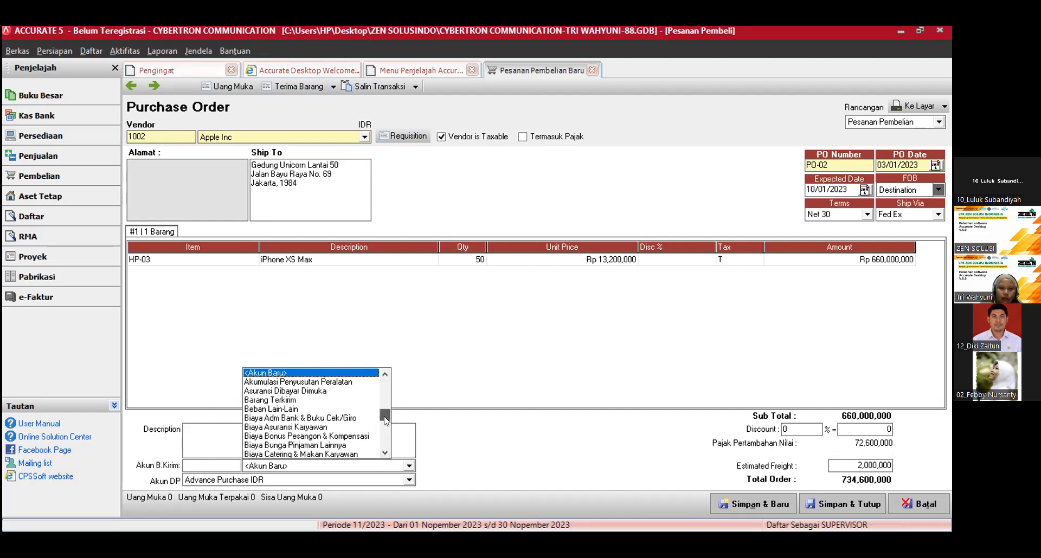
click(389, 449)
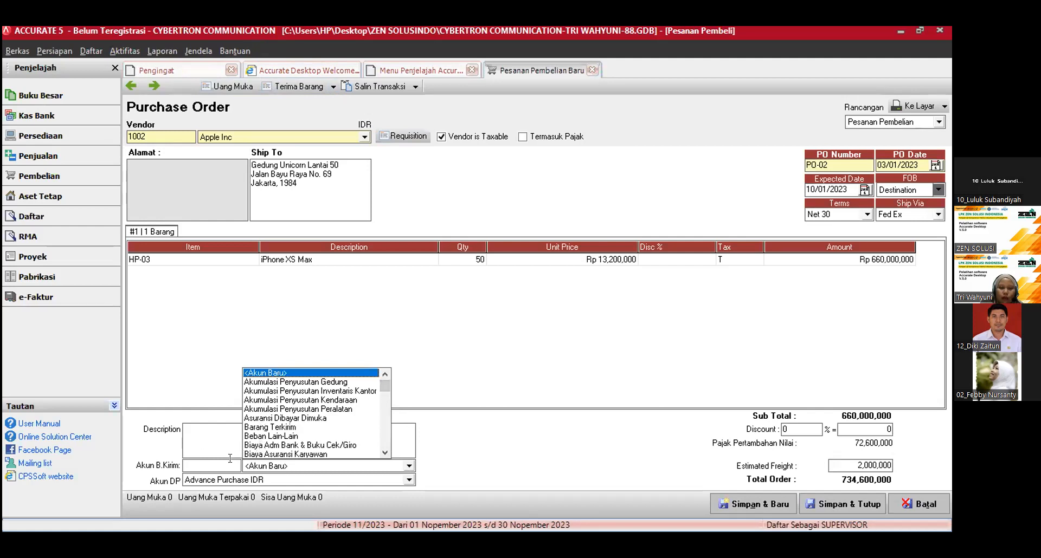
click(275, 373)
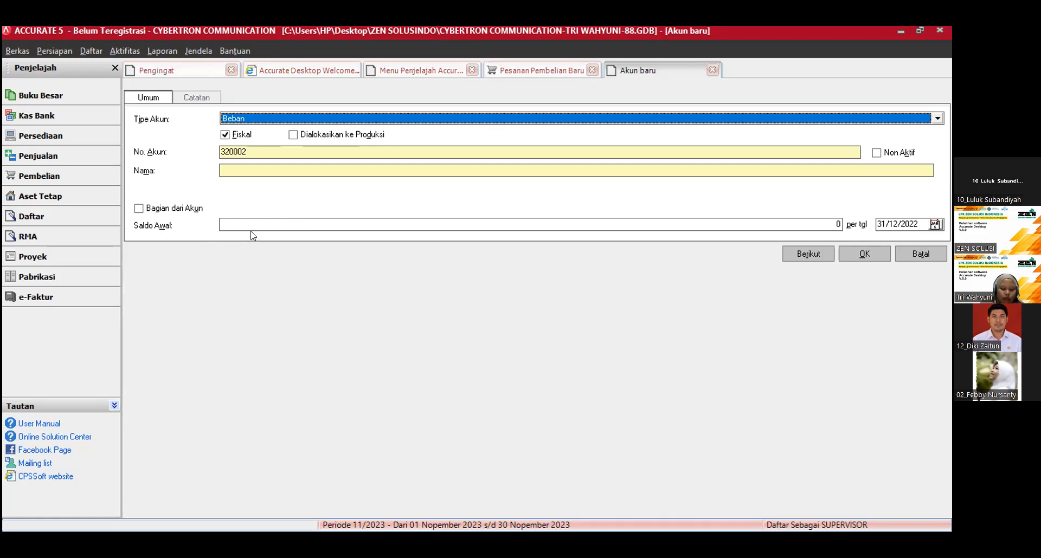
click(266, 119)
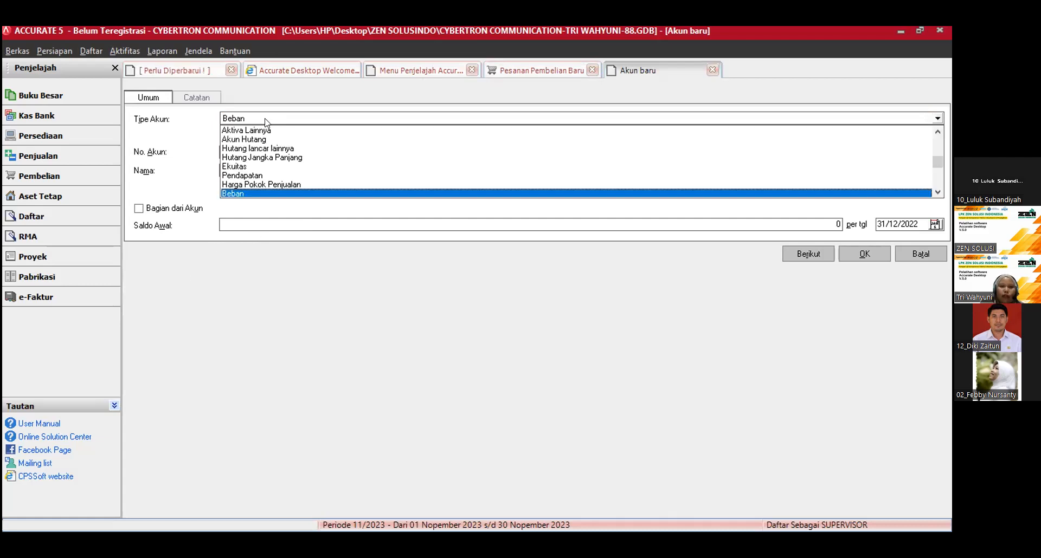
click(248, 184)
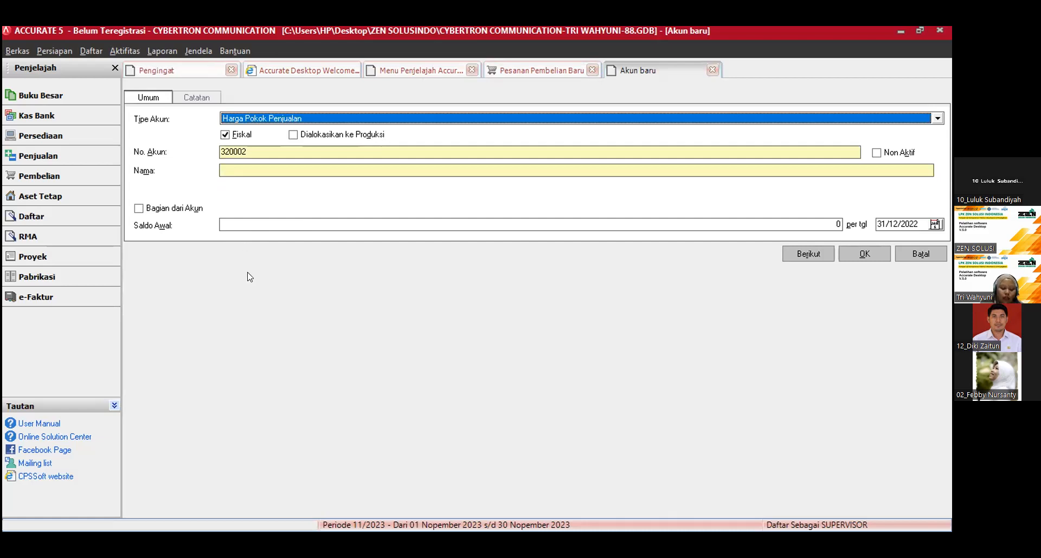
Step: Name the new account Freight In and save it as the order's freight account
click(246, 174)
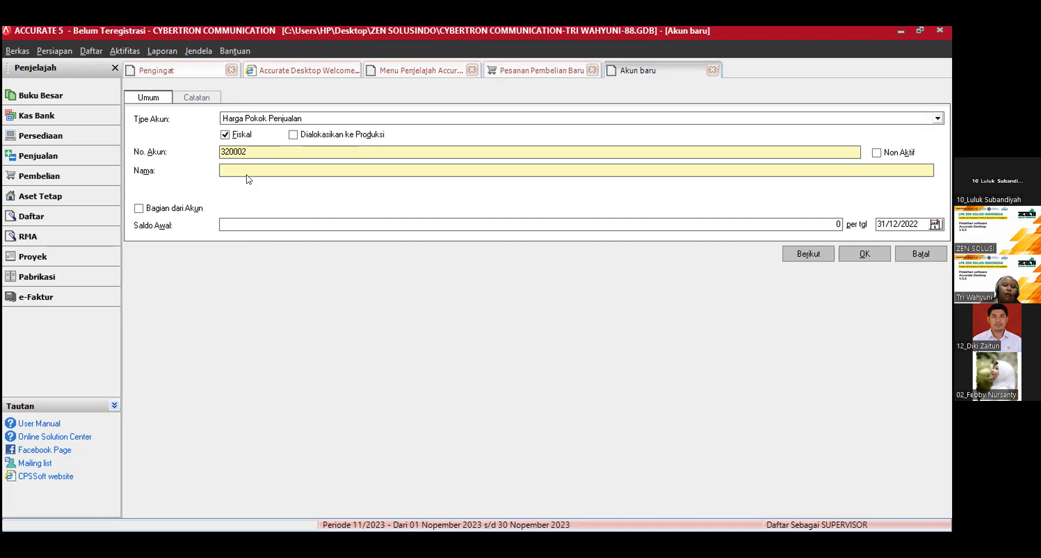
text(Fi)
text(e)
text(ight)
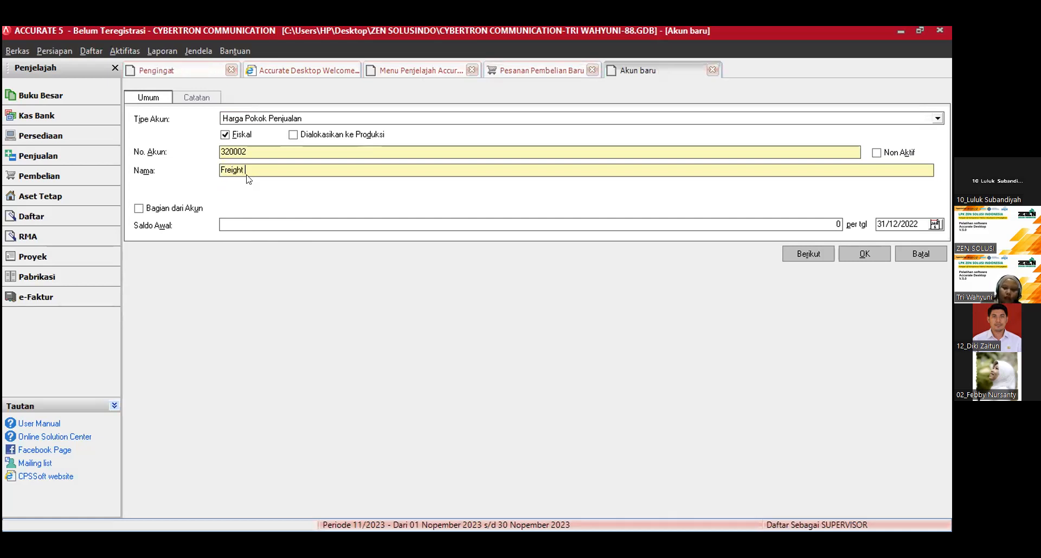
text( In)
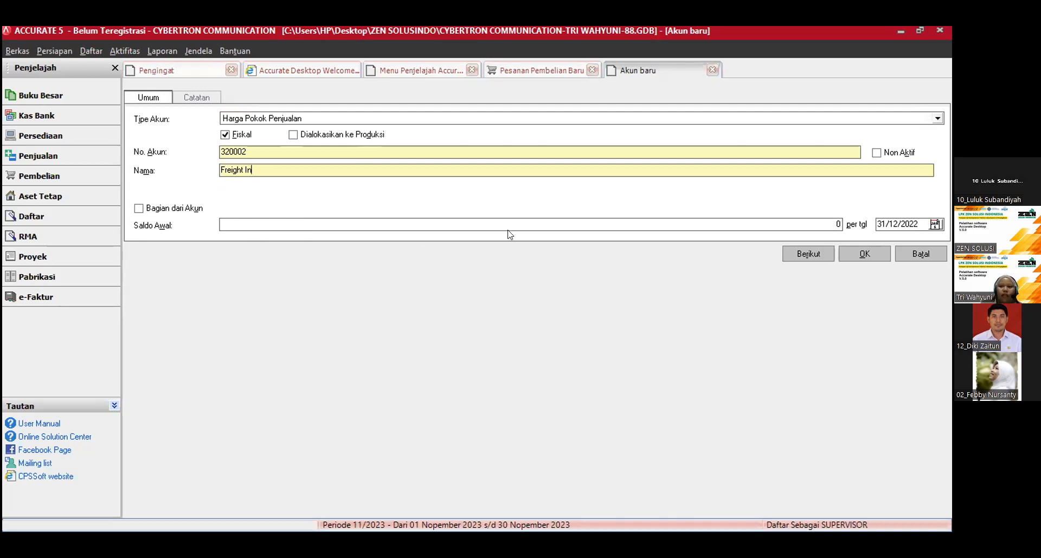
click(861, 254)
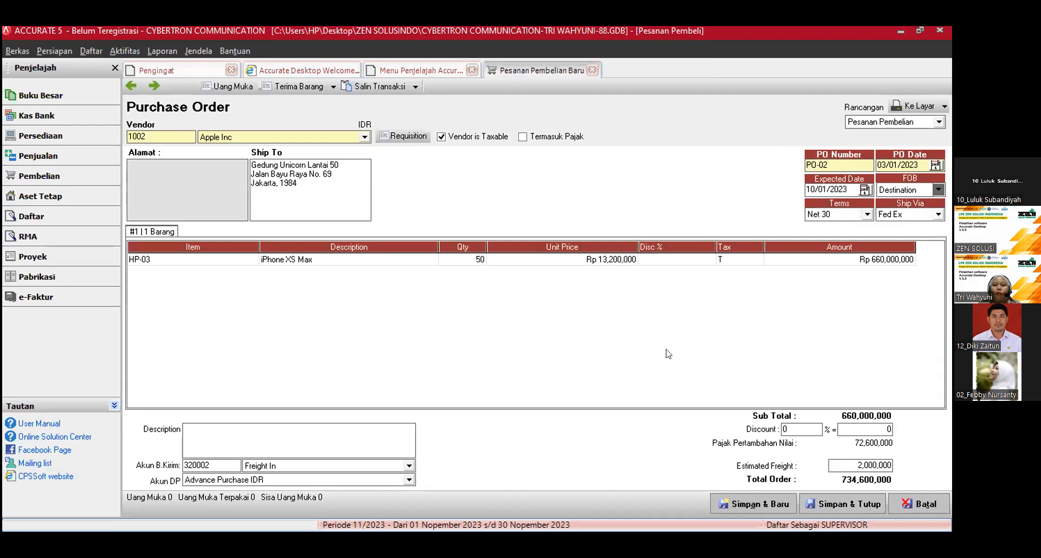
Step: Save and close the Apple Inc order, and start a new purchase order for the vendor Oppo
click(641, 332)
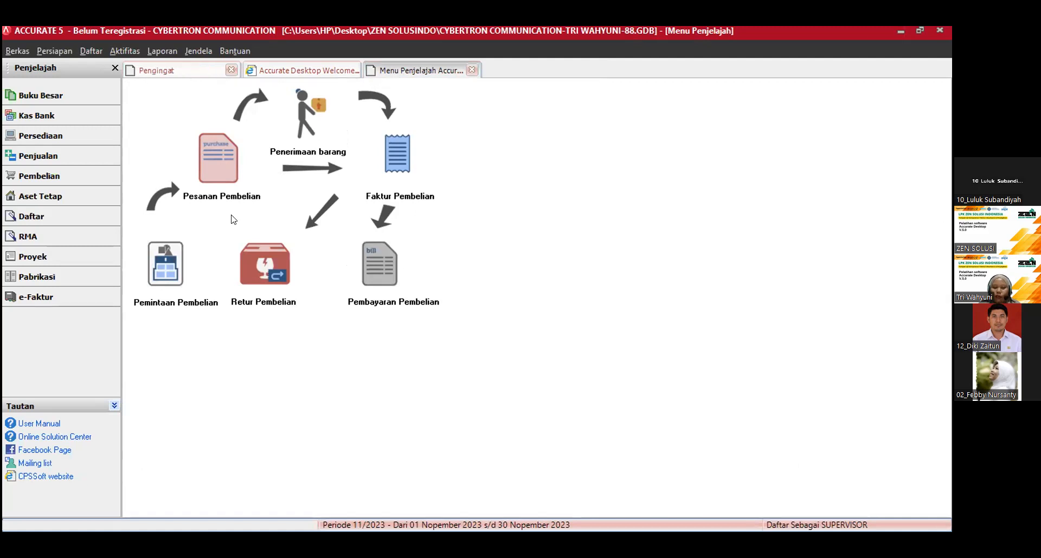
click(216, 162)
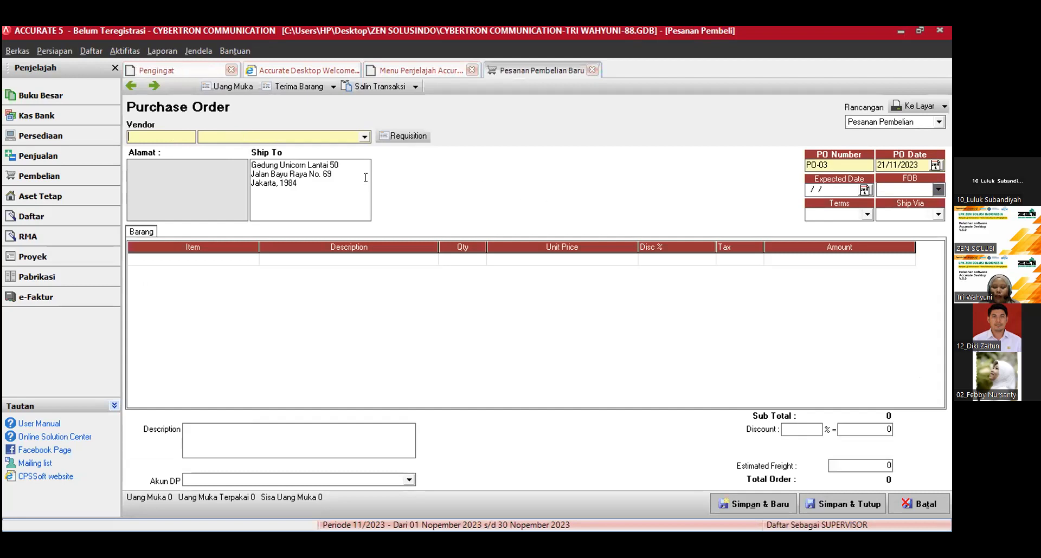
click(364, 138)
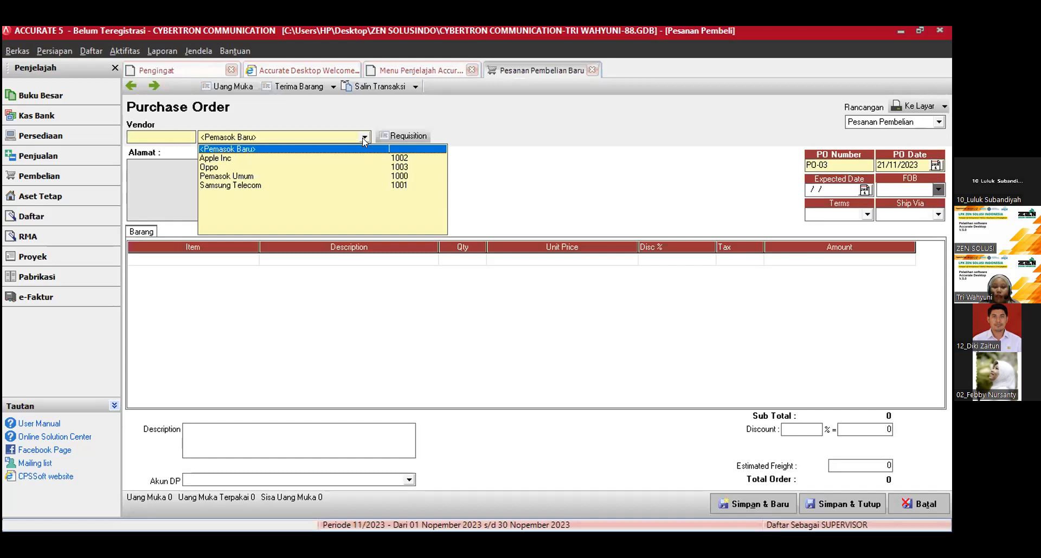
click(212, 167)
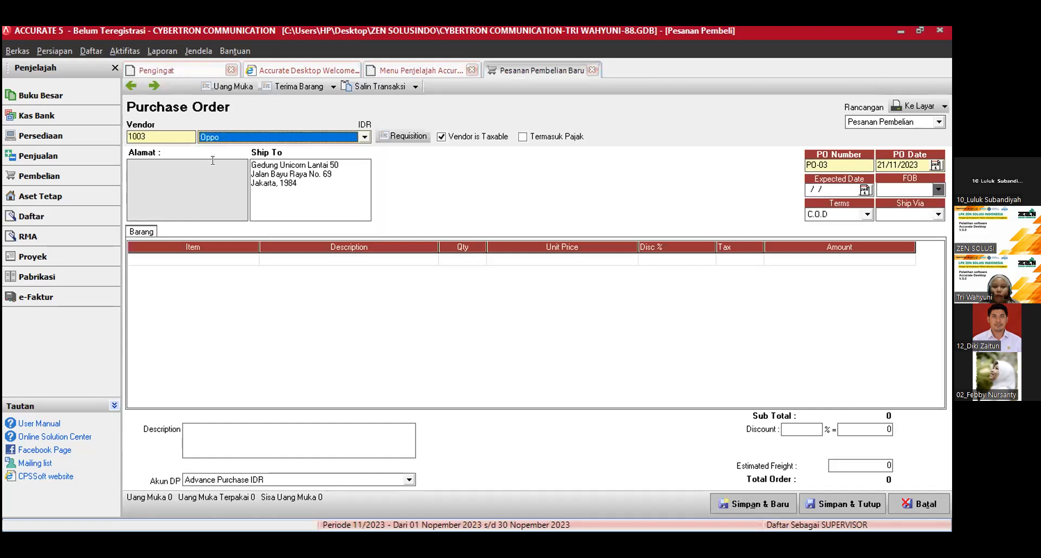
Step: Set the Oppo order's PO date to 04/01/2023 and its expected date to 10/01/2023
click(837, 162)
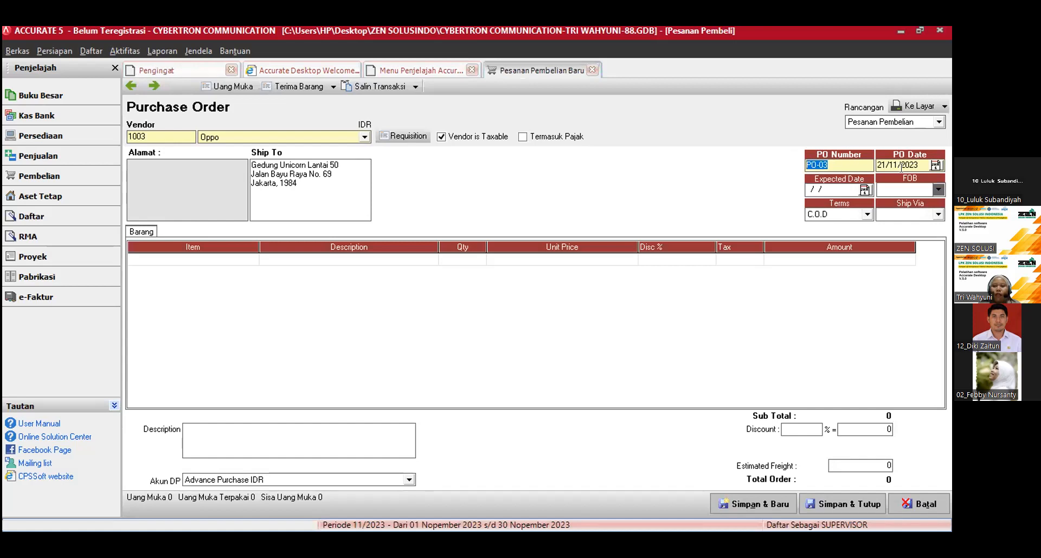
click(922, 165)
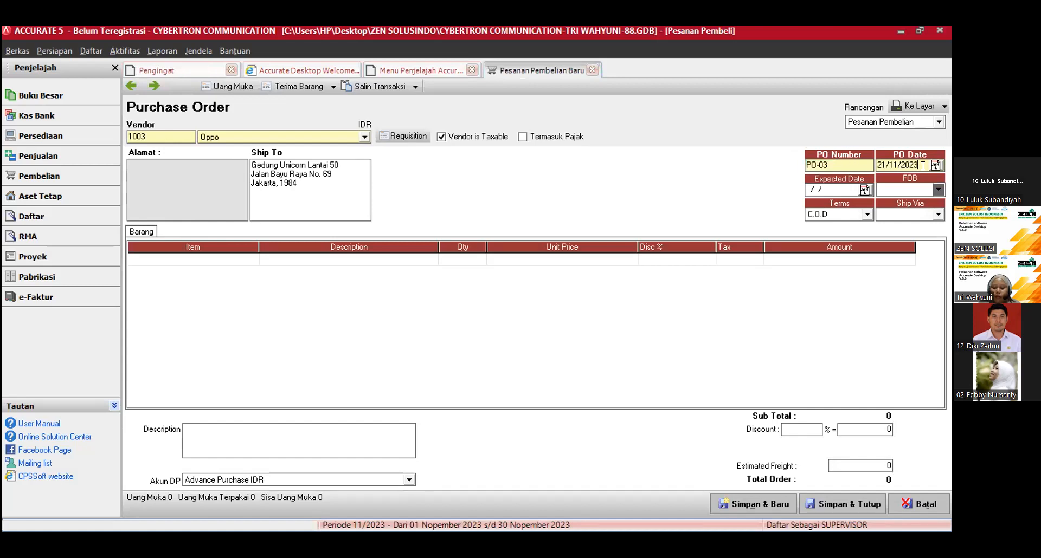
double_click(916, 165)
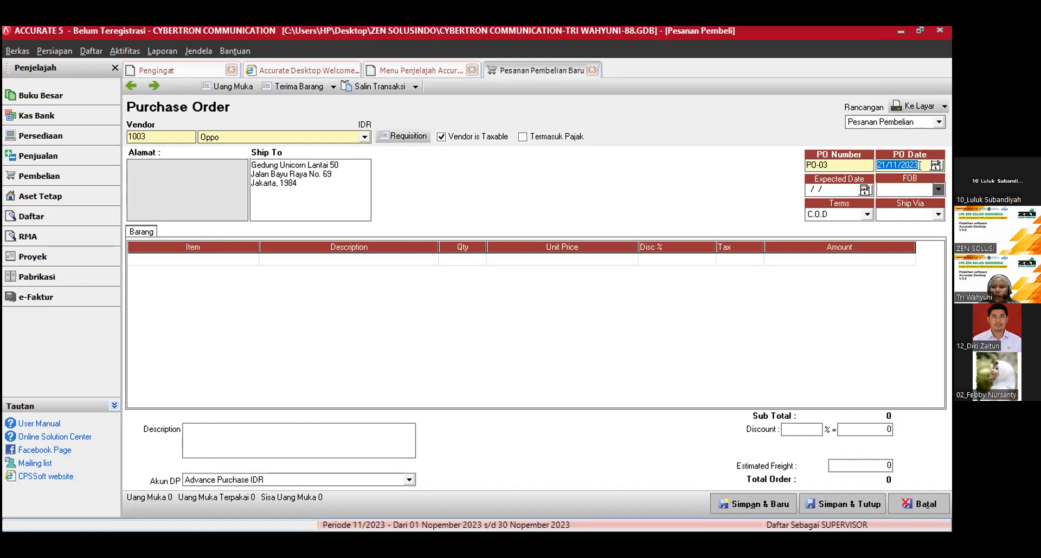
text(04/01/2)
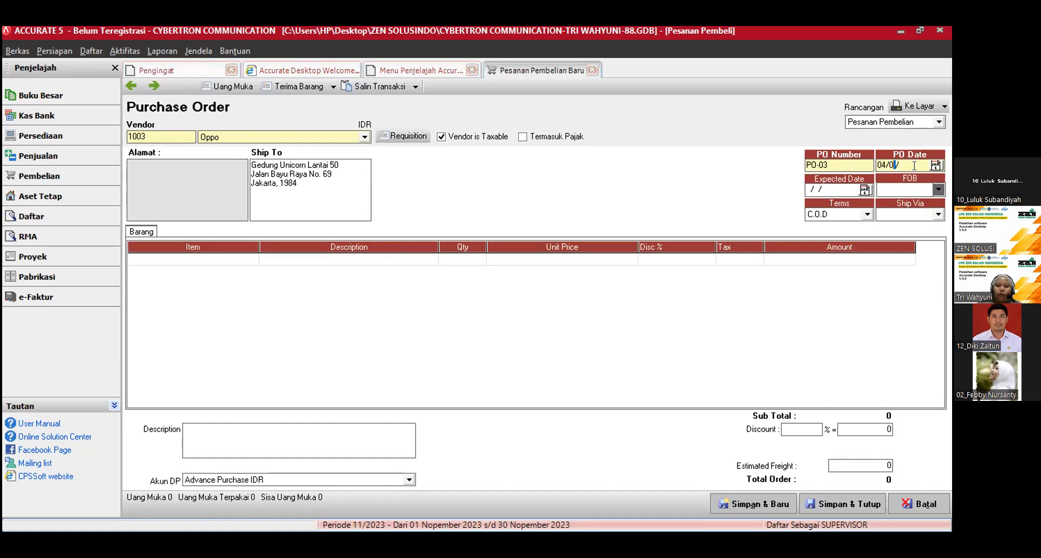
text(023)
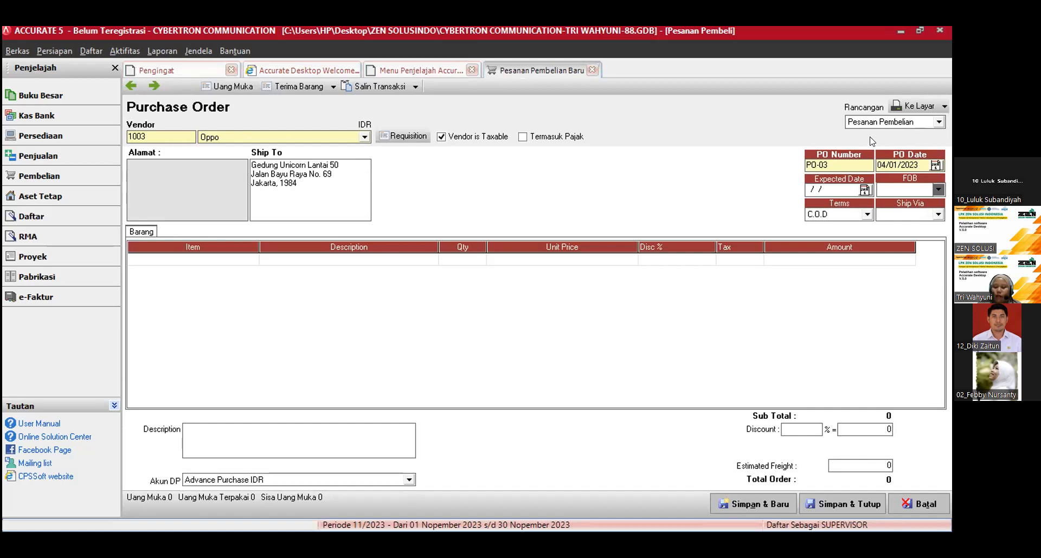
drag(810, 189, 800, 190)
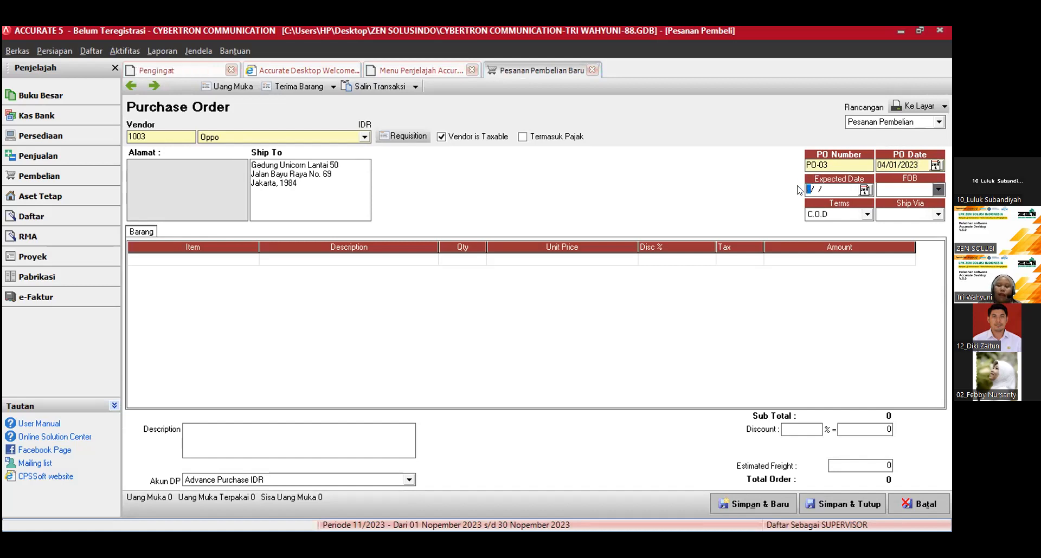
text(10/01/2023)
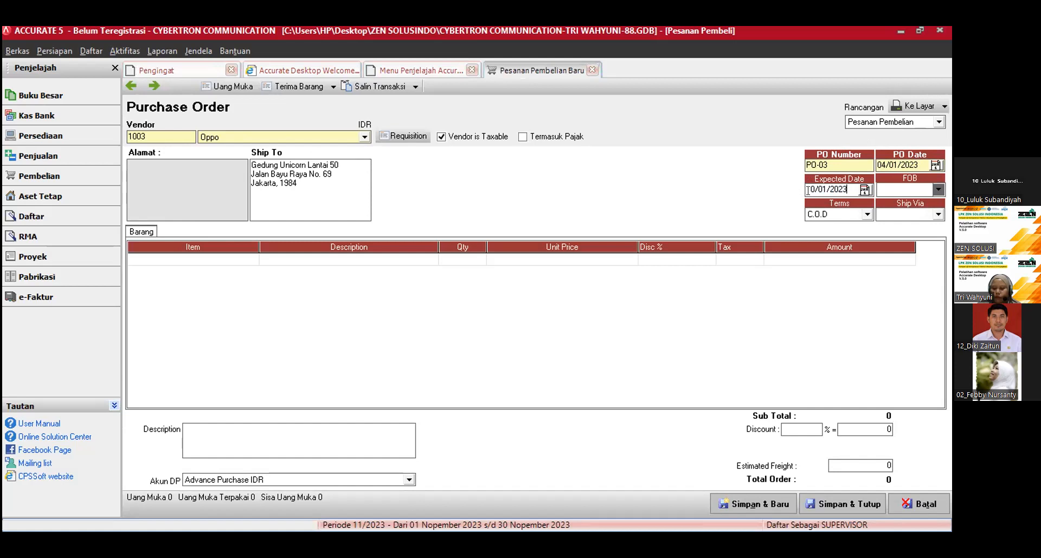
Step: Set the Oppo order's FOB to Shipping Point and its payment terms to Net 30
click(933, 190)
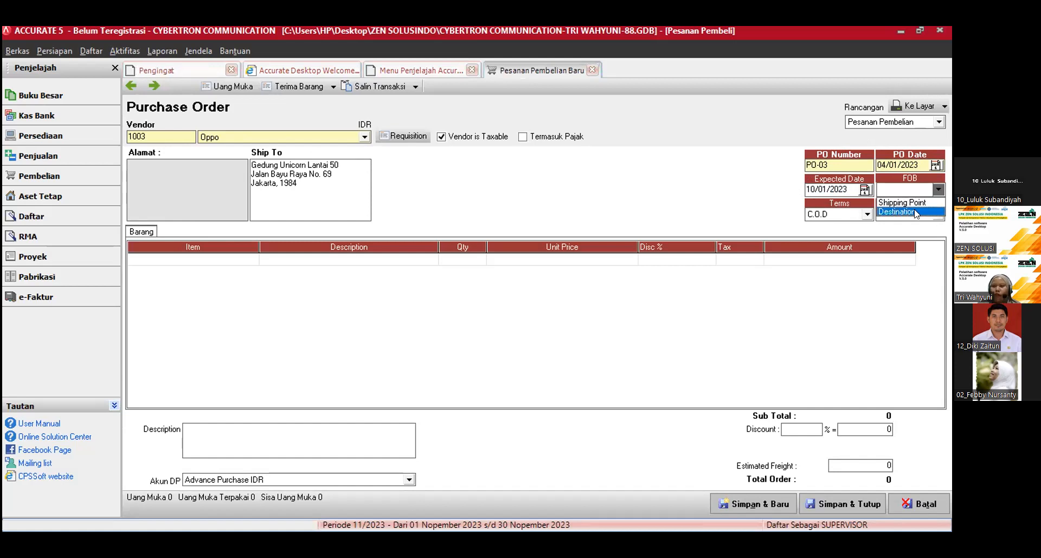
click(916, 204)
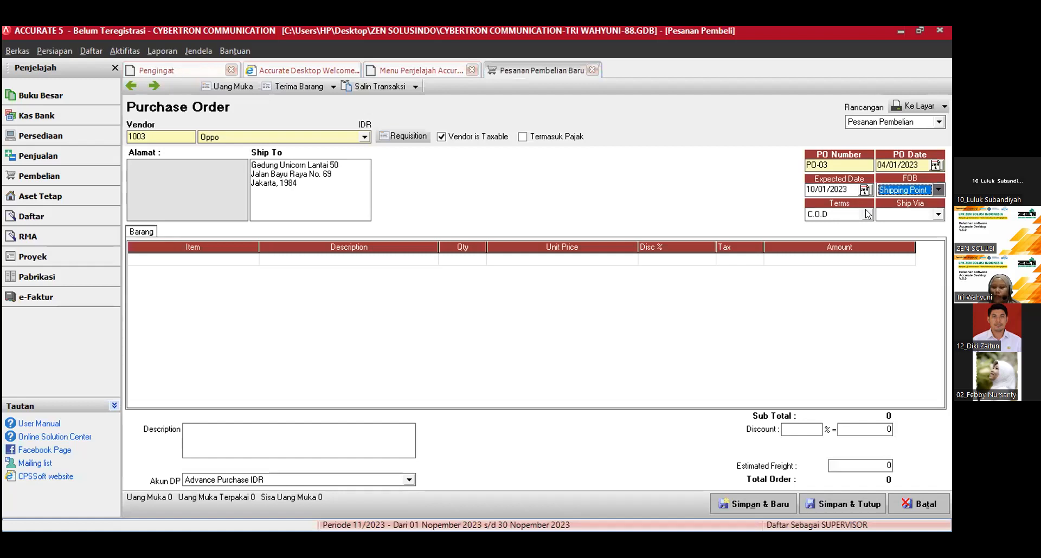
click(867, 214)
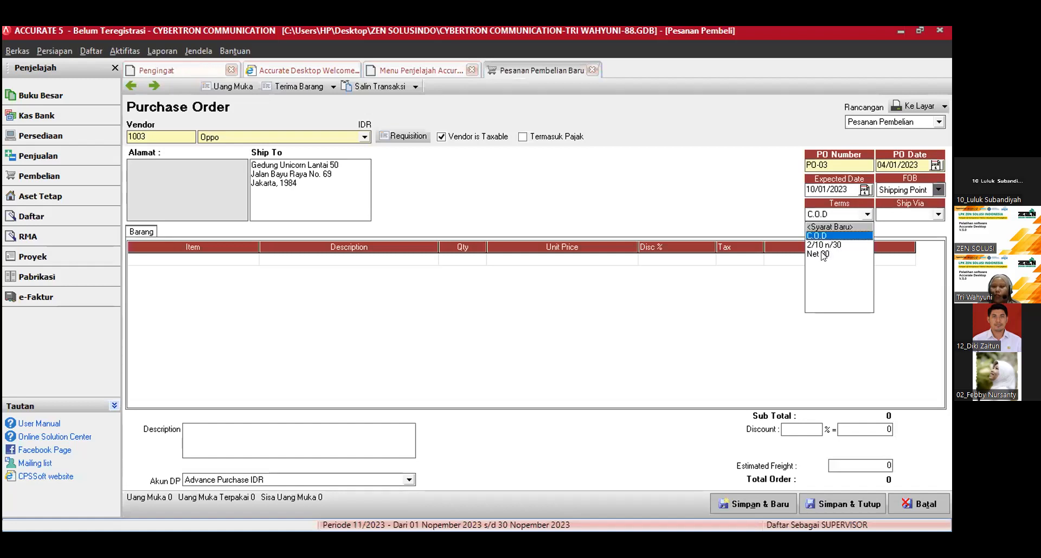
click(830, 255)
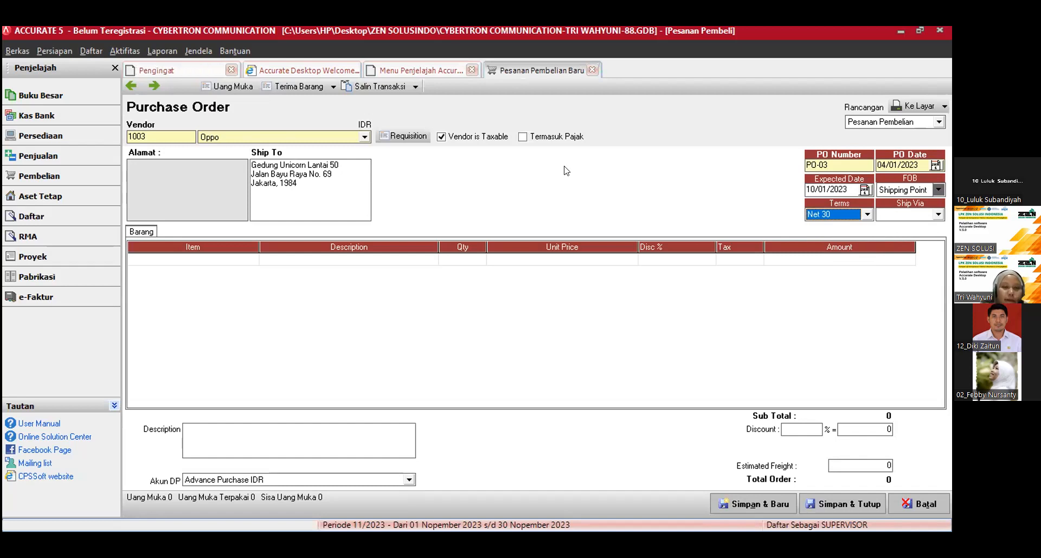
Step: Add item HP-04 Oppo Reno Z to the order with quantity 20 and unit price 3,500,000
click(246, 259)
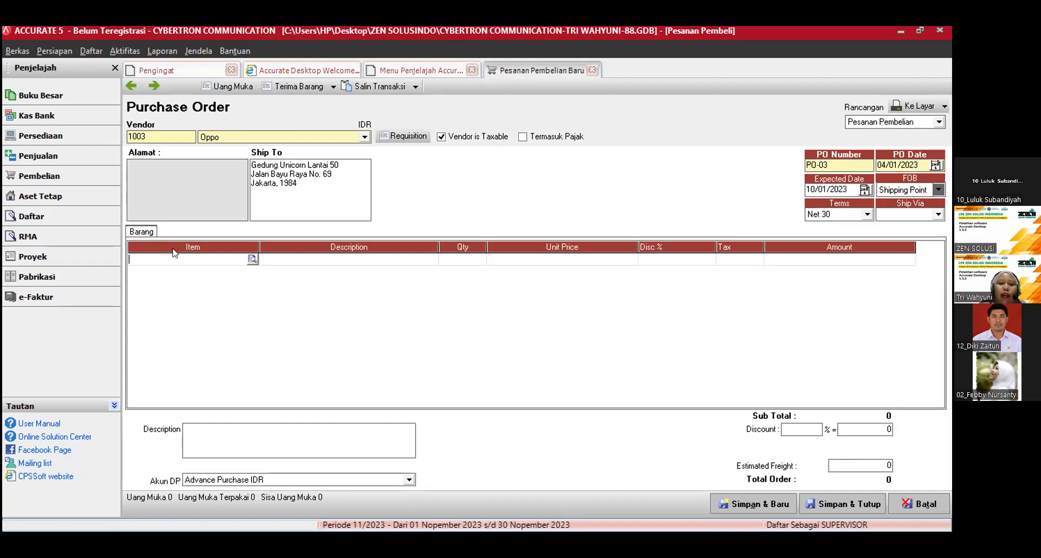
click(252, 260)
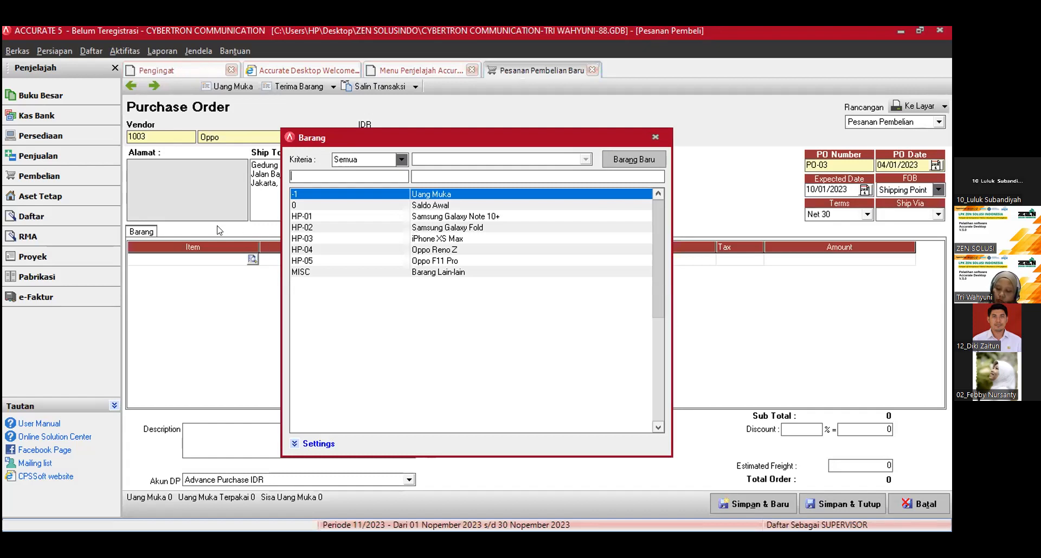
click(425, 252)
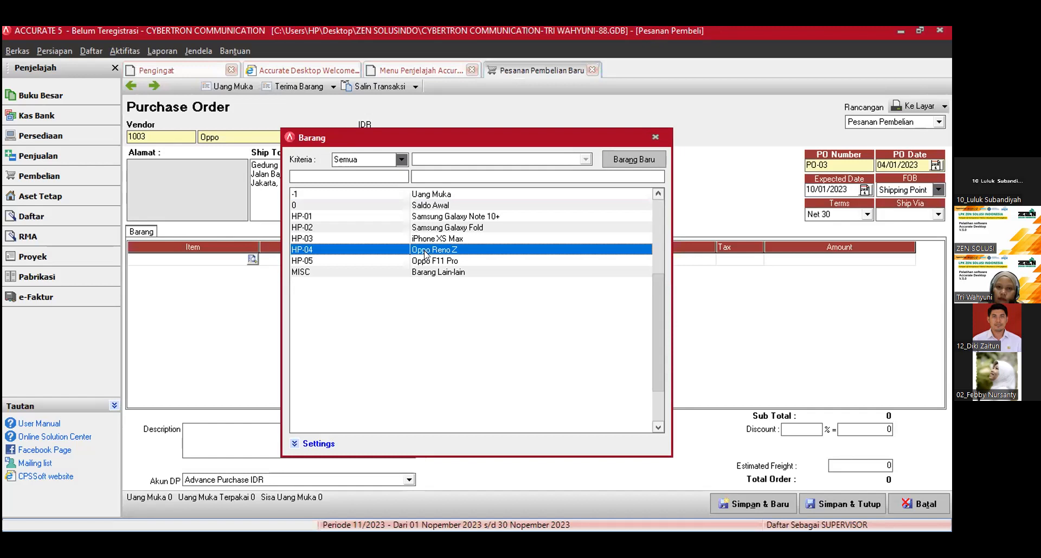
double_click(426, 251)
key(Tab)
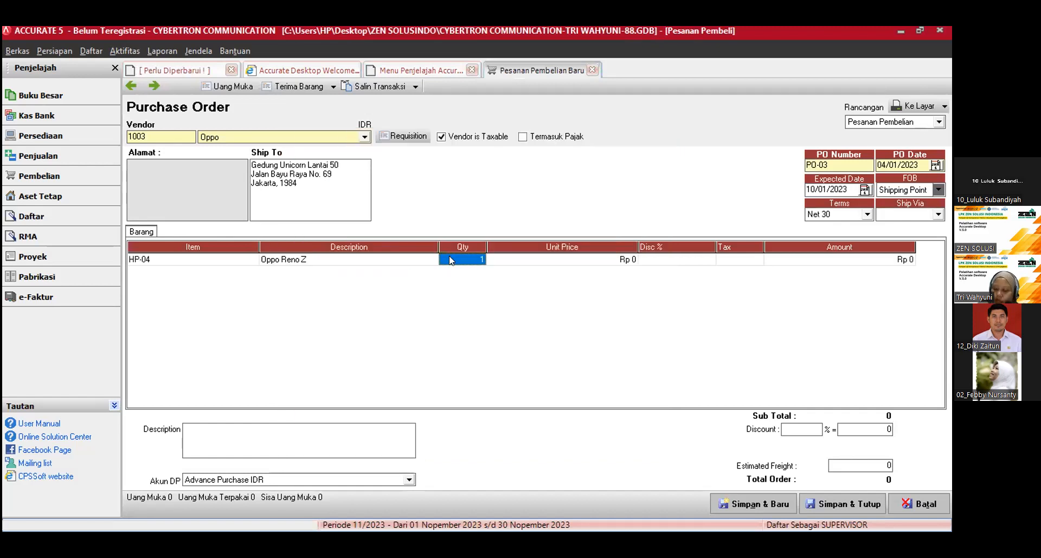
text(20)
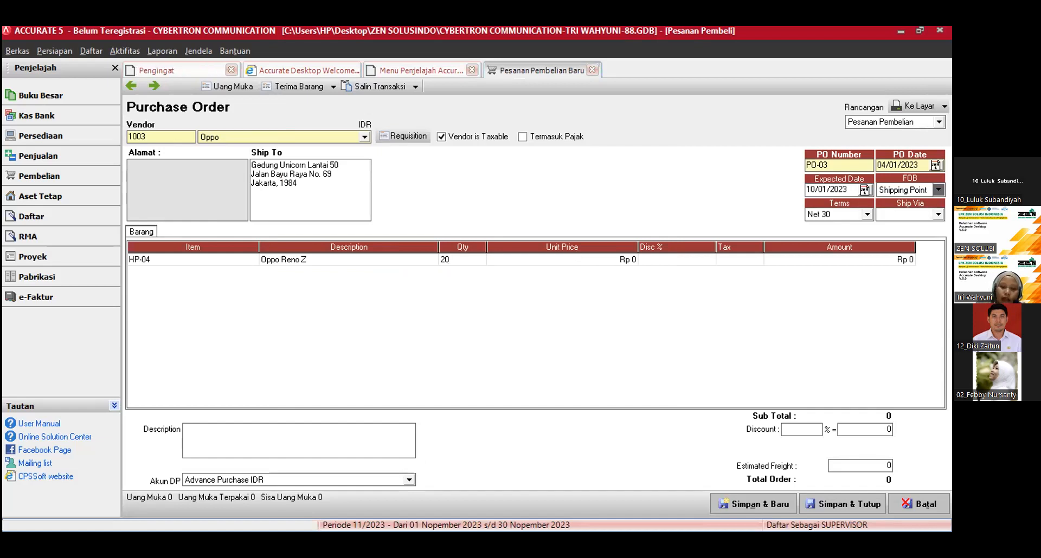
key(Tab)
text(3500000)
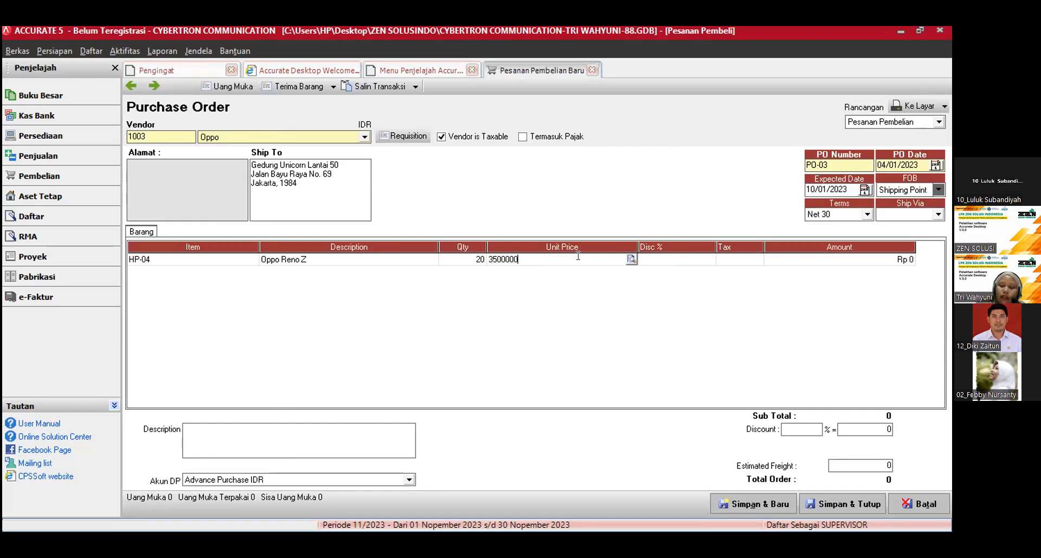
click(650, 261)
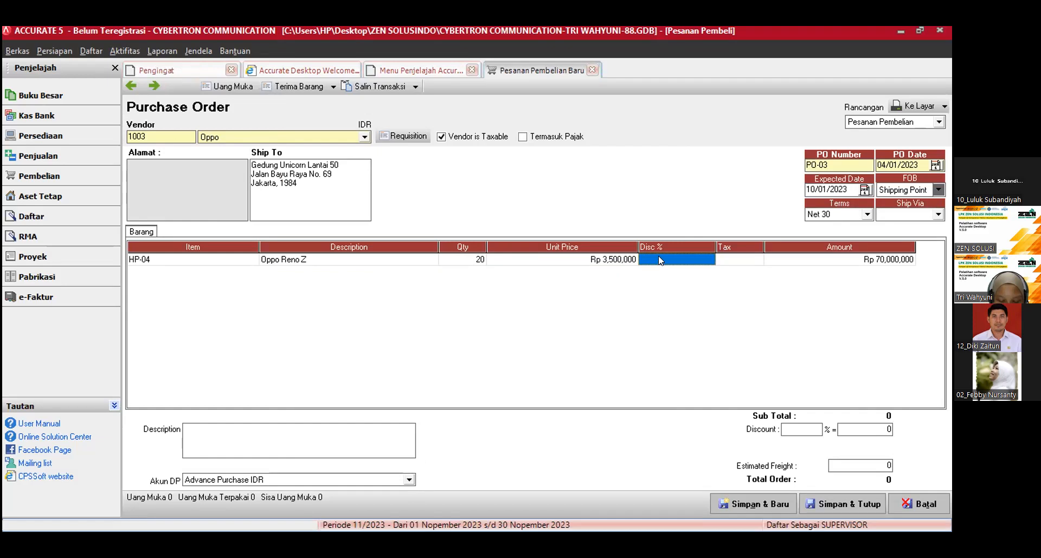
Step: Apply tax code T to the Oppo Reno Z line and start a second item line
click(729, 264)
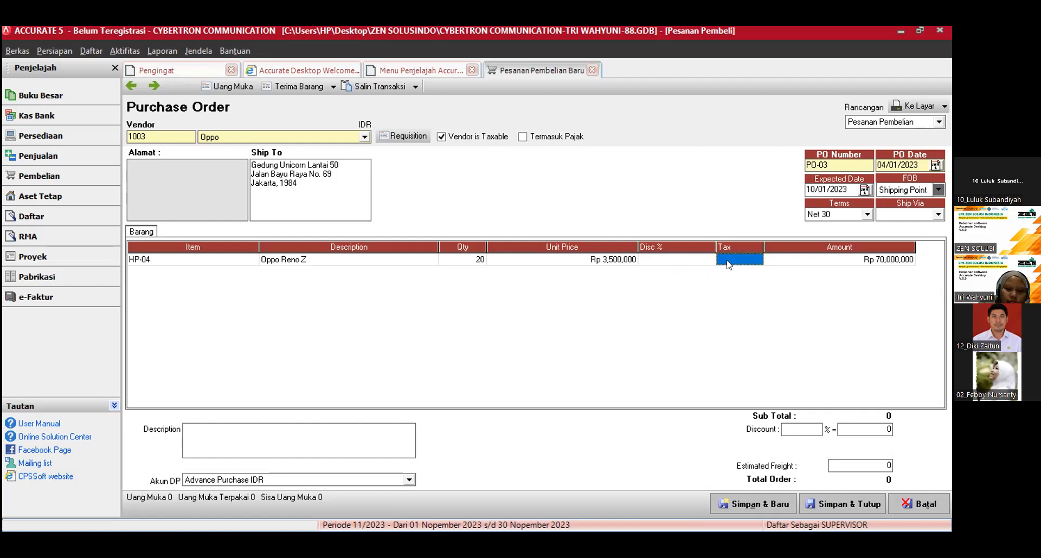
text(T)
click(851, 265)
key(Tab)
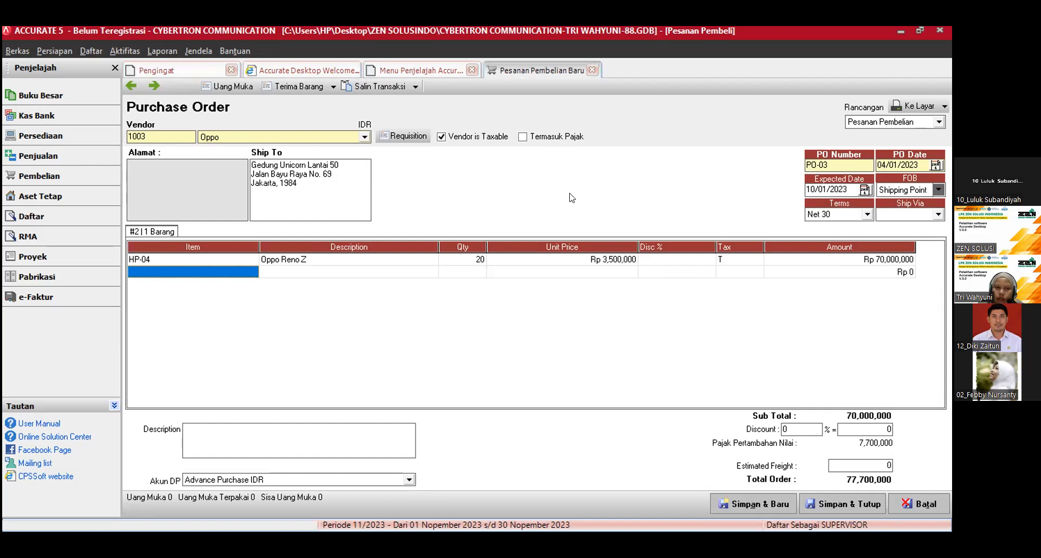
click(209, 264)
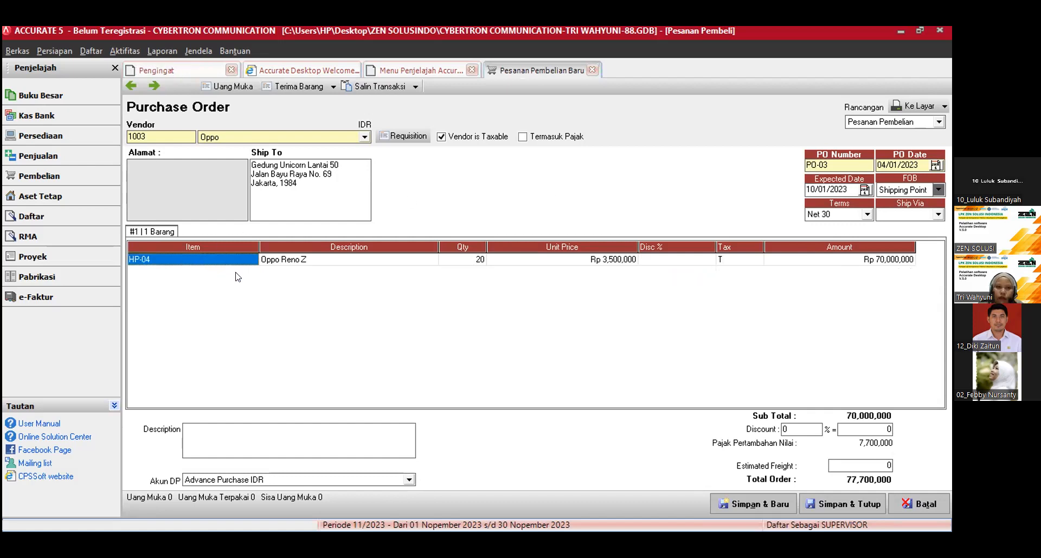
click(852, 263)
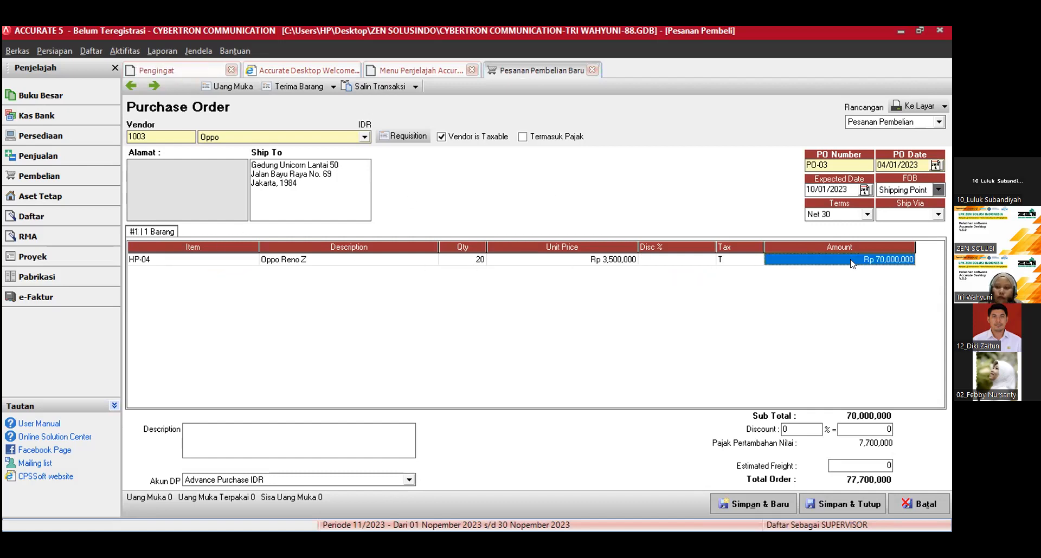
key(Tab)
Step: Add item HP-05 Oppo F11 Pro with quantity 30, unit price 3,400,000 and tax code T
click(250, 270)
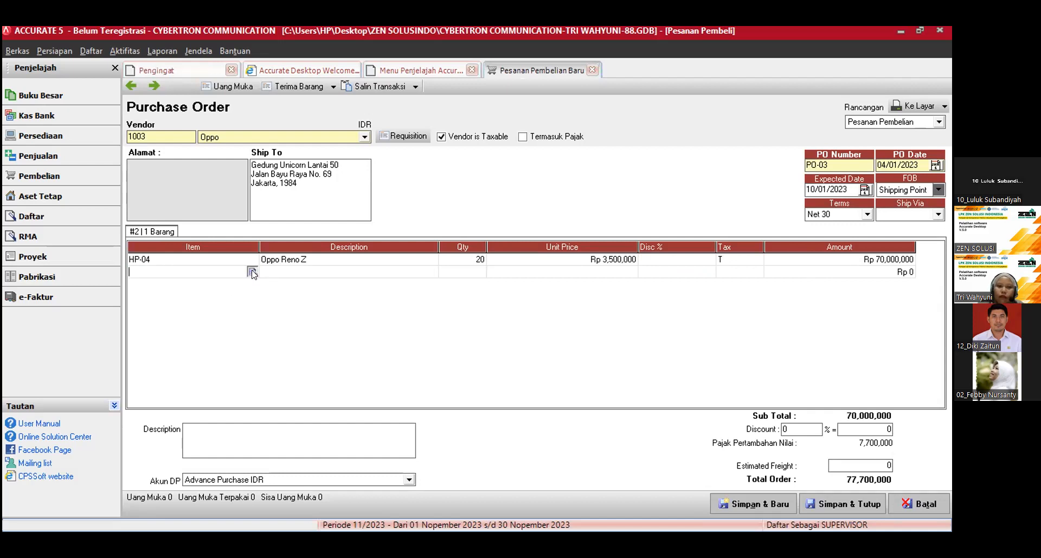
click(437, 261)
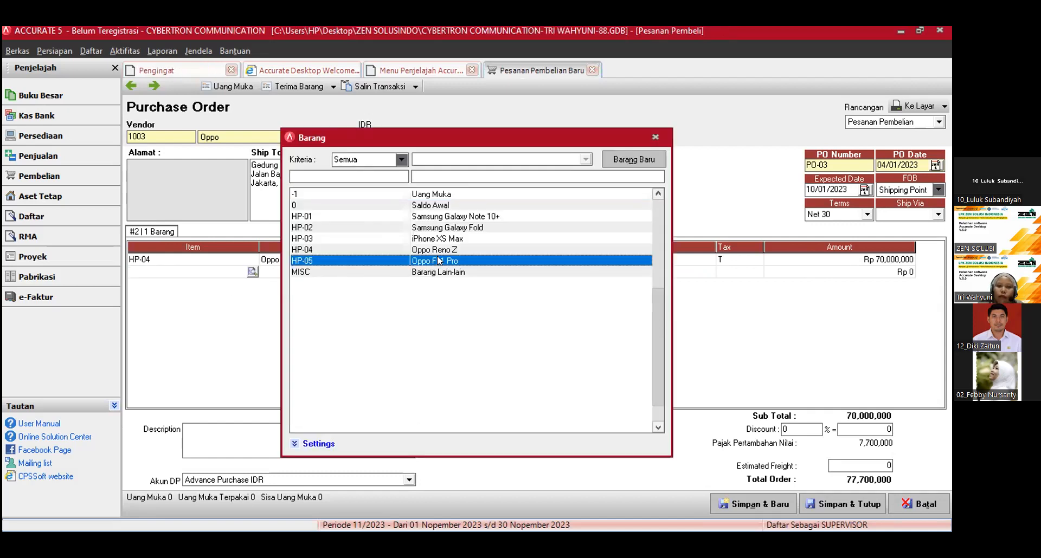
double_click(438, 261)
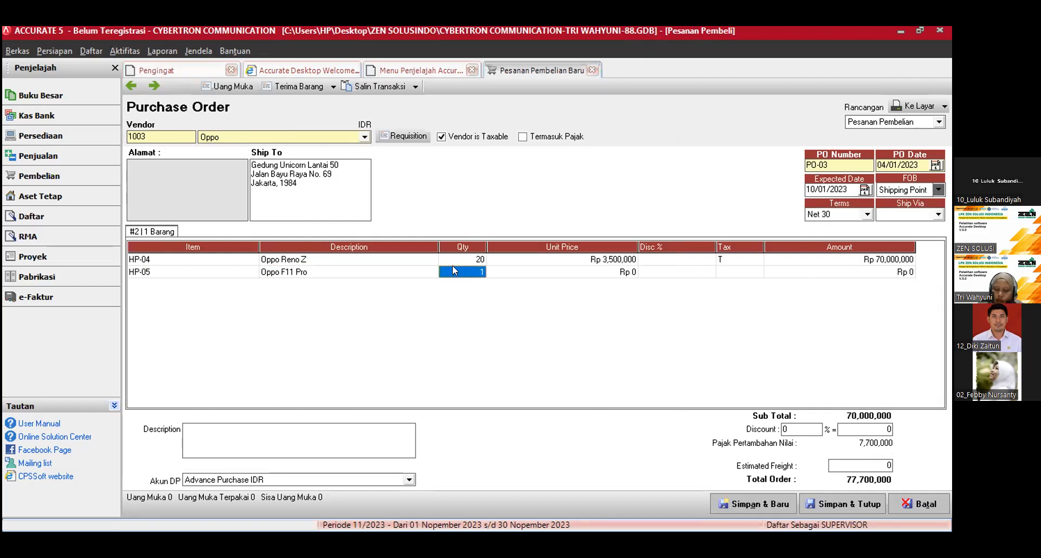
text(30)
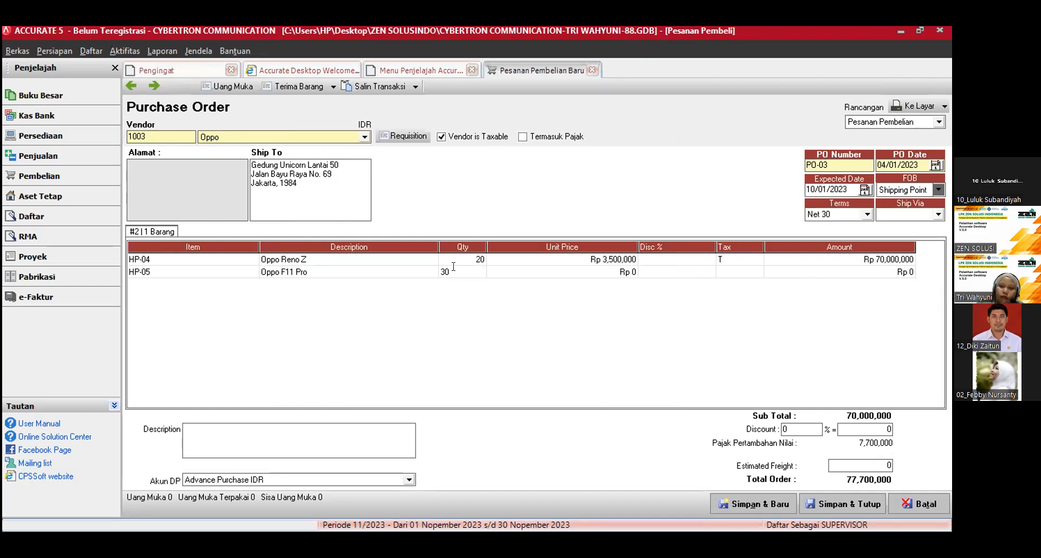
click(537, 268)
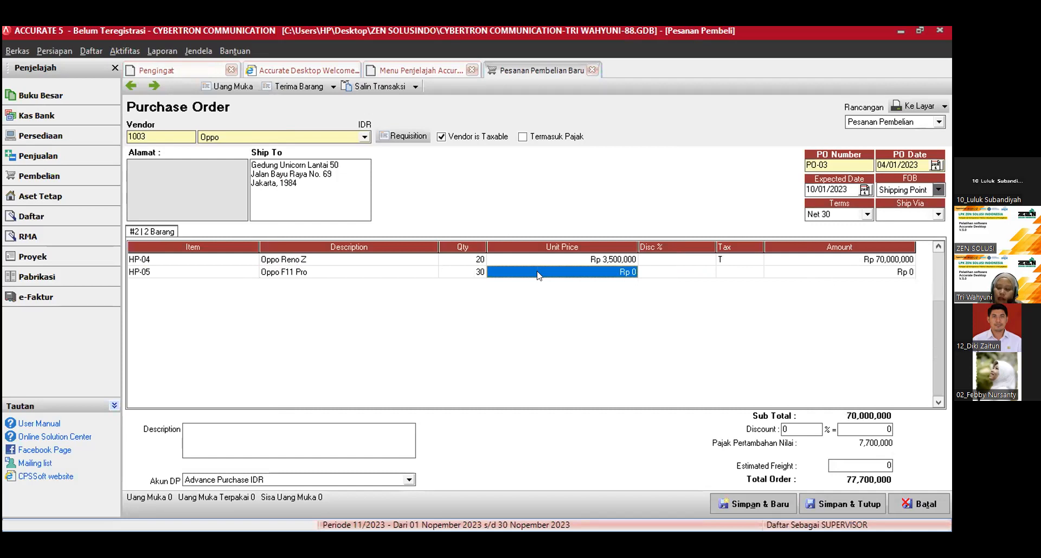
text(3400000)
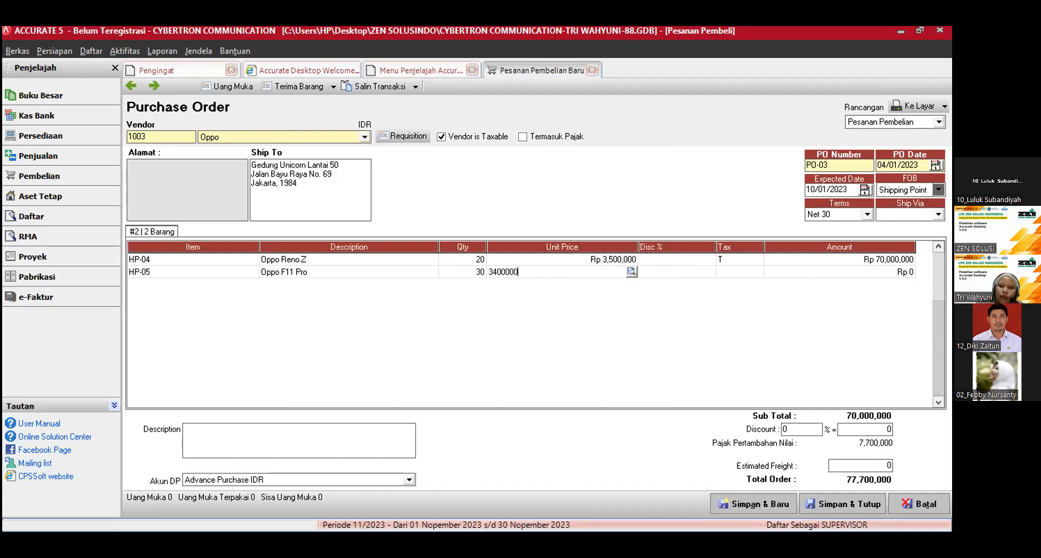
click(720, 274)
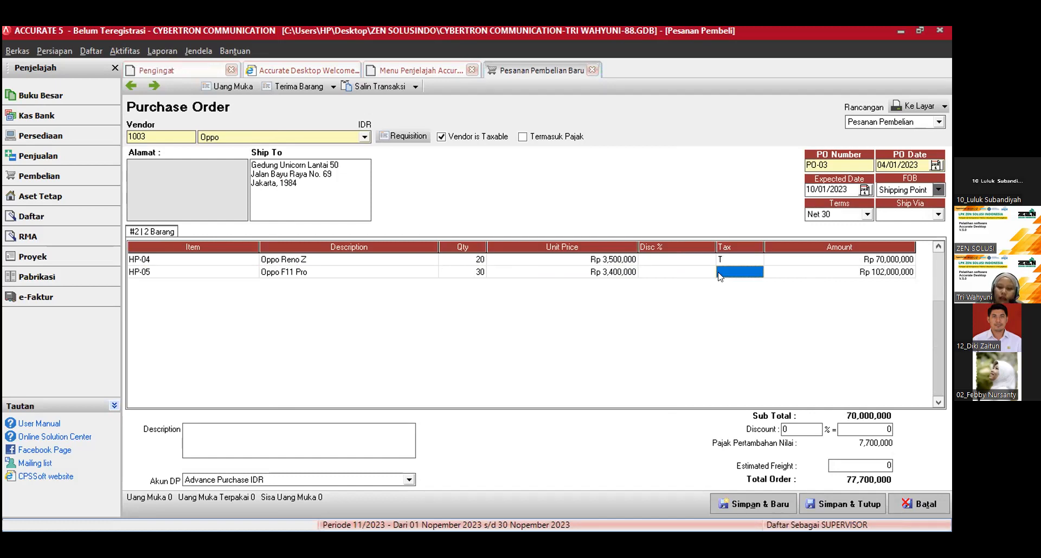
click(719, 273)
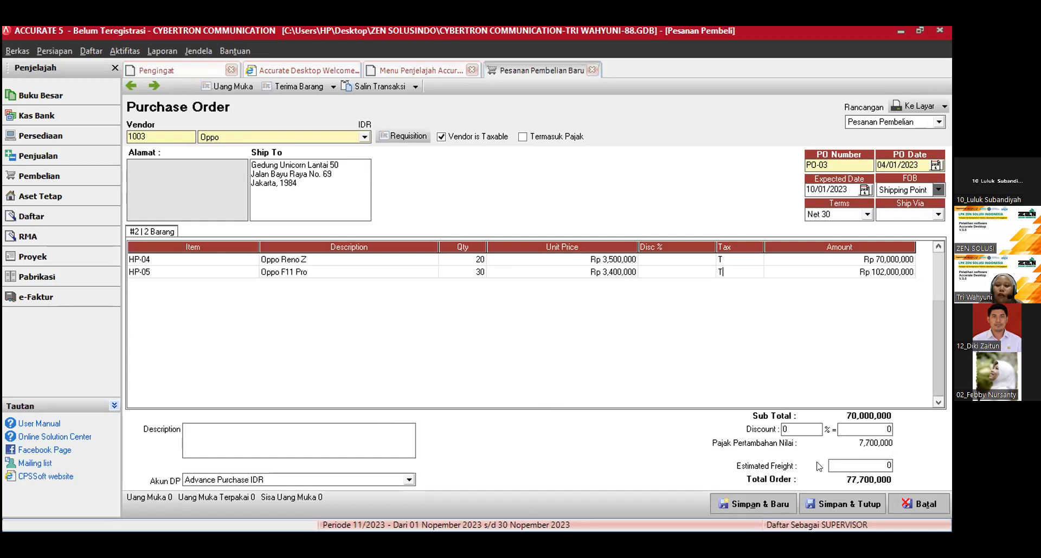
Step: Give the Oppo order a 5% overall discount, and save and close it
click(788, 430)
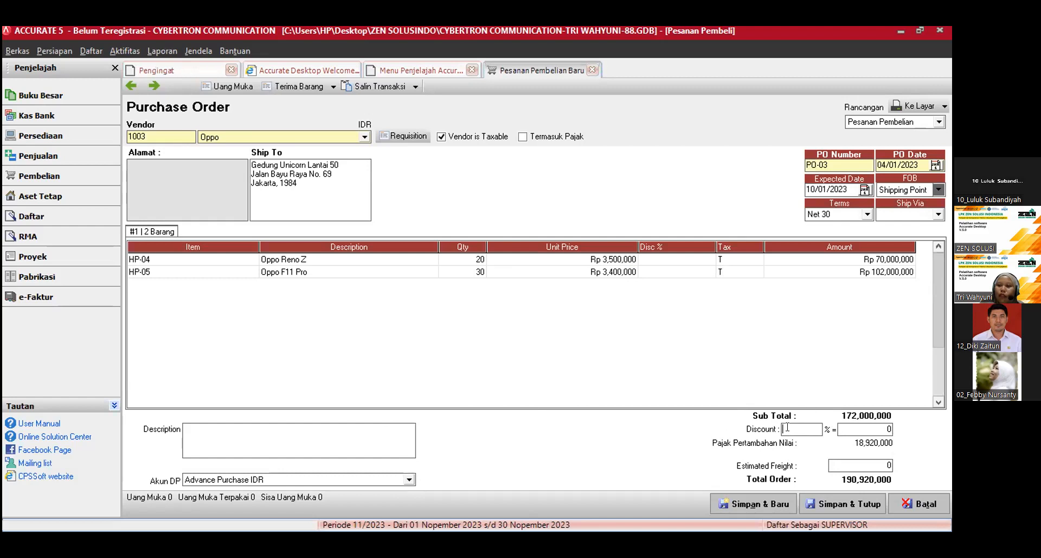
text(5)
key(Tab)
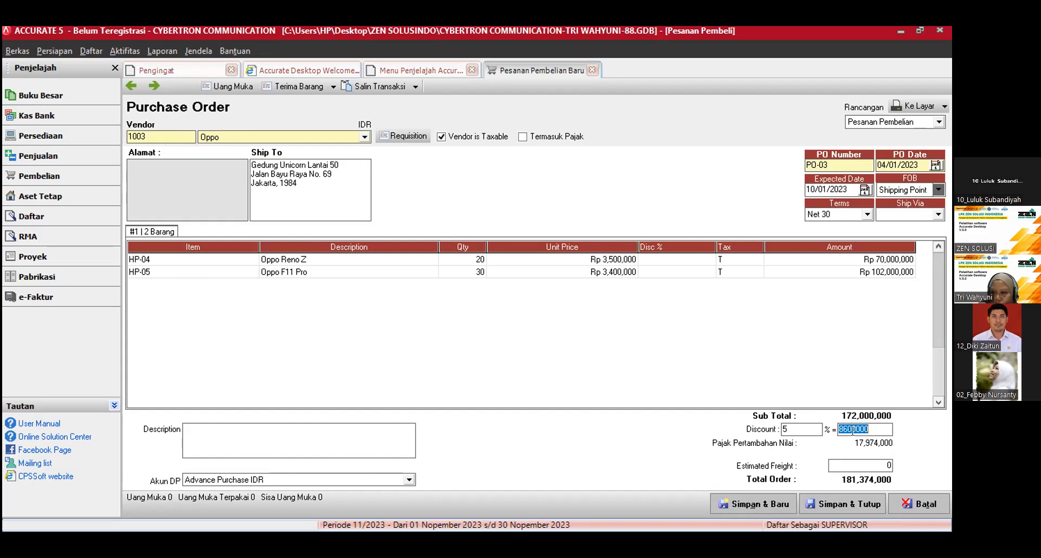
click(869, 429)
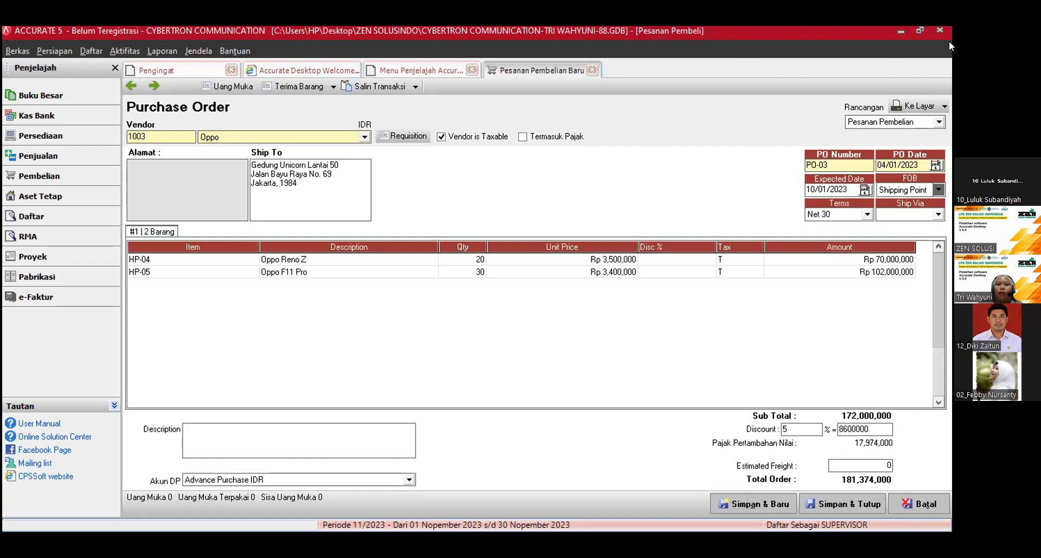
click(349, 32)
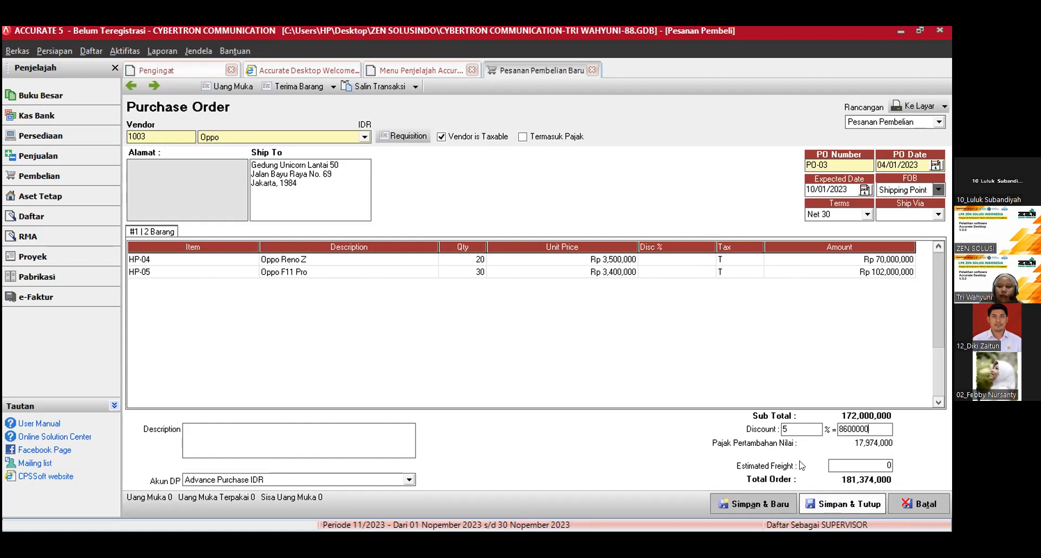
key(Return)
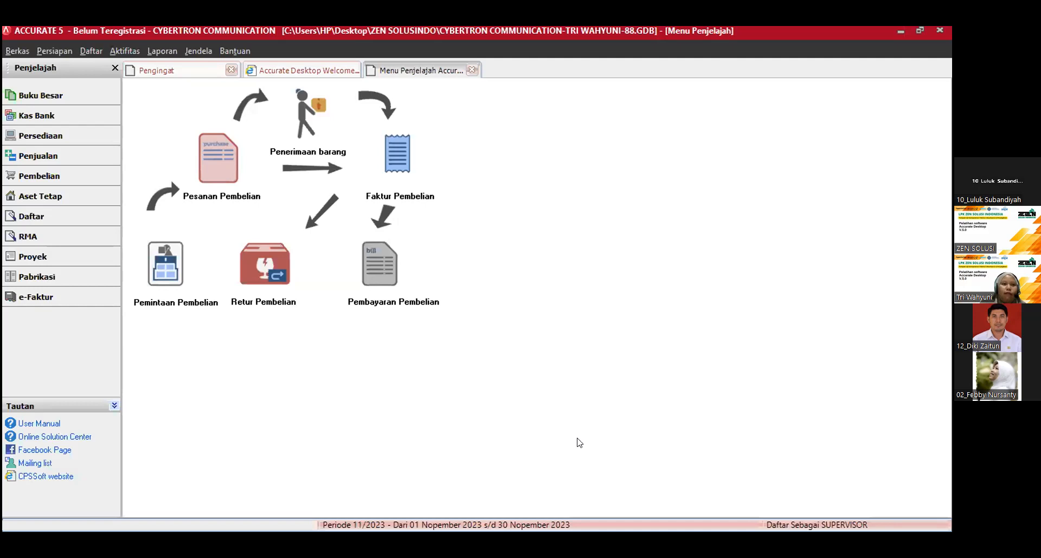
Step: Open the list of purchase requisitions (Permintaan Barang) and turn off its date filter
click(85, 52)
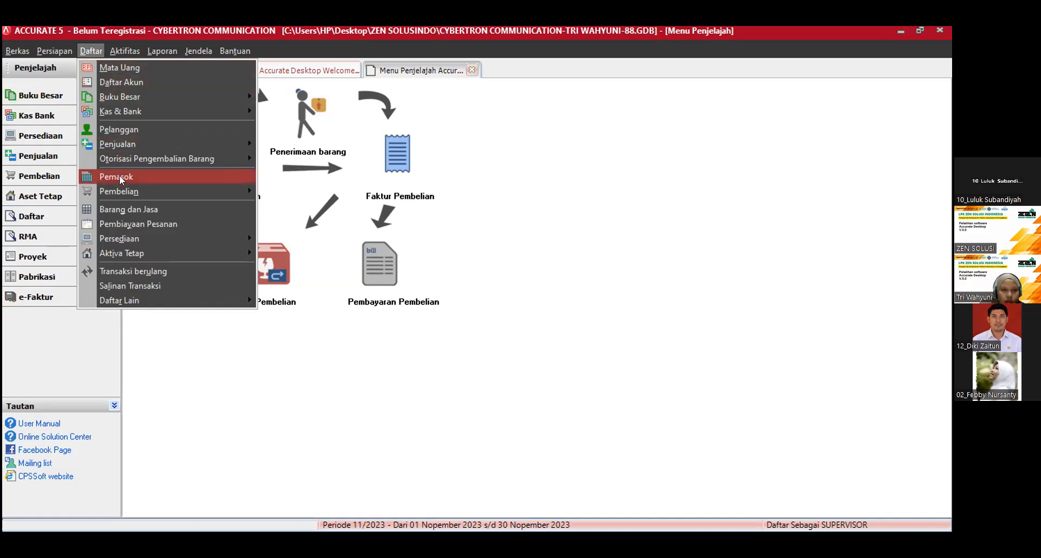
mouse_move(168, 186)
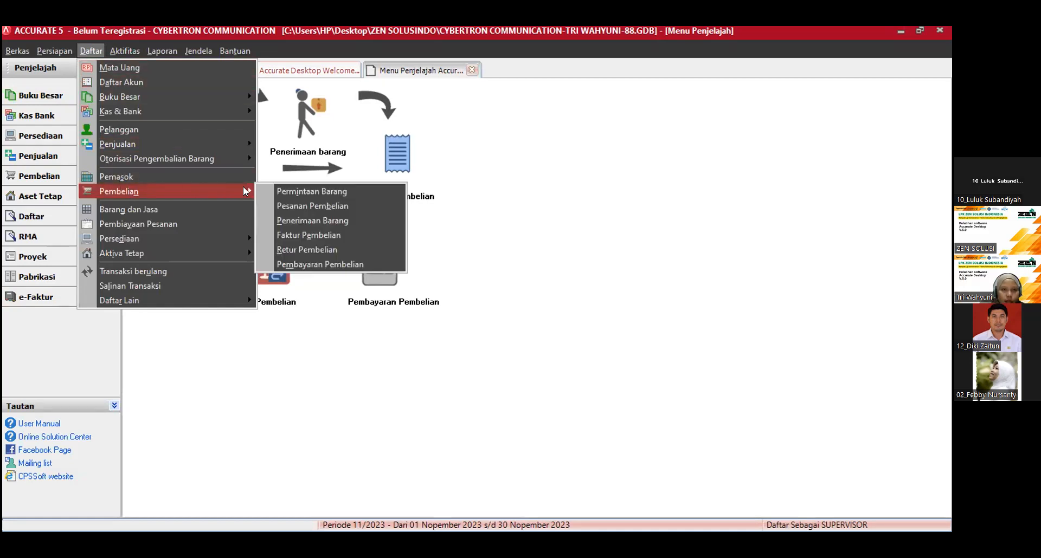
click(274, 190)
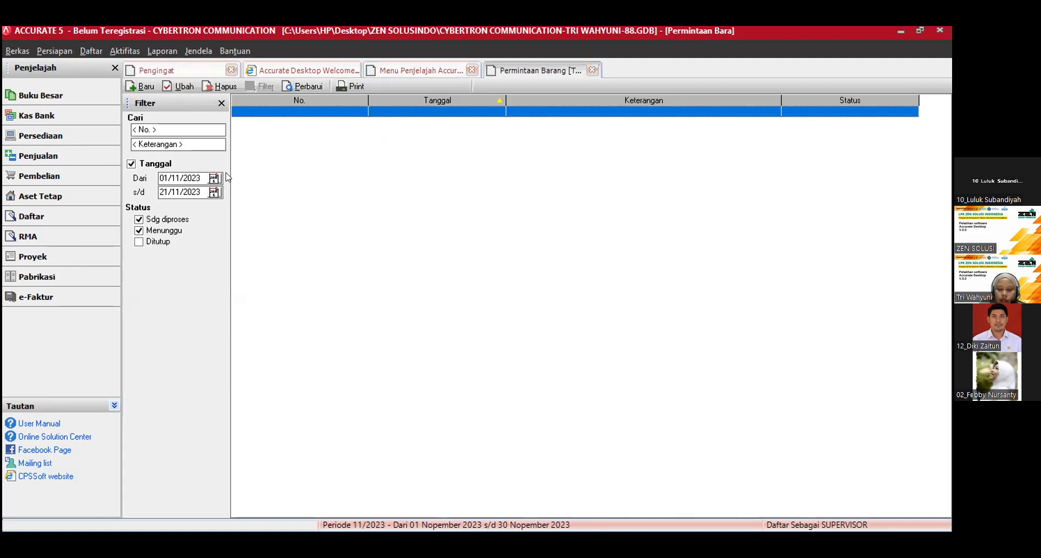
click(130, 164)
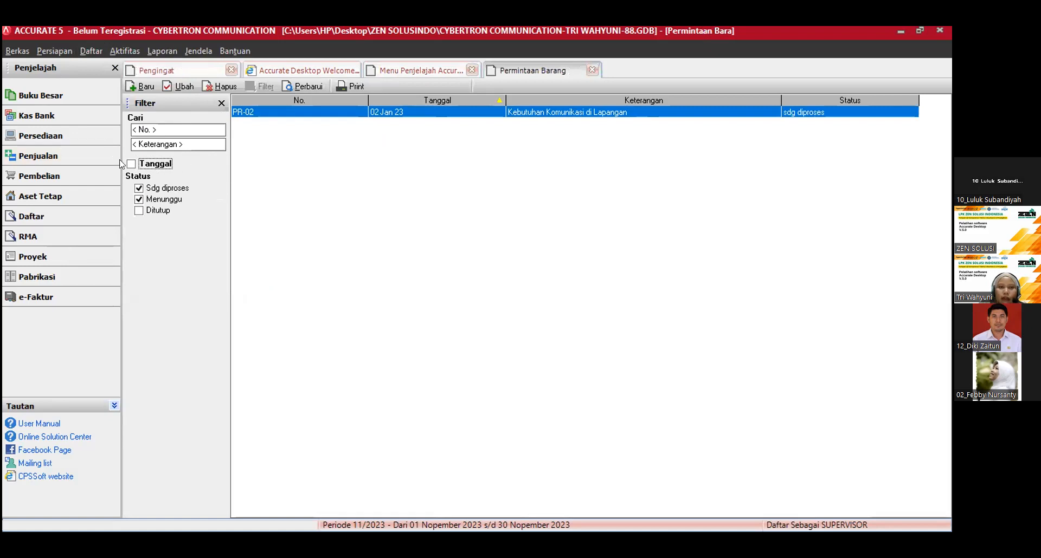
click(131, 163)
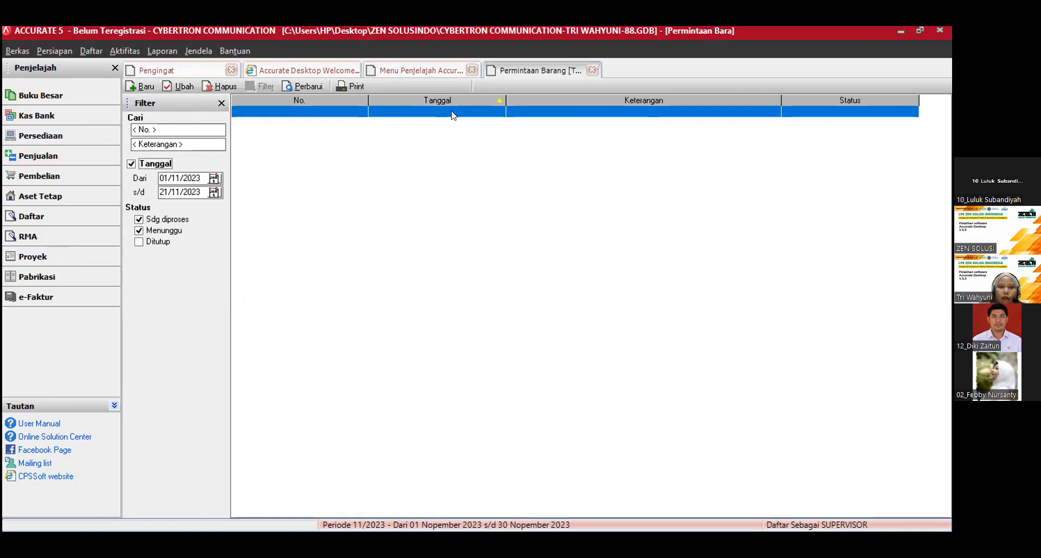
click(130, 165)
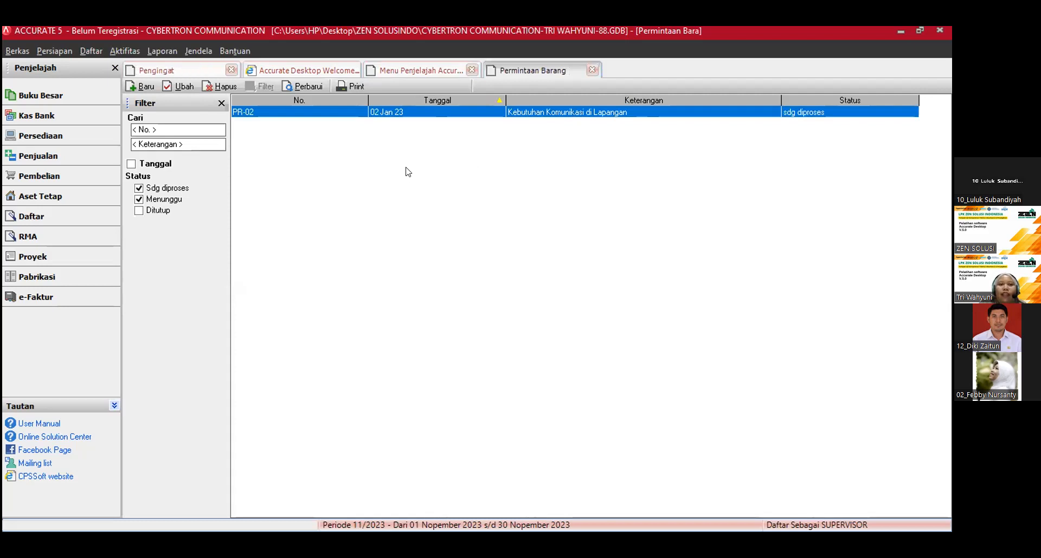
Step: Mark purchase requisition PR-02 as closed (Ditutup), save and close it, and refresh the requisition list
double_click(355, 112)
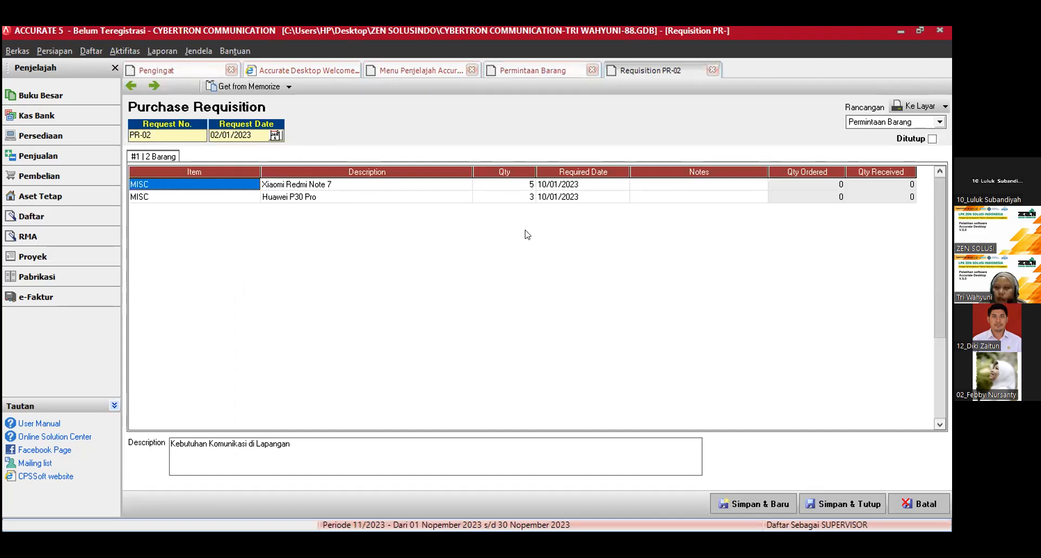
click(931, 141)
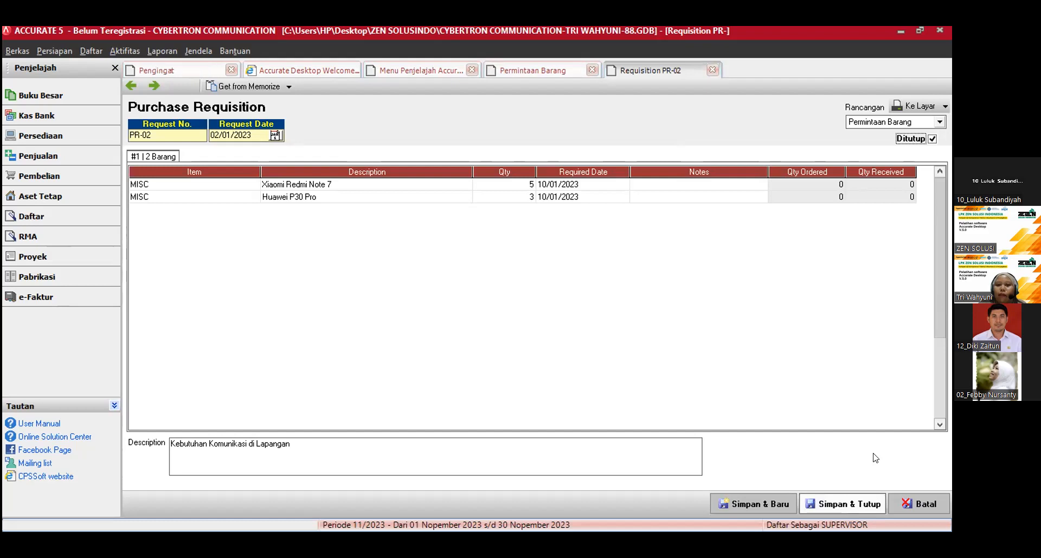
click(850, 505)
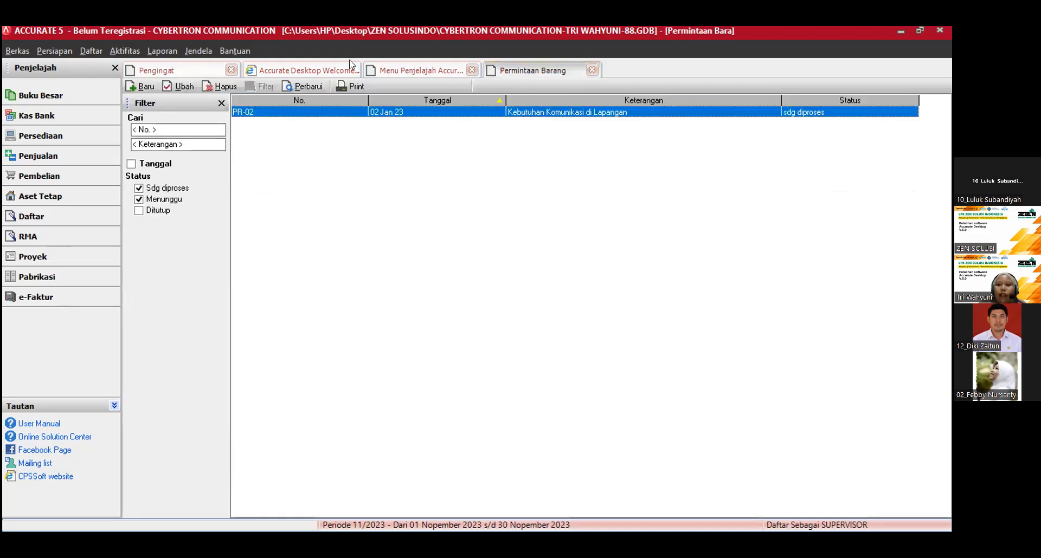
click(299, 88)
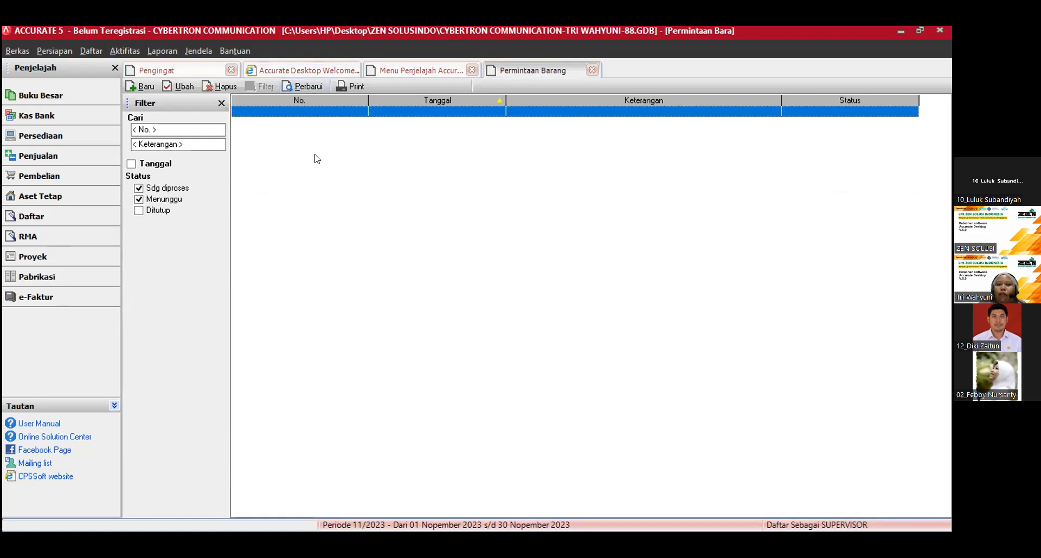